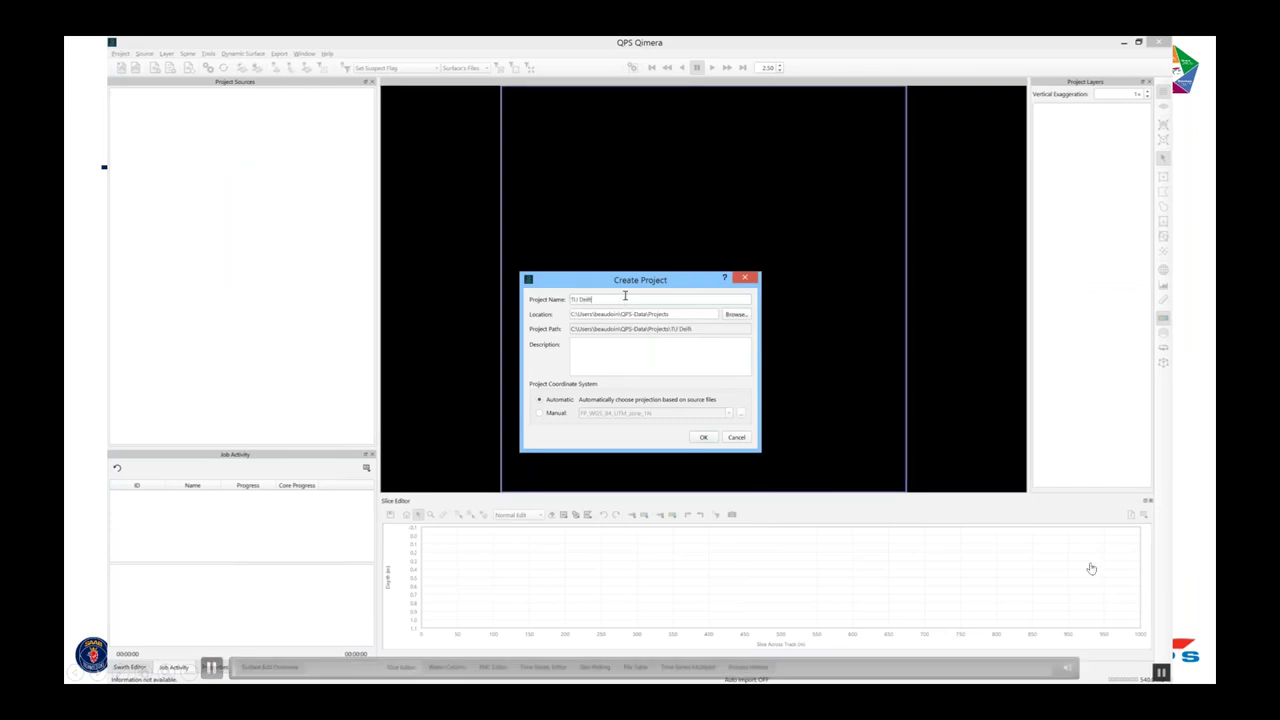
Create the project with the name TU Delft Demo and an automatically chosen coordinate system.
text(emo)
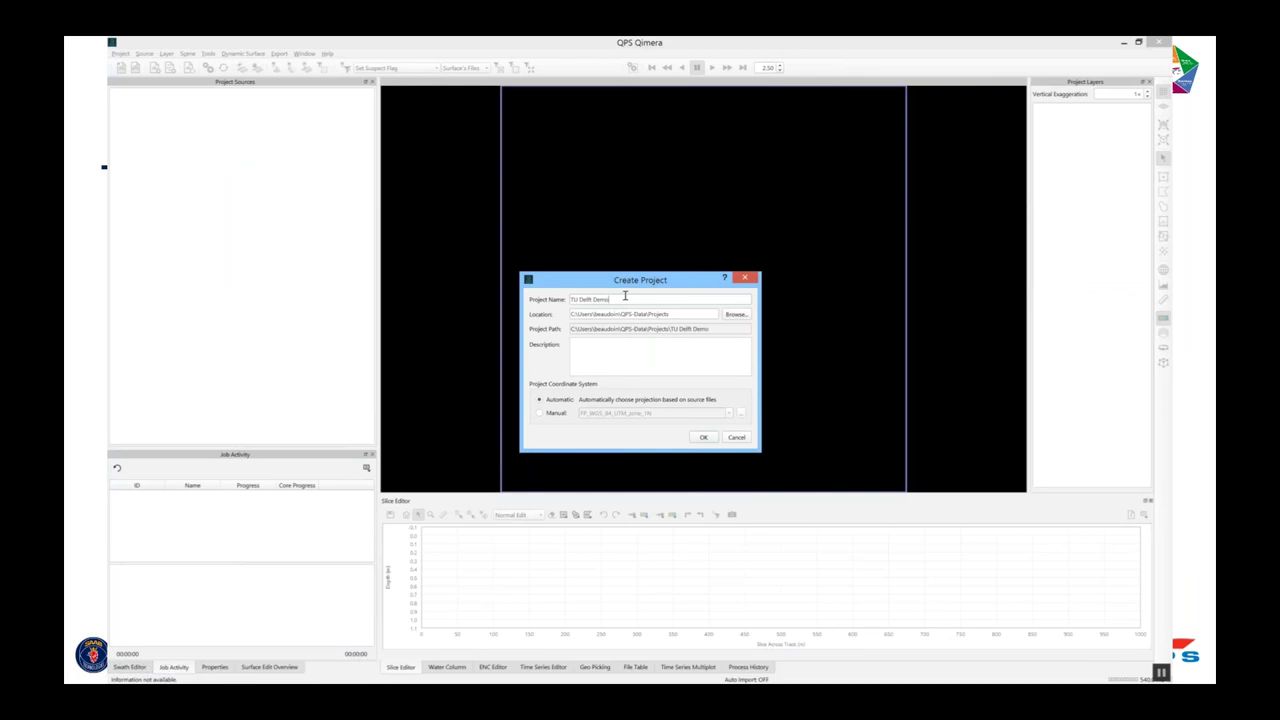
key(Return)
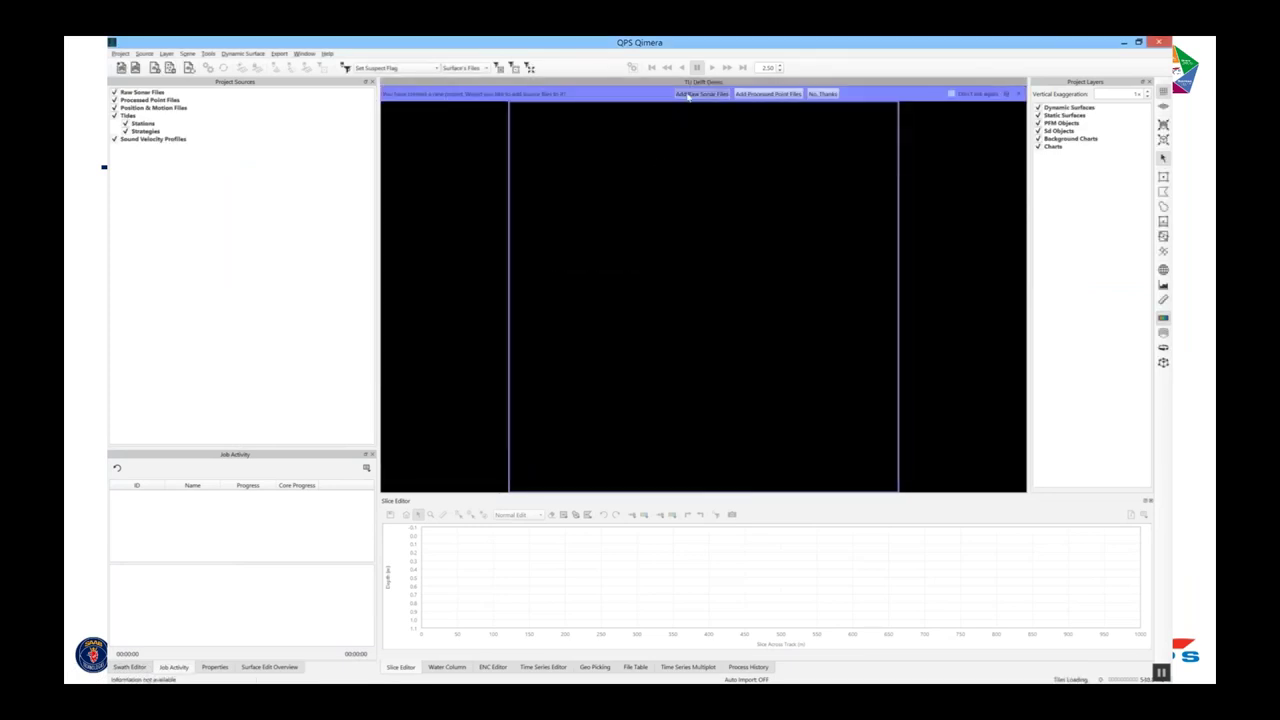
Add all the .db raw sonar files from the 1. SVP TU Delft folder to the project and select their group.
click(688, 94)
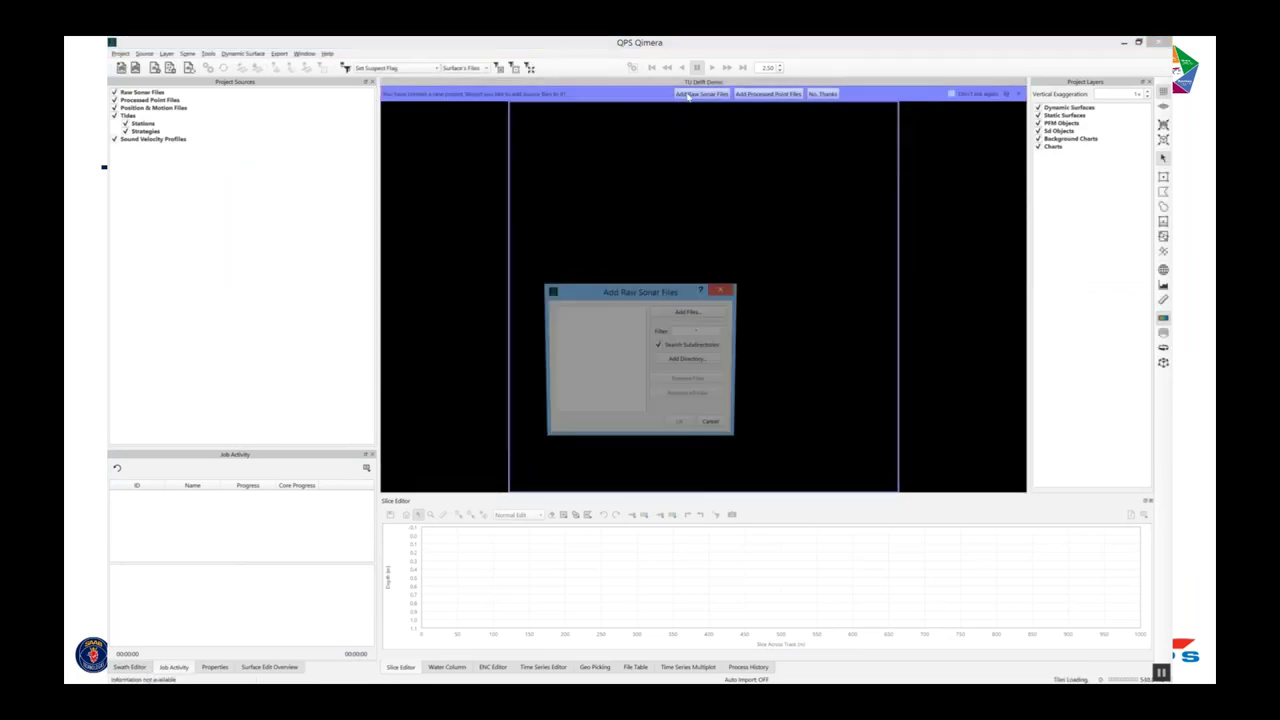
click(690, 312)
click(777, 494)
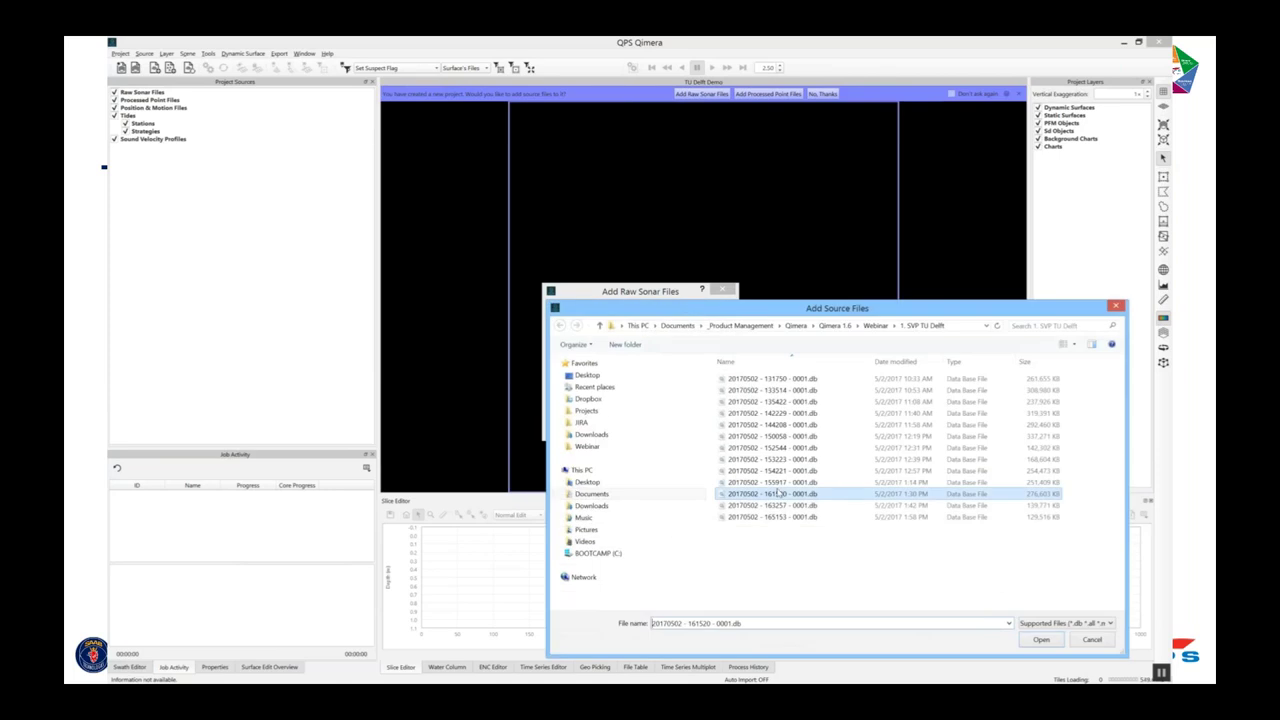
key(ctrl+a)
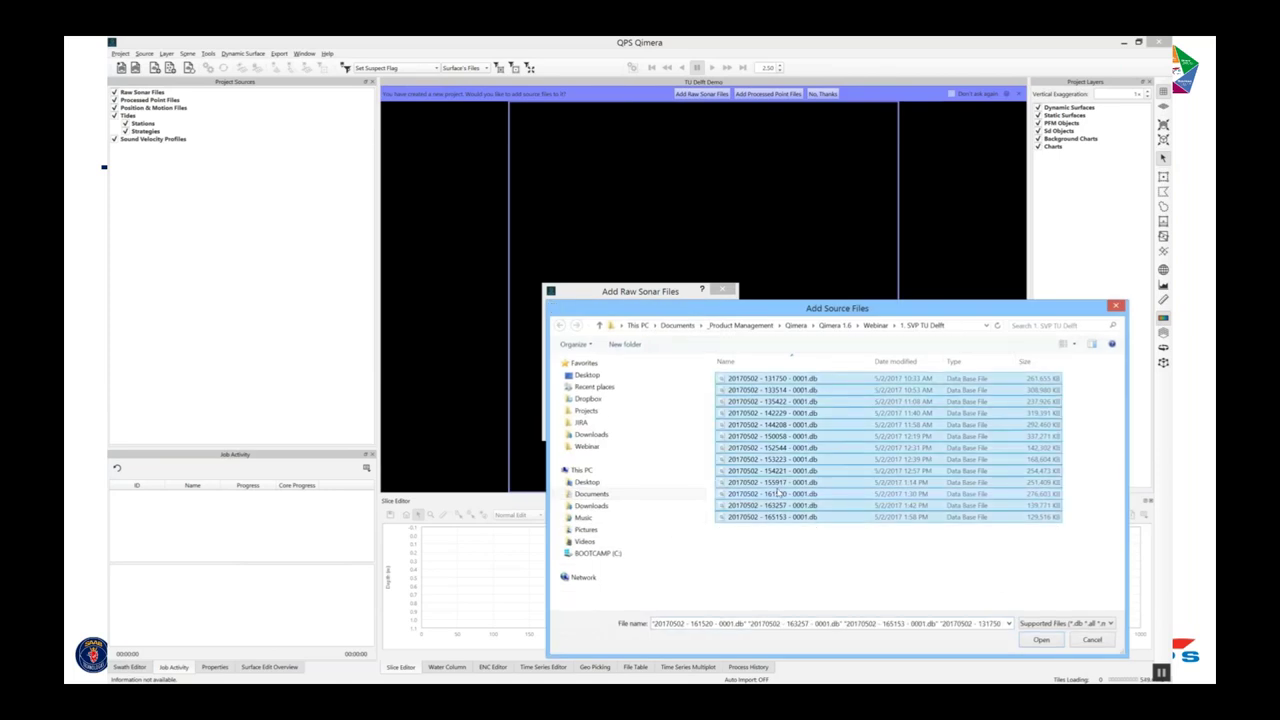
key(Return)
click(690, 474)
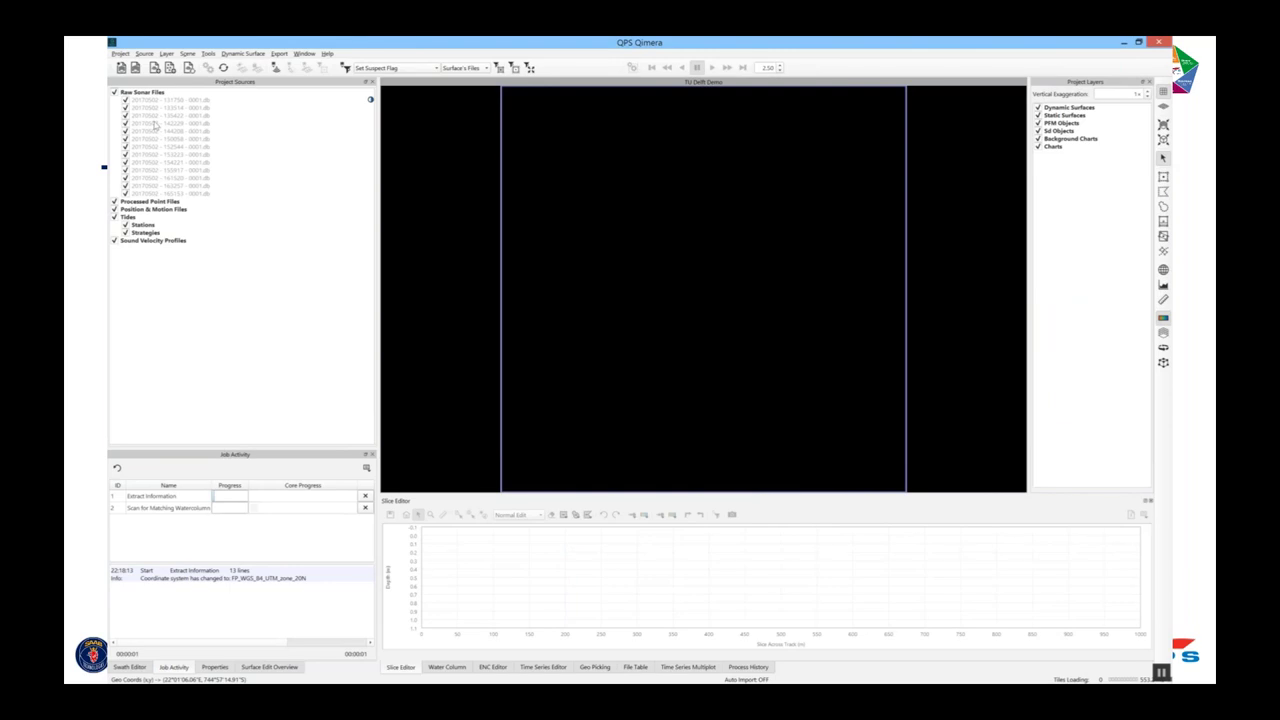
click(148, 93)
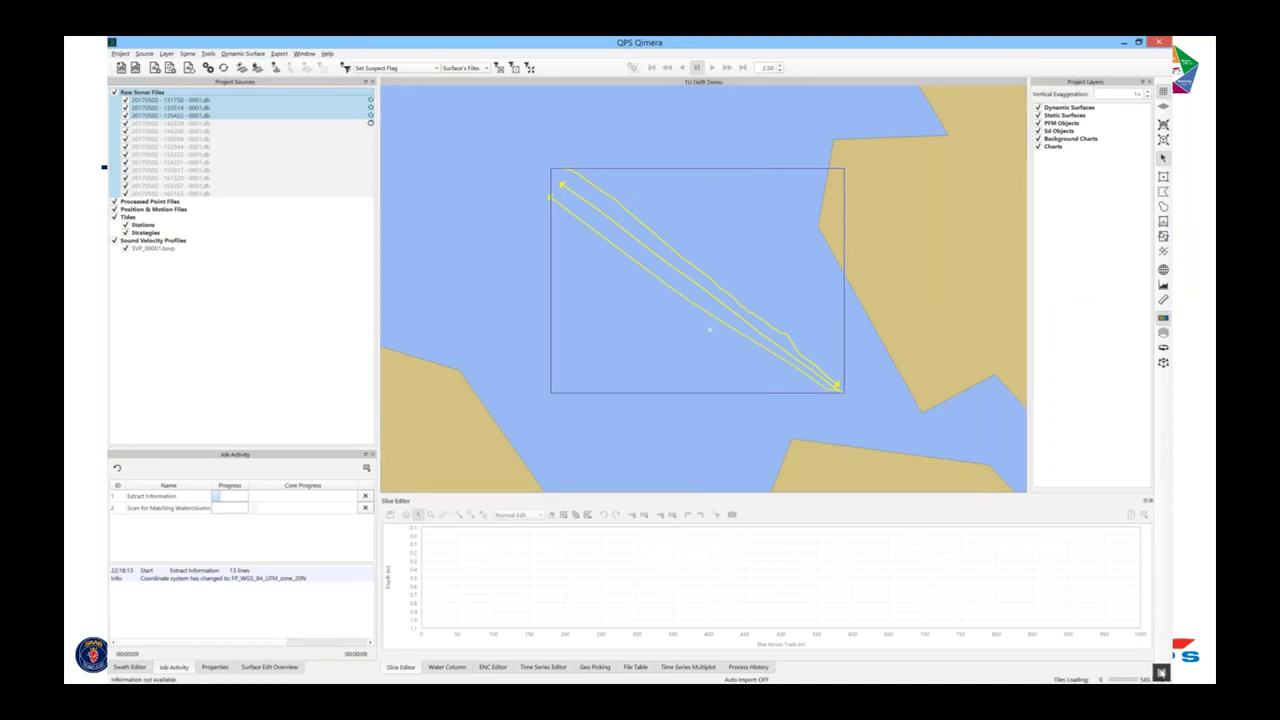
Import the binary navigation file sbet_Mission 1.out with a new position system named SBET, extracting position and height.
click(148, 54)
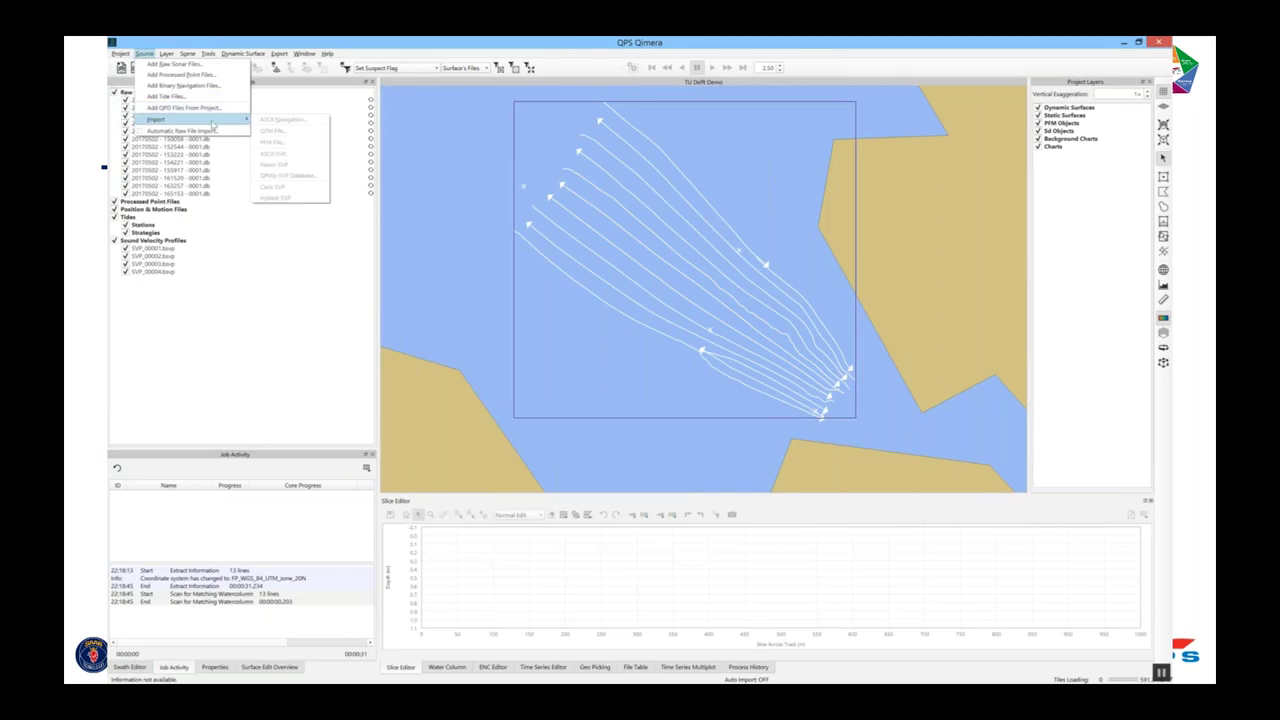
click(220, 88)
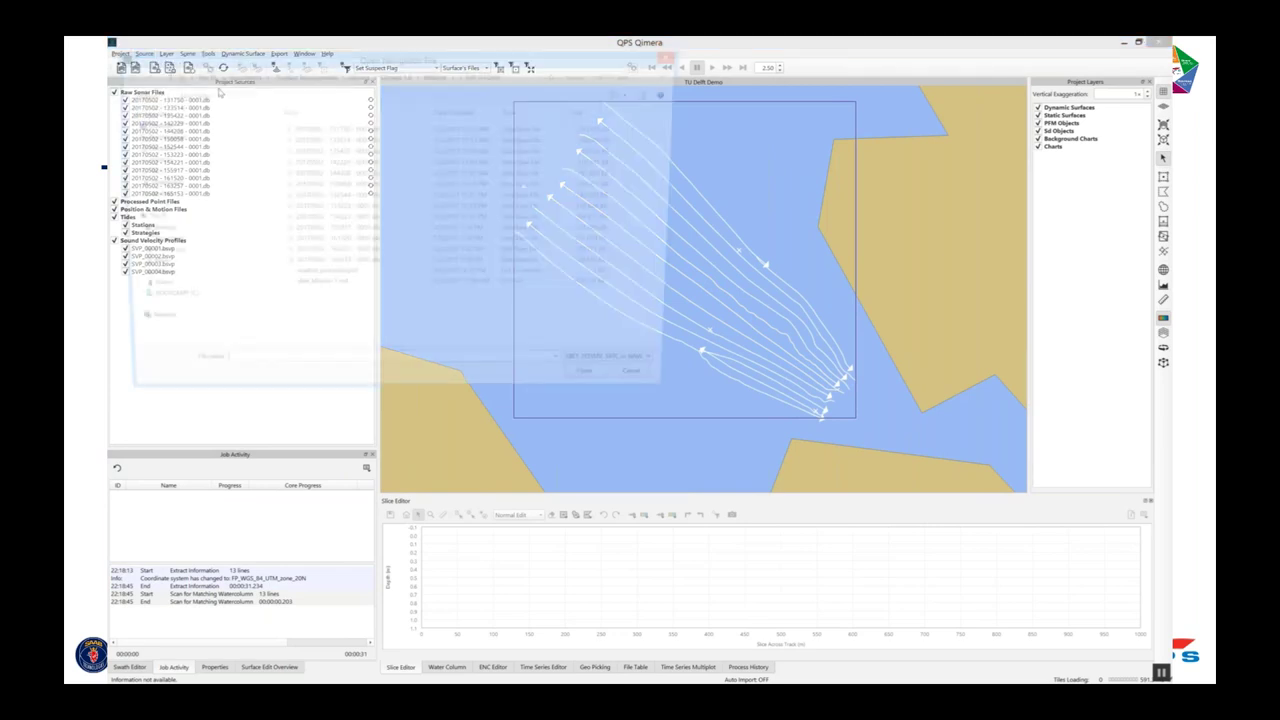
double_click(340, 289)
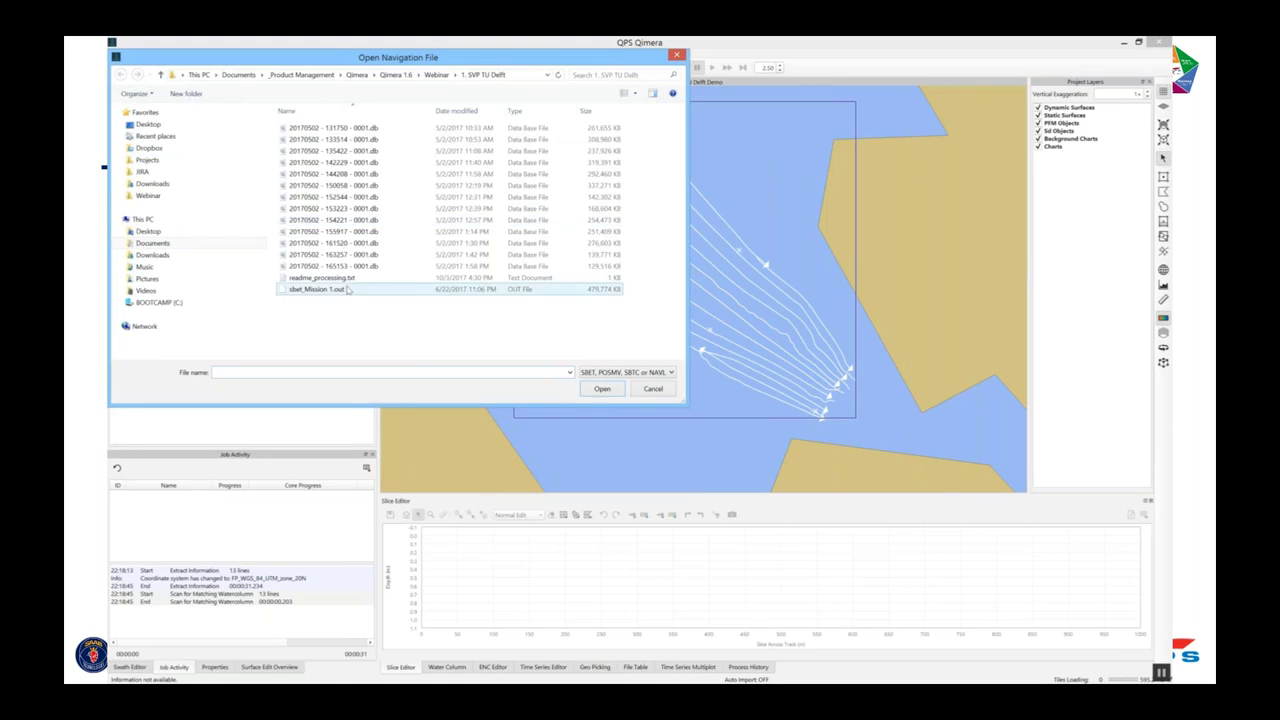
click(626, 304)
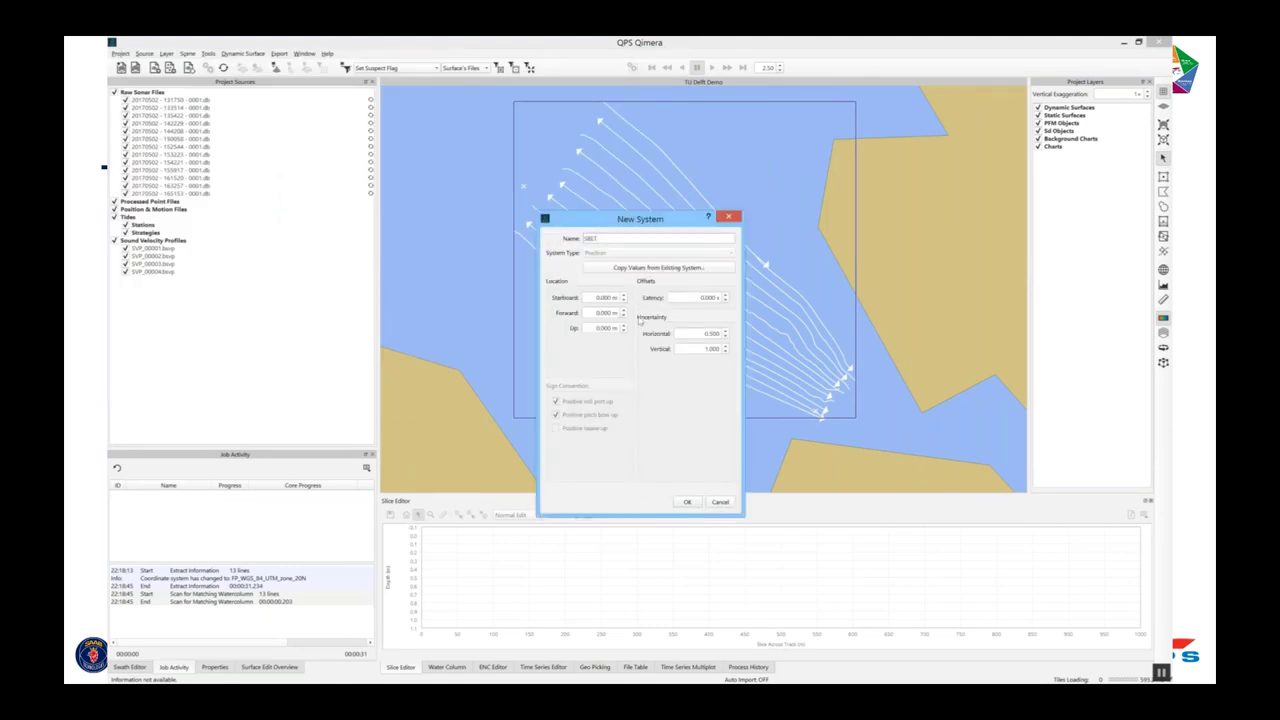
click(689, 502)
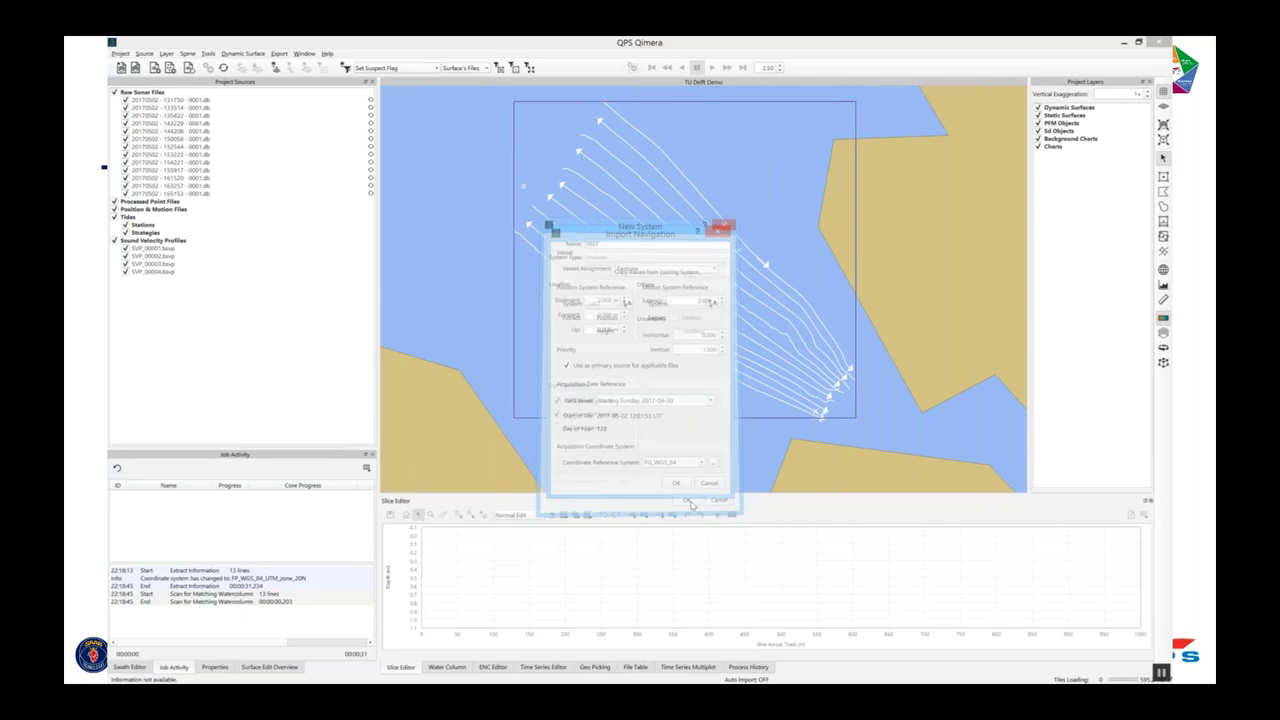
click(677, 485)
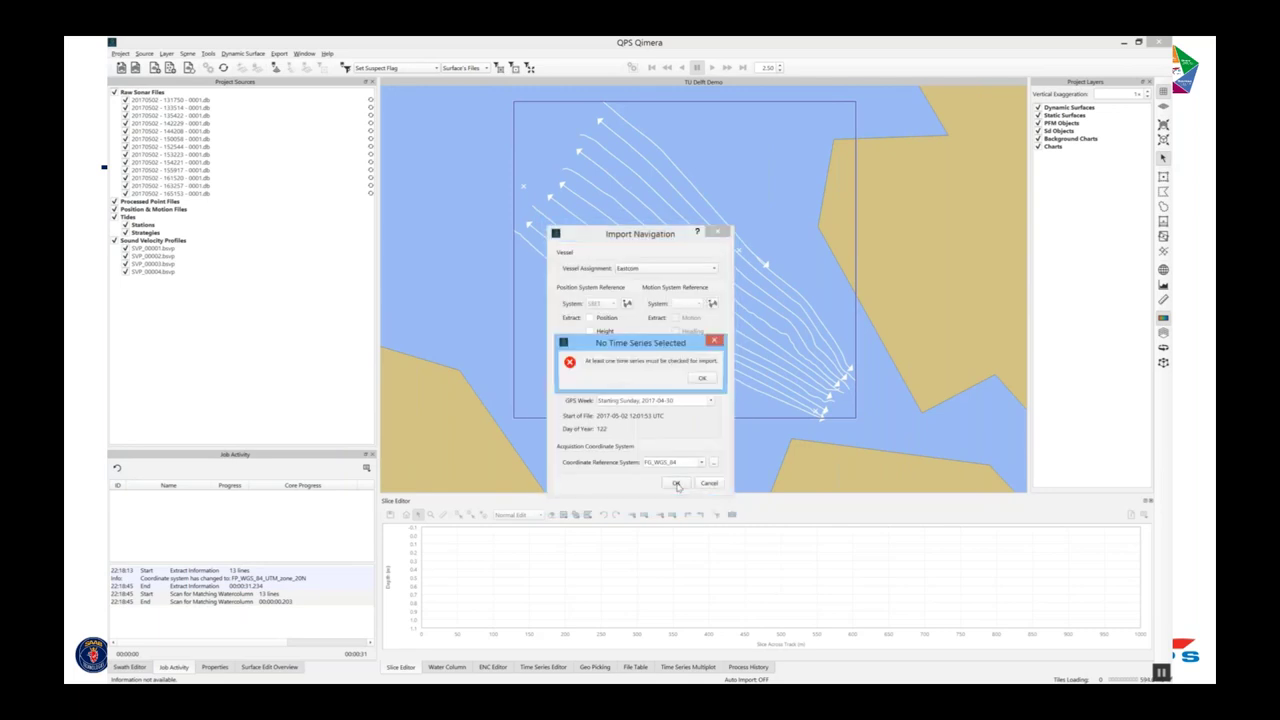
click(688, 378)
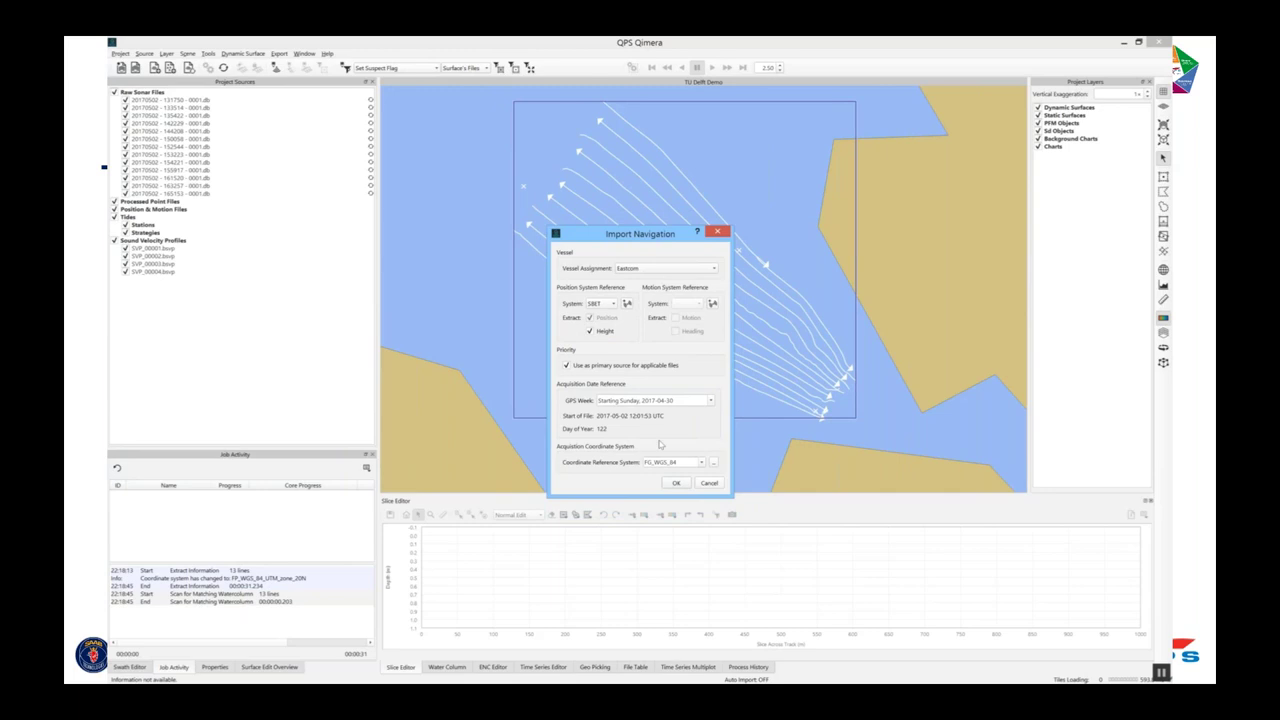
click(685, 487)
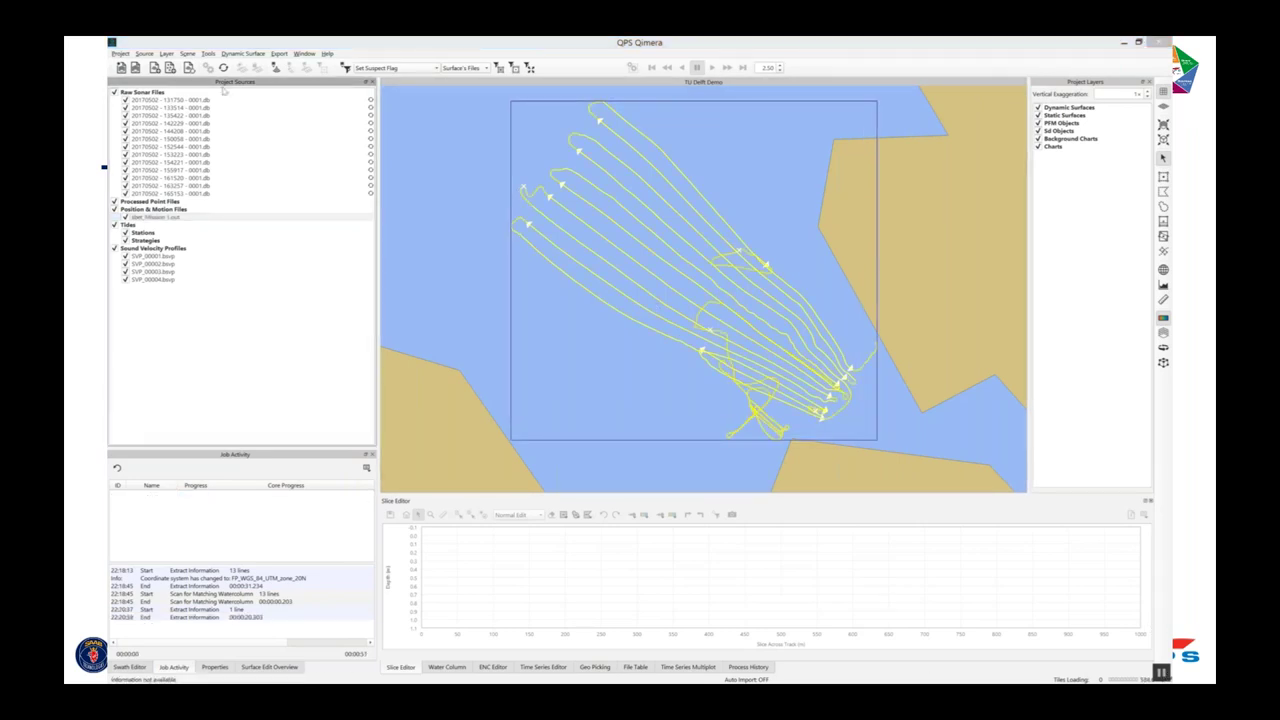
Set a static vertical offset of -22.42 m for all raw sonar files and reprocess the affected files.
click(142, 92)
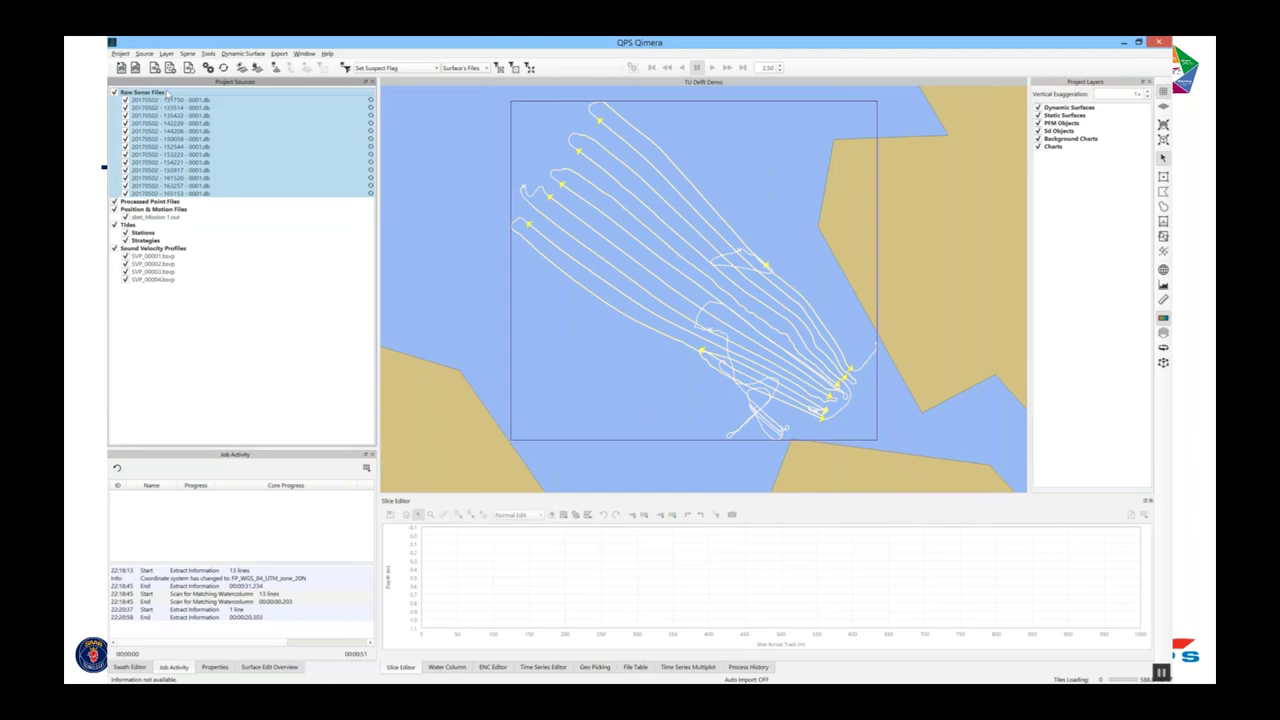
click(207, 67)
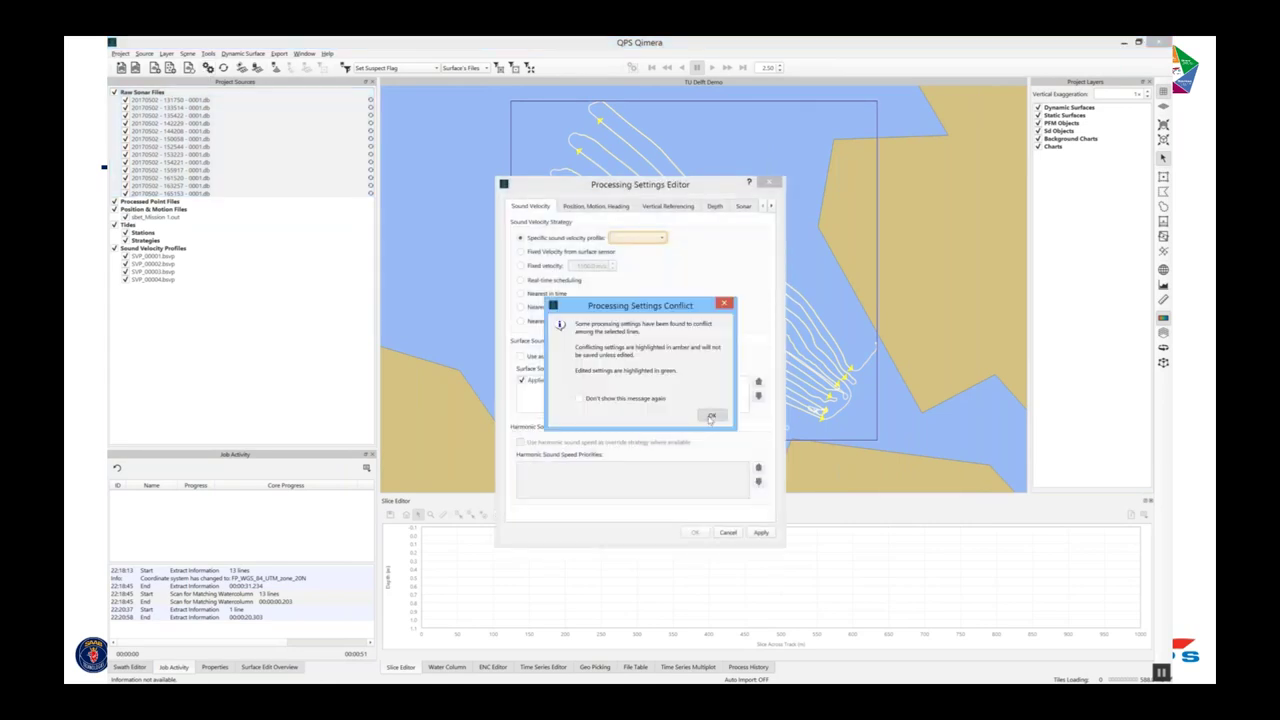
click(711, 416)
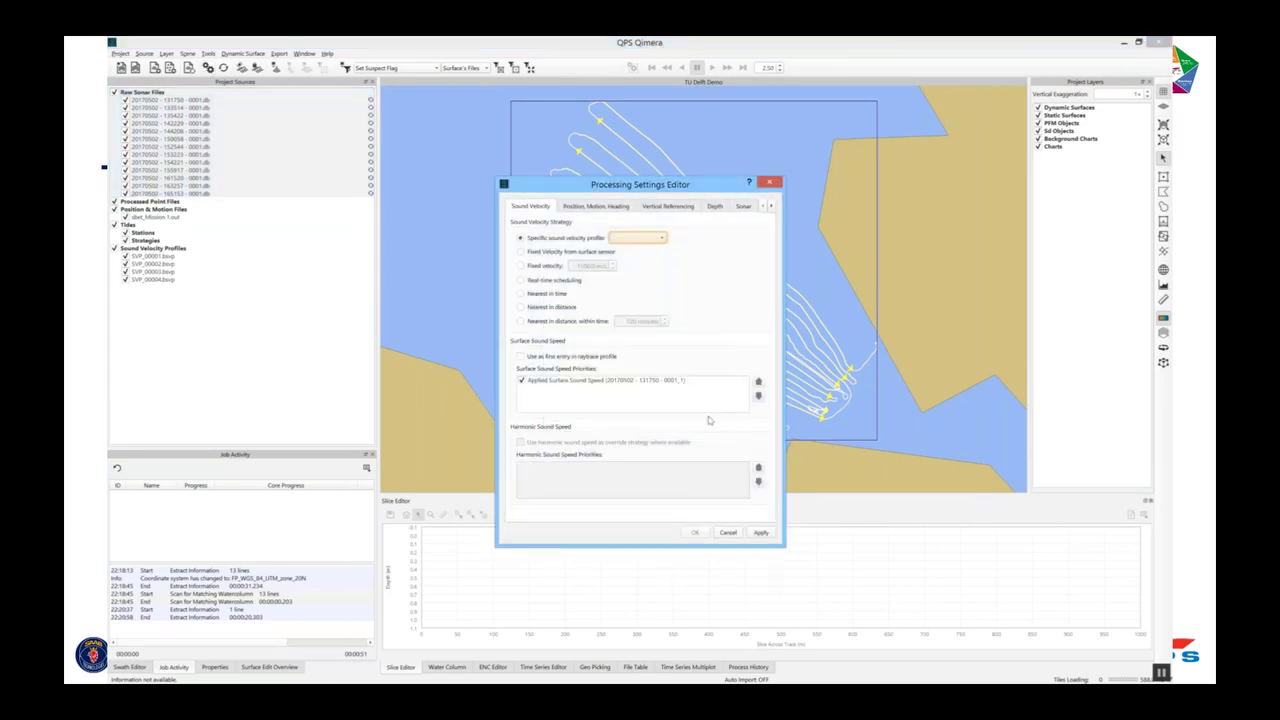
click(660, 206)
click(540, 259)
click(625, 257)
text(-22.42)
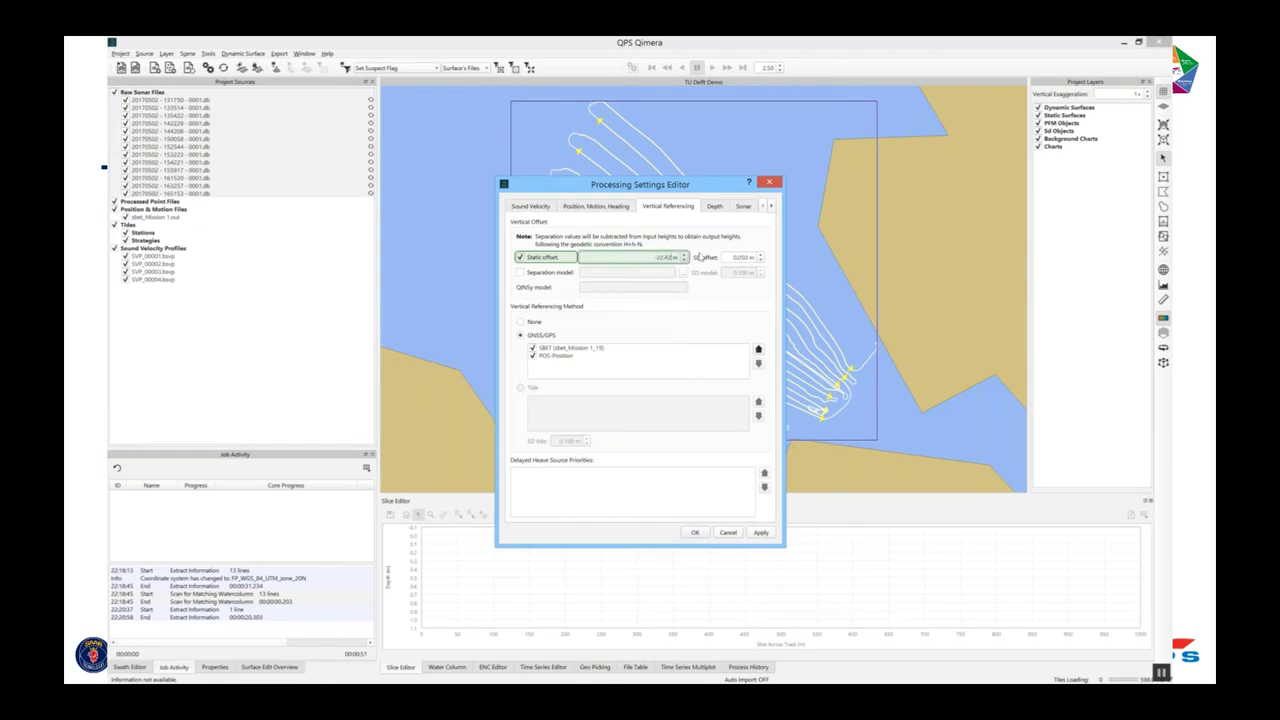
click(700, 533)
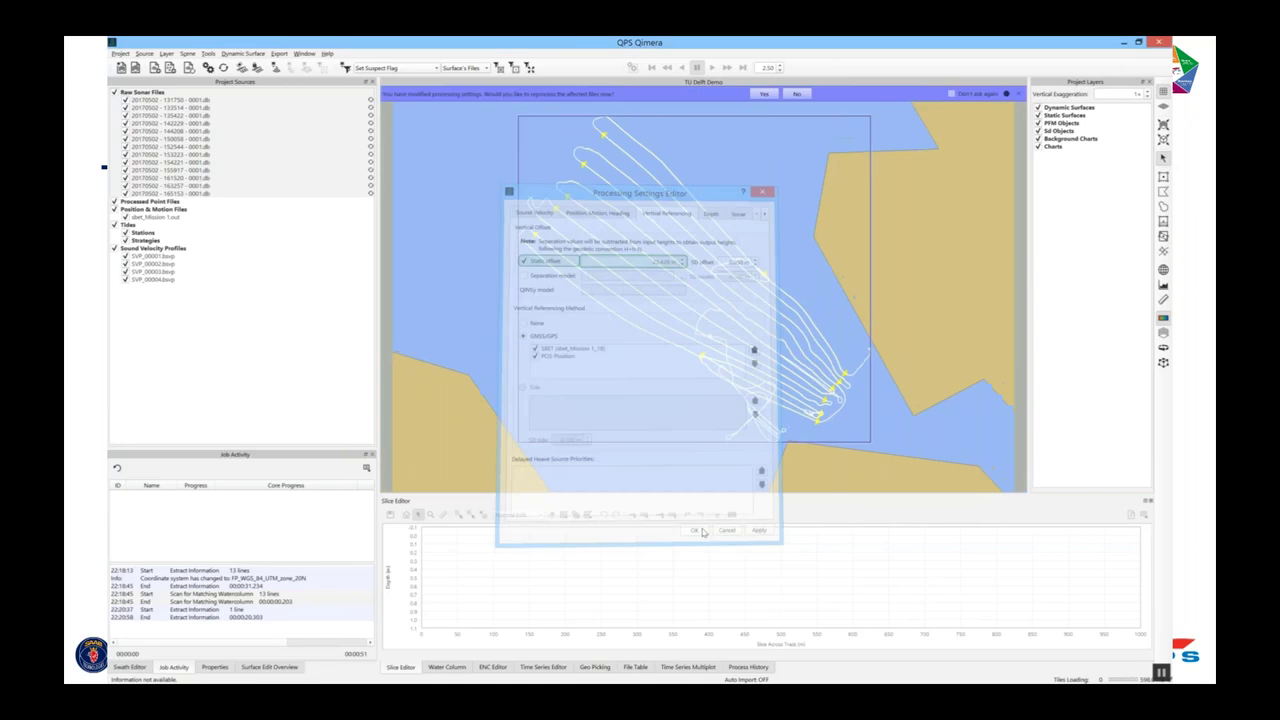
click(763, 94)
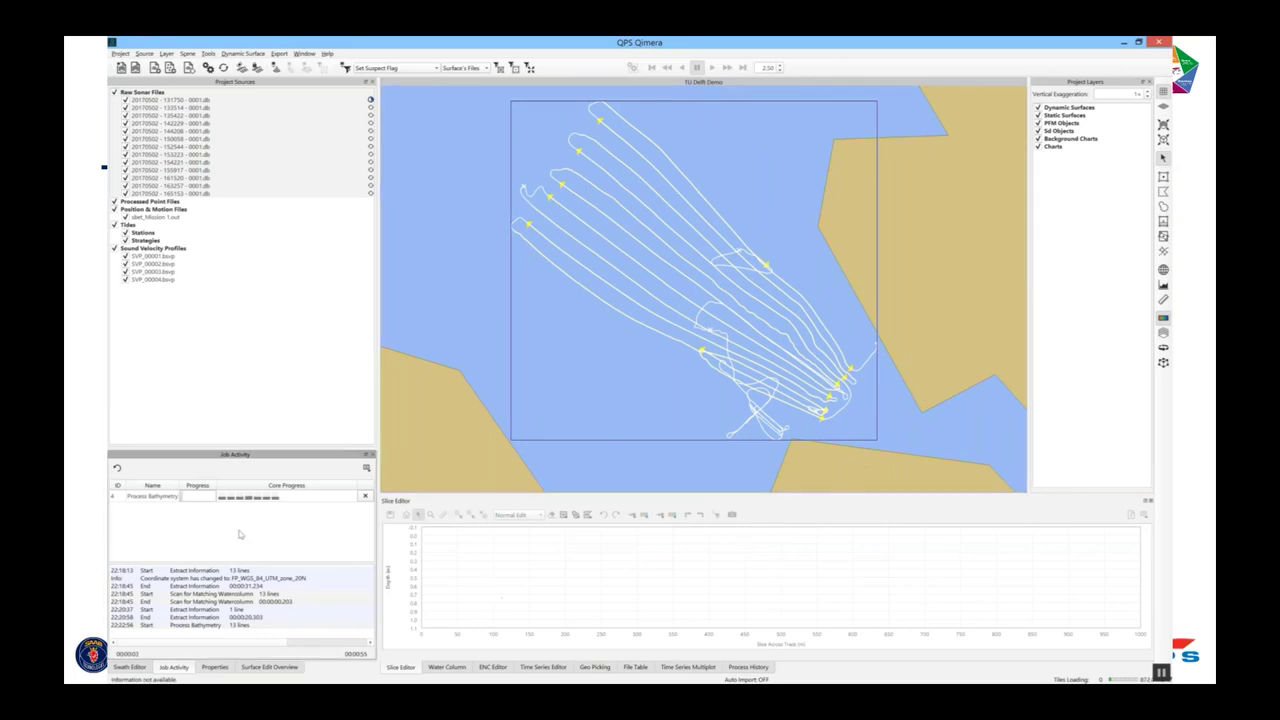
click(158, 496)
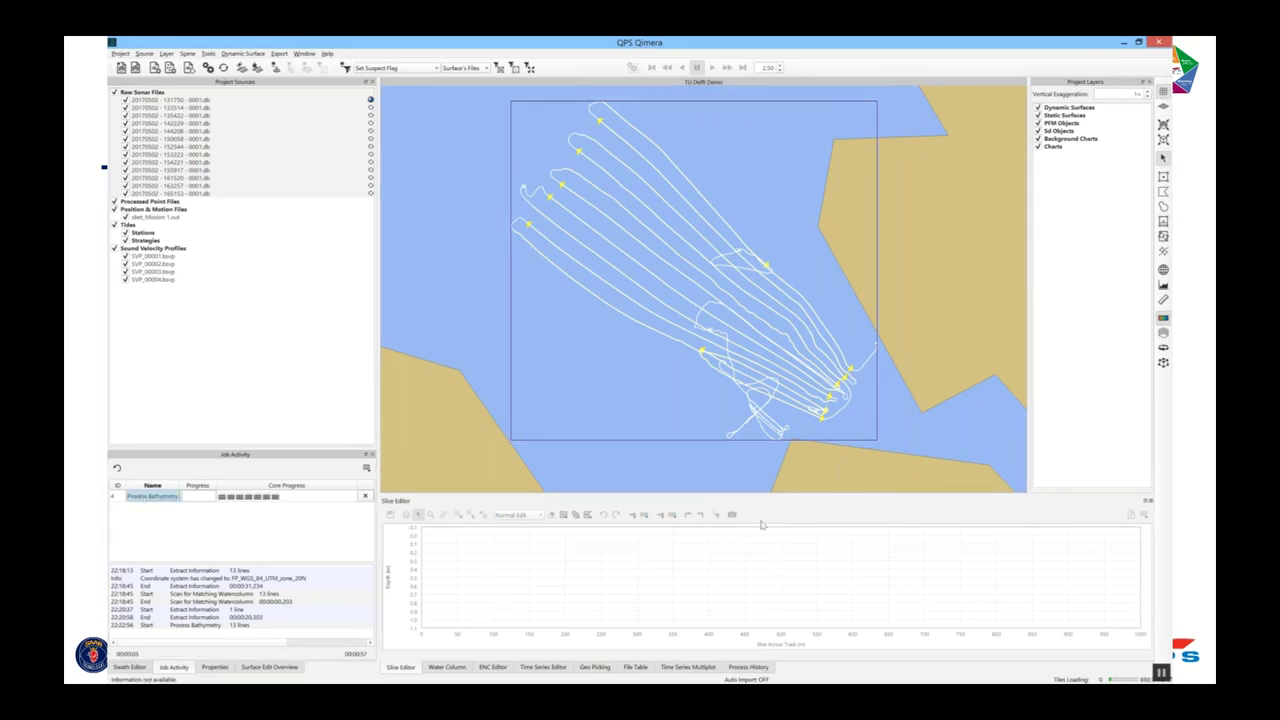
click(1163, 674)
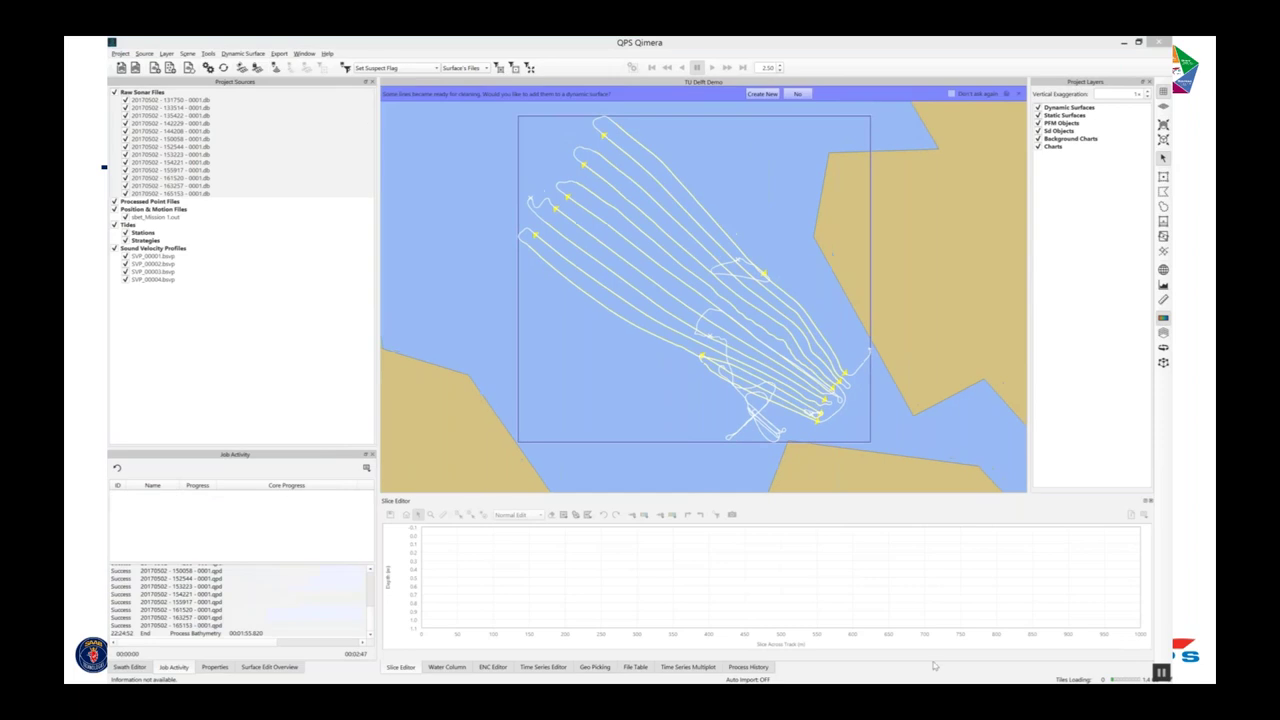
Create a new dynamic surface from all the processed data with a cell size of 2 m.
click(766, 94)
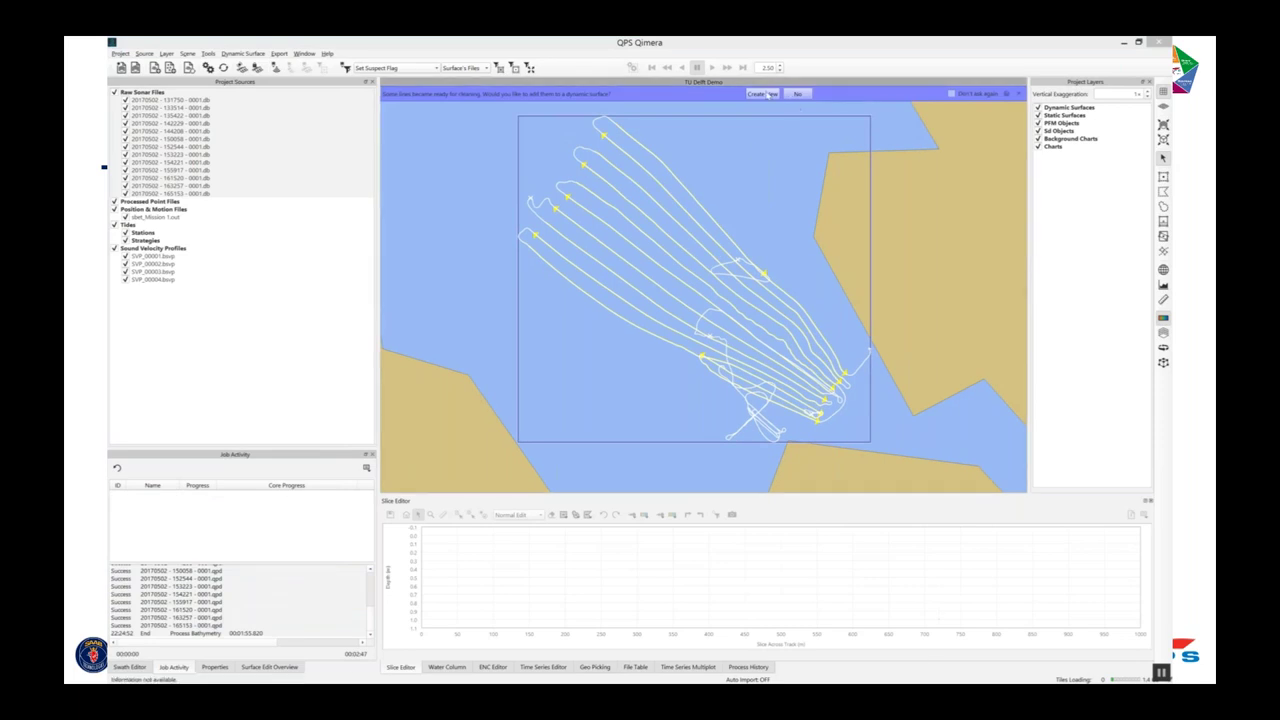
click(648, 289)
text(2)
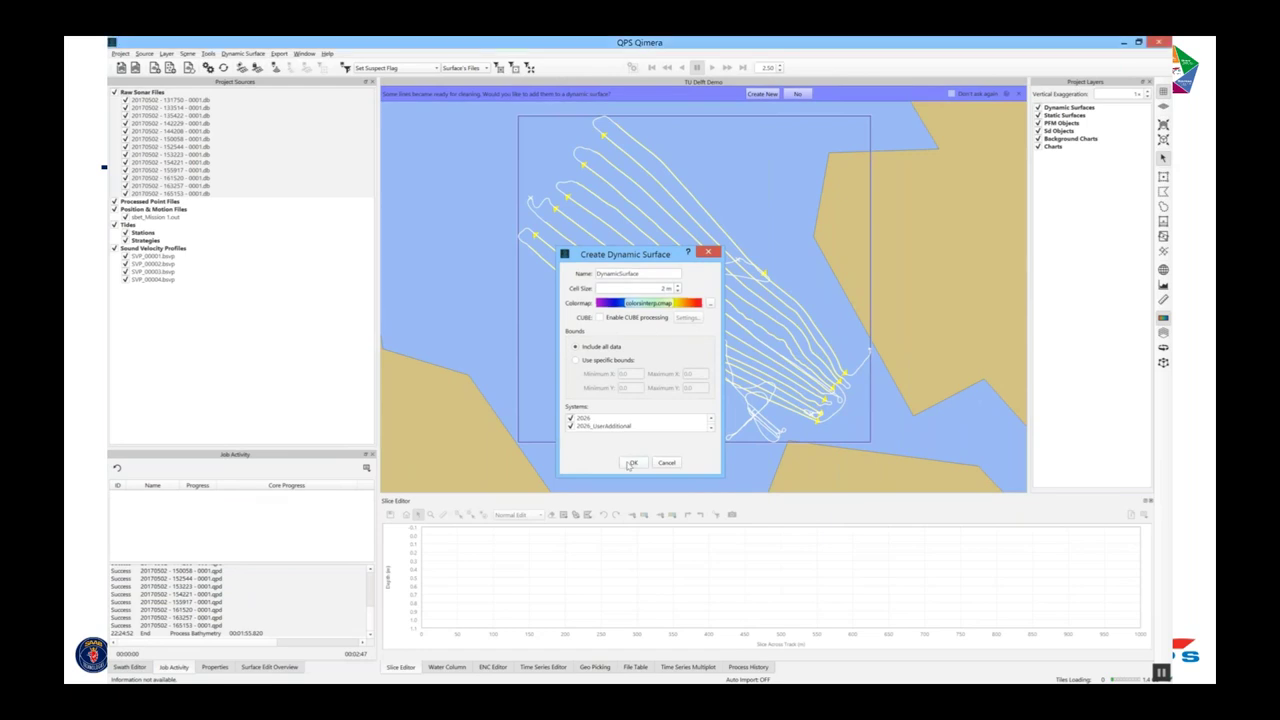
click(631, 462)
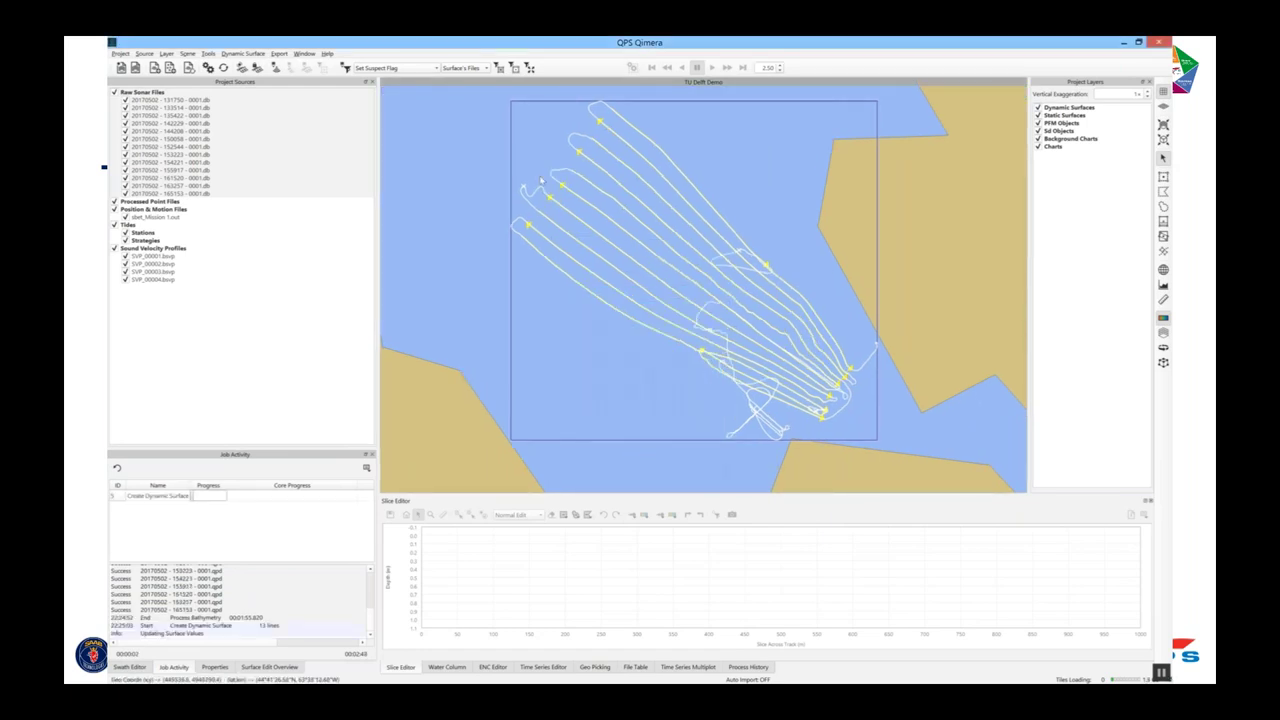
Hide the sbet_Mission 1.out navigation track on the map and clear the selection of the sonar lines.
click(126, 217)
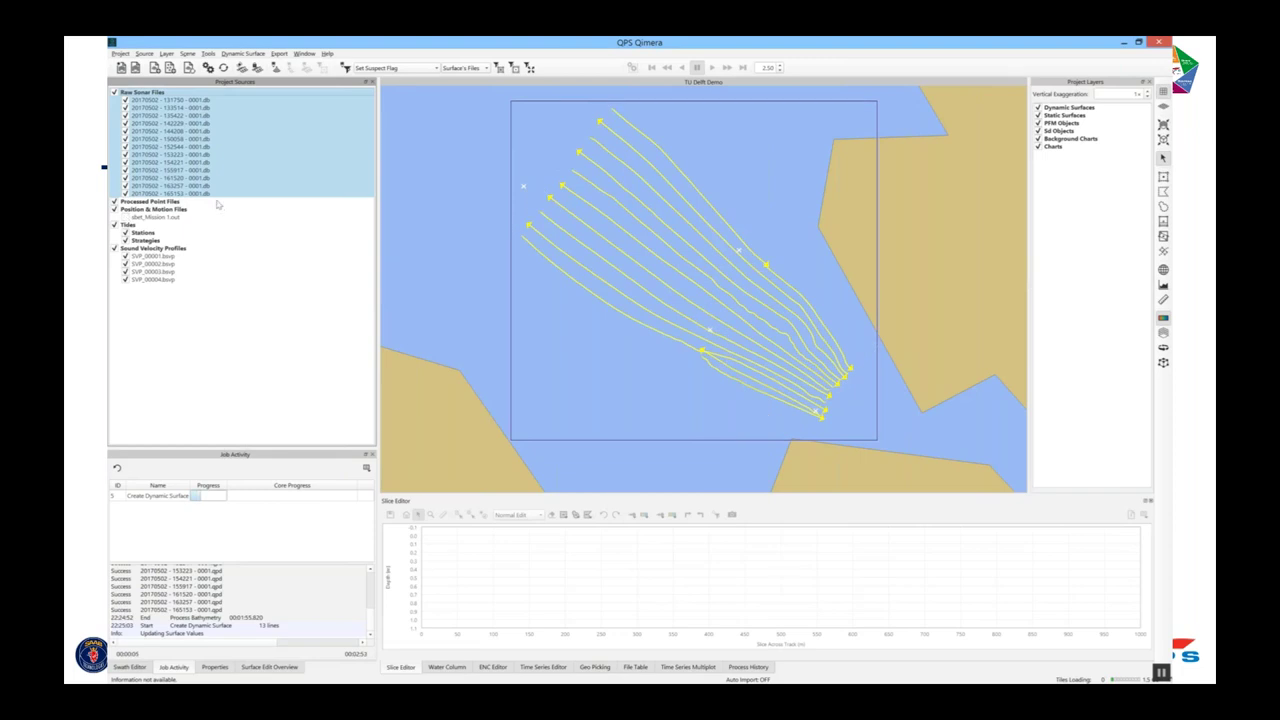
scroll(759, 300, up, 2)
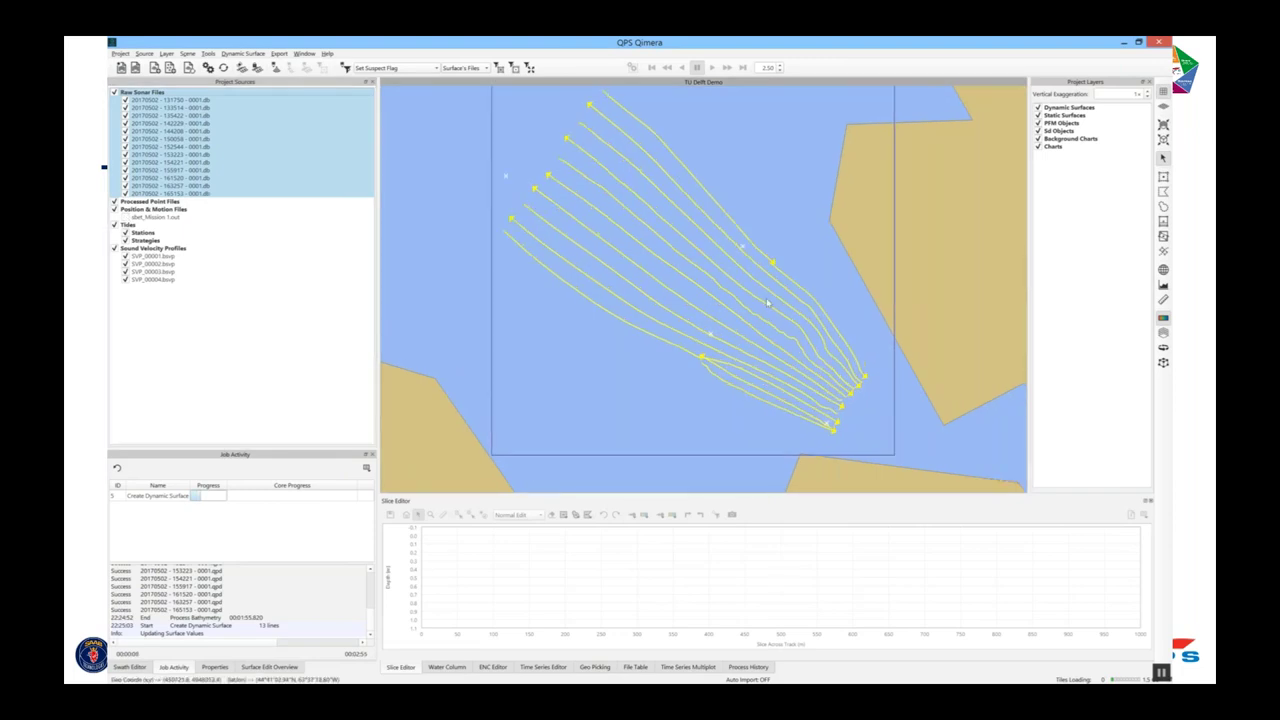
click(184, 210)
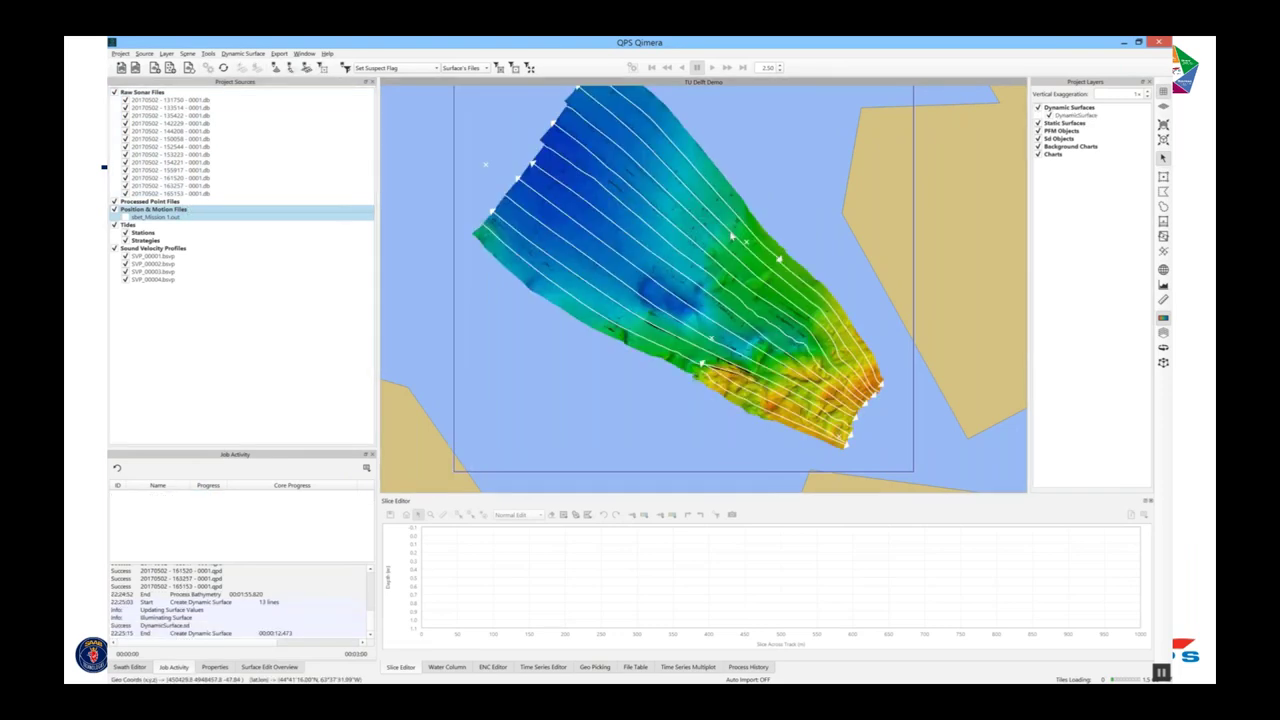
Show the dynamic surface in 3D and examine the central area for noisy soundings.
drag(731, 234, 705, 291)
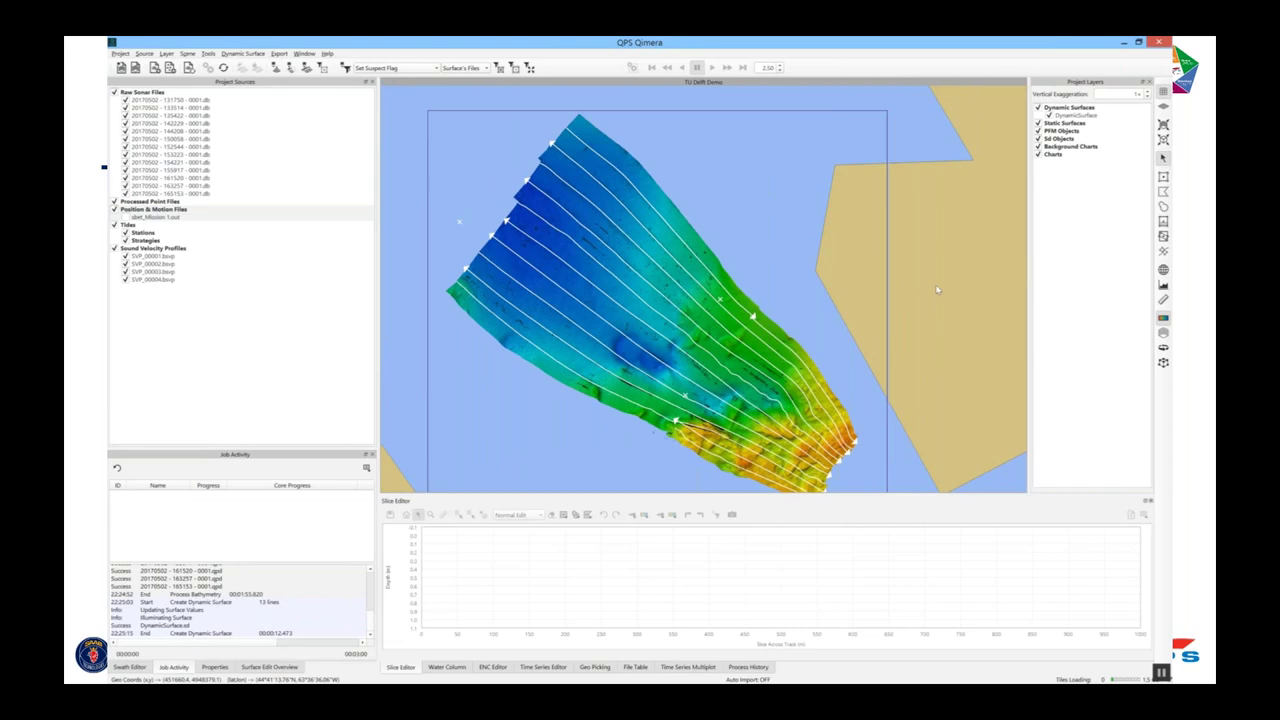
click(1162, 108)
scroll(795, 360, up, 4)
drag(796, 360, 571, 282)
scroll(842, 350, up, 3)
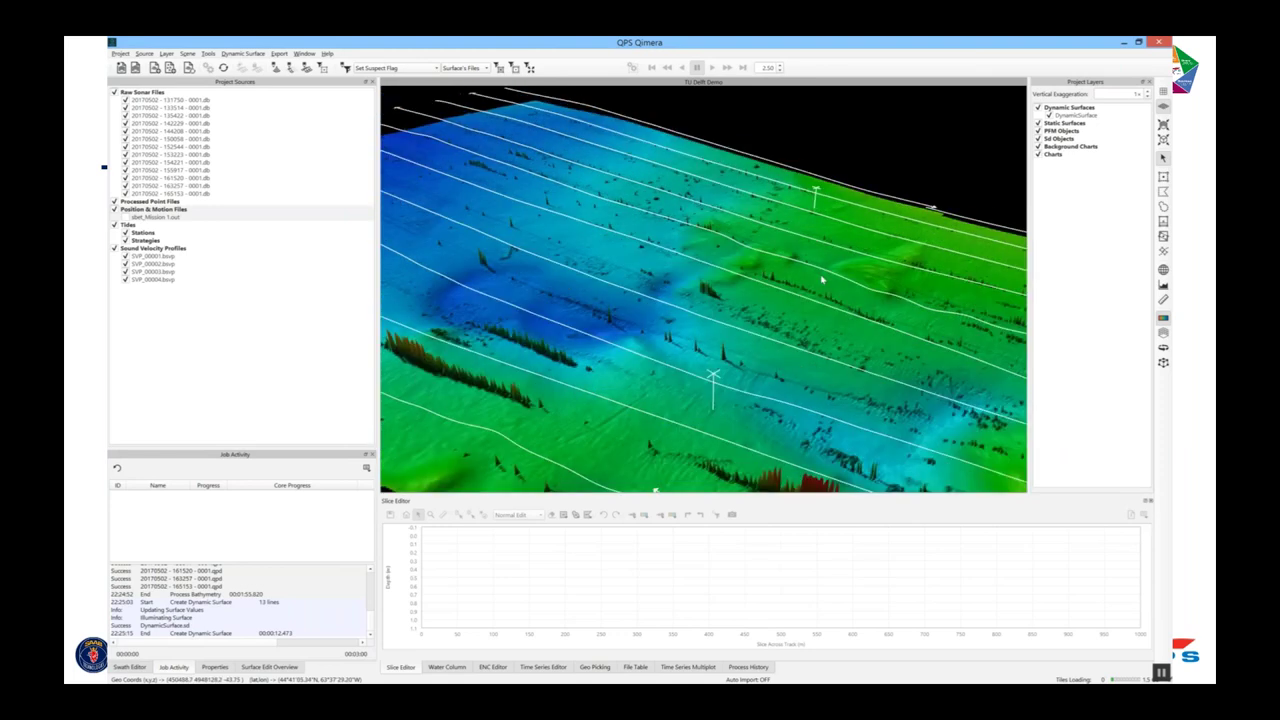
Run the Very Strong Spline filter on all the files of the dynamic surface.
click(1072, 116)
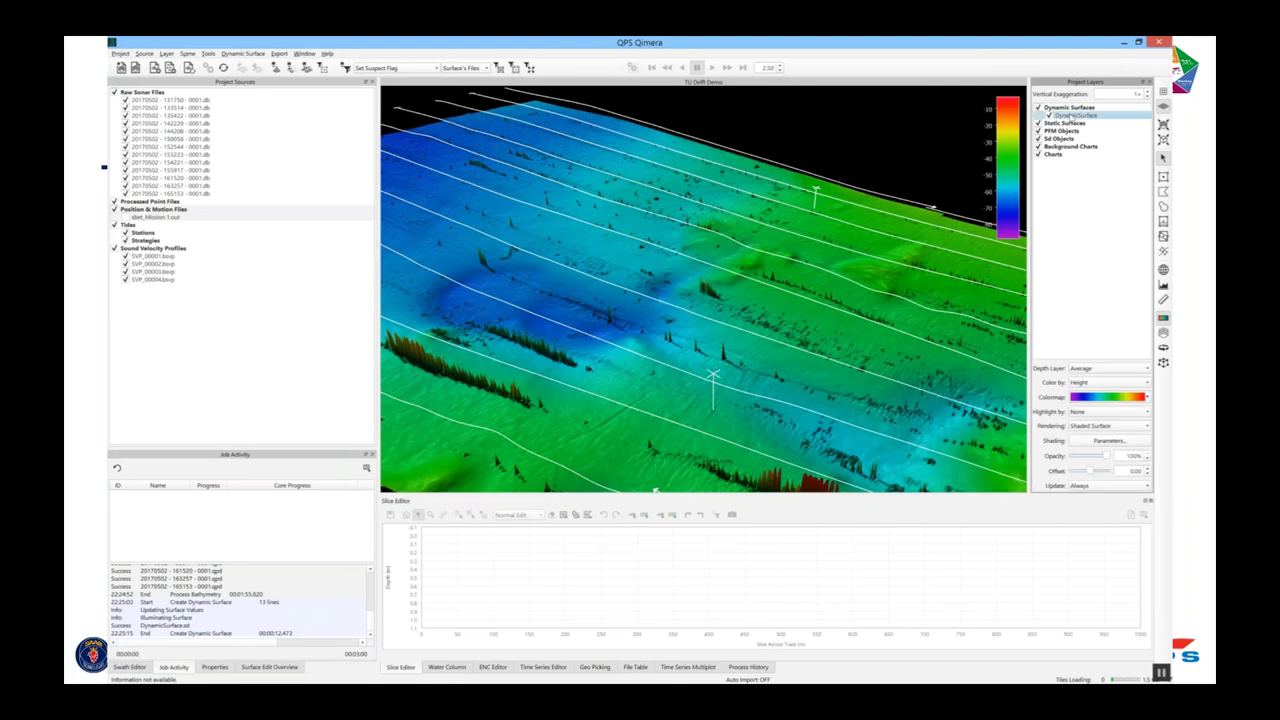
click(384, 69)
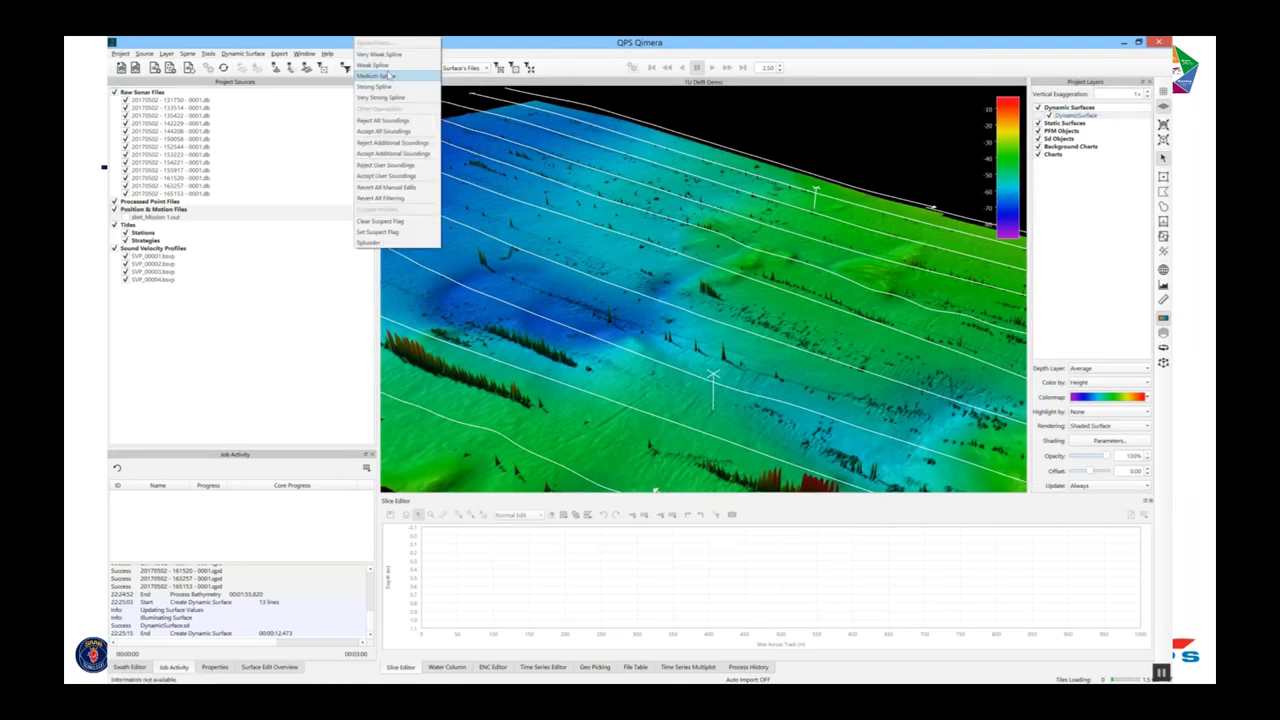
click(397, 98)
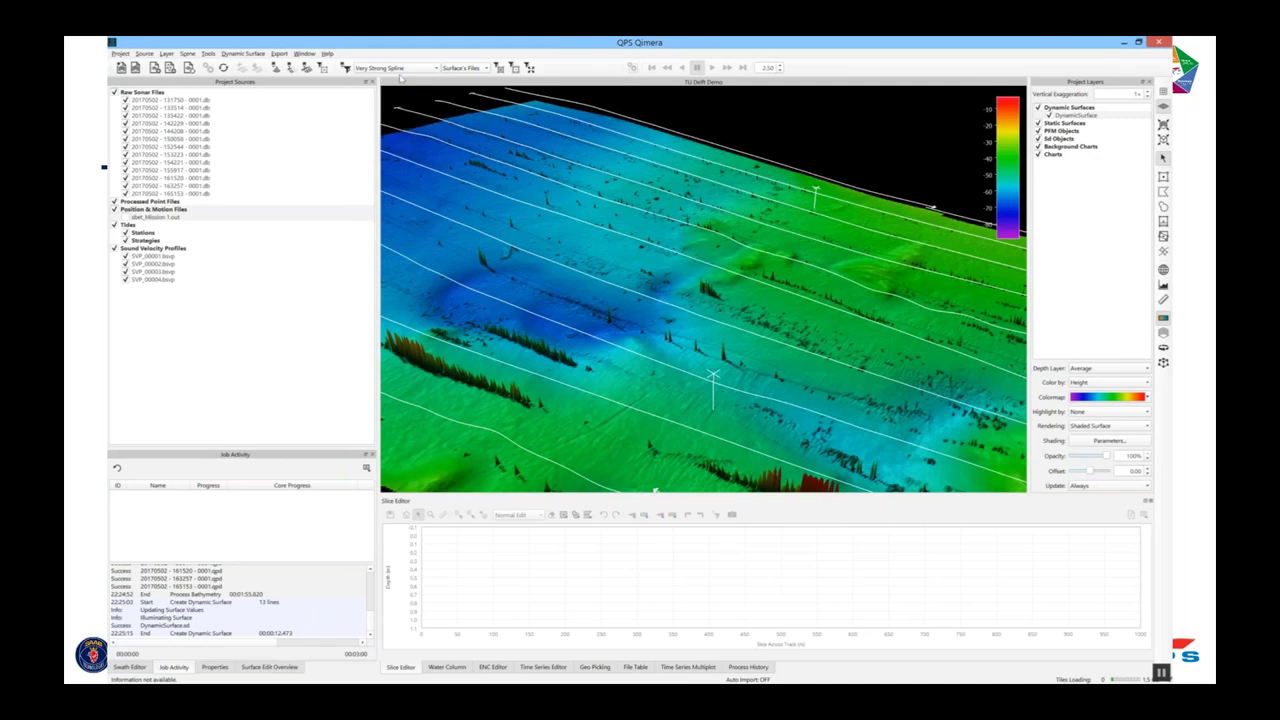
click(530, 68)
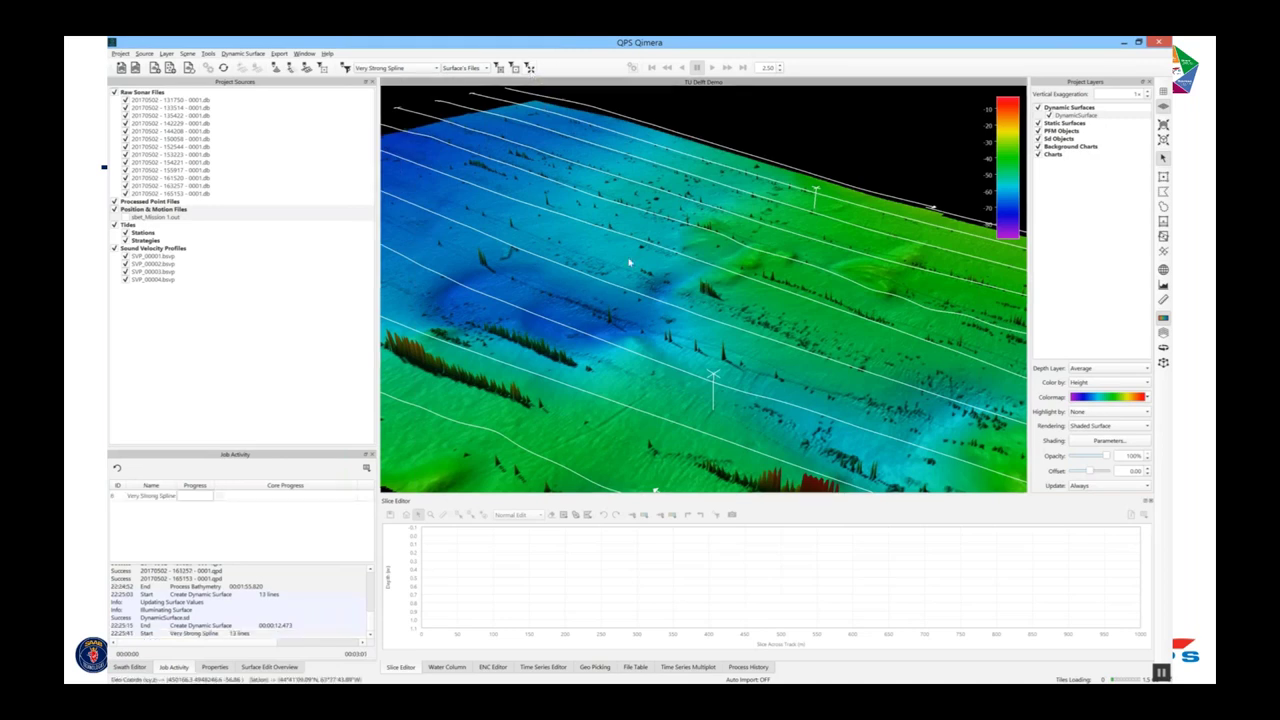
click(157, 498)
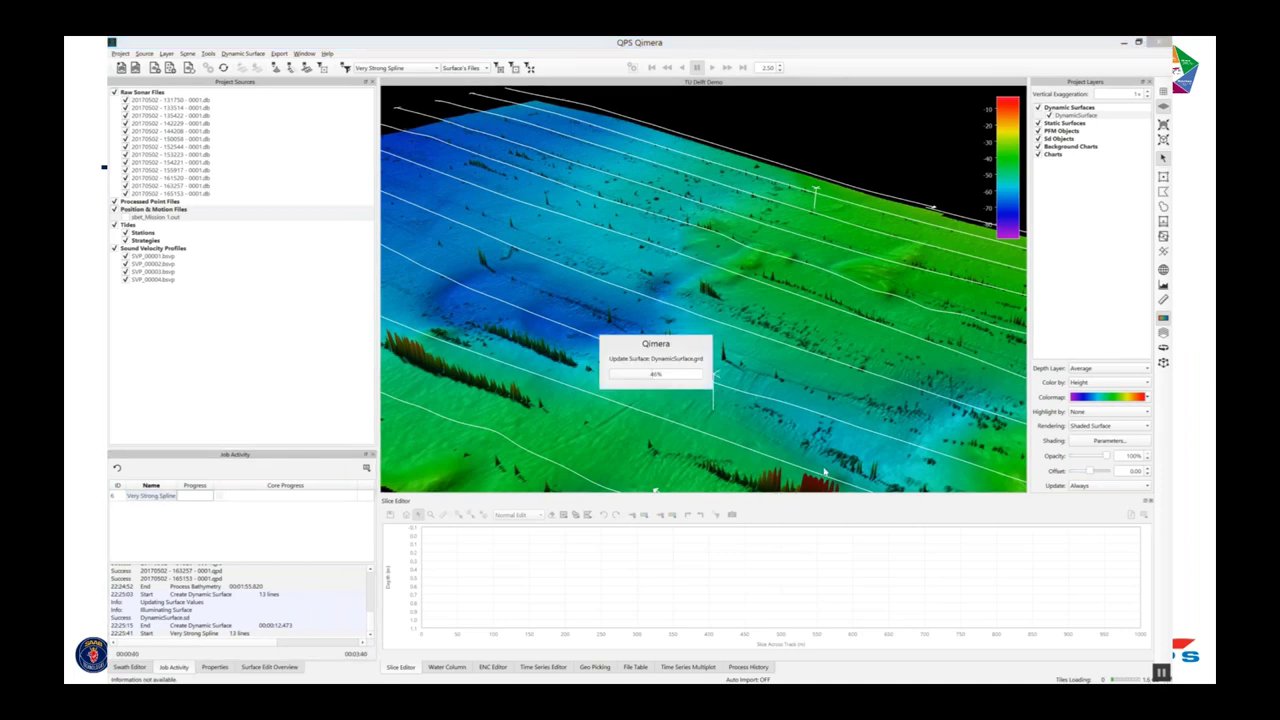
click(698, 348)
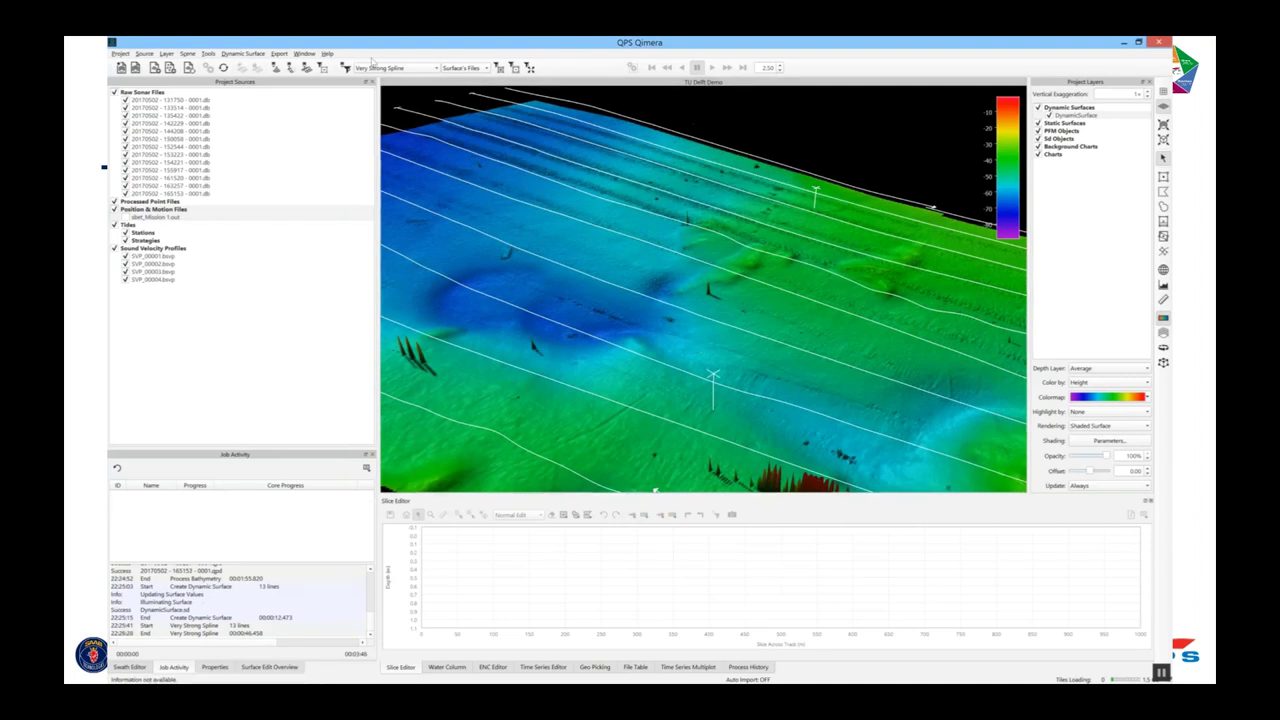
Lasso the isolated spike east of the deep blue depression on the dynamic surface and load its soundings for slice editing.
click(1070, 116)
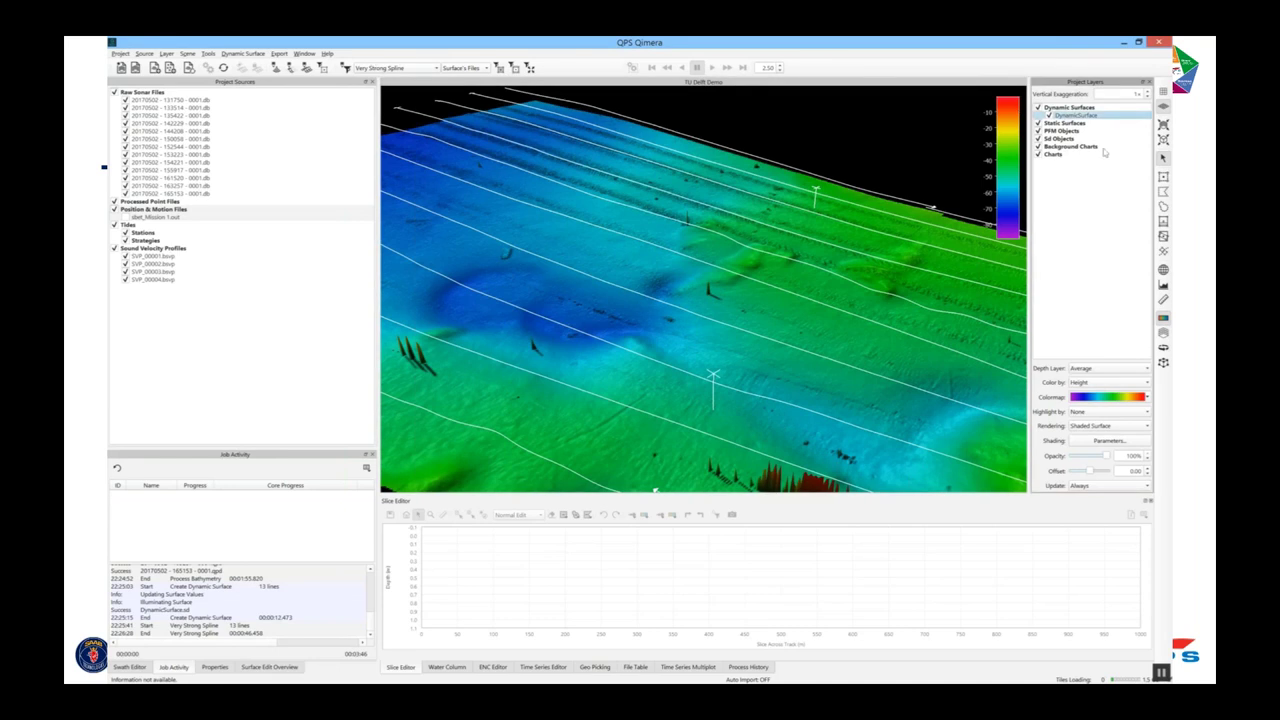
click(1163, 207)
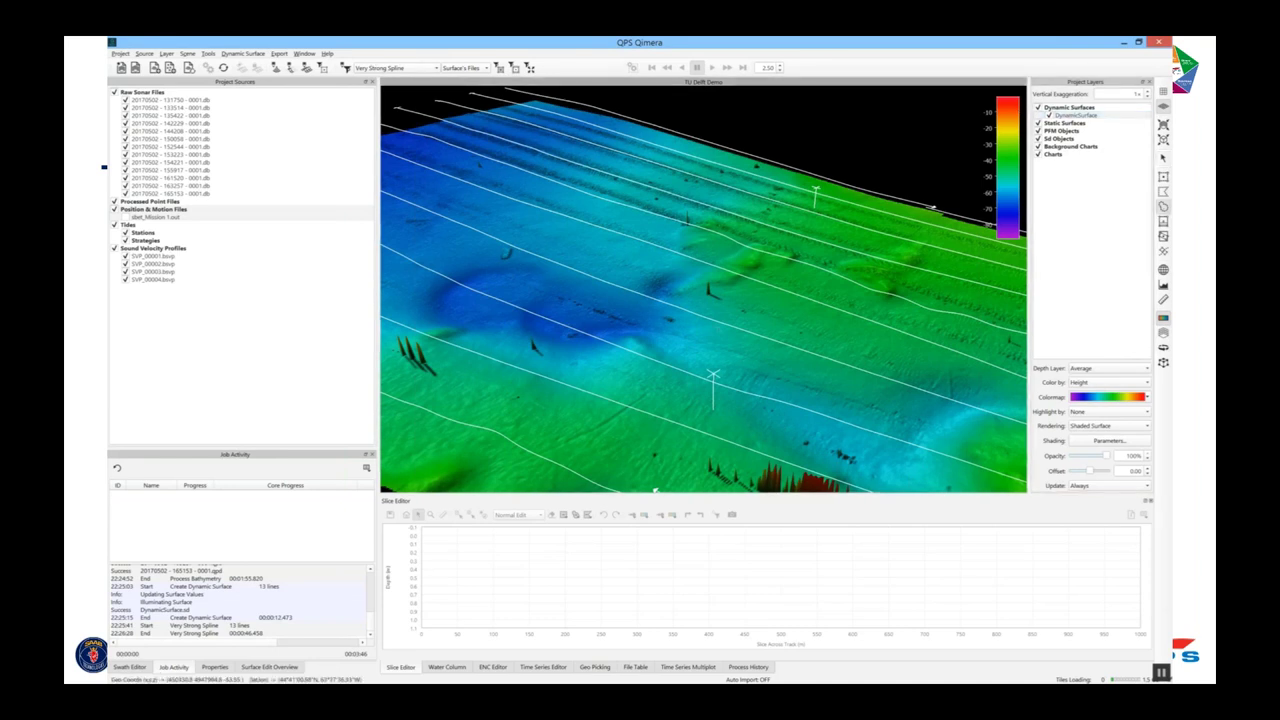
drag(728, 288, 682, 292)
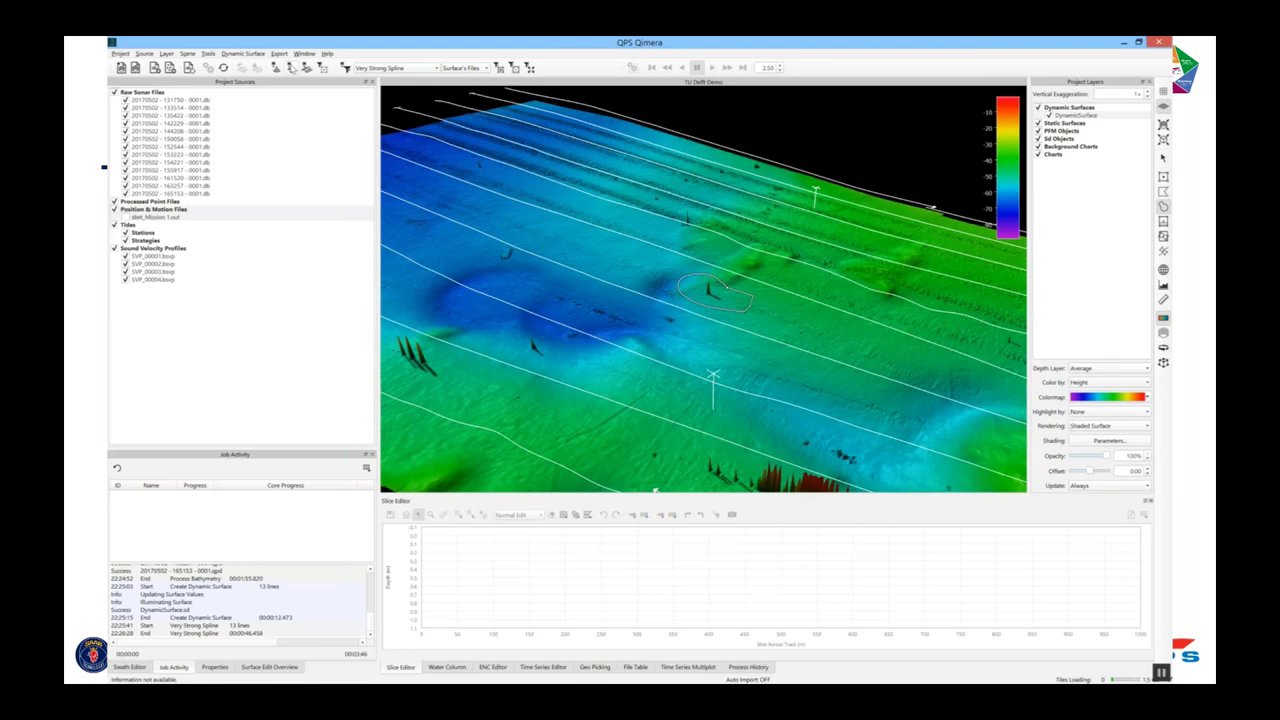
click(291, 67)
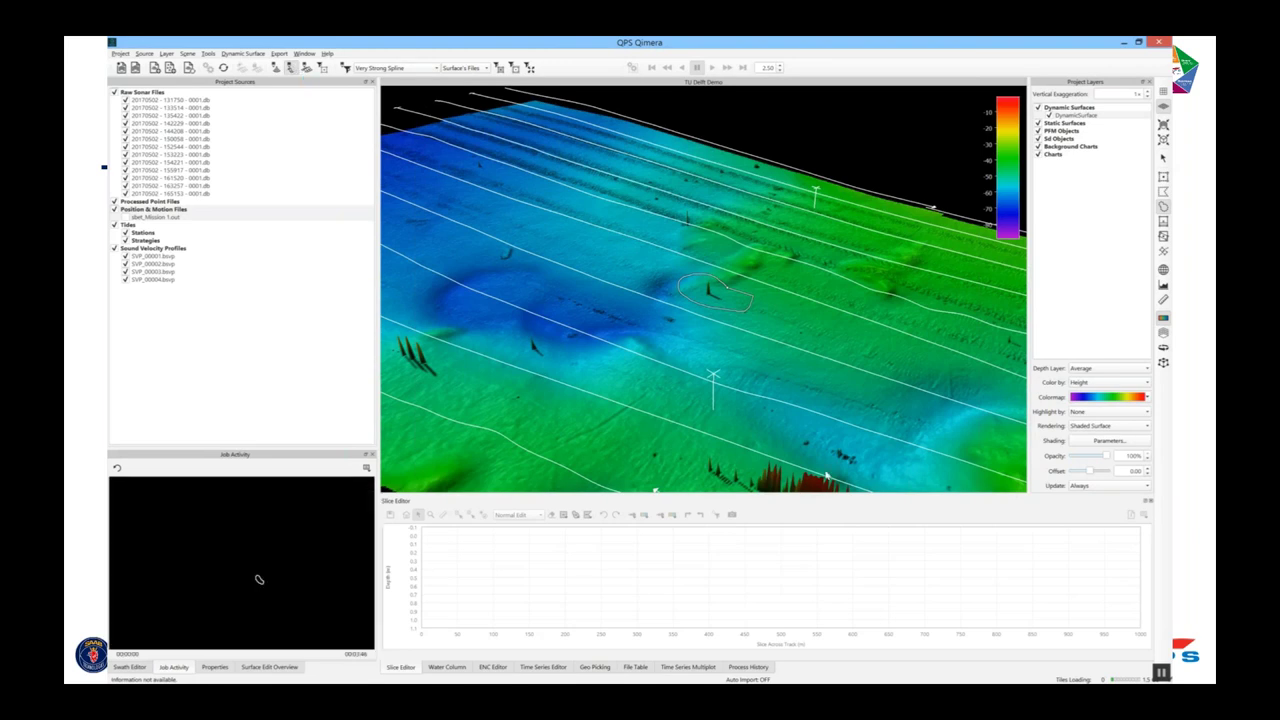
Set the plot point size to XX-Large in the slice view and reject the soundings lying far off the seabed.
click(632, 514)
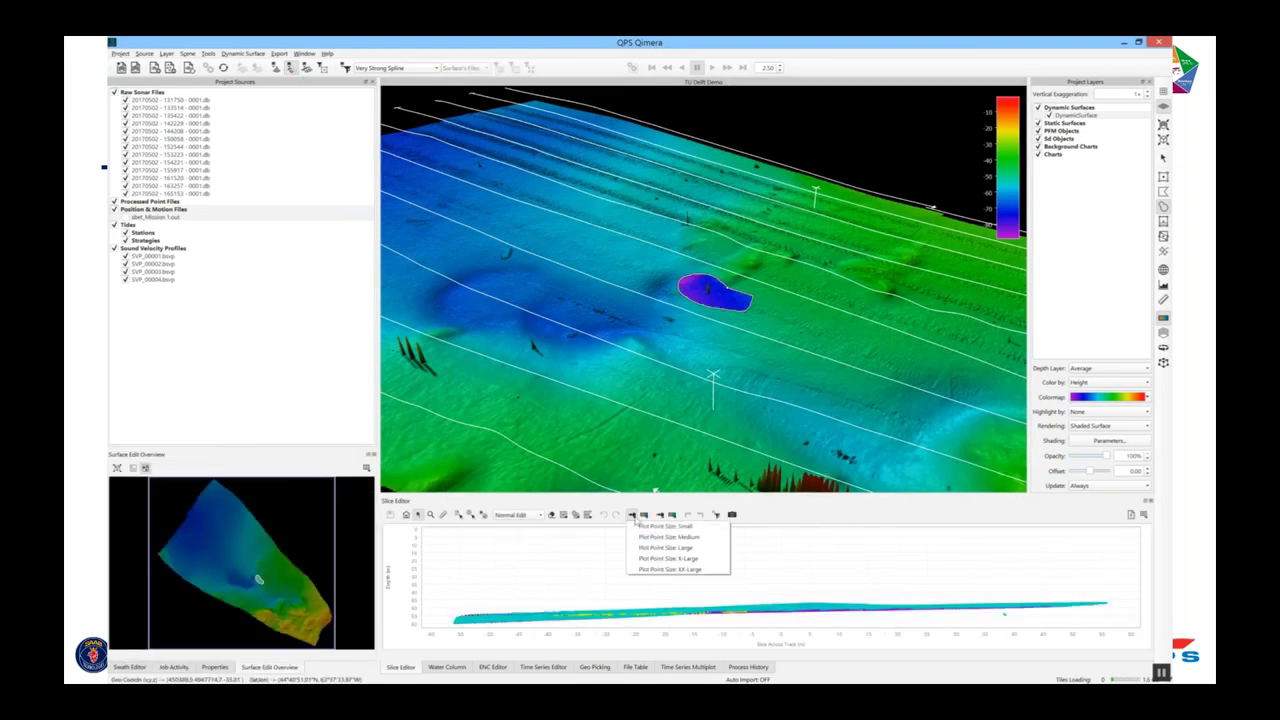
click(669, 572)
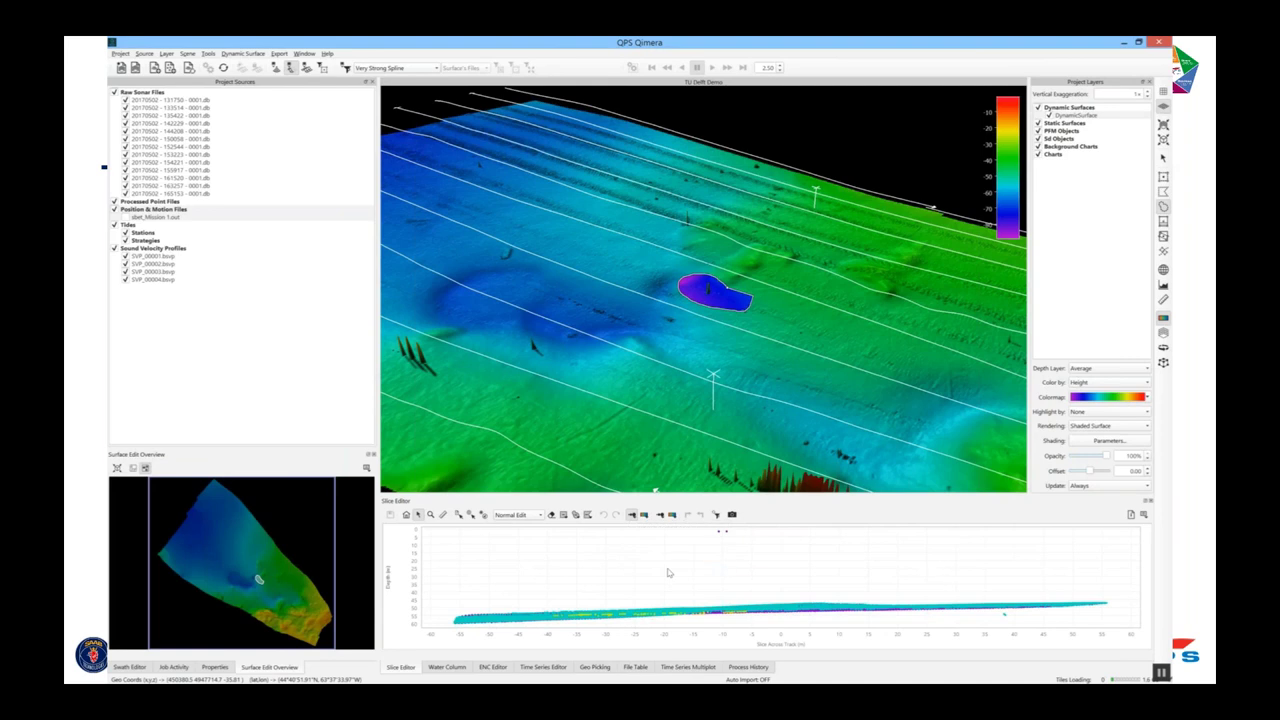
click(564, 515)
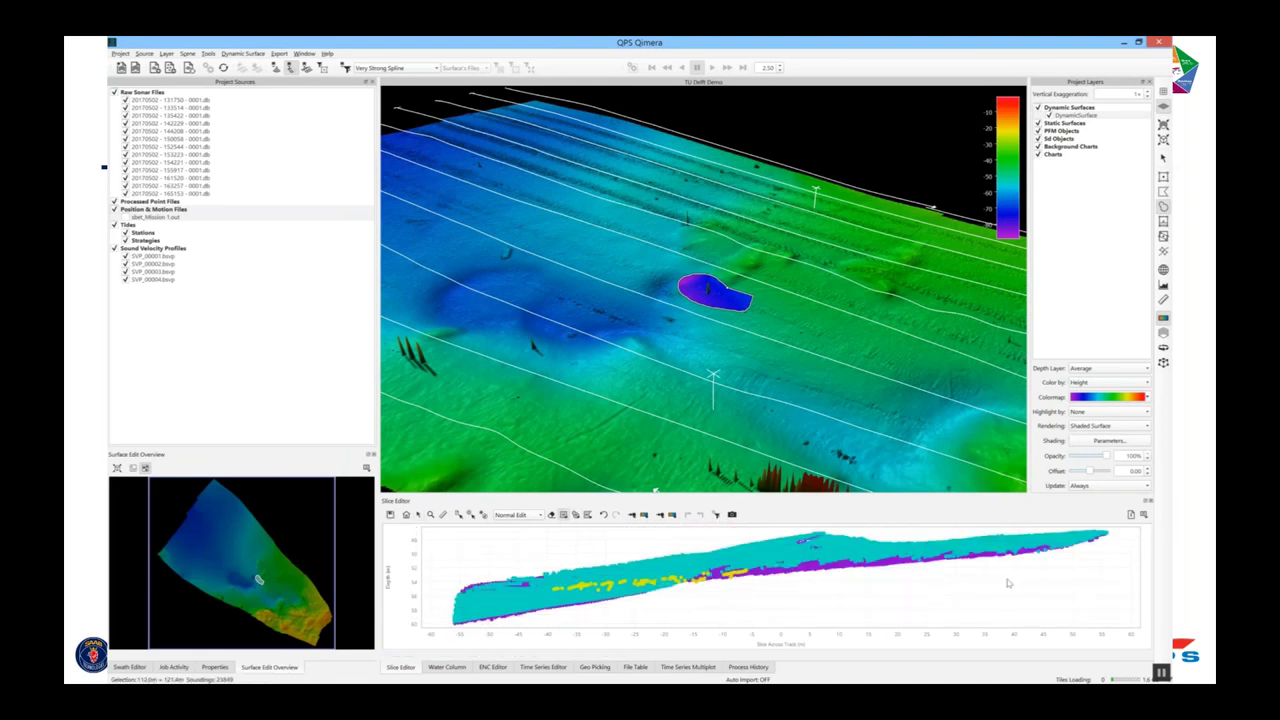
Lasso the spike below the deep blue depression and the spike group beside it, rejecting the outlying soundings of each.
drag(515, 335, 570, 345)
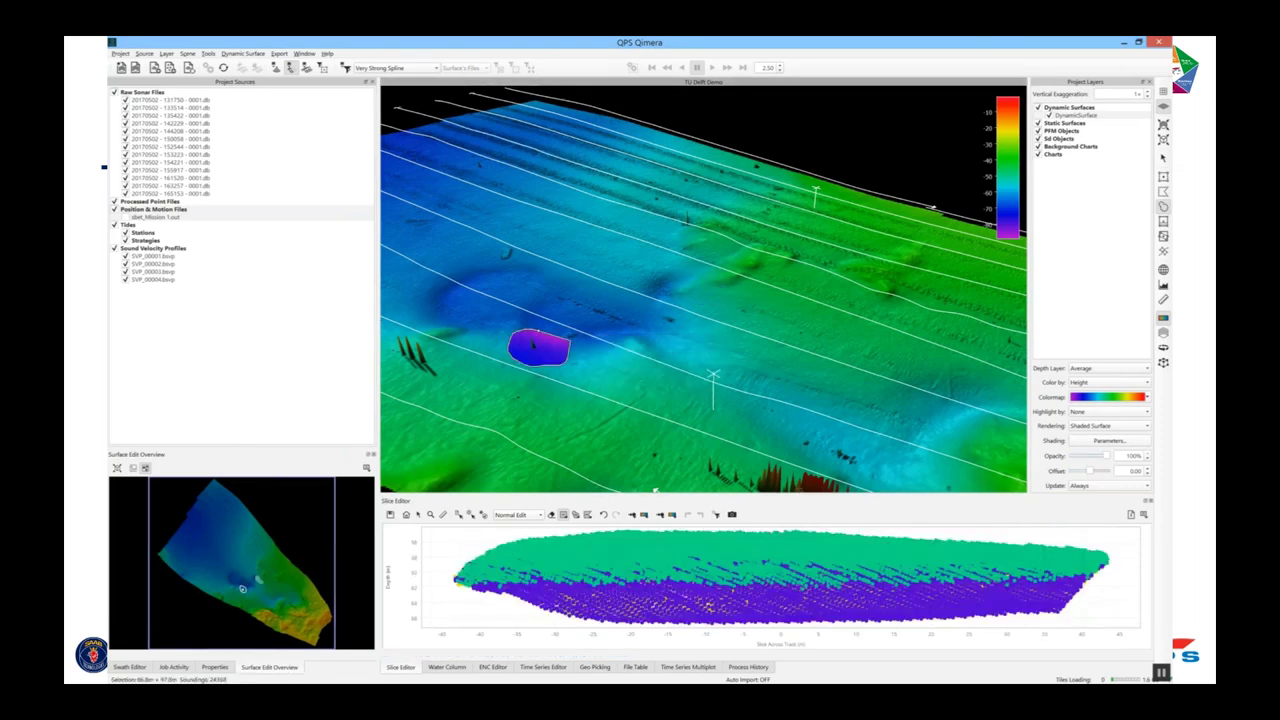
drag(441, 345, 416, 380)
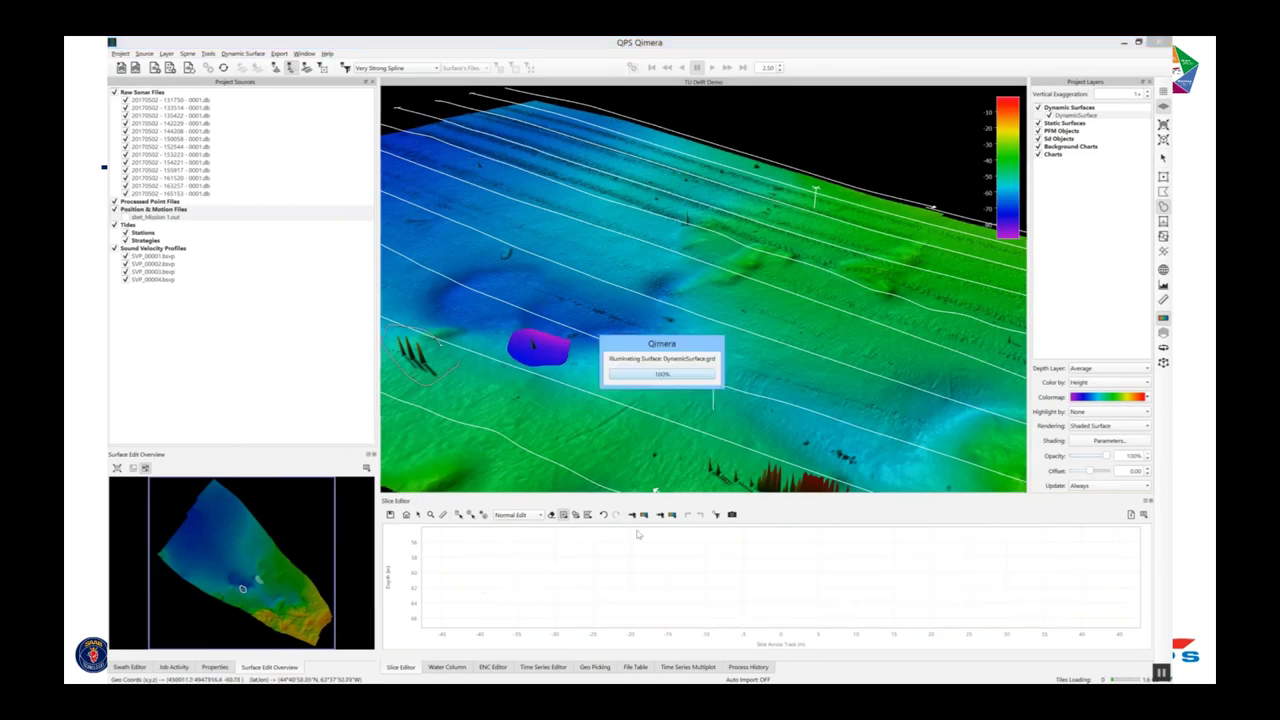
drag(706, 558, 920, 496)
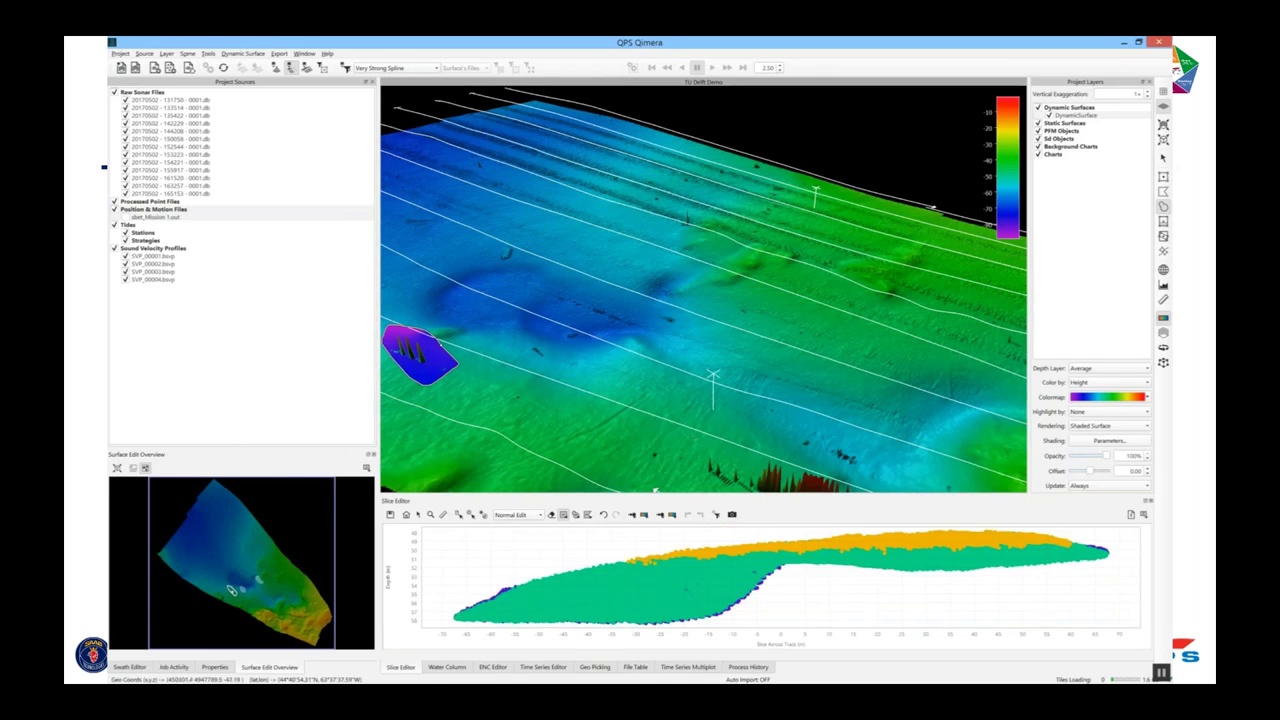
Lasso the red spike cluster in the surface's foreground, reject the stray soundings above and below its seabed, and save the edits.
mouse_move(680, 478)
mouse_down()
mouse_move(845, 455)
mouse_move(908, 490)
mouse_up()
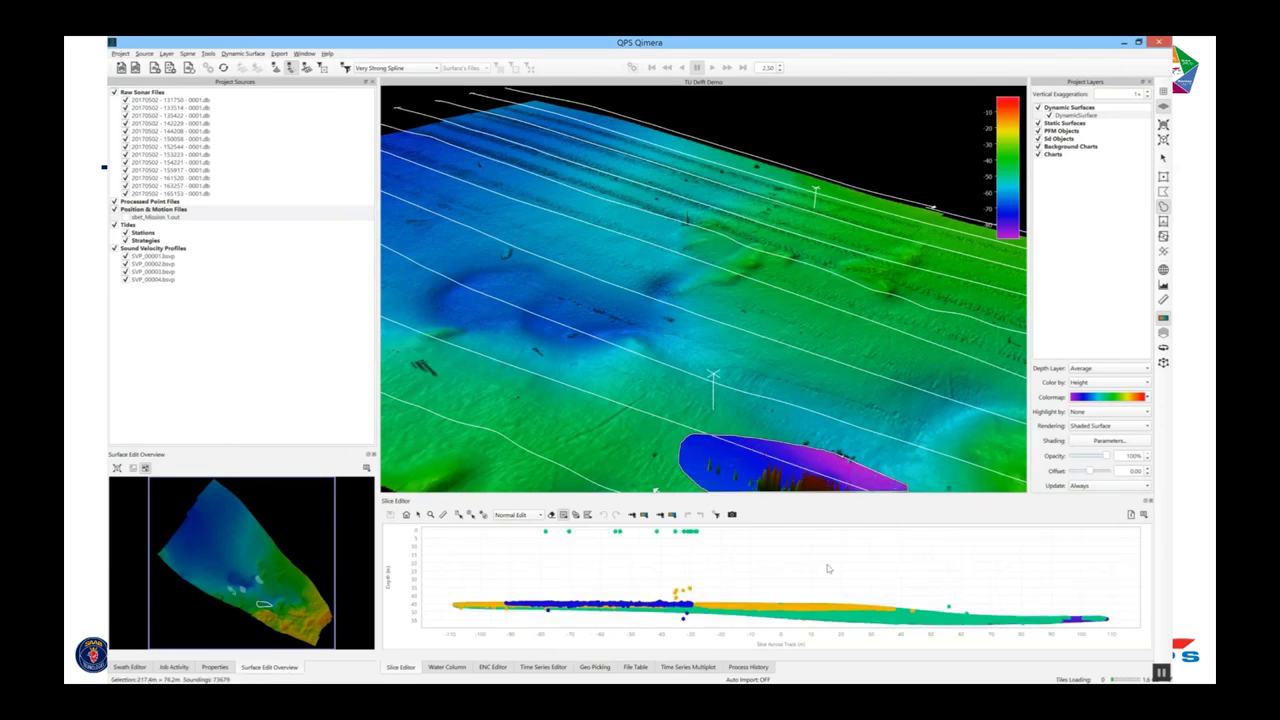
mouse_move(508, 570)
mouse_down()
mouse_move(712, 524)
mouse_move(716, 560)
mouse_up()
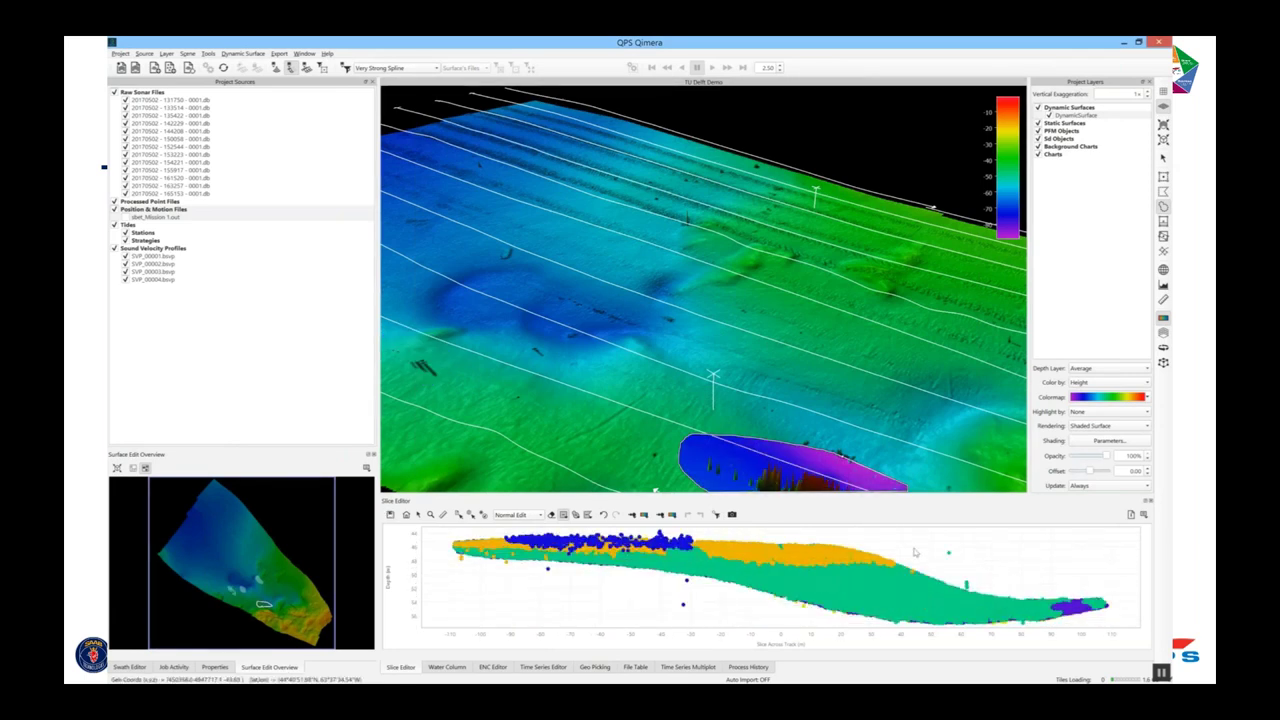
drag(644, 586, 698, 628)
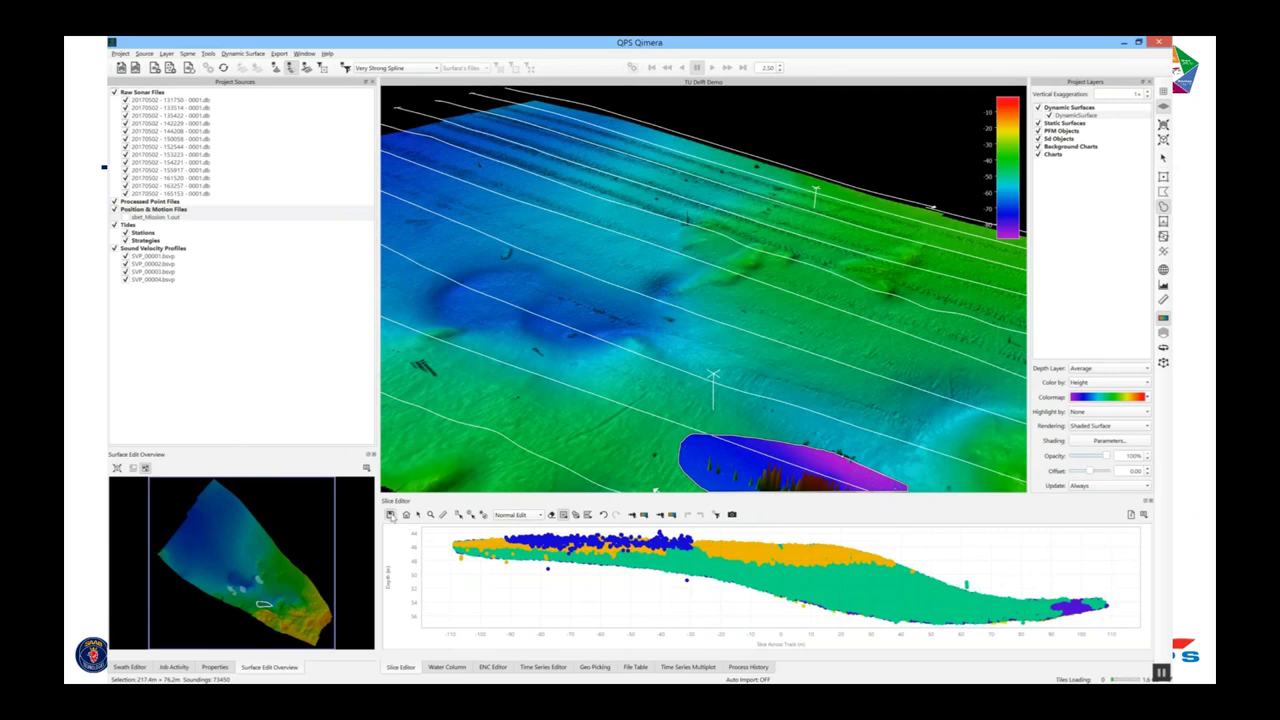
click(390, 514)
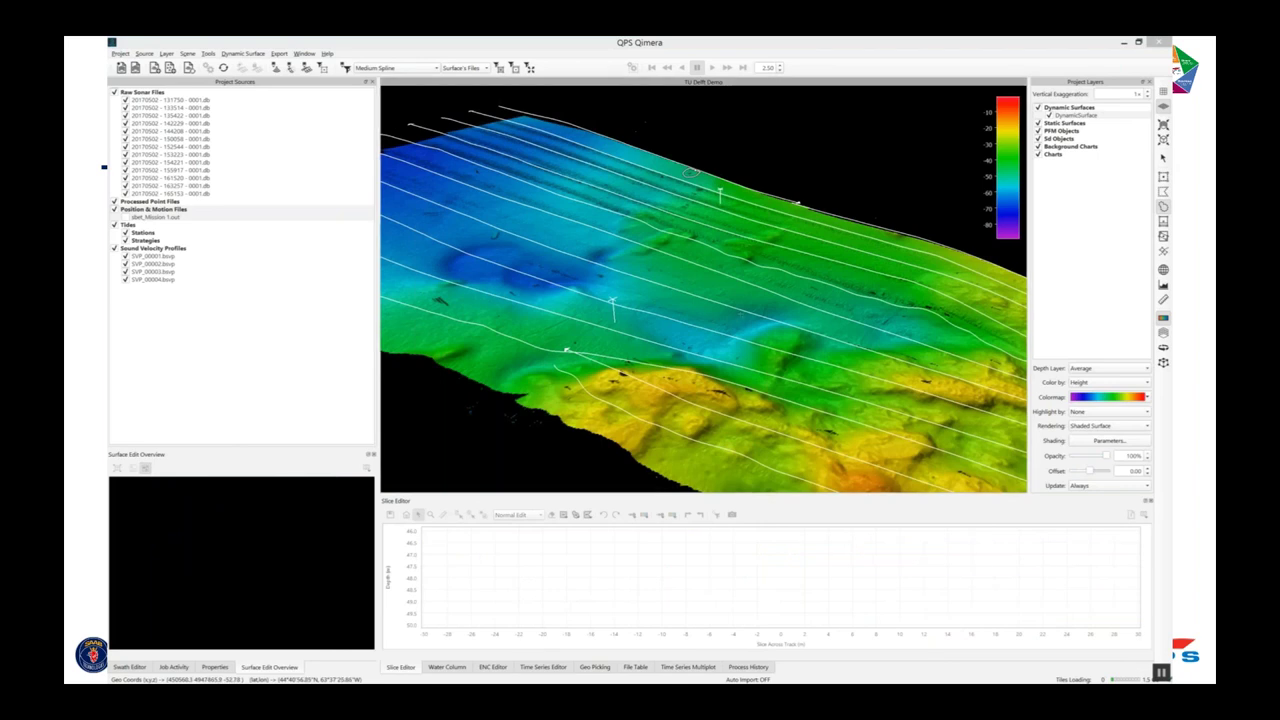
Show the dynamic surface in the 2D map view and color it by Standard Deviation.
click(1075, 115)
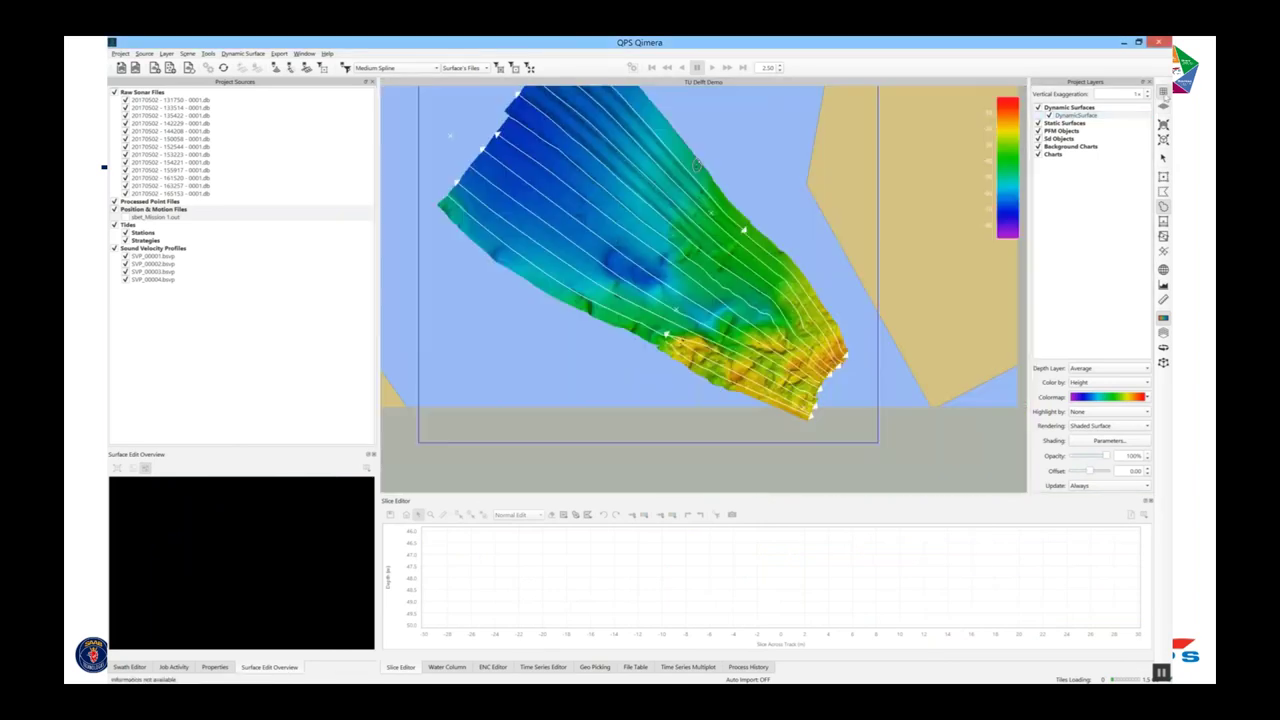
drag(697, 163, 742, 261)
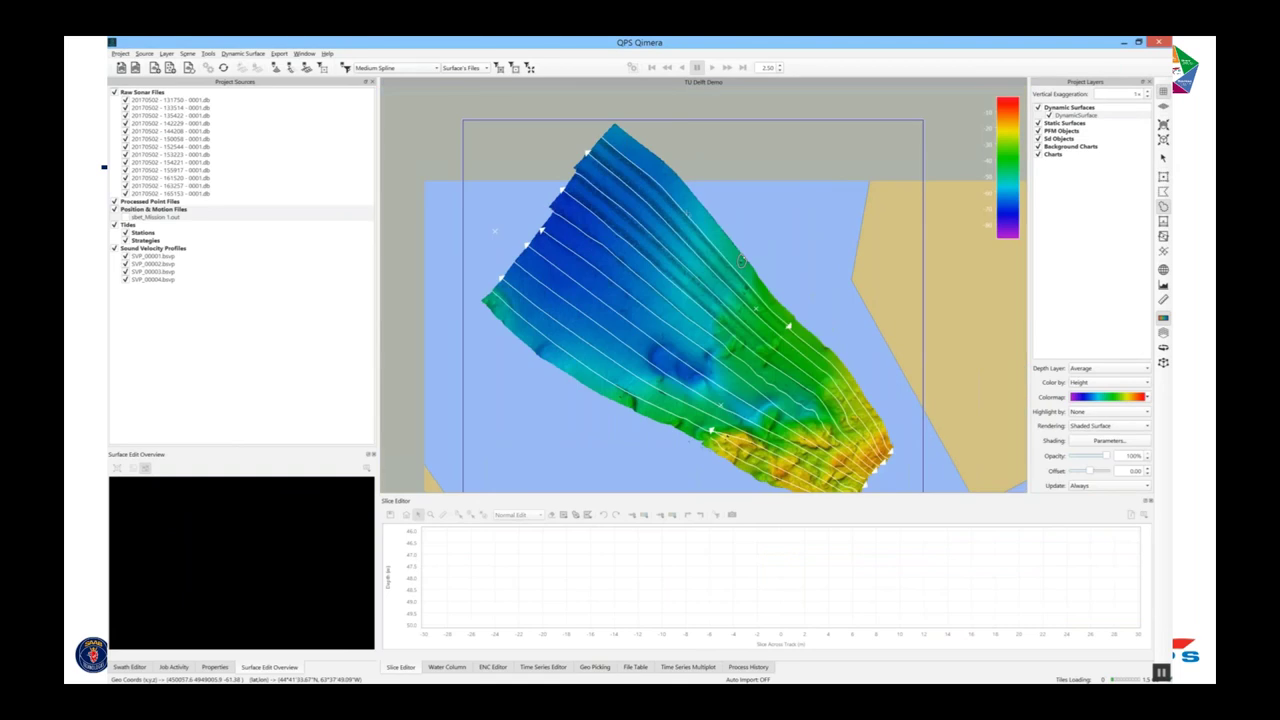
click(1163, 158)
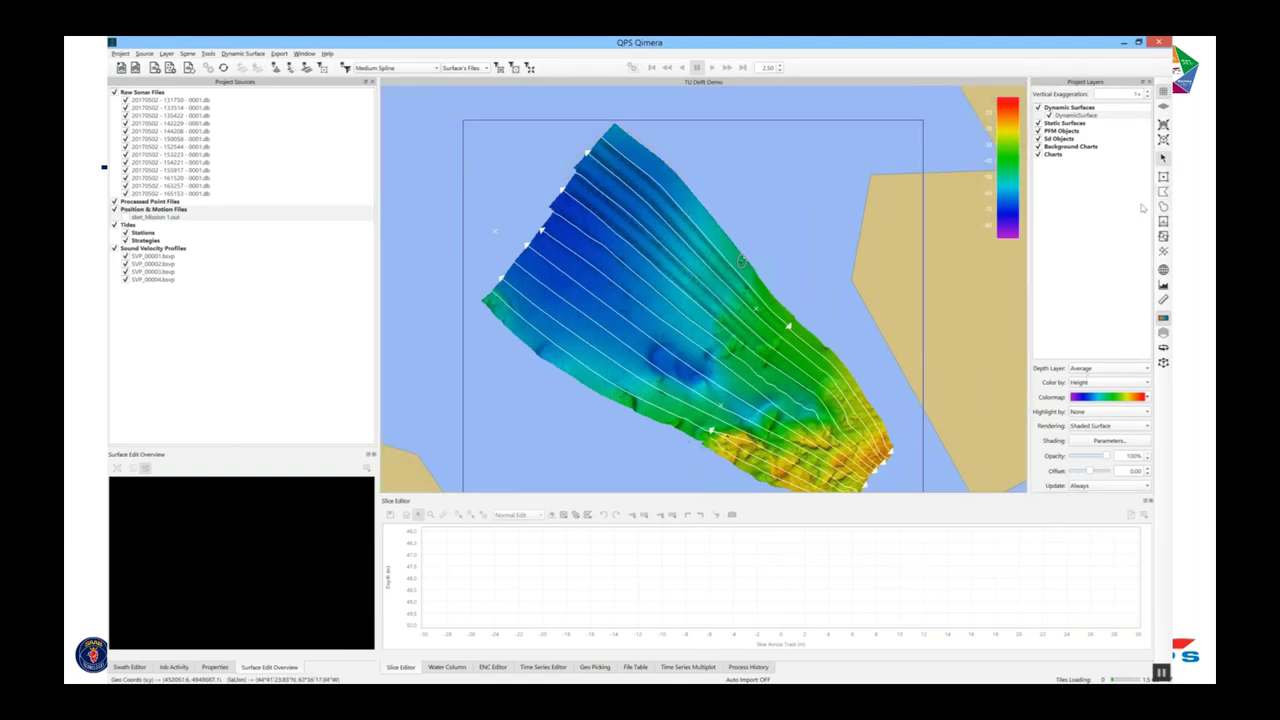
click(1096, 382)
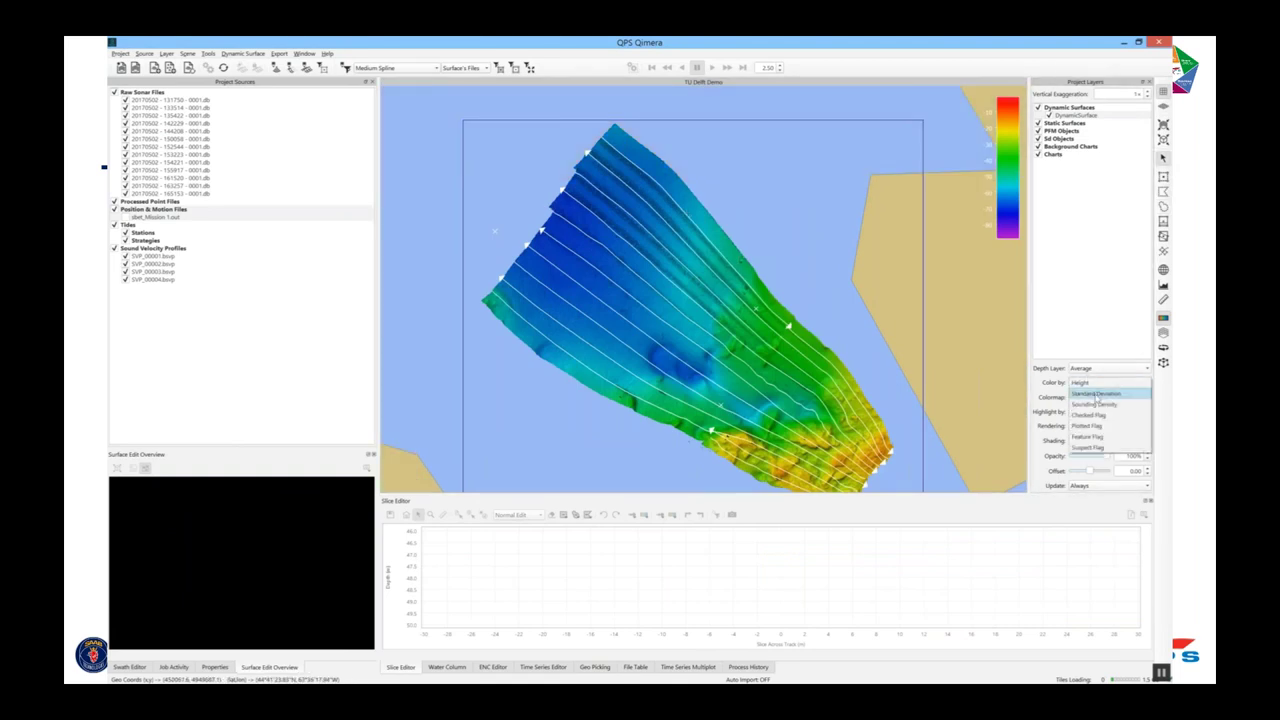
click(1096, 394)
Load the midwater.cmap system colormap for the dynamic surface and set the upper limit of its color range to about 1.
click(1100, 397)
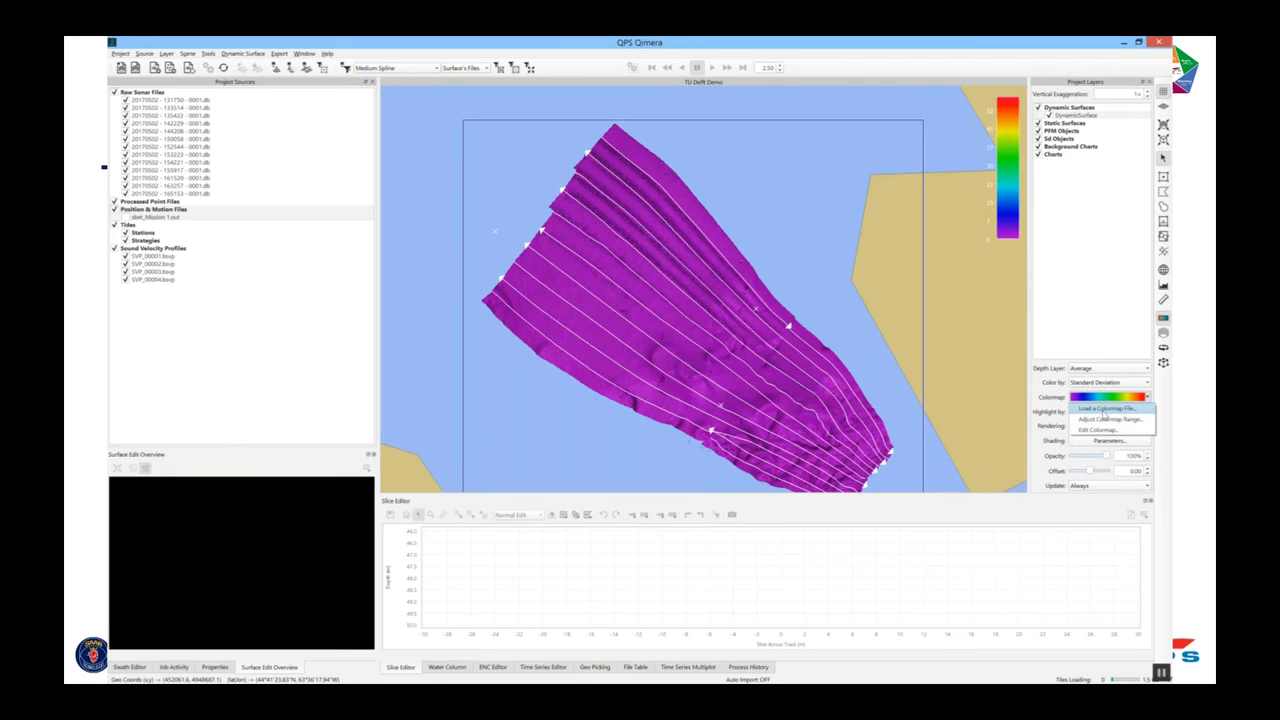
click(1104, 410)
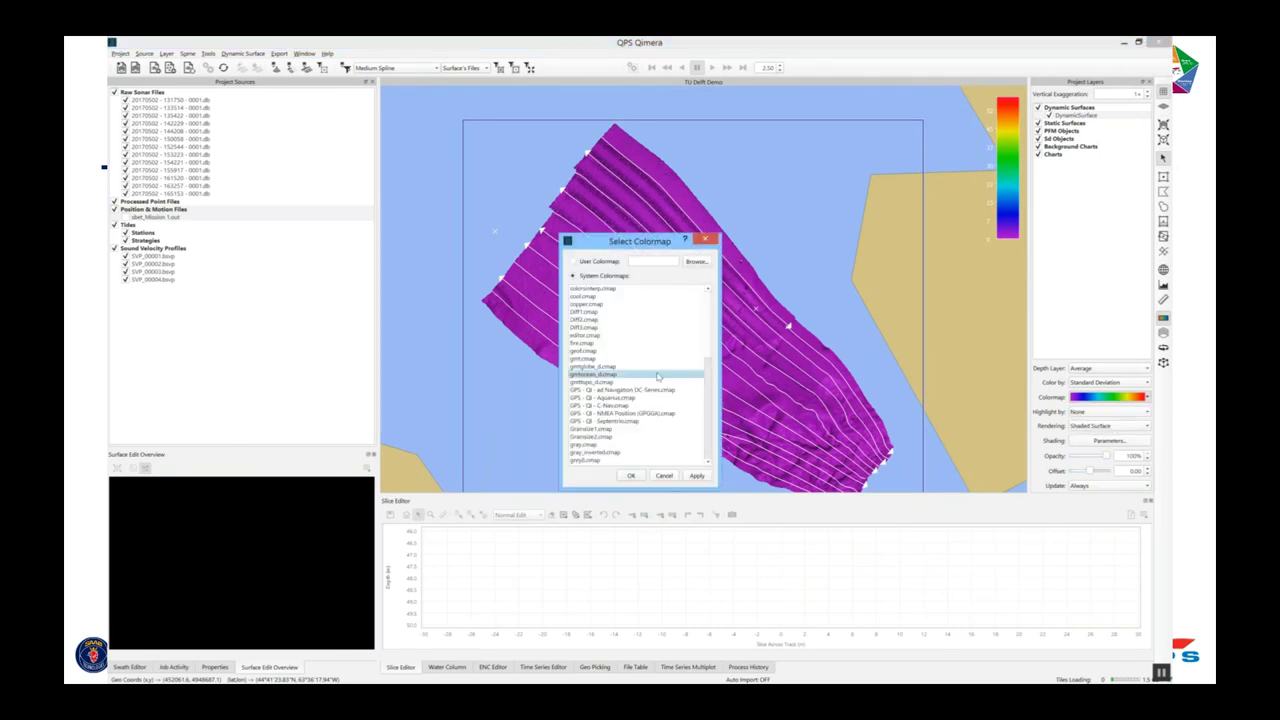
scroll(658, 376, down, 5)
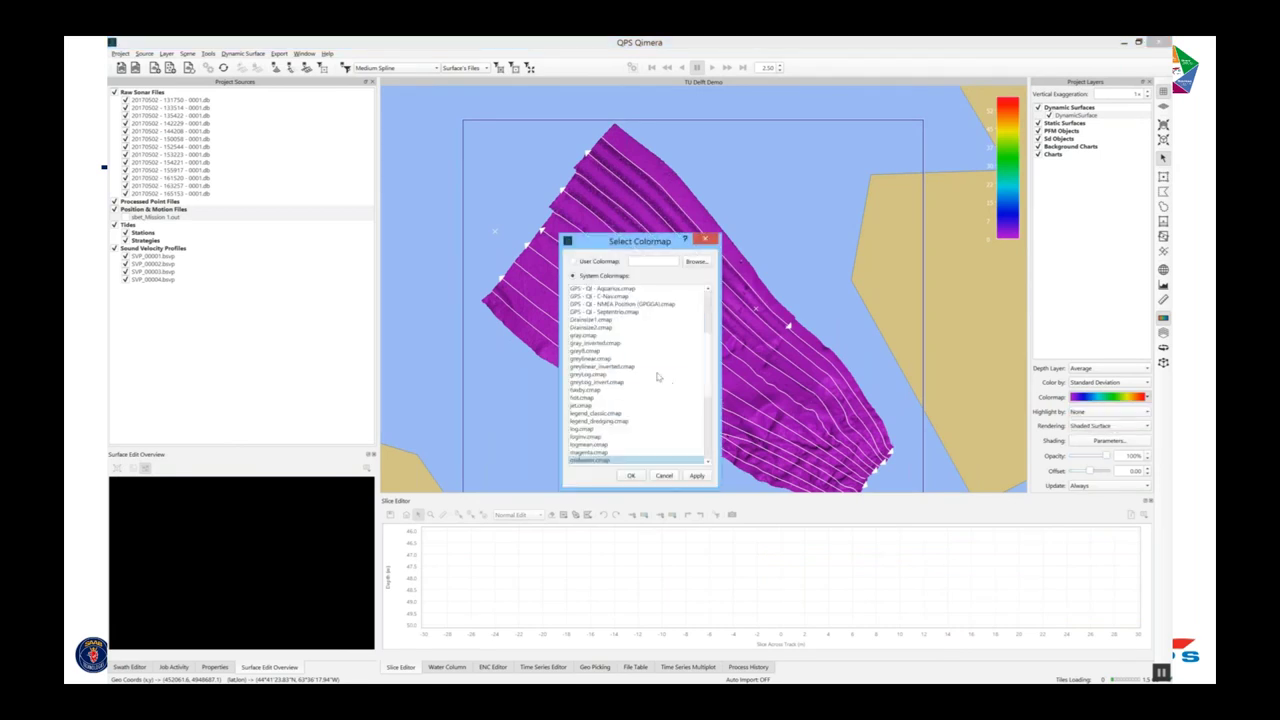
double_click(607, 461)
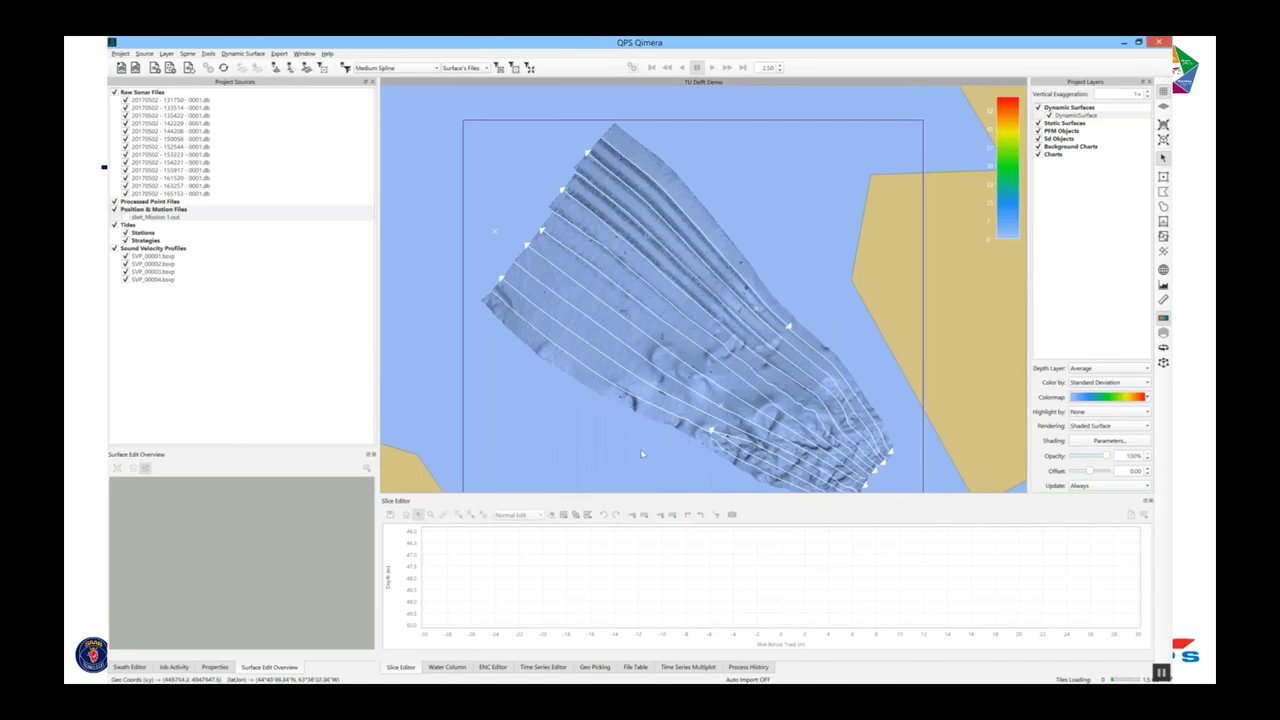
click(1100, 397)
click(1090, 419)
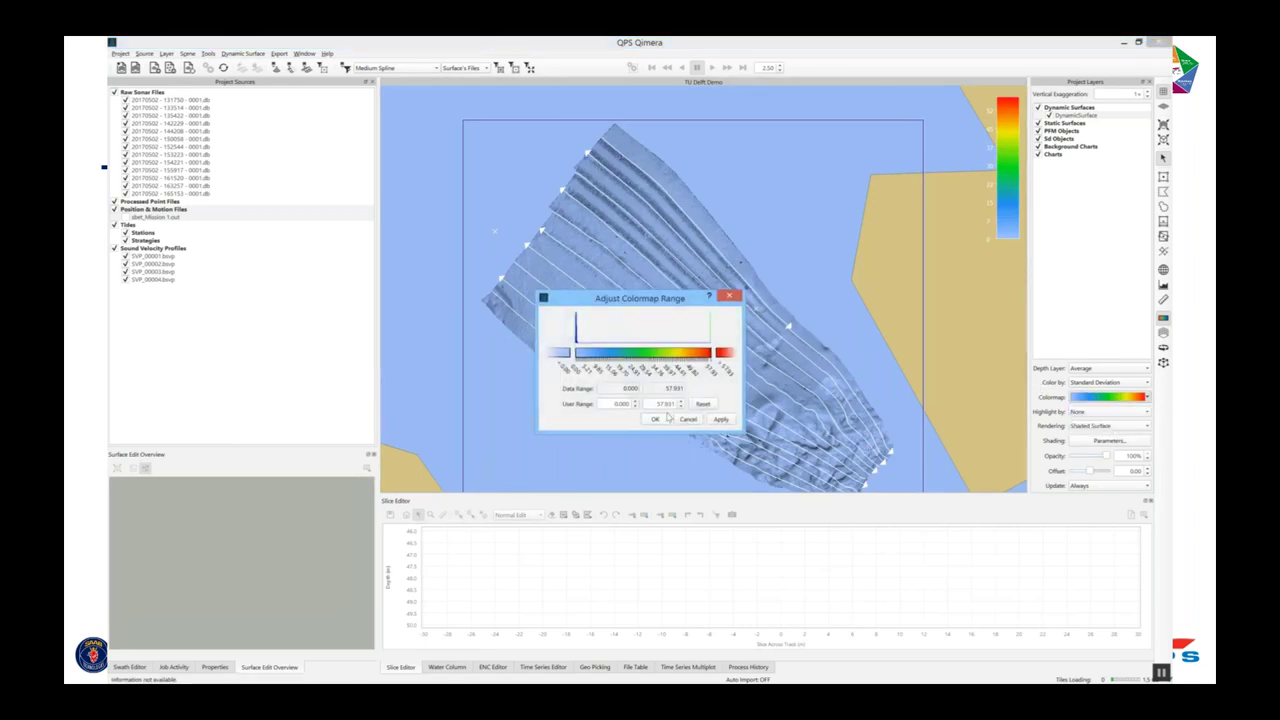
click(654, 419)
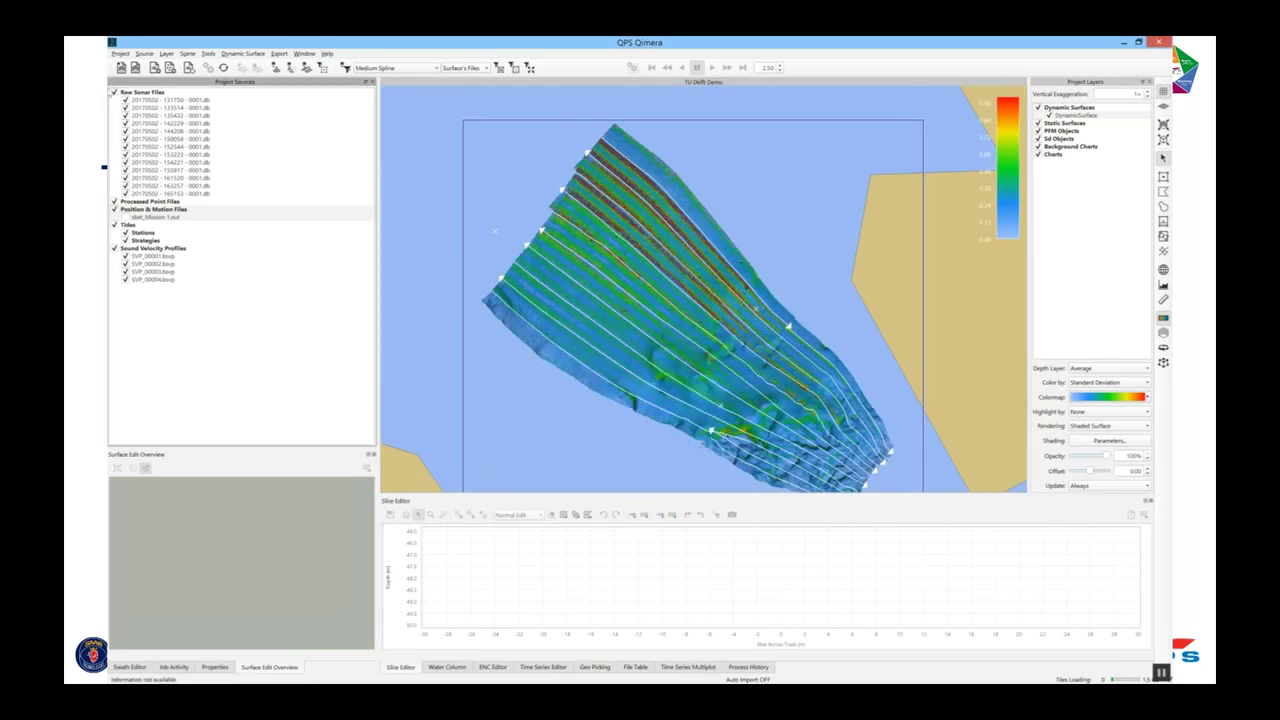
Hide all the raw sonar lines on the map and examine the high standard deviation bands along the tracks.
click(115, 92)
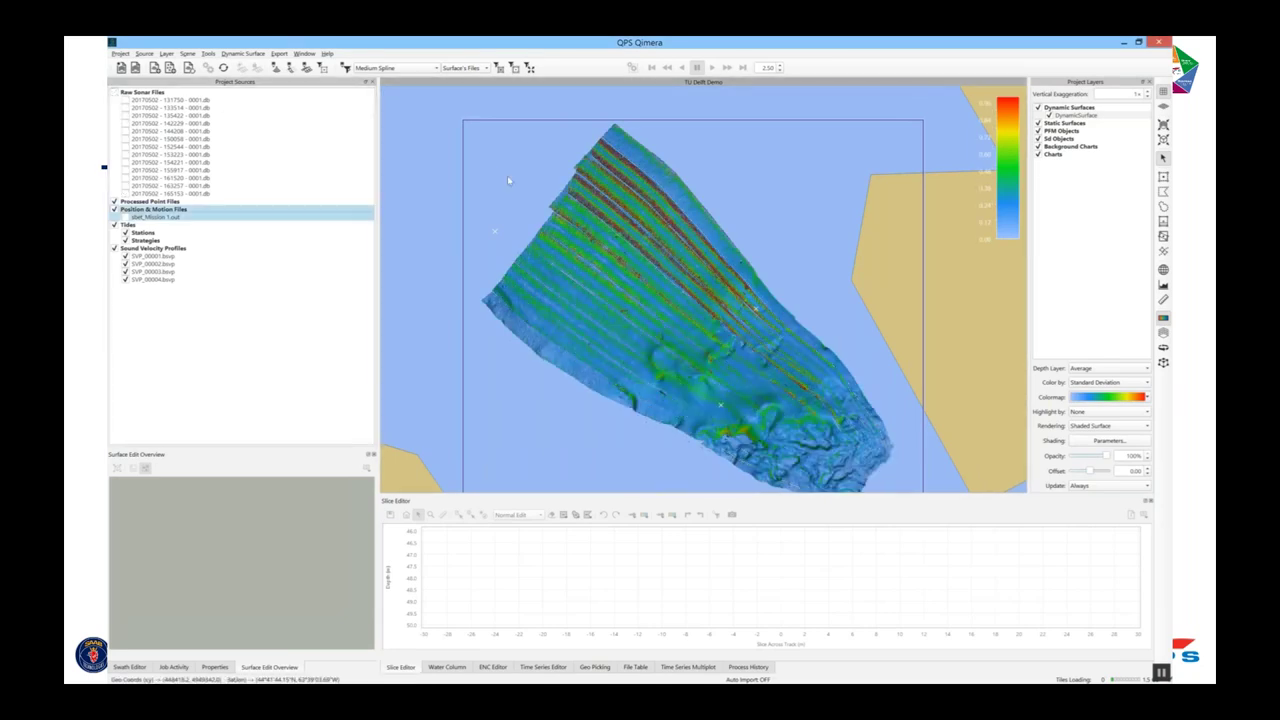
scroll(716, 291, up, 3)
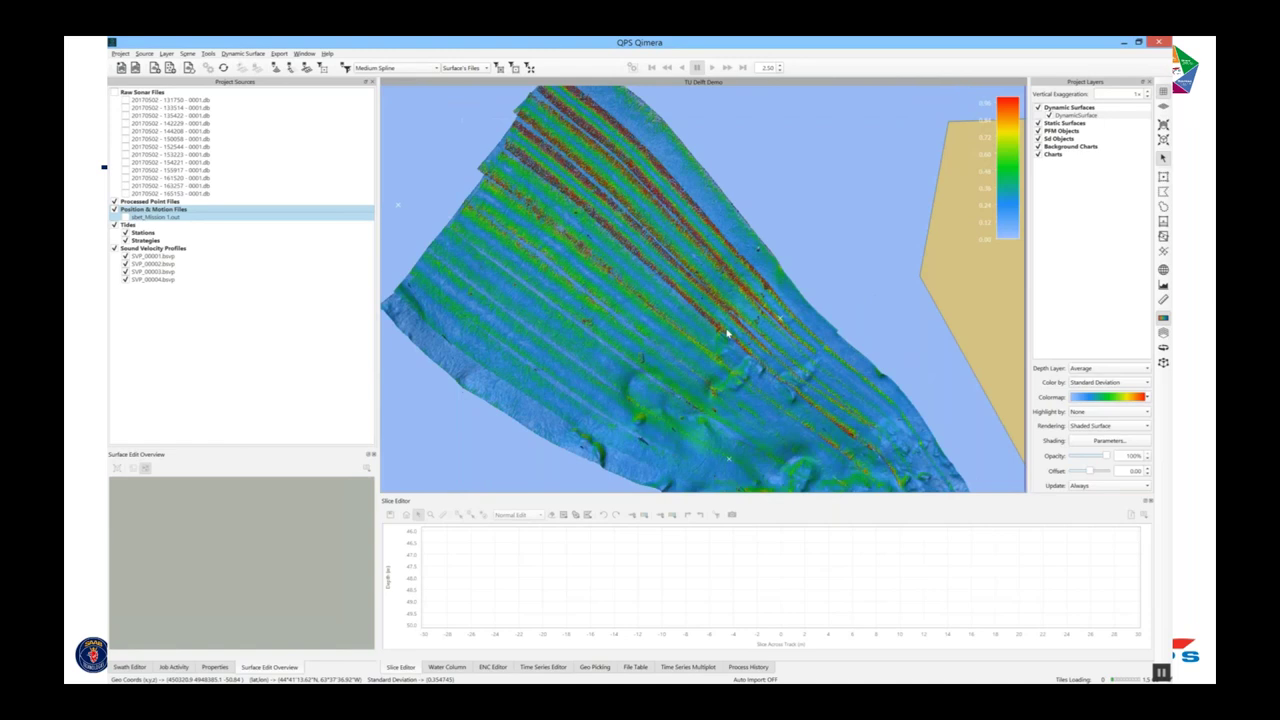
scroll(727, 334, up, 3)
scroll(714, 355, up, 3)
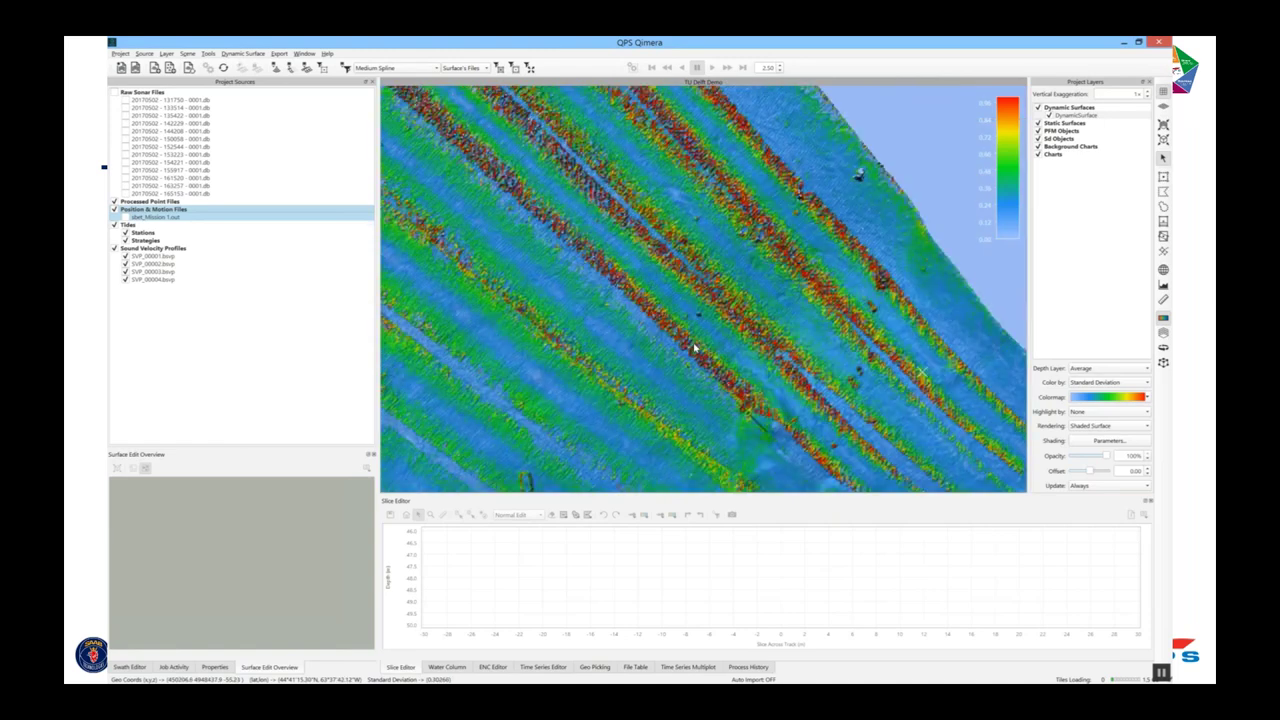
scroll(690, 346, down, 2)
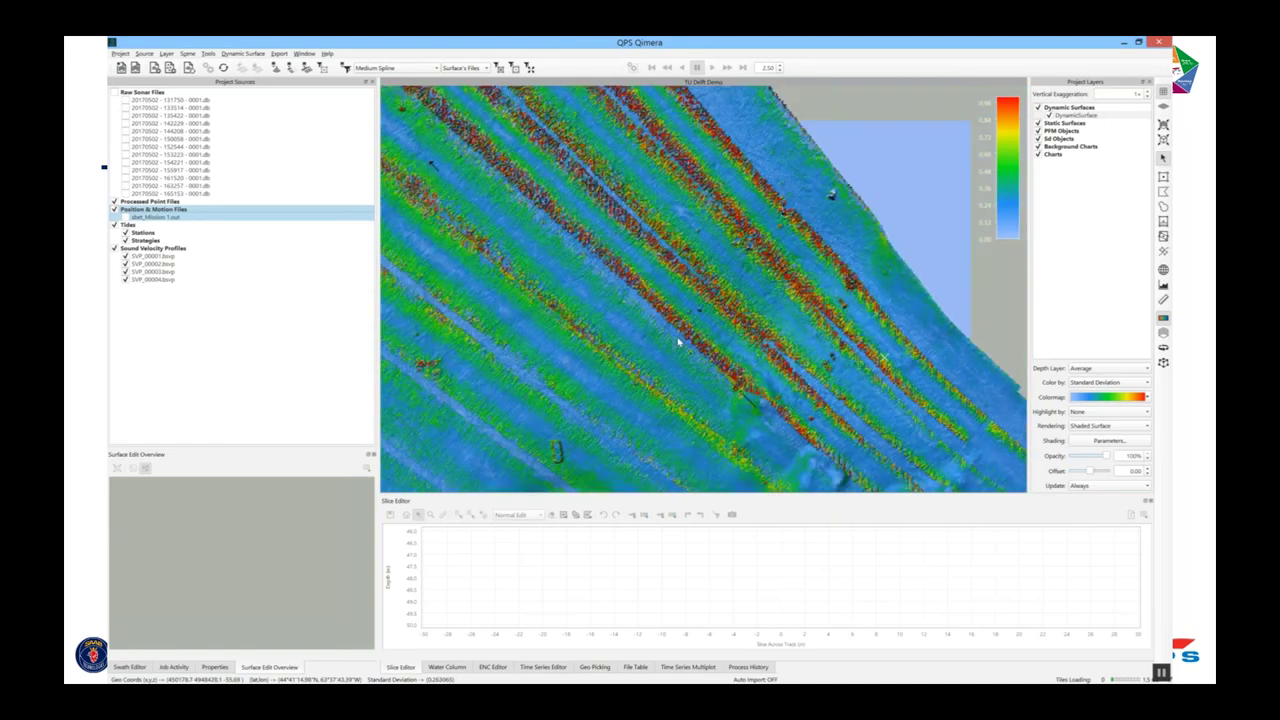
Draw a narrow slice selection about 1180 m long and 11 m wide, and rotate it perpendicular to the survey lines.
scroll(678, 342, down, 3)
click(1163, 176)
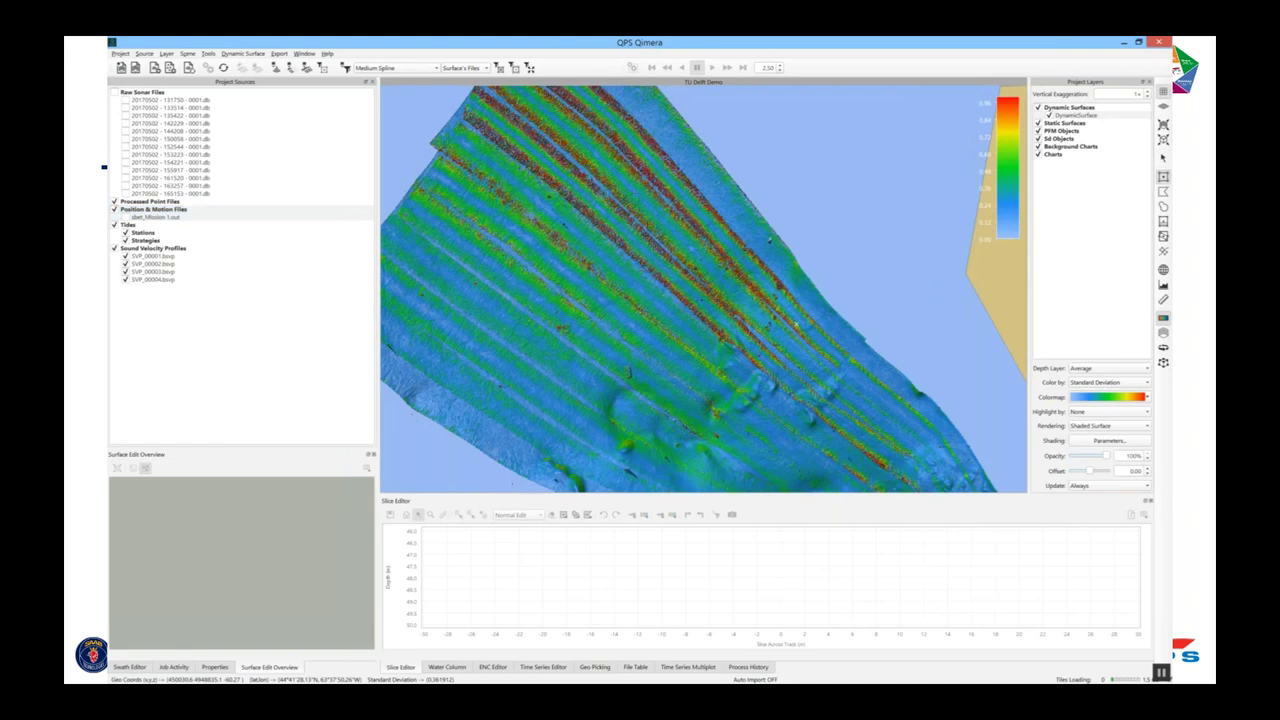
drag(406, 241, 762, 241)
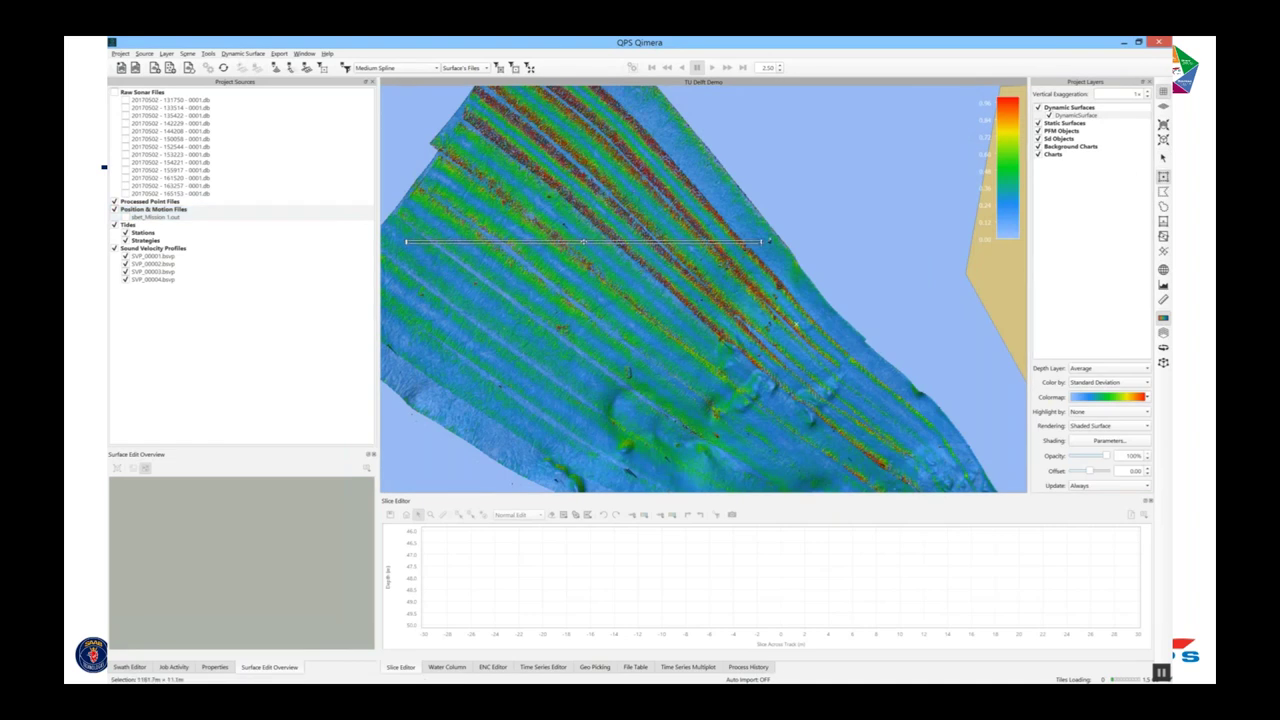
drag(697, 107, 470, 378)
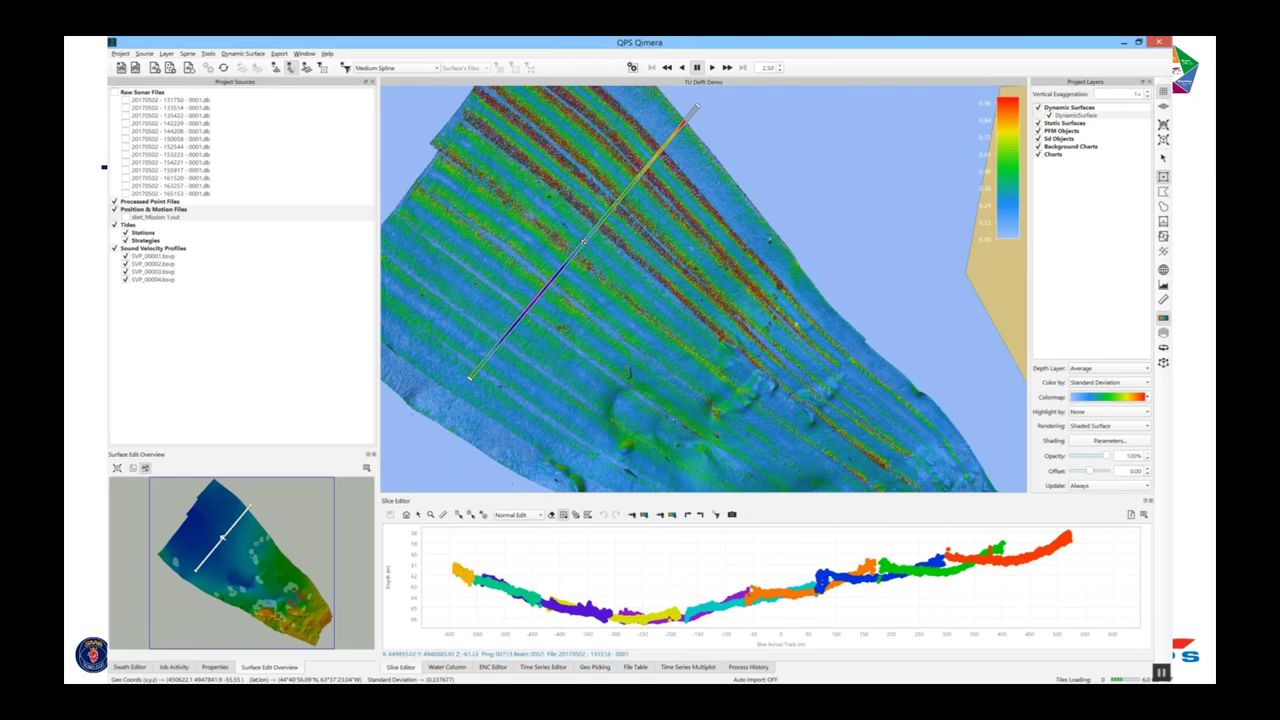
Save a snapshot of the cross-line slice with the name Before.
click(1144, 514)
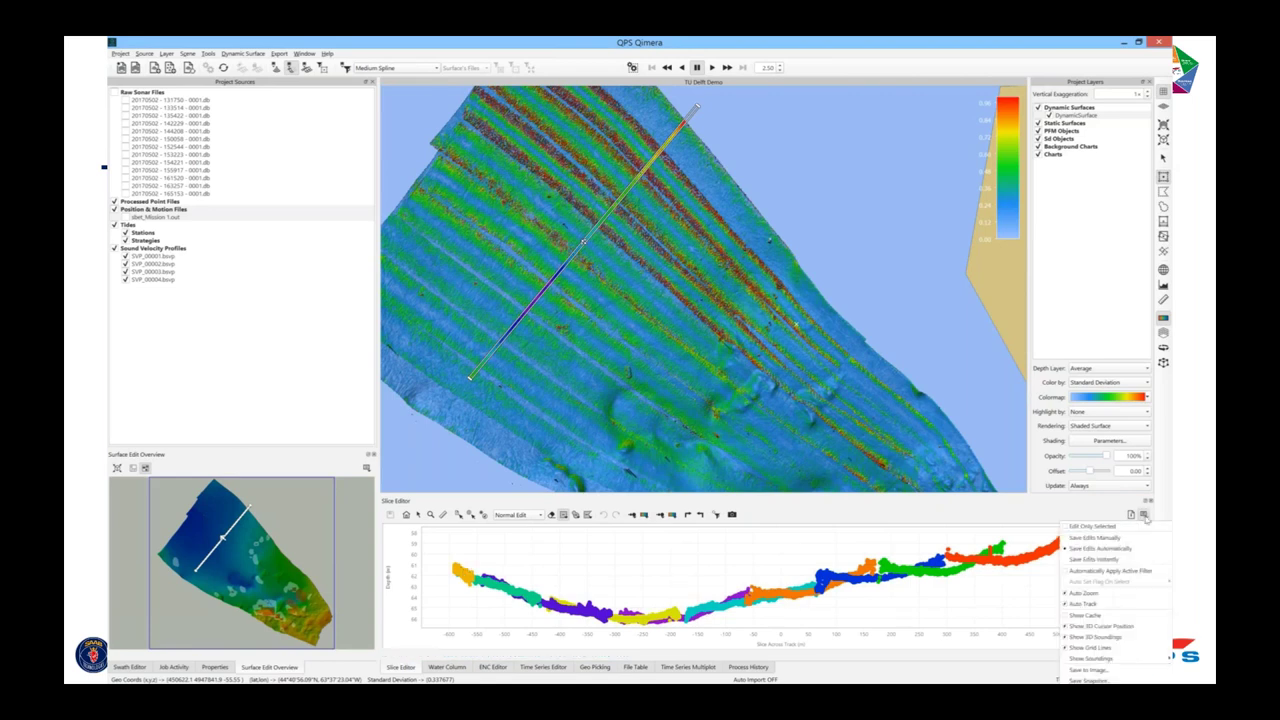
click(1108, 671)
text(Before)
key(Return)
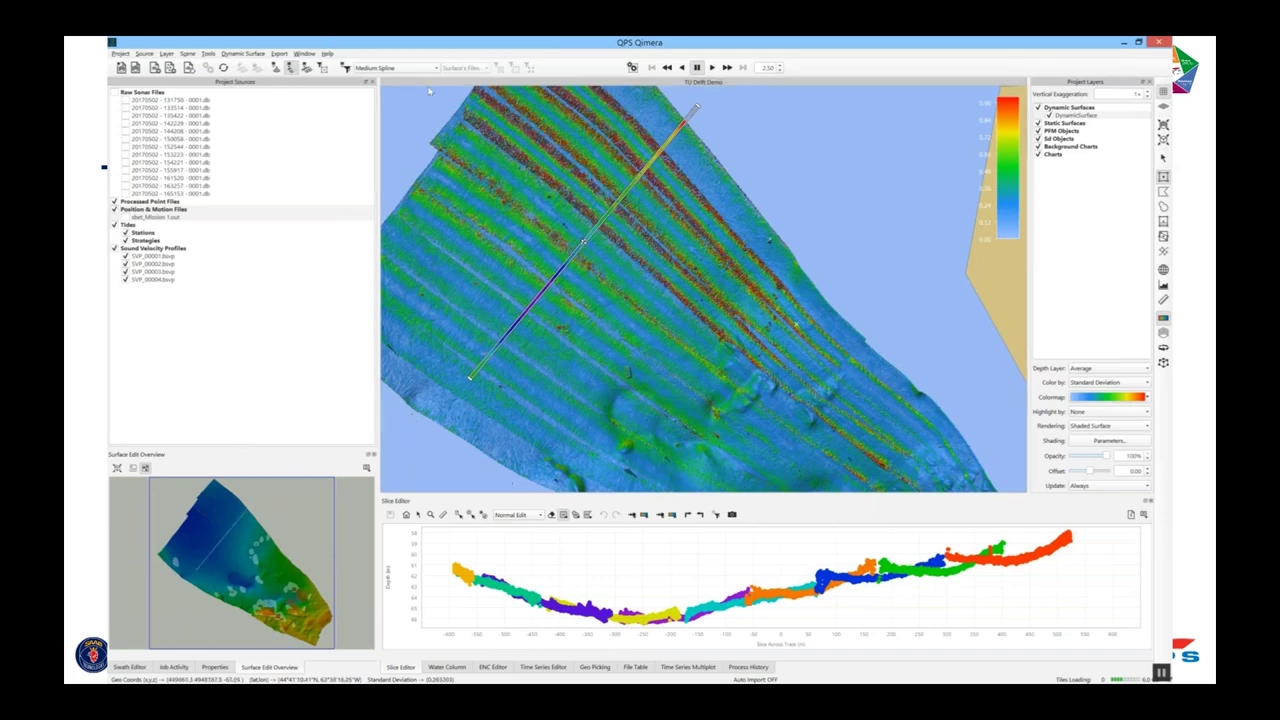
Create a line object from the current slice selection and name it MySelection.
right_click(730, 129)
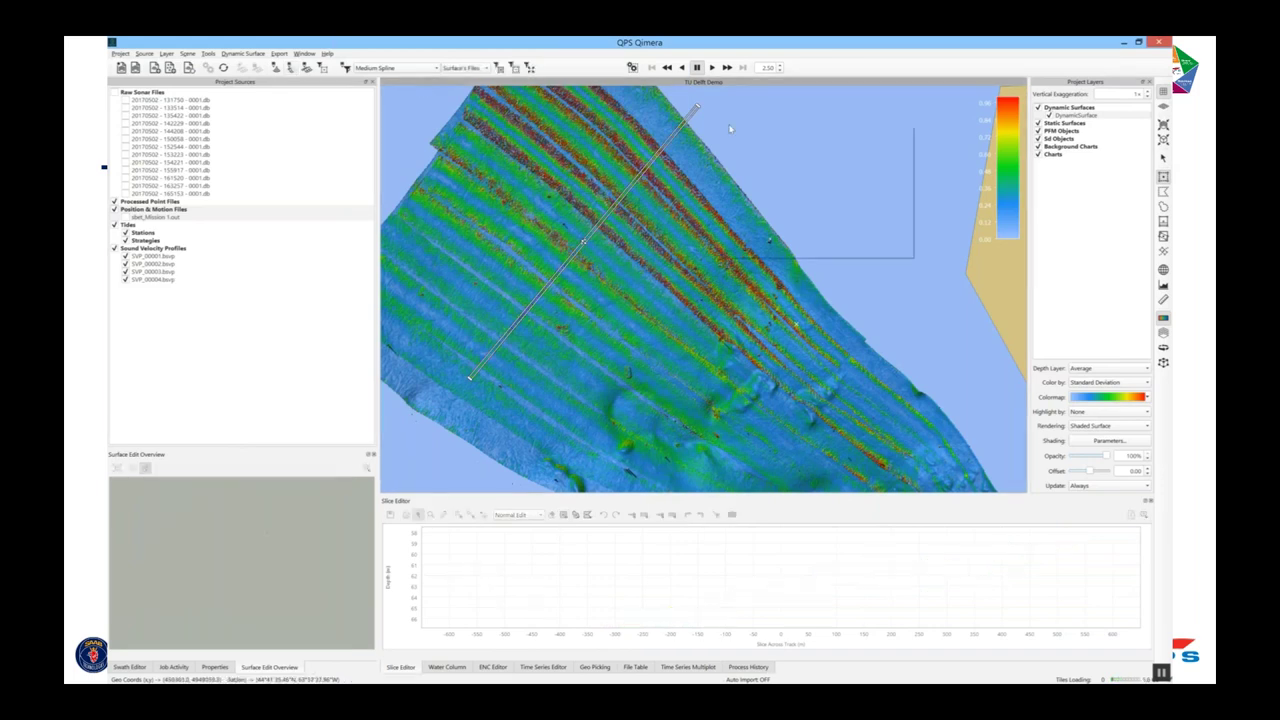
right_click(731, 128)
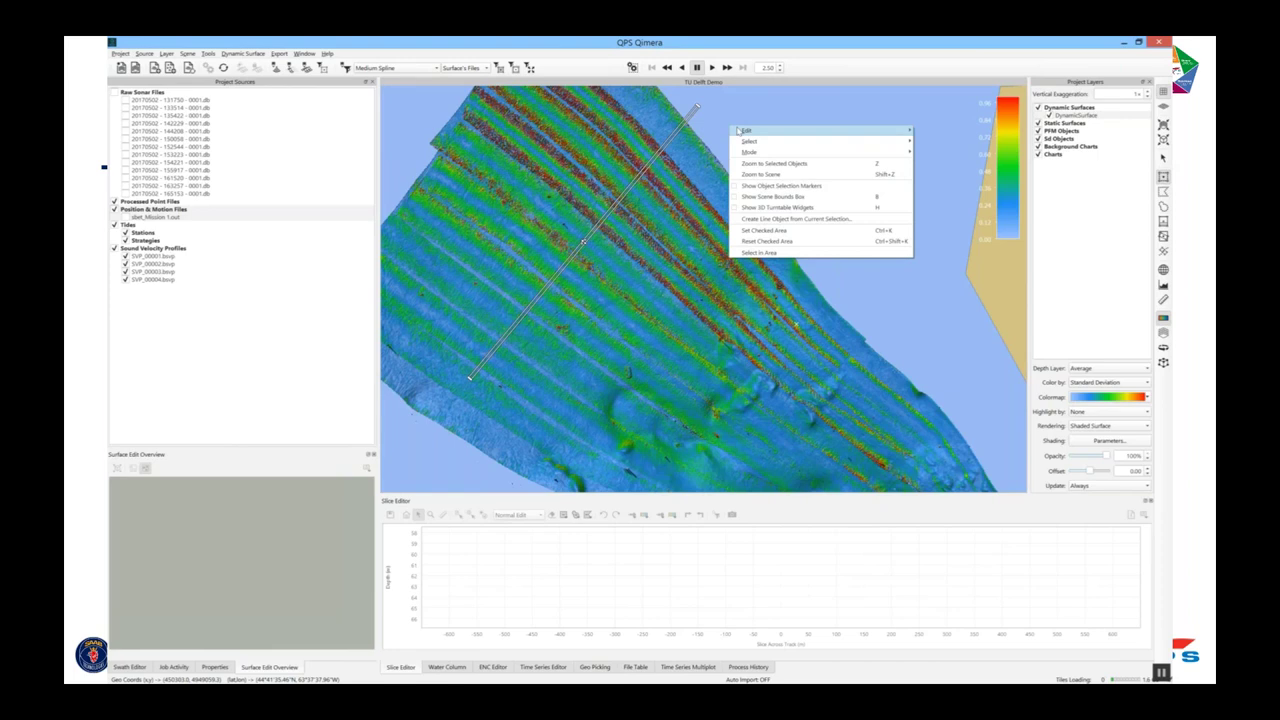
click(789, 219)
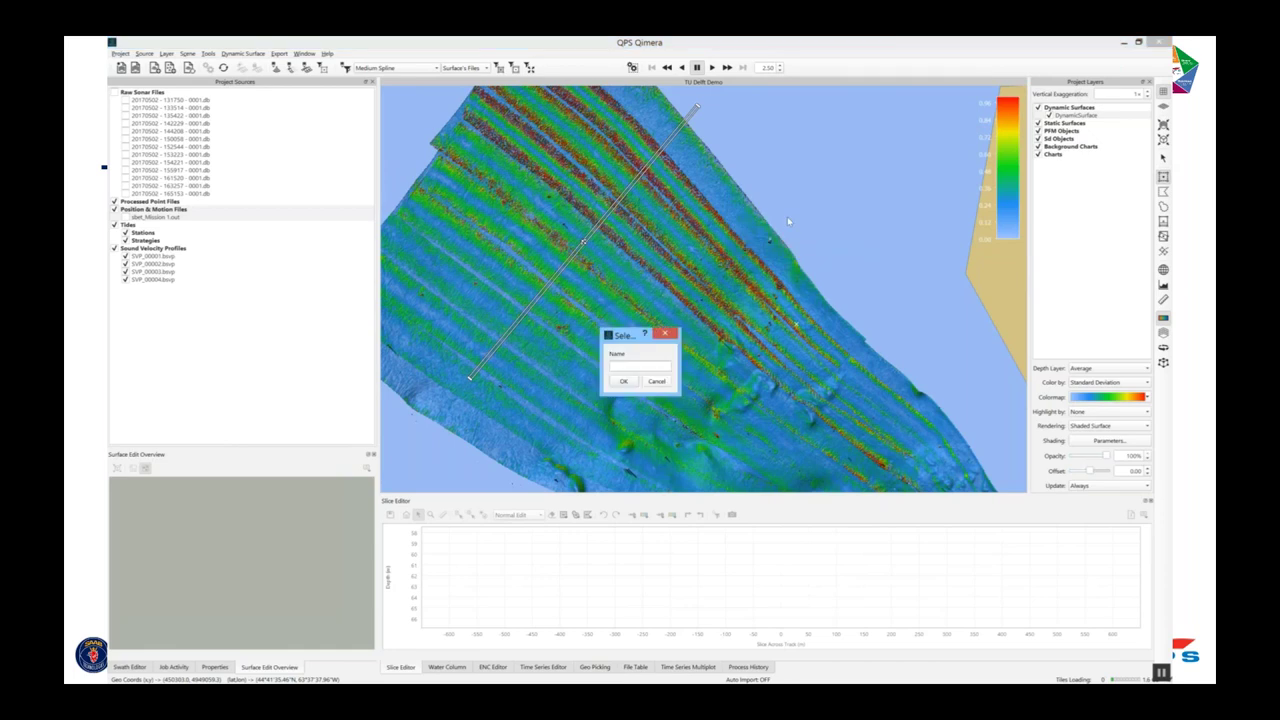
text(MySelection)
key(Return)
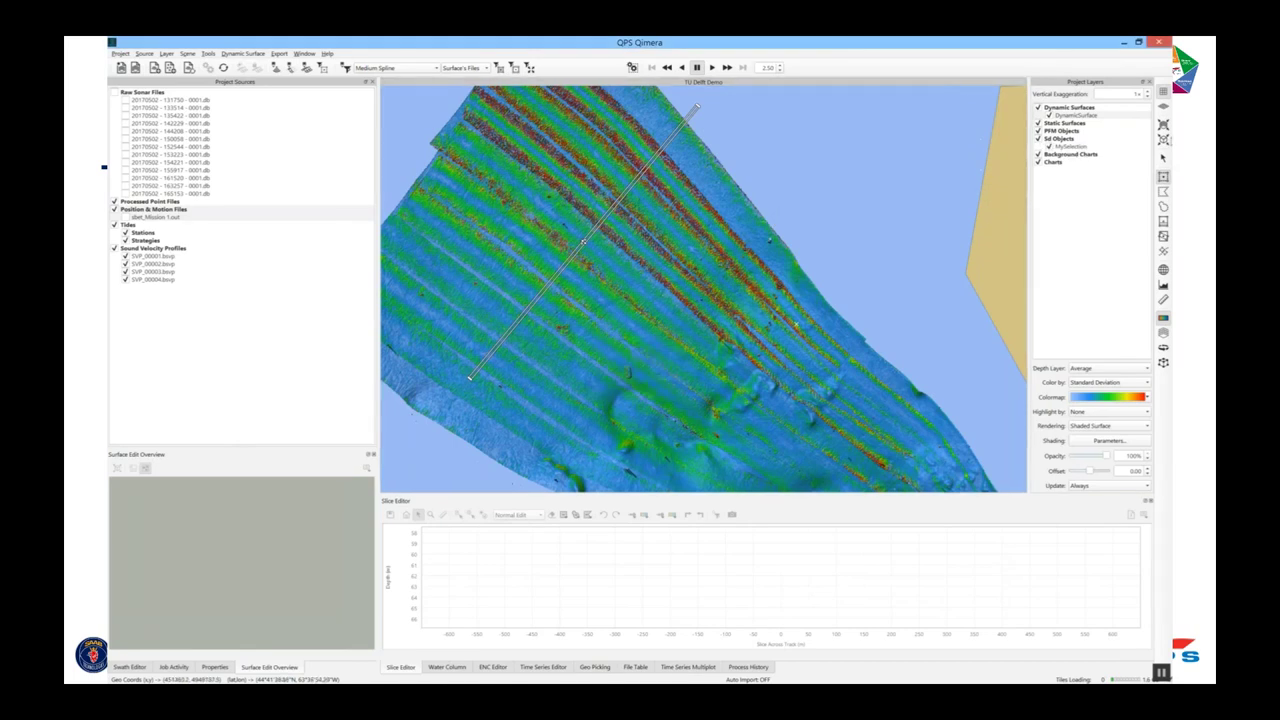
Leave the area selection, show all the raw sonar lines on the map again and select all of them.
click(1163, 158)
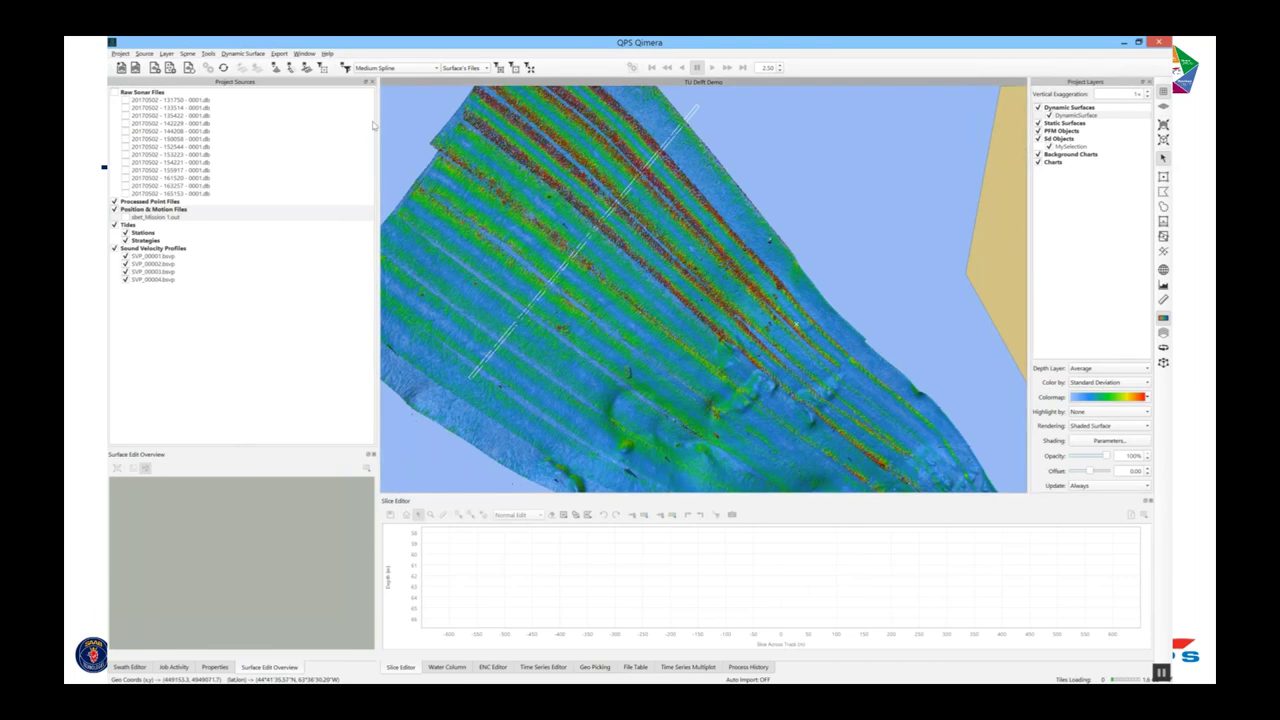
click(116, 100)
click(114, 93)
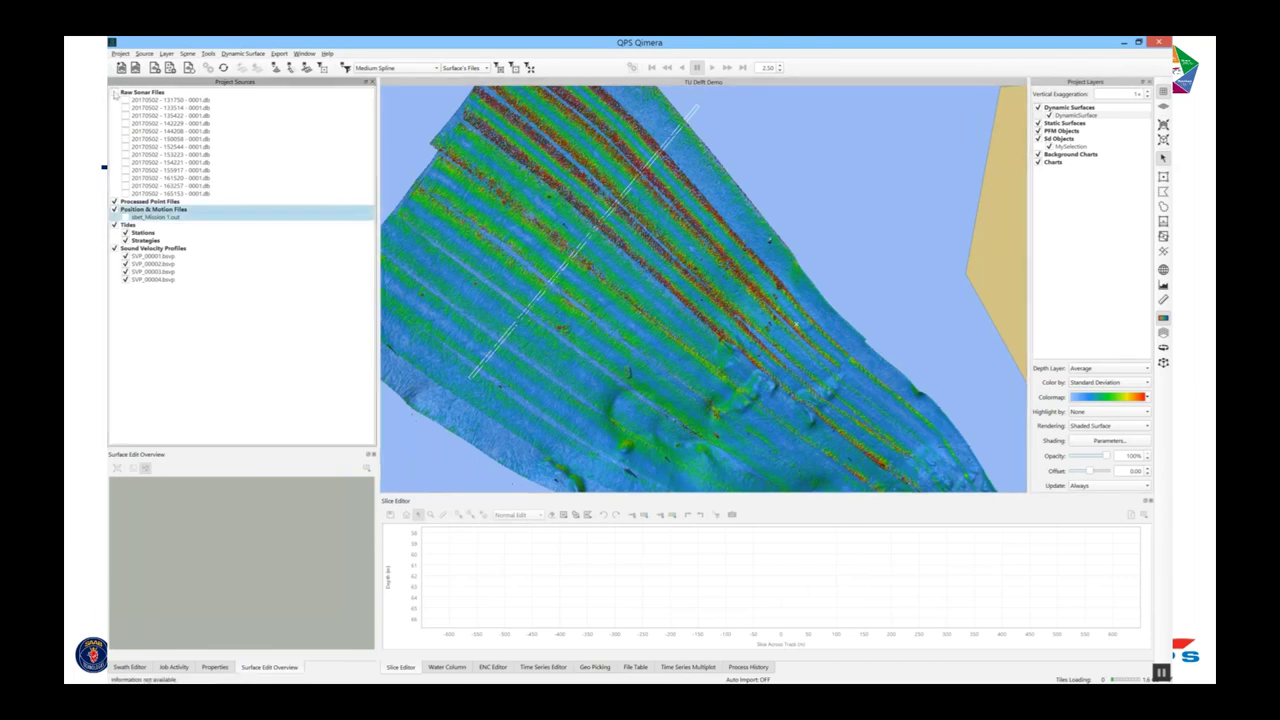
click(115, 92)
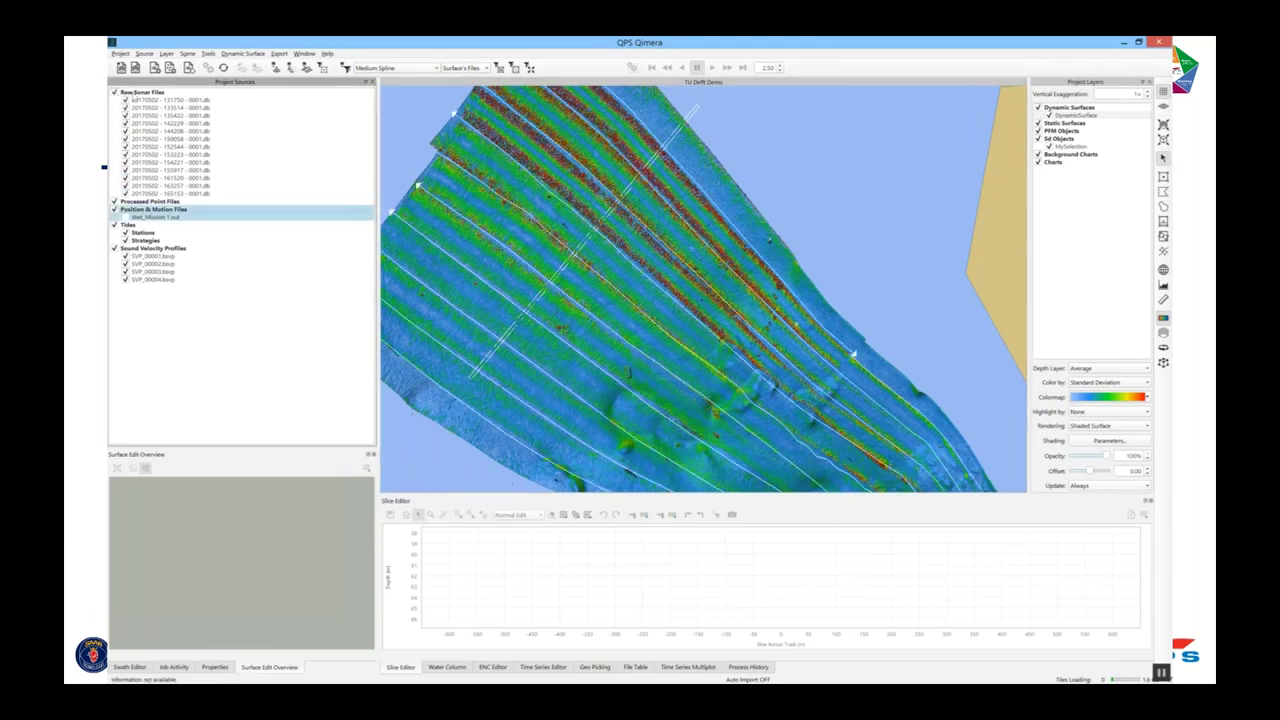
click(133, 92)
Snapshot the entire dynamic surface as a static surface named Before, using the mean depth layer colored by standard deviation.
click(1089, 117)
click(243, 53)
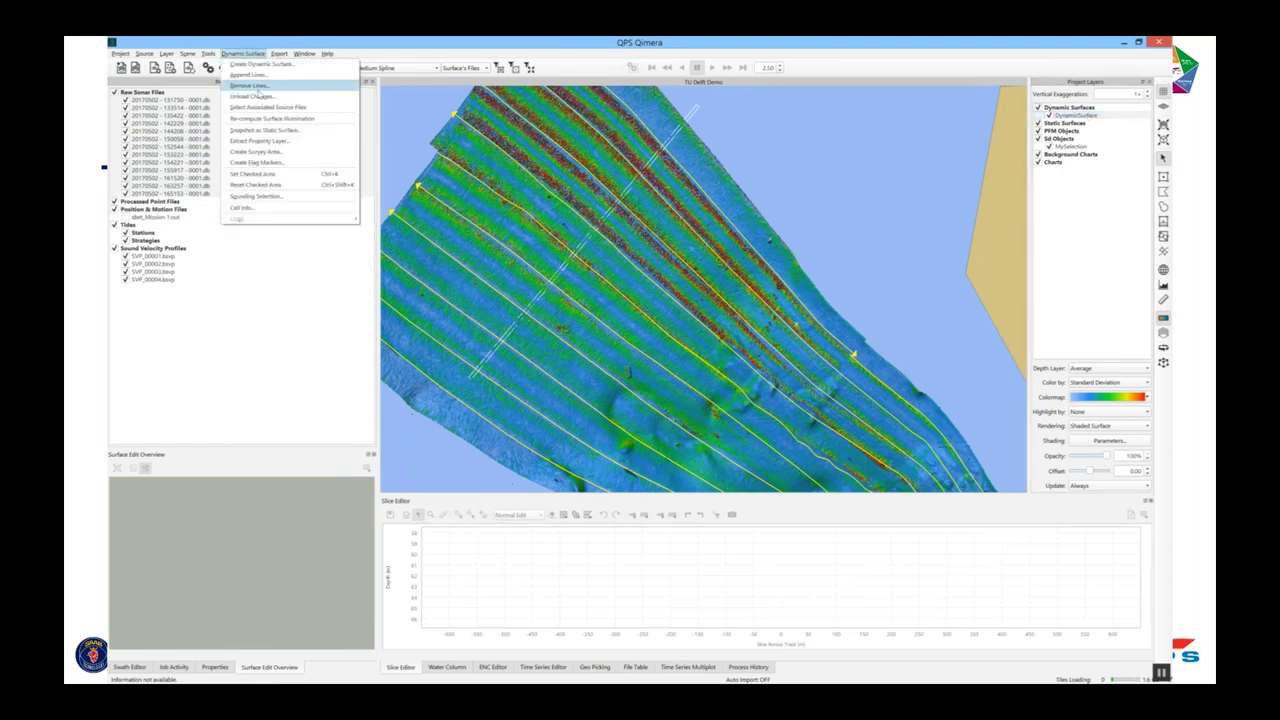
click(311, 133)
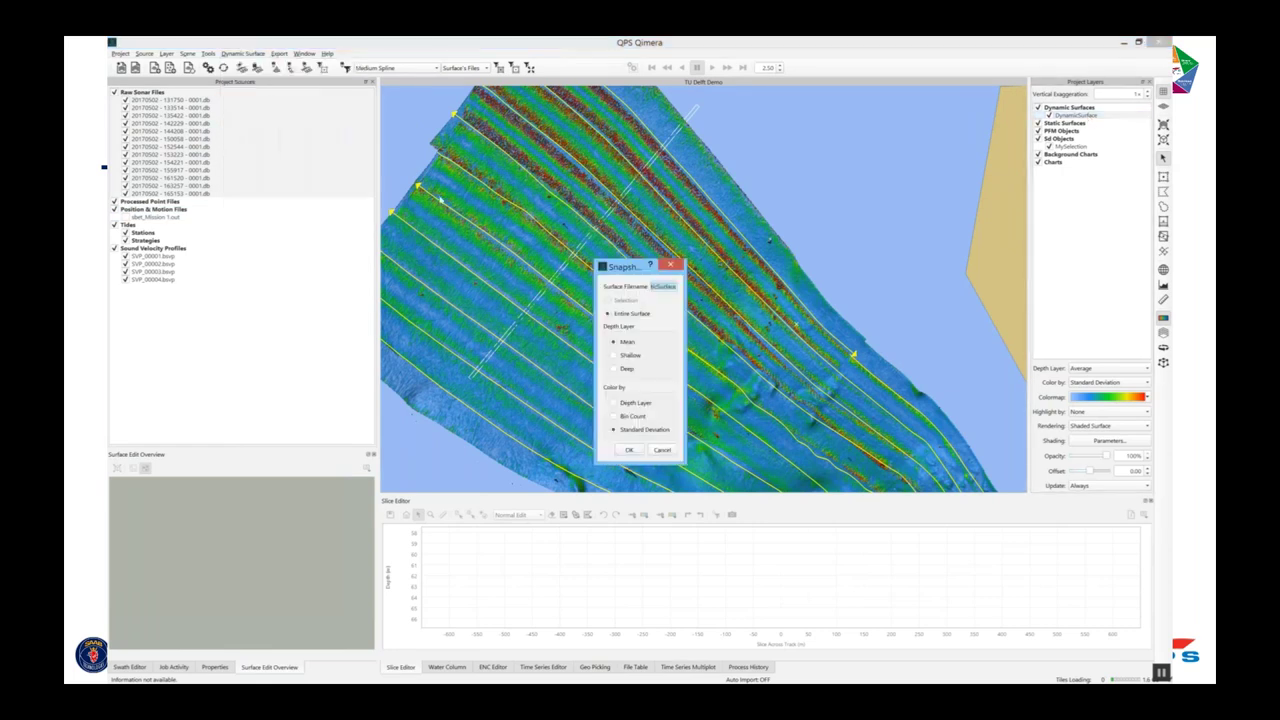
text(E)
text(efore)
click(628, 450)
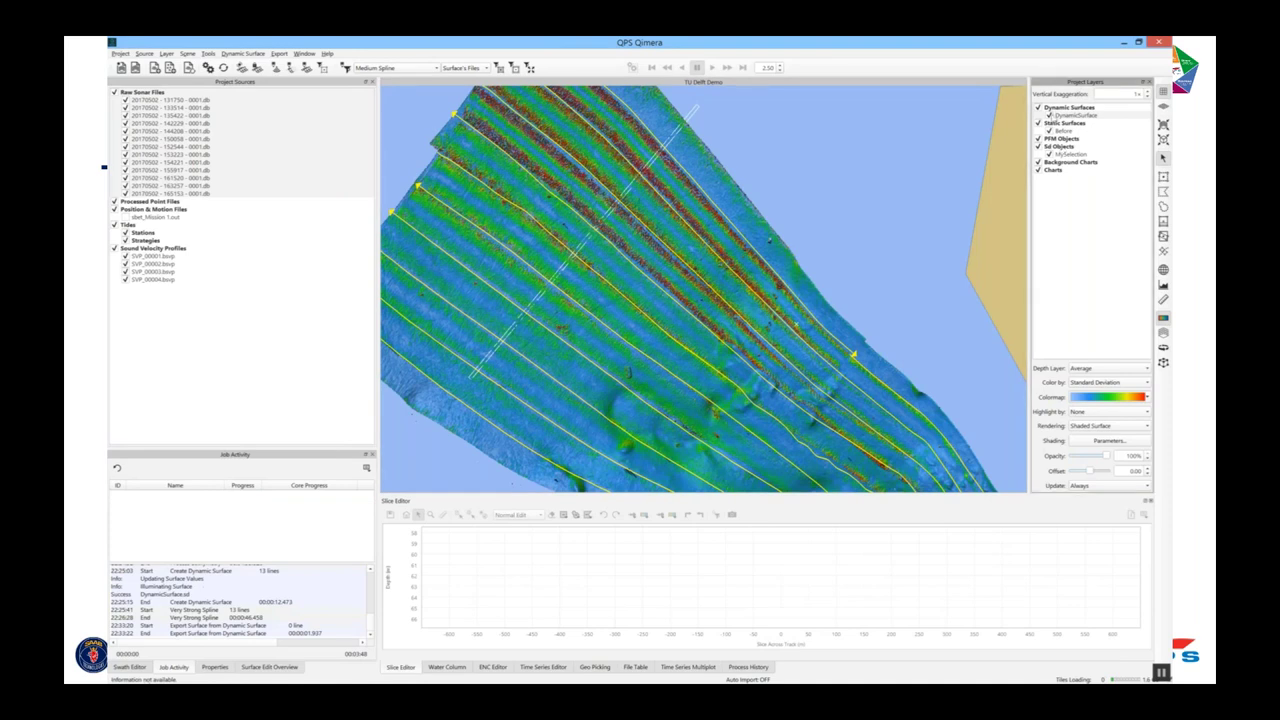
Hide the dynamic surface and set the upper limit of the Before static surface's color range to 1.
click(1049, 115)
click(1058, 130)
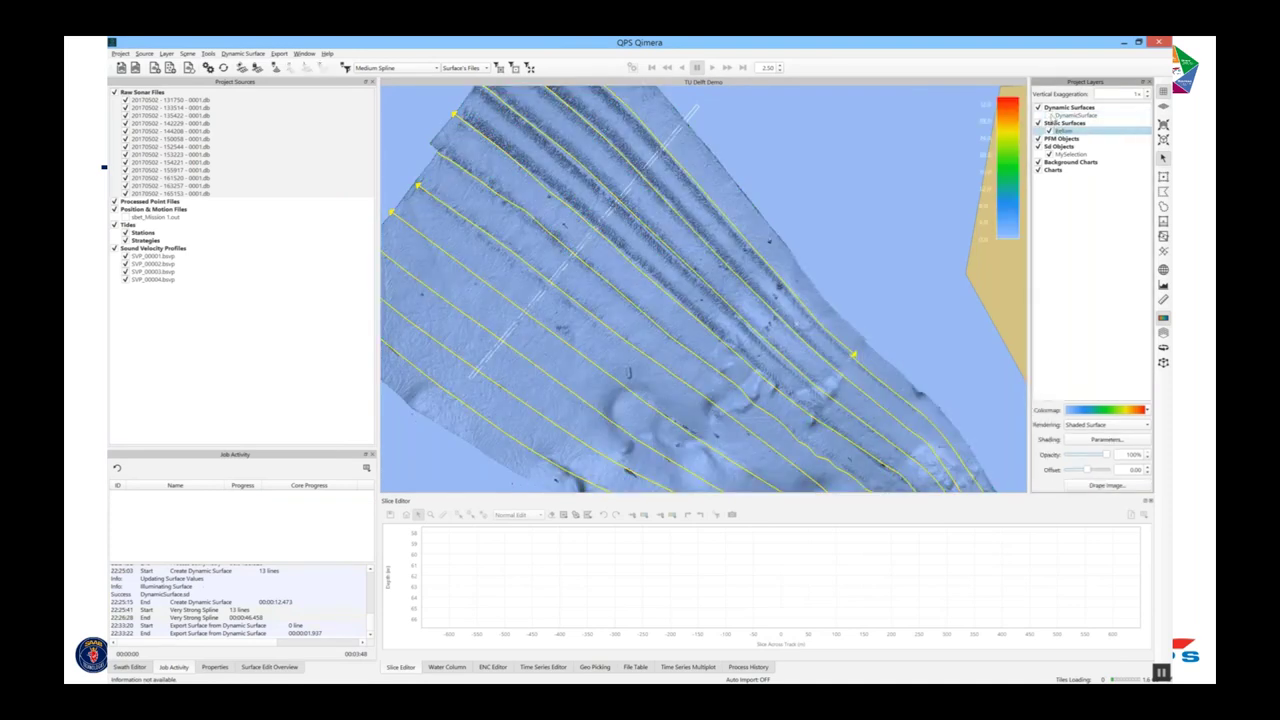
click(1098, 411)
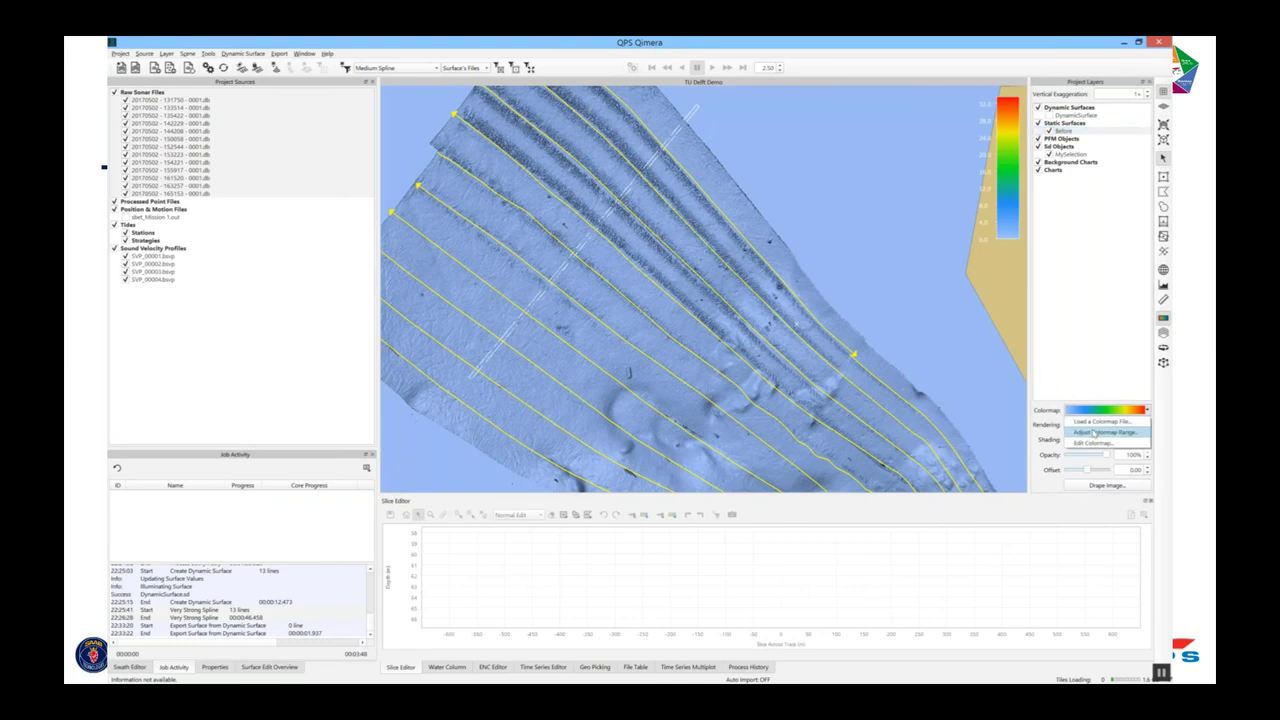
click(1094, 432)
click(683, 407)
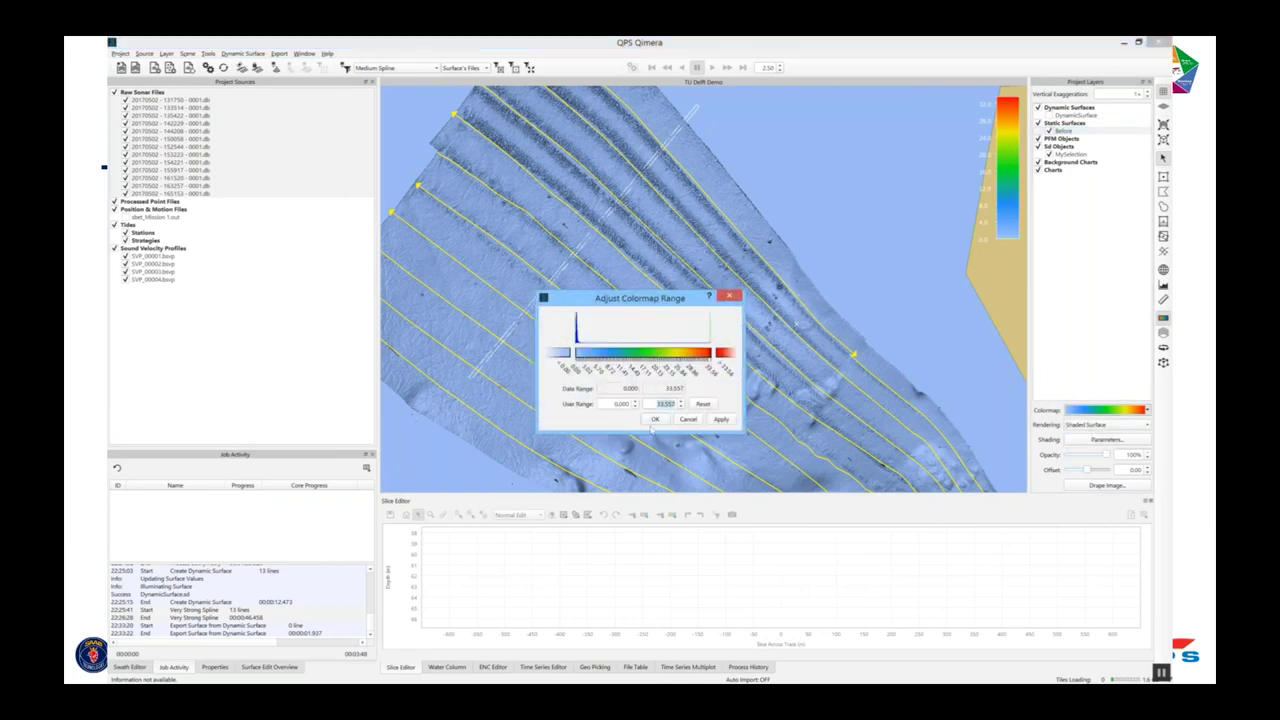
text(1)
click(656, 420)
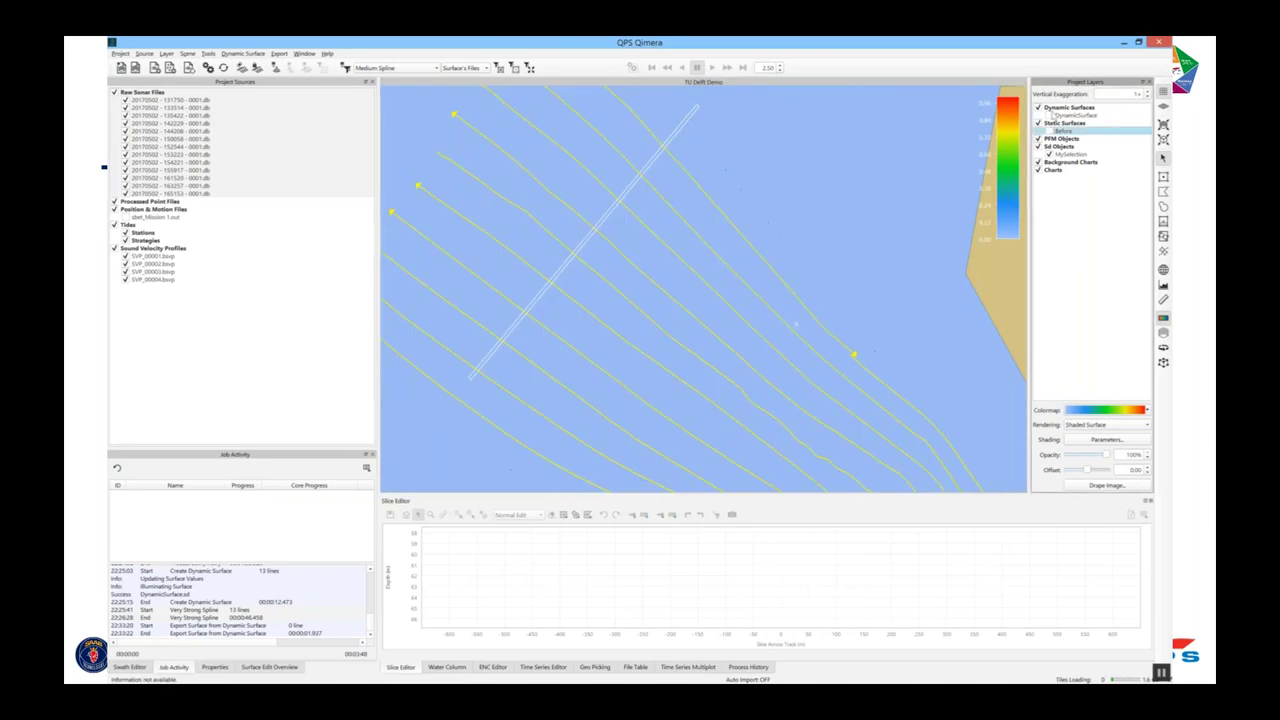
Show the dynamic surface and run TU Delft Sound Speed Inversion on all lines with Full Search, Coarse configuration and smoothed results.
click(1048, 115)
click(1075, 115)
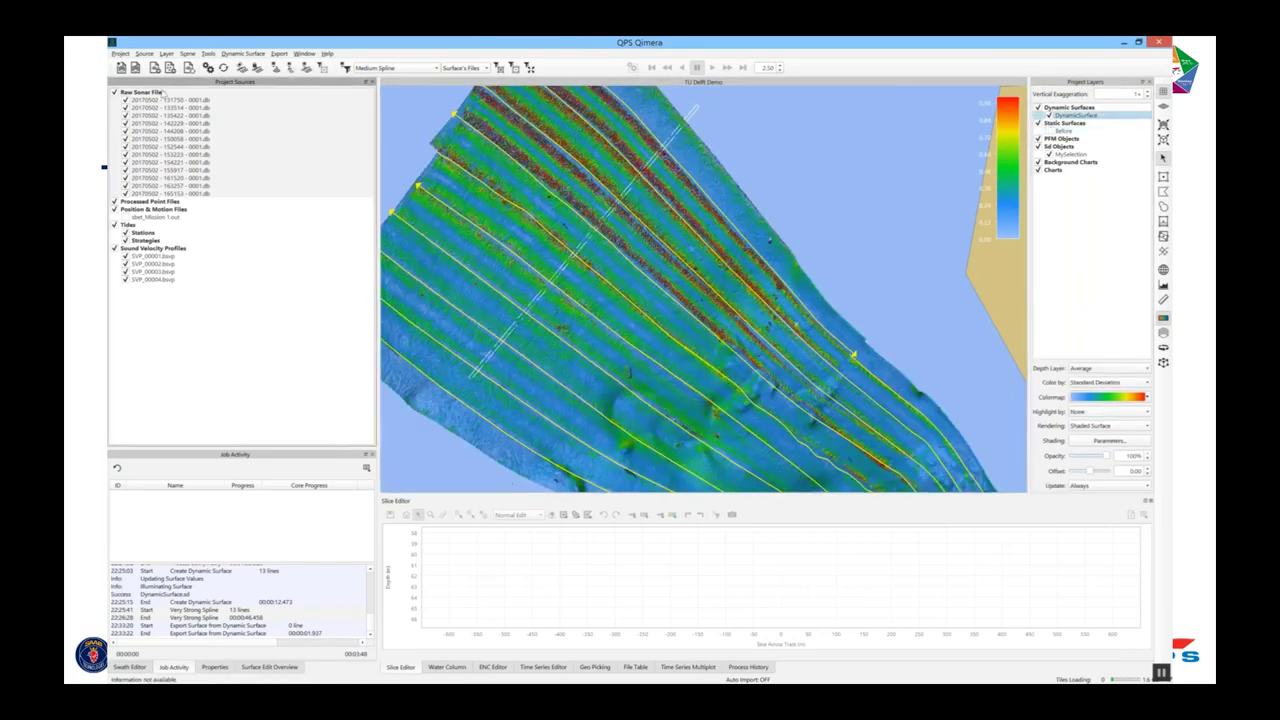
click(208, 53)
mouse_move(300, 133)
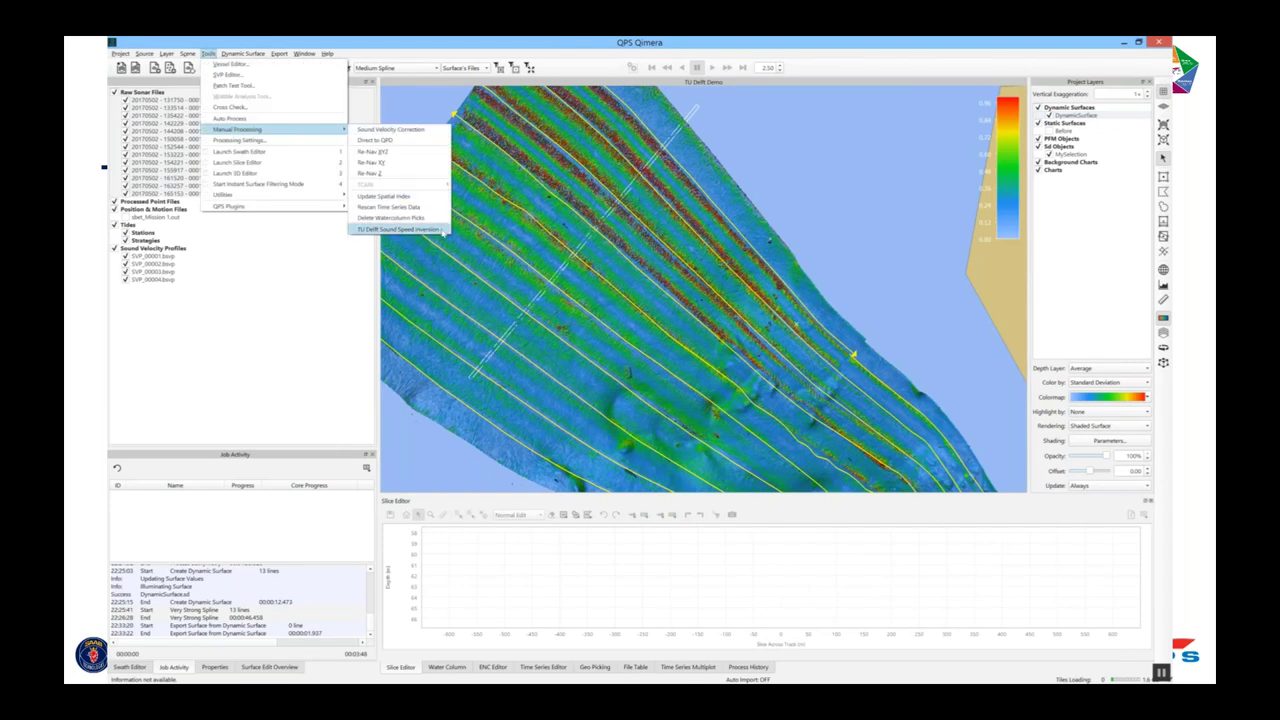
click(442, 230)
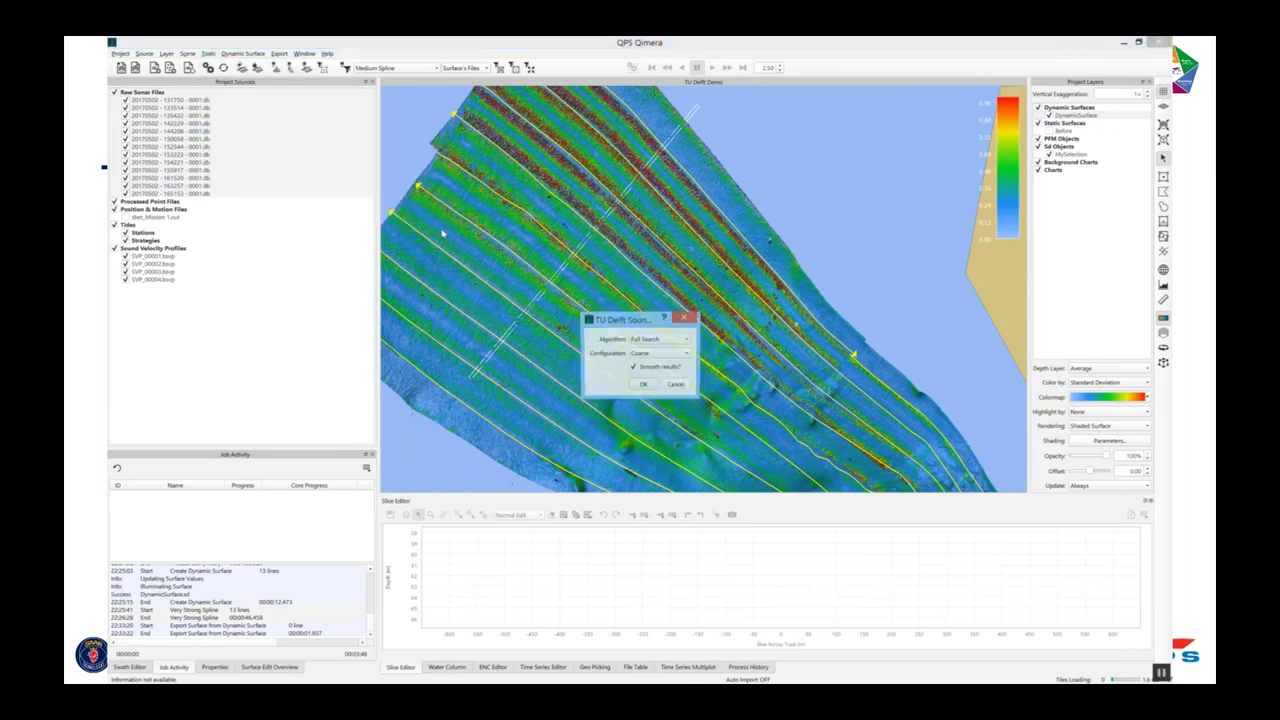
click(644, 386)
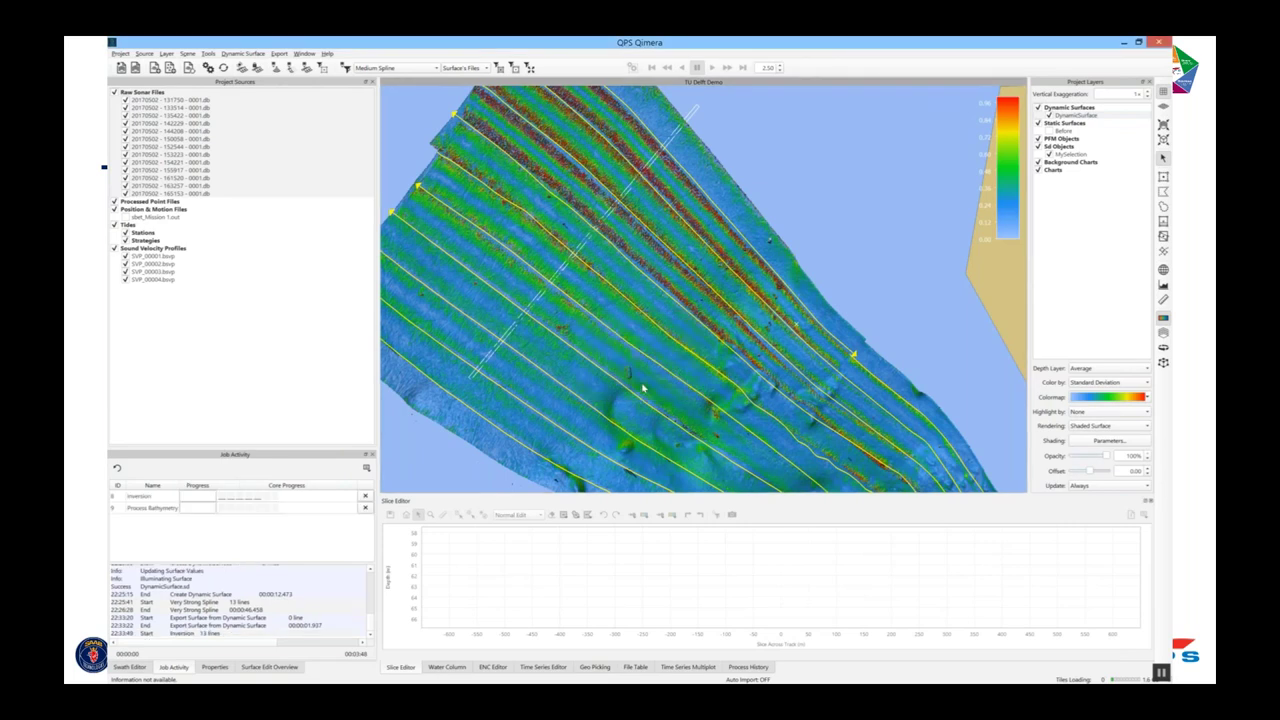
click(166, 509)
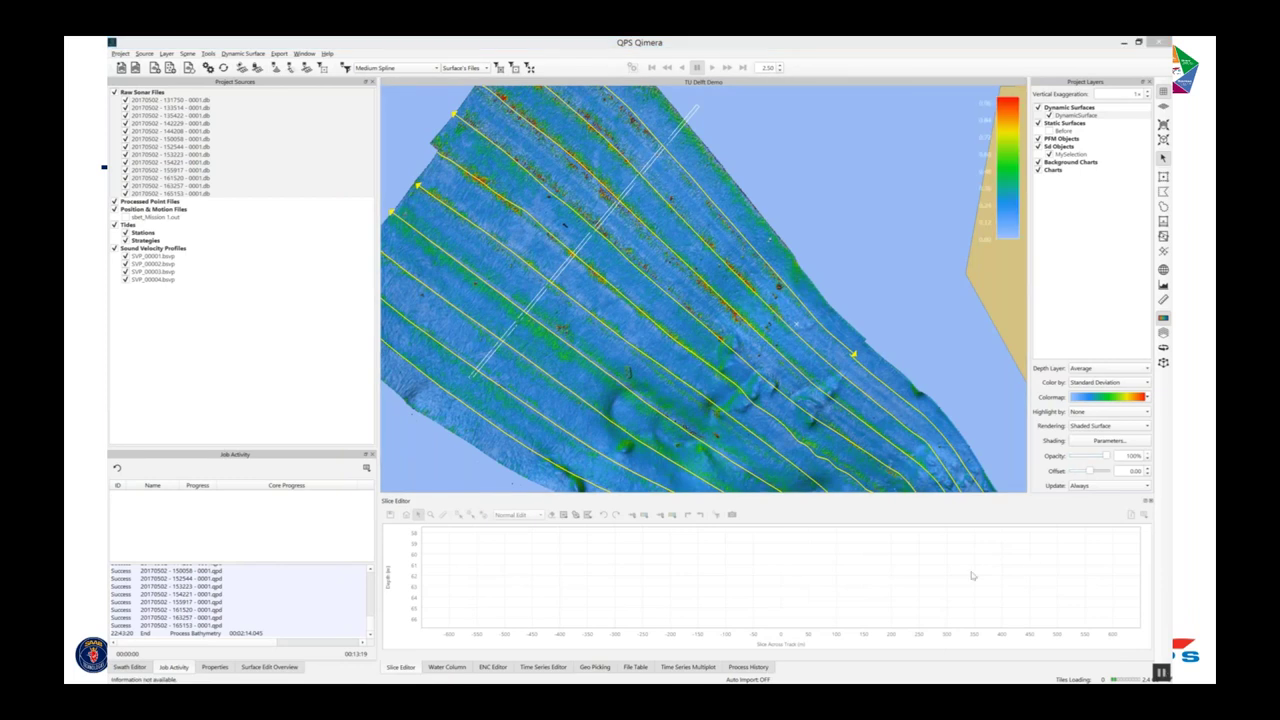
Use the MySelection line as the selection, examine its cross-line slice in the Slice Editor, and exit the editor.
click(1072, 155)
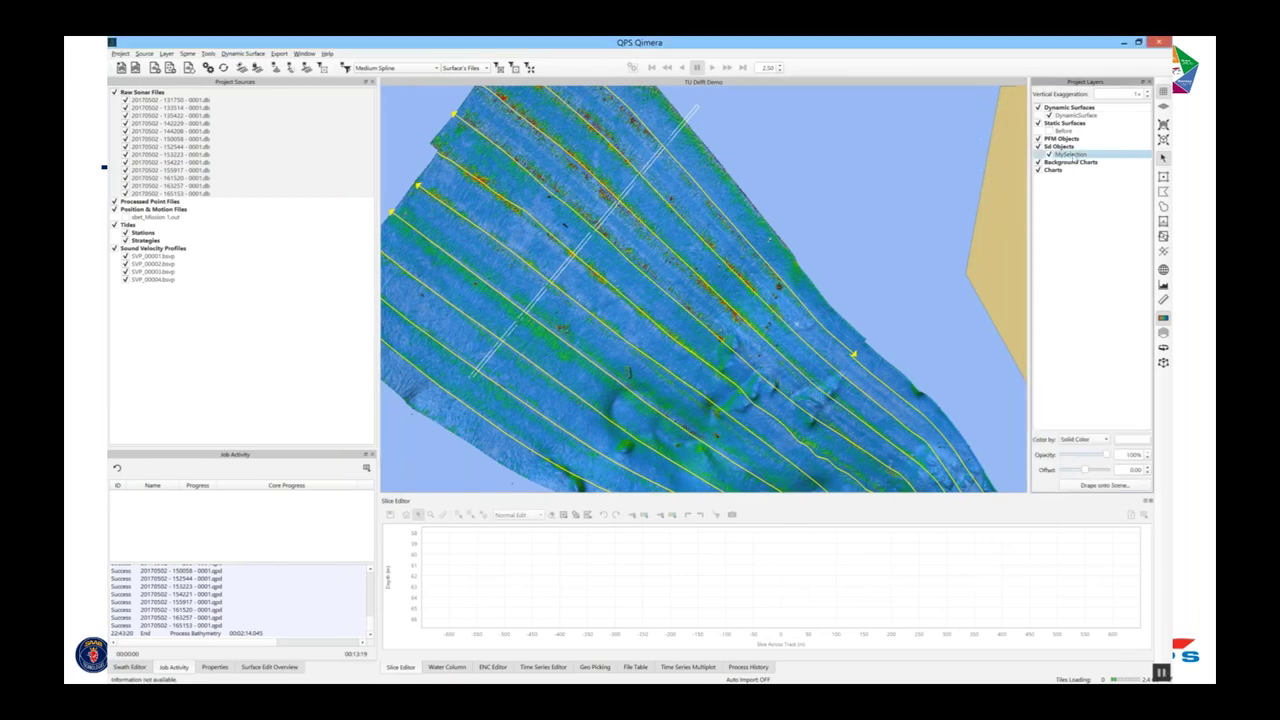
right_click(1070, 155)
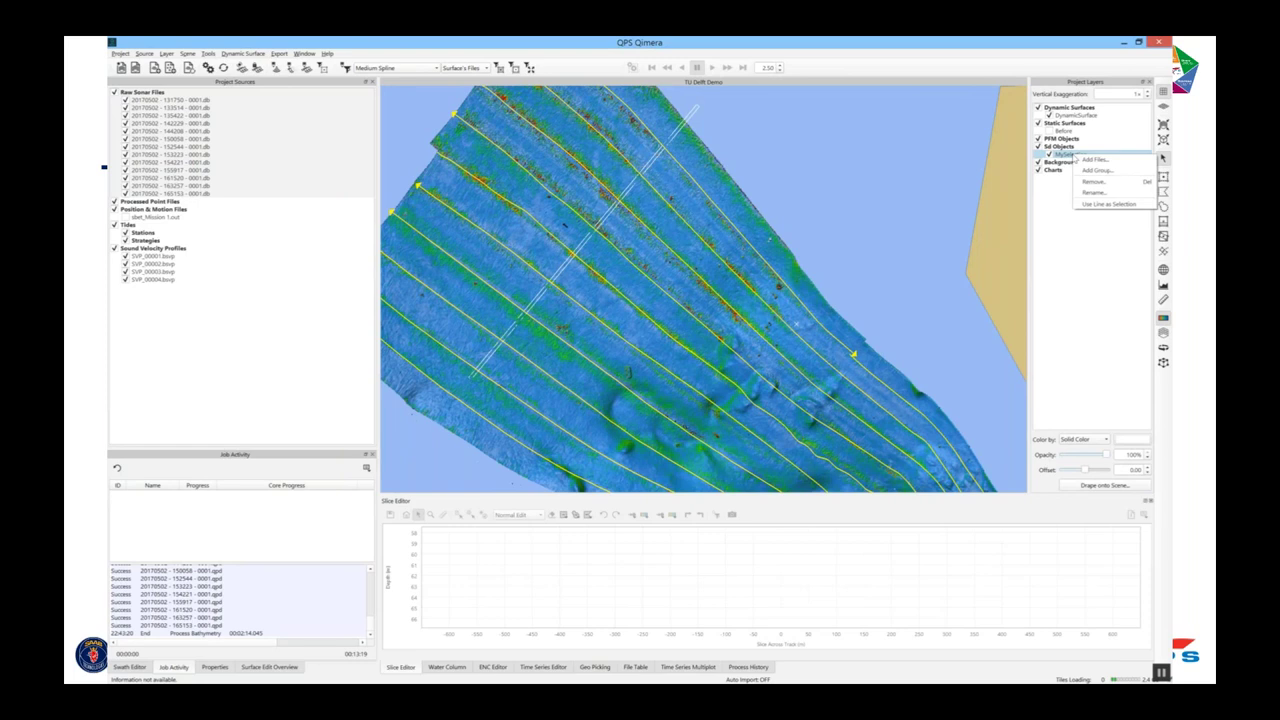
click(1146, 205)
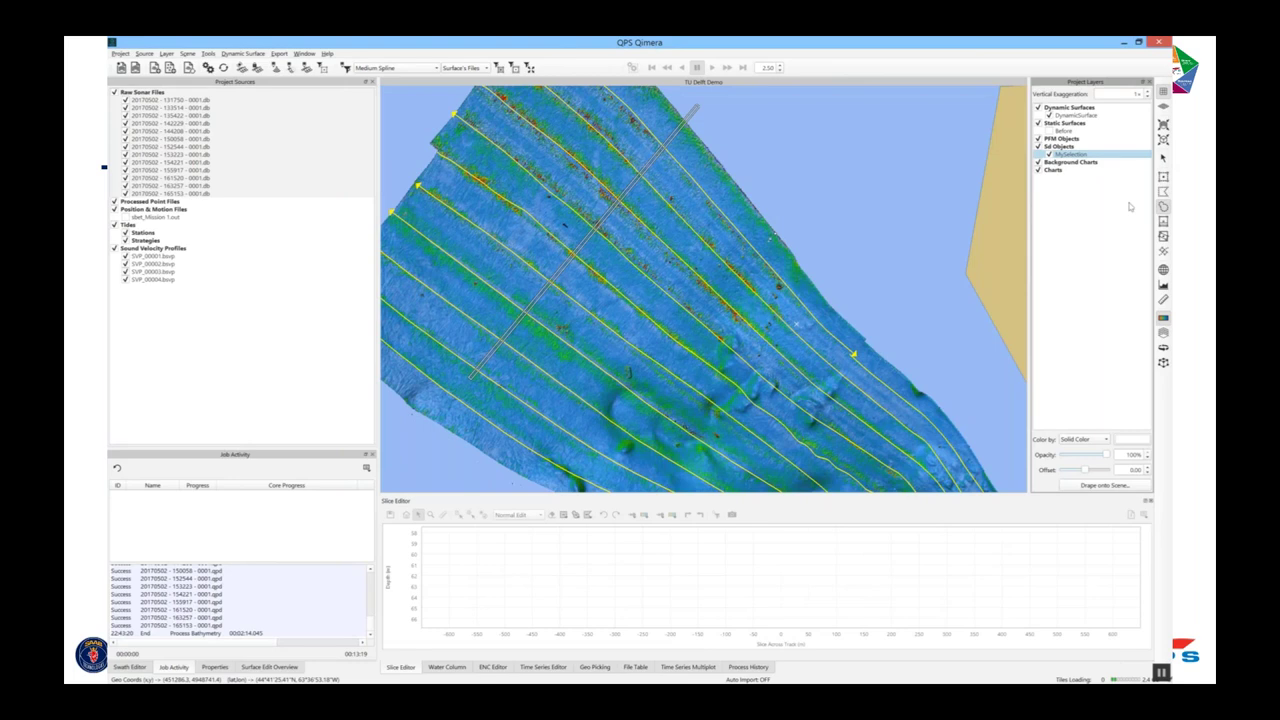
right_click(735, 144)
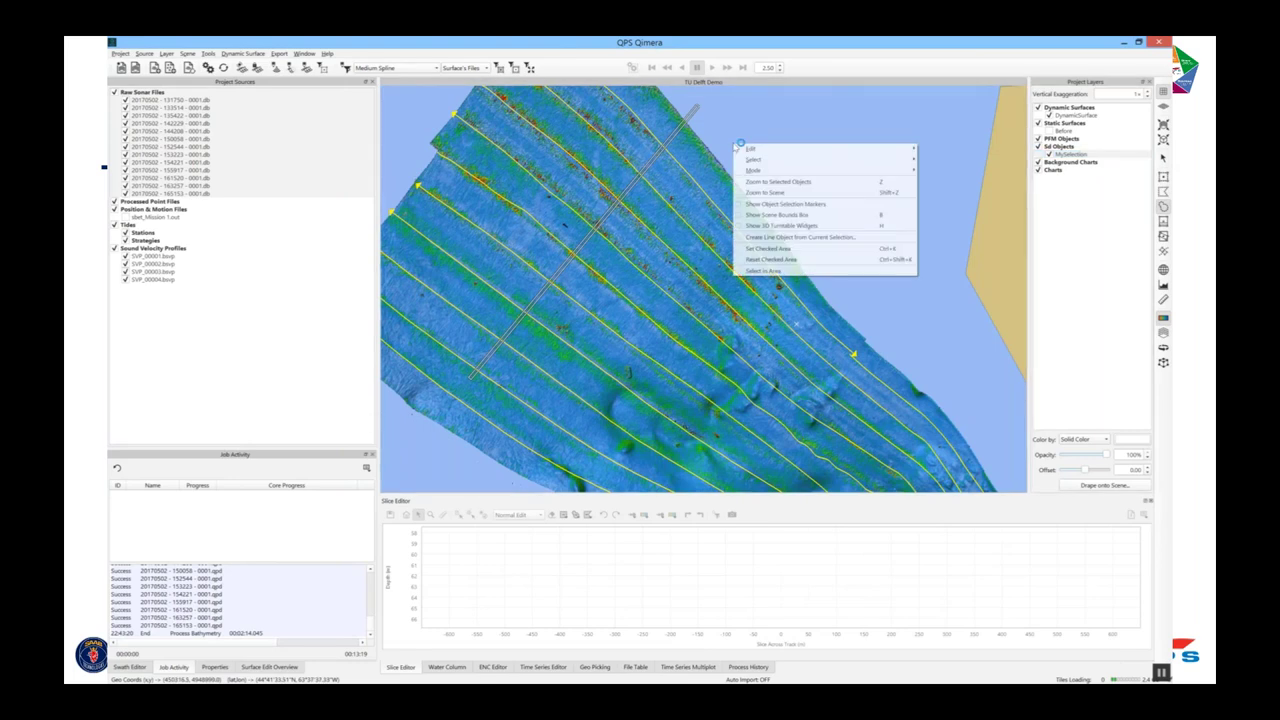
mouse_move(766, 150)
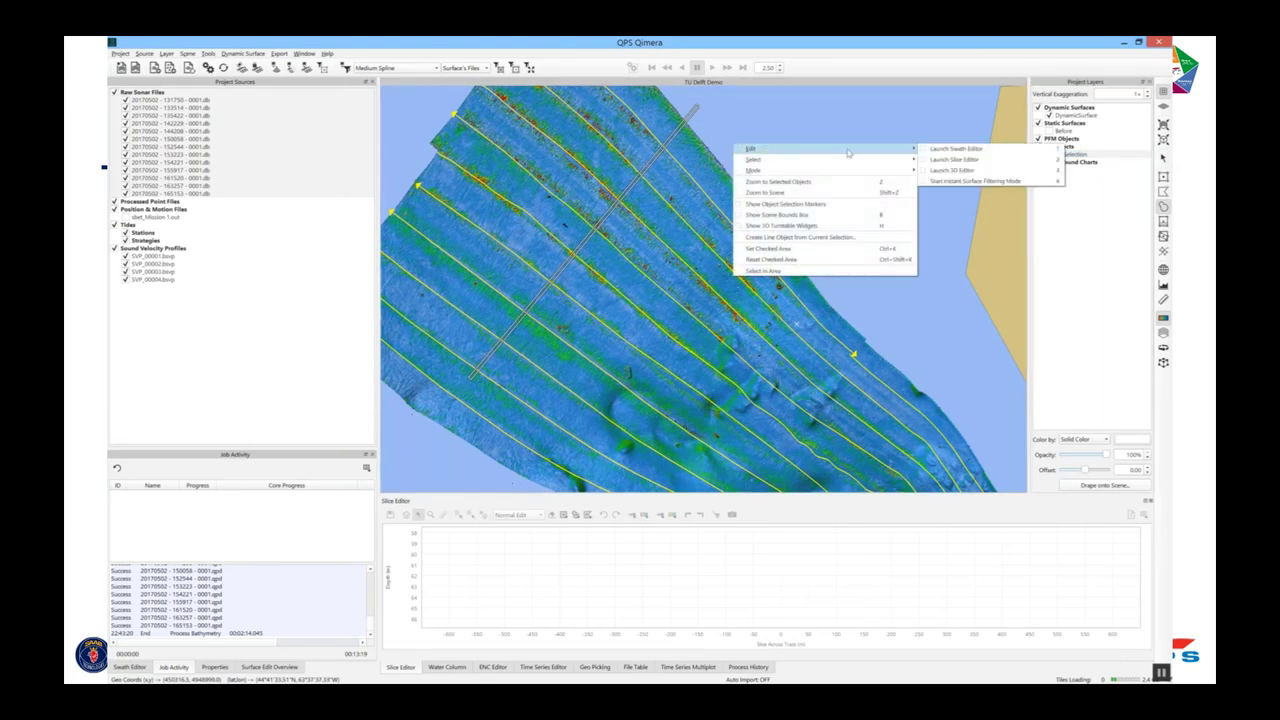
click(965, 160)
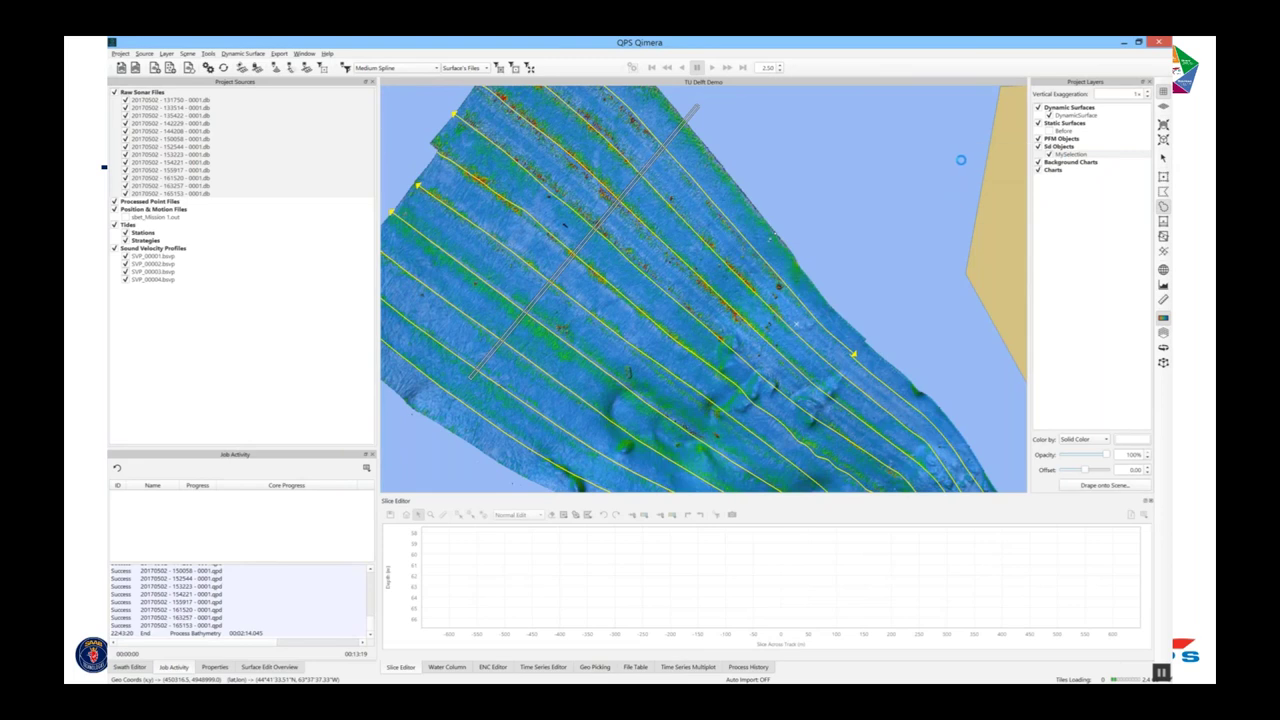
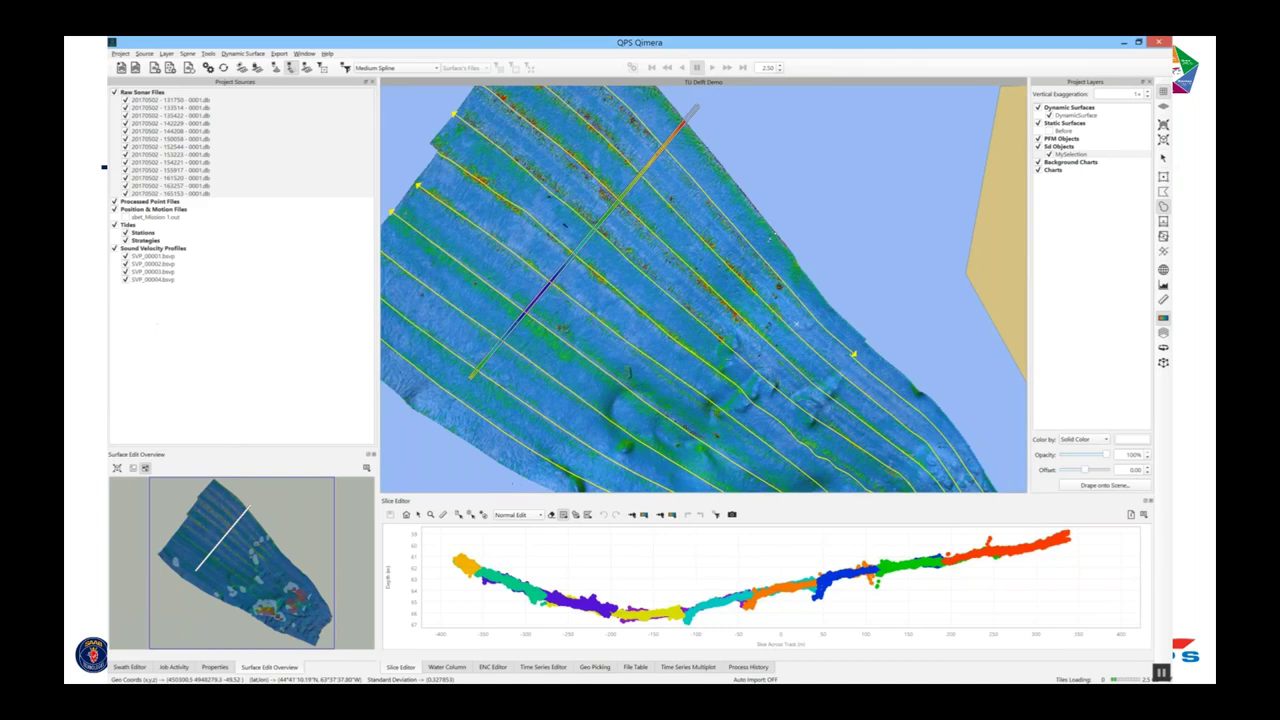
click(1042, 225)
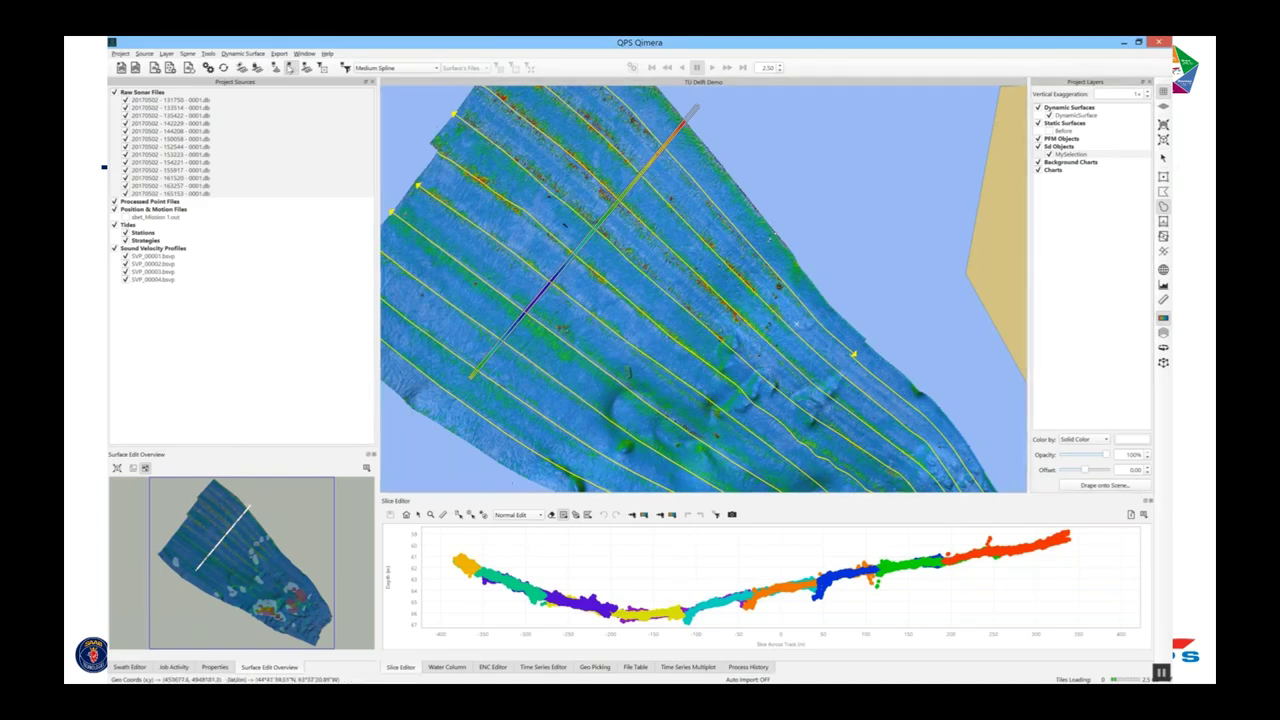
click(289, 68)
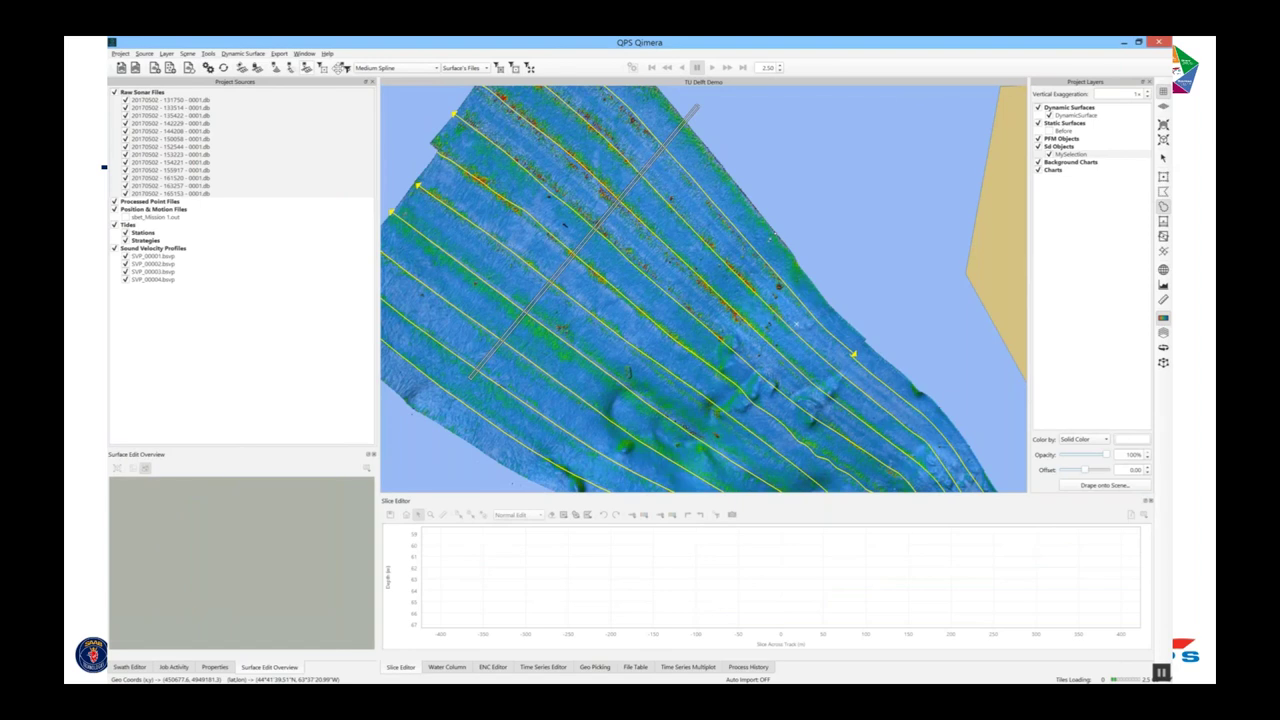
Snapshot the entire dynamic surface as a static surface named After, using the mean depth layer colored by standard deviation.
click(1084, 116)
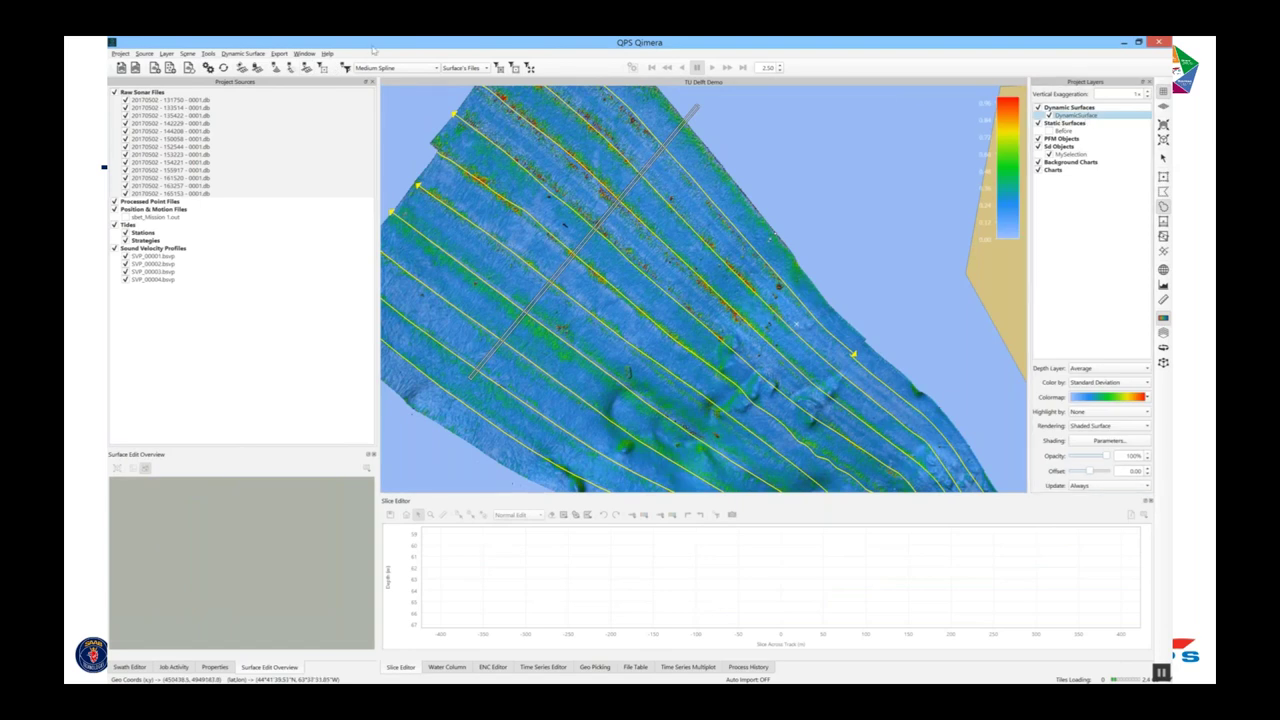
click(243, 53)
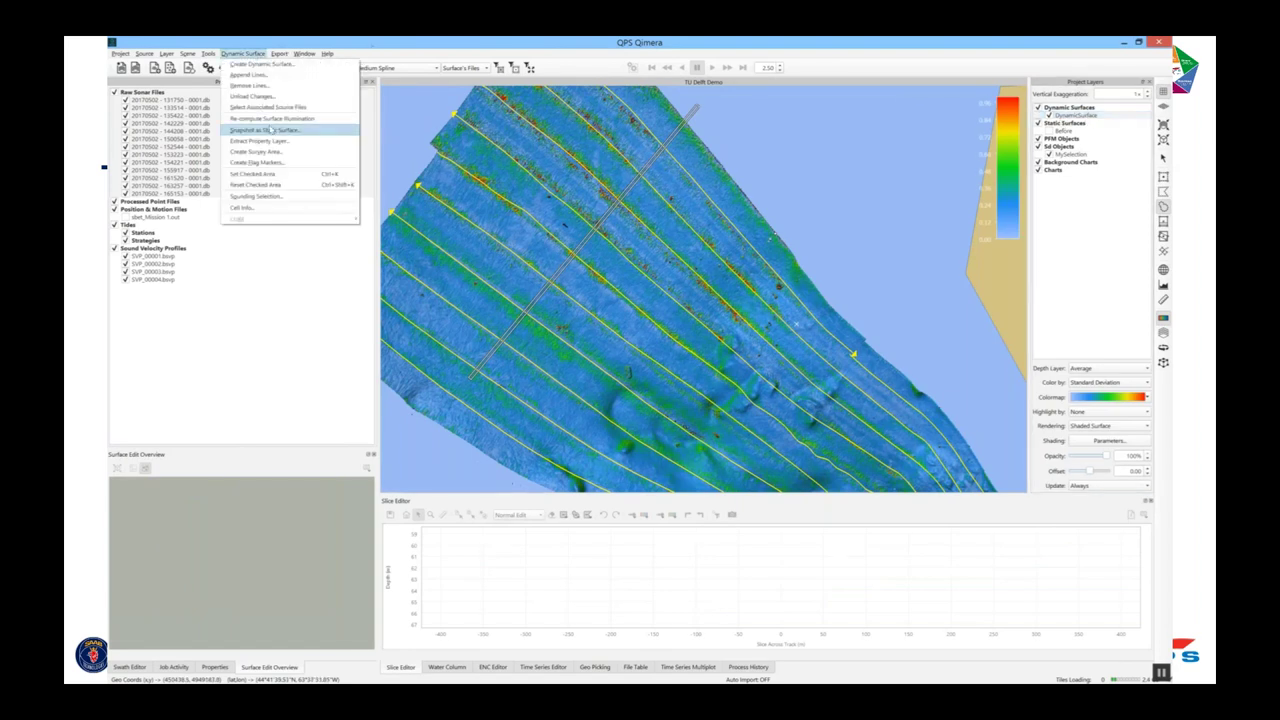
click(270, 130)
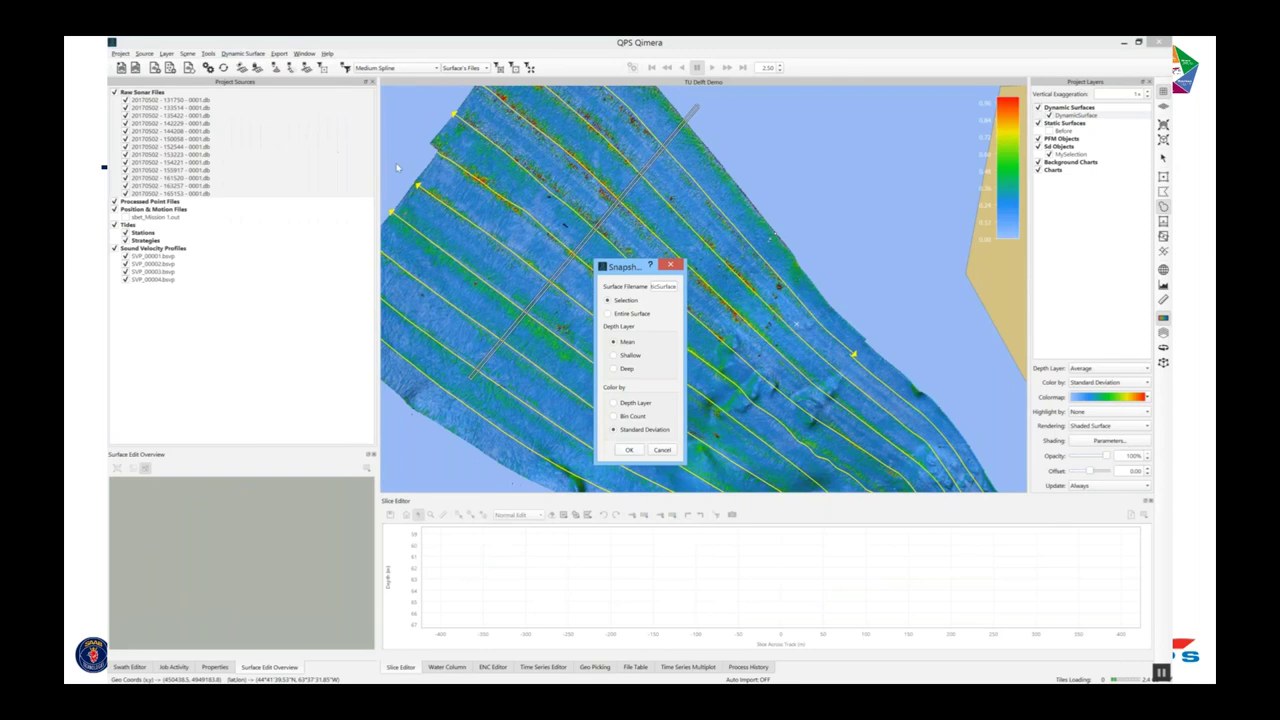
click(630, 314)
double_click(672, 286)
text(After)
click(631, 450)
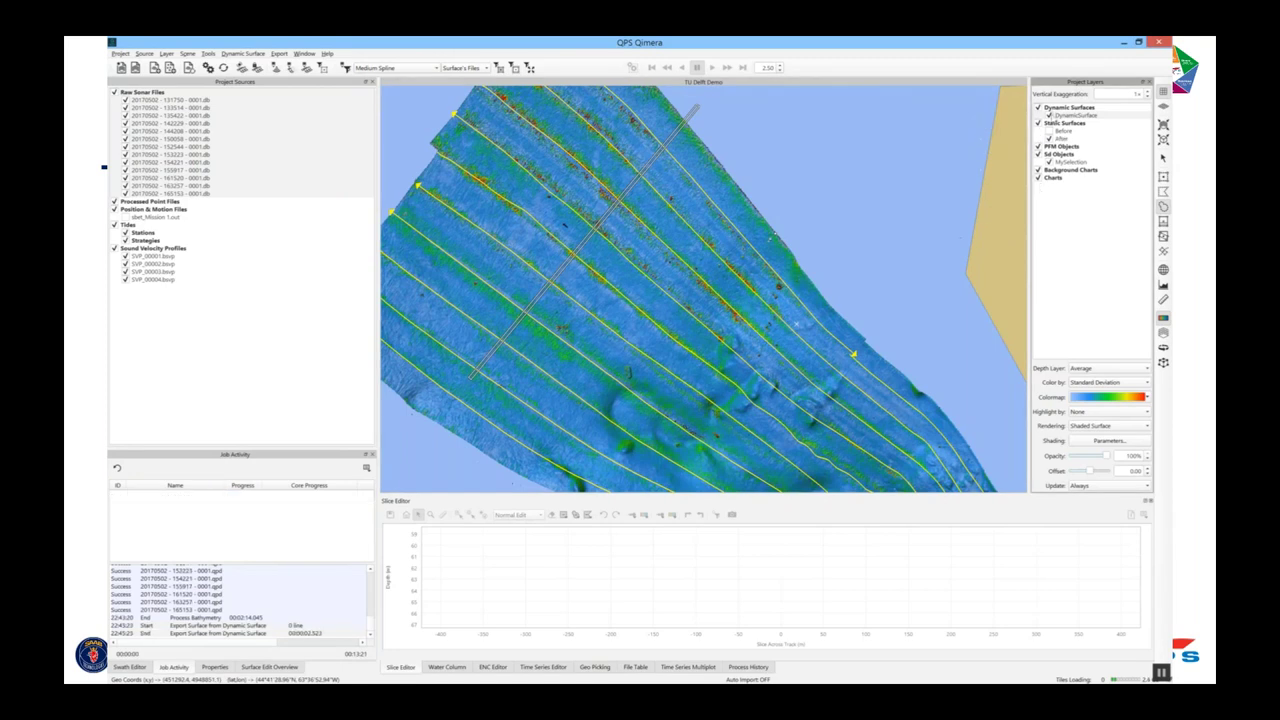
Hide the dynamic surface and set the upper limit of the color range for the whole static surfaces group to 1.
click(1049, 115)
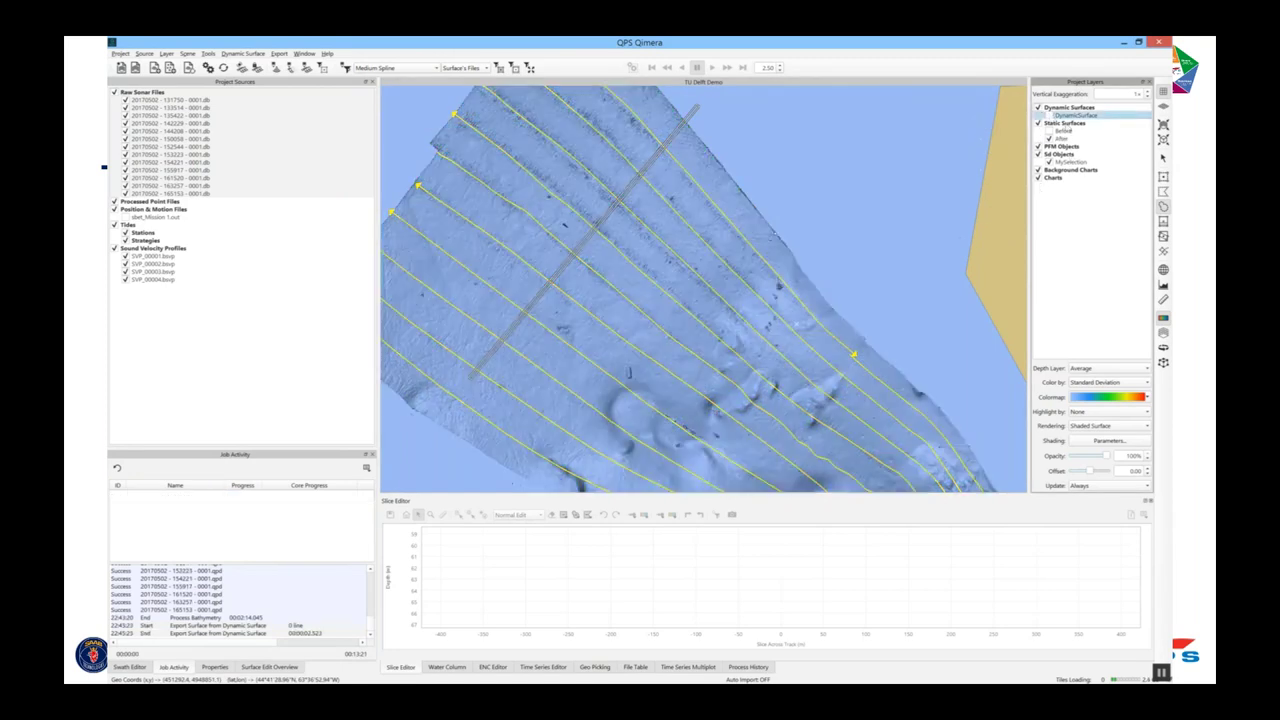
click(1066, 123)
right_click(1118, 426)
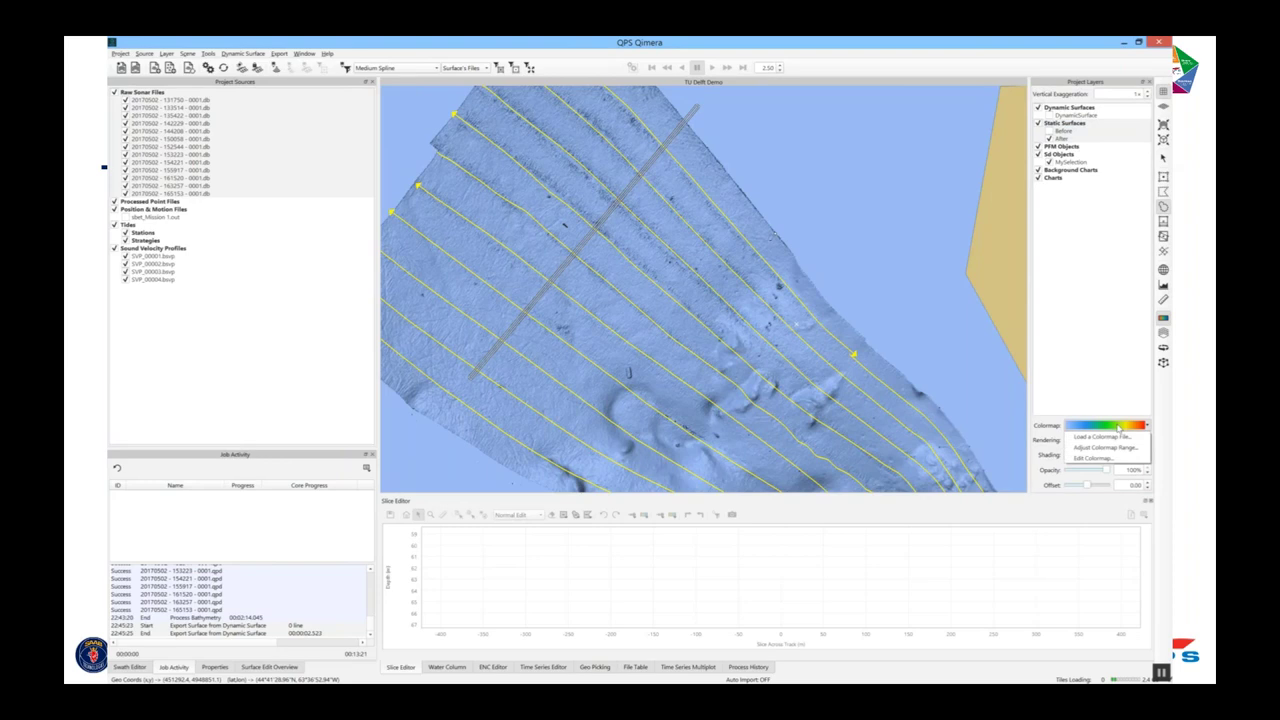
click(1100, 448)
drag(674, 368, 692, 376)
text(1)
click(623, 385)
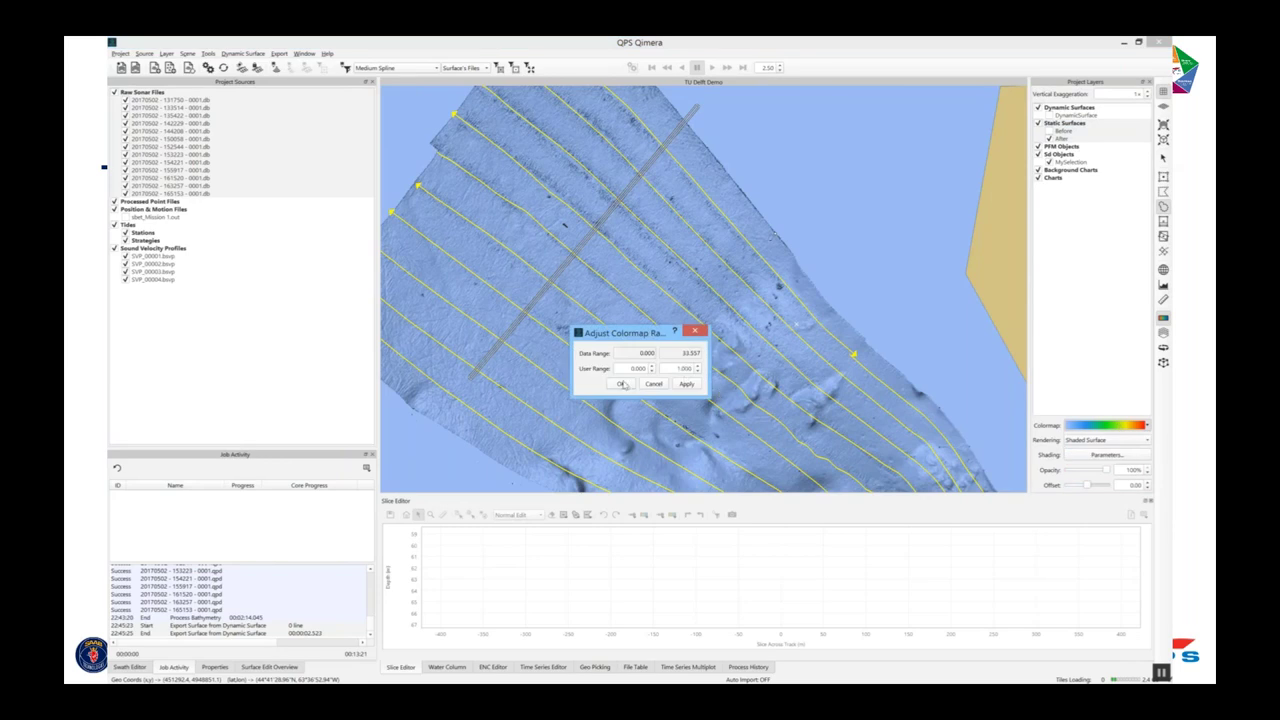
Apply the standard deviation color range and alternate between the Before and After static surfaces to compare them along the survey lines.
click(621, 384)
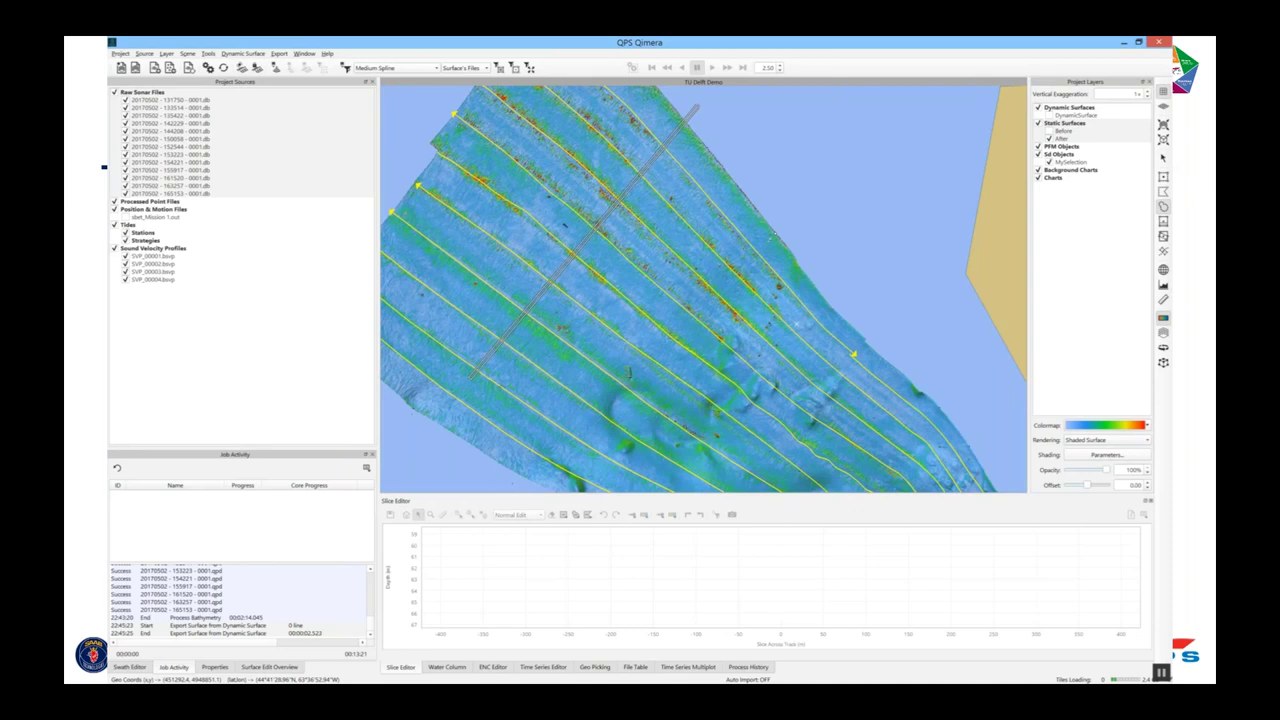
click(1049, 131)
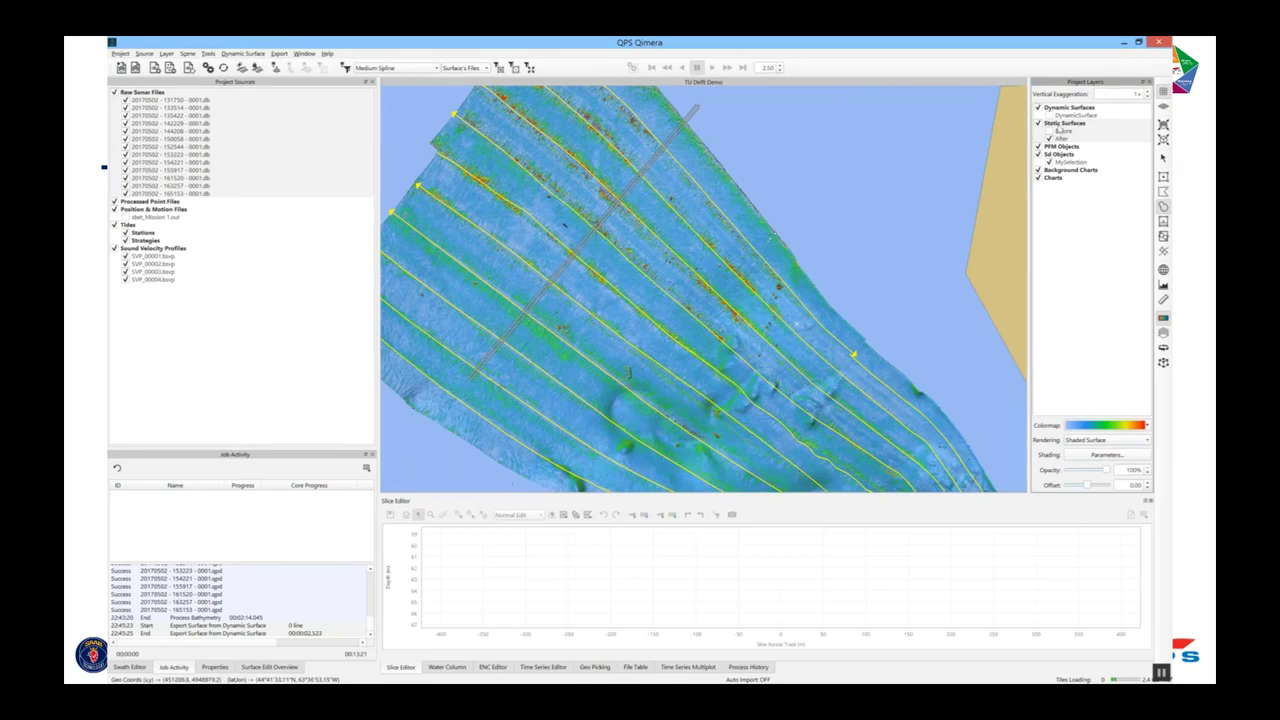
click(1049, 131)
click(1049, 138)
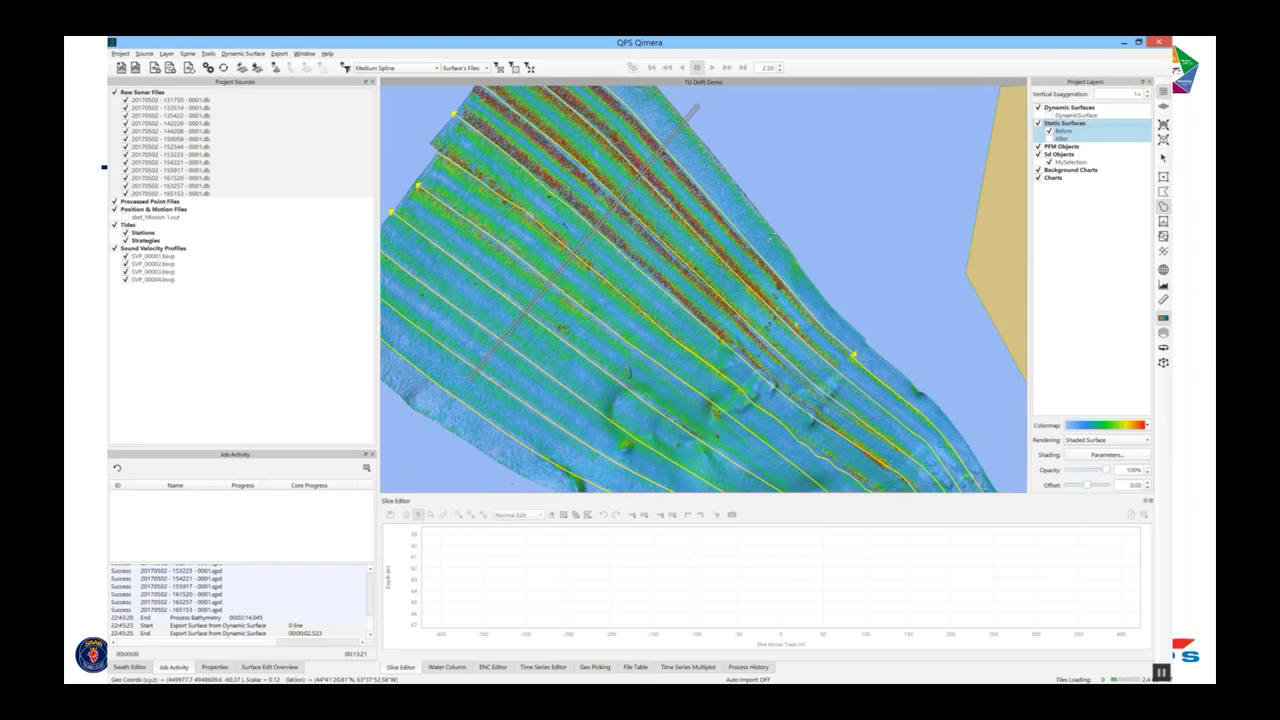
click(1049, 138)
middle_drag(454, 476, 592, 366)
click(1049, 131)
click(1049, 138)
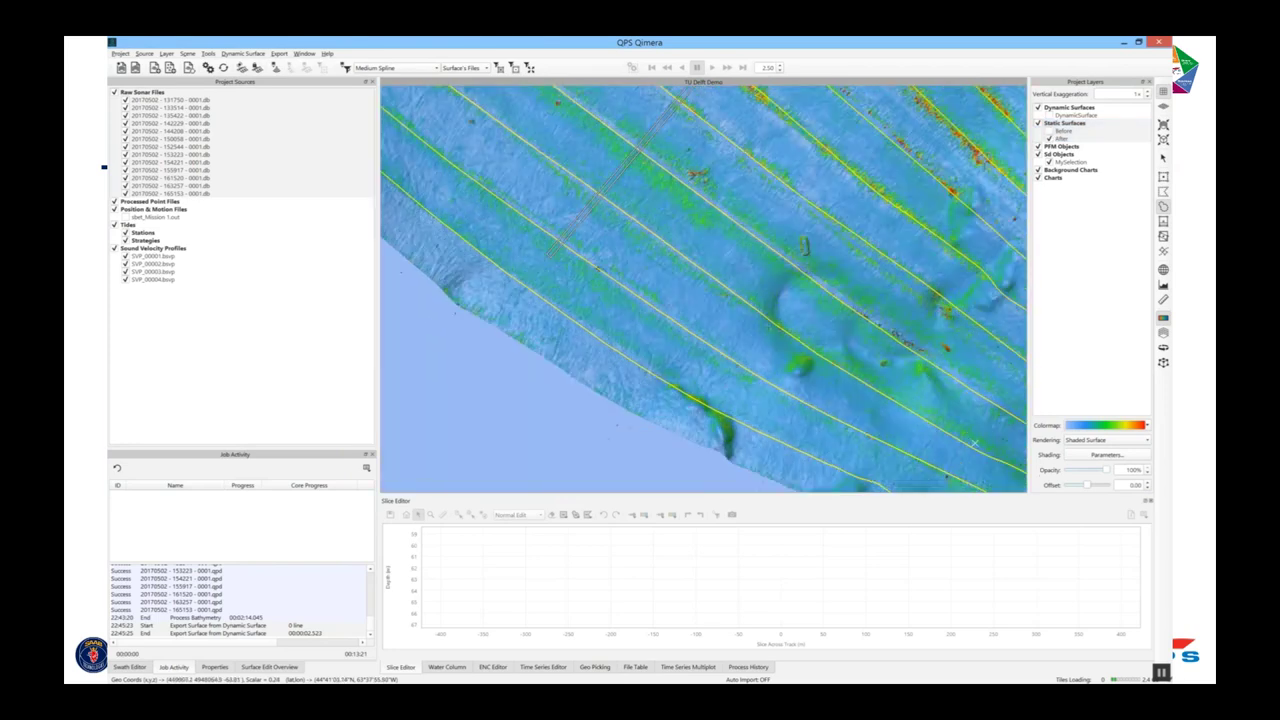
Compare the Before and After static surfaces over the rocky seabed, the survey edge and the line ends.
key(space)
scroll(870, 407, up, 1)
click(1049, 138)
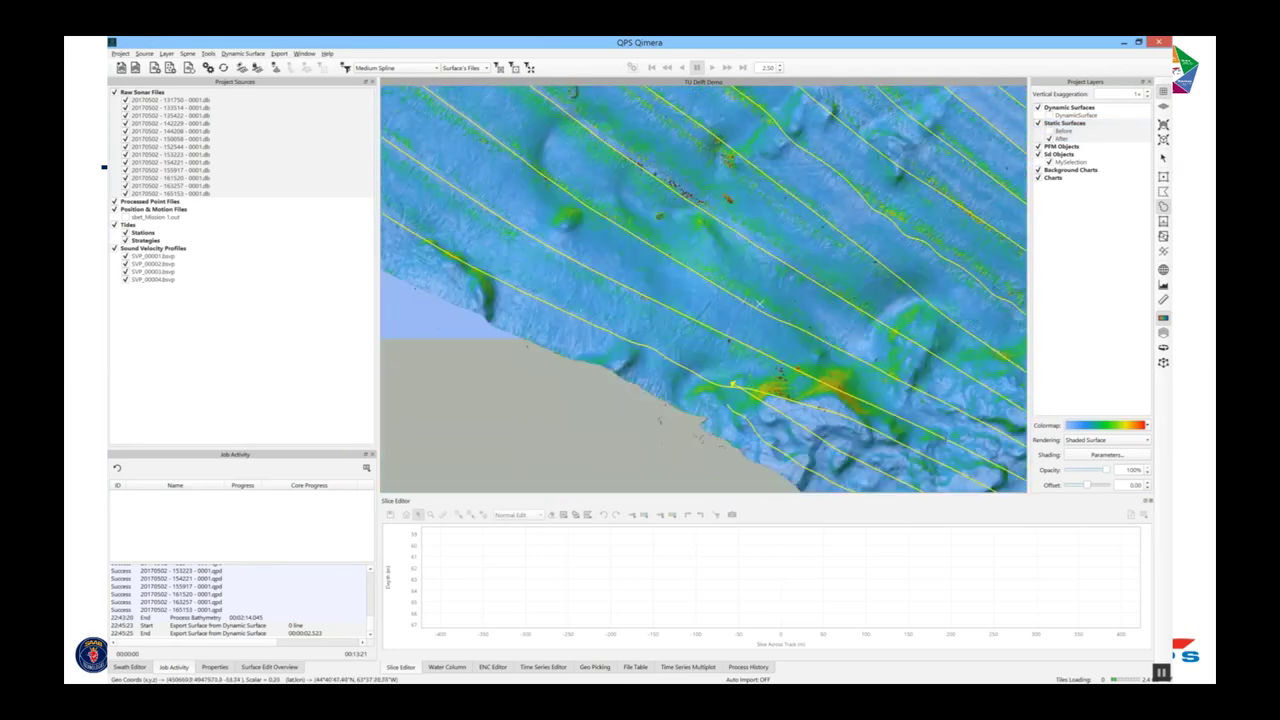
click(1049, 130)
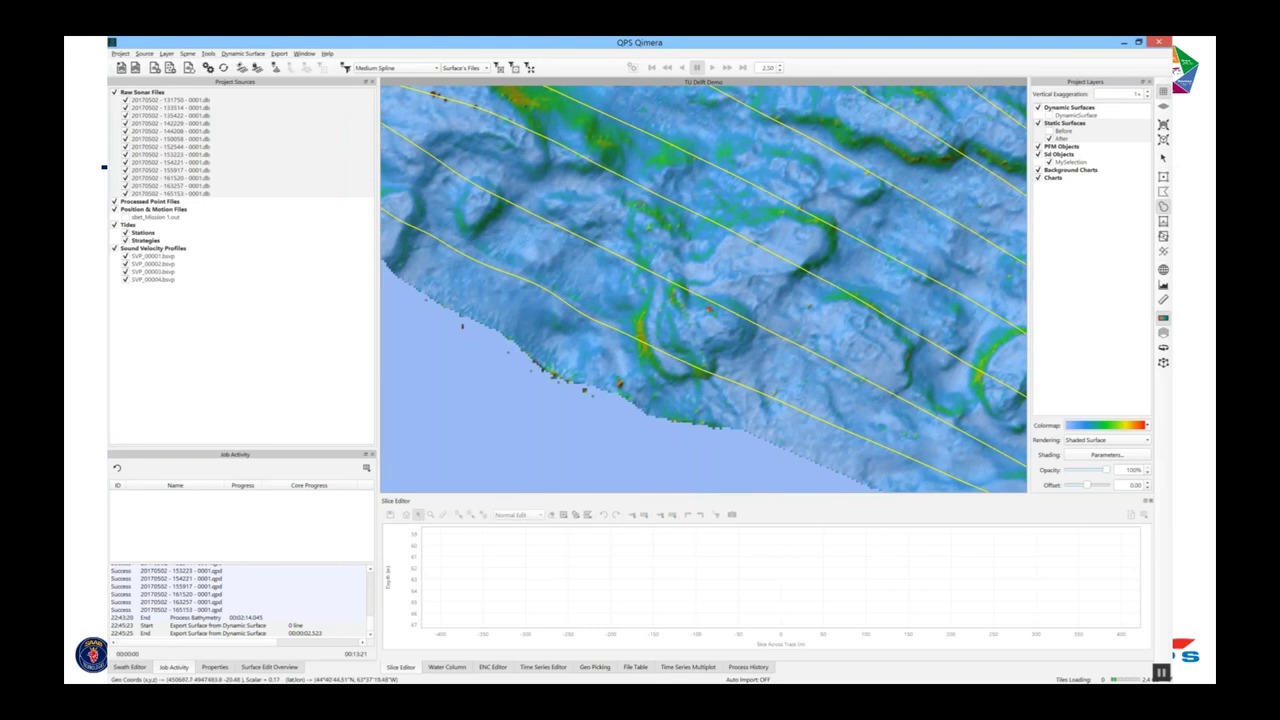
key(space)
click(1049, 130)
click(1049, 138)
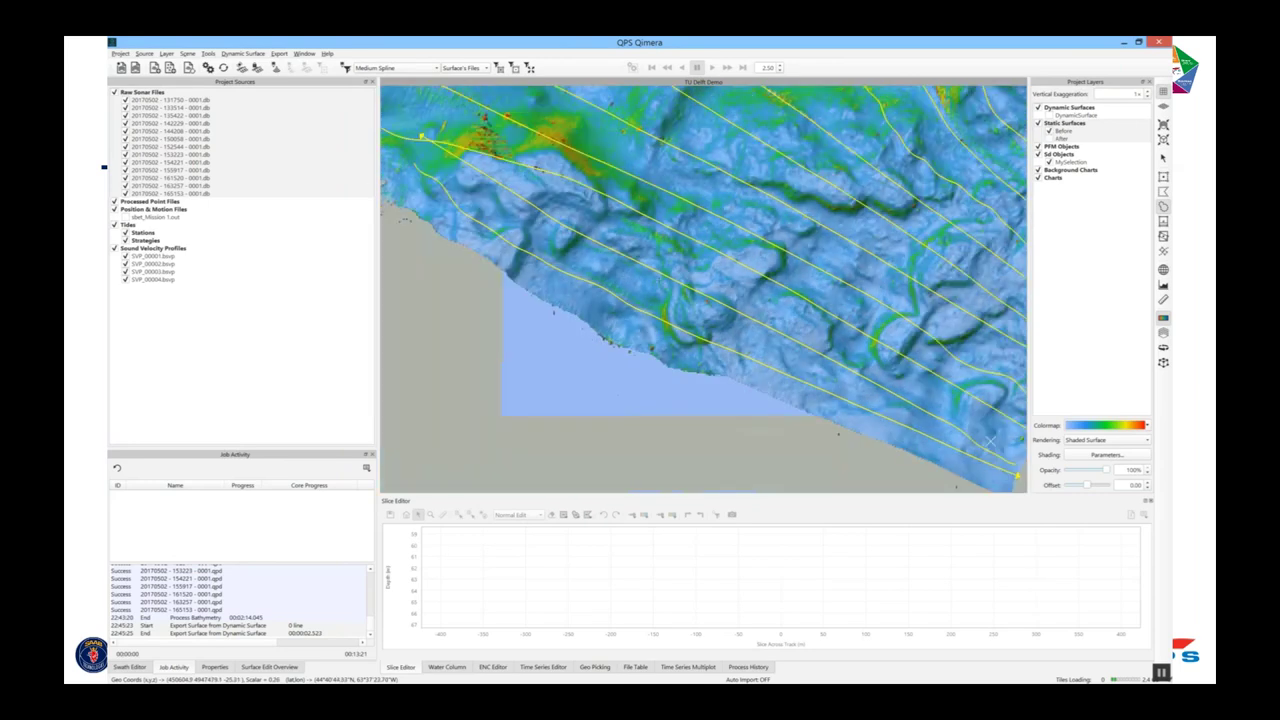
scroll(704, 288, down, 2)
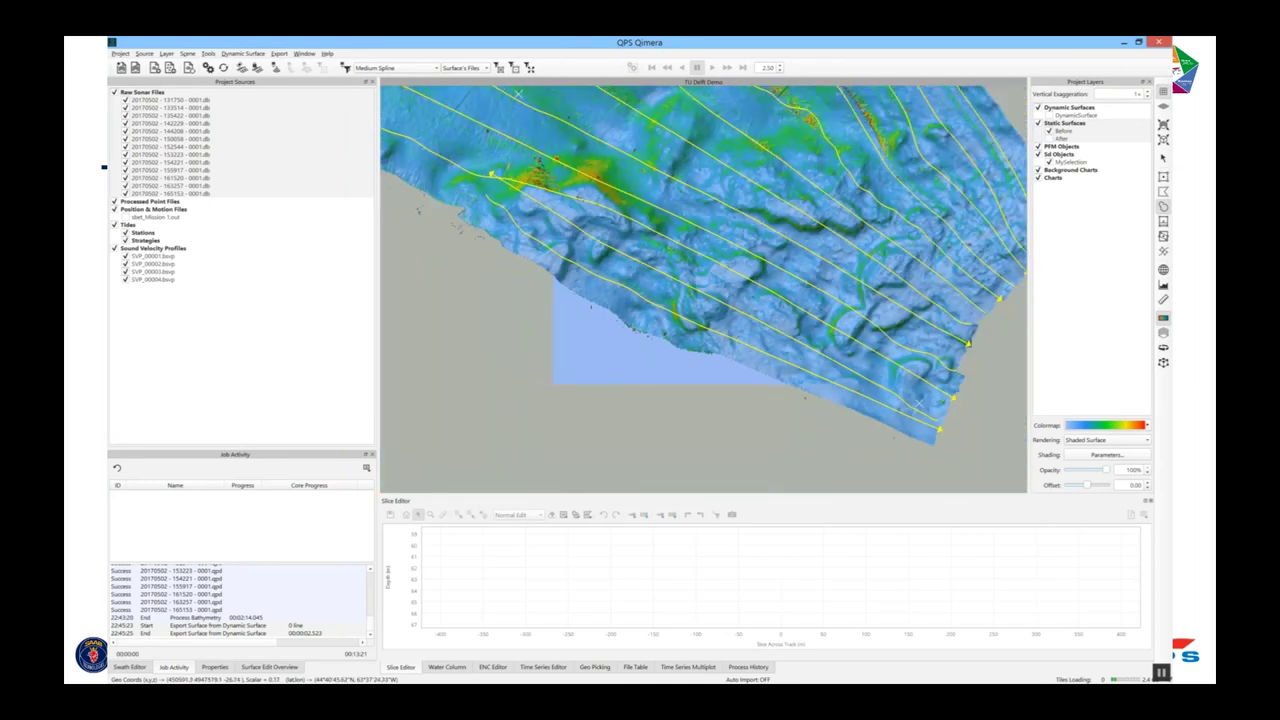
drag(518, 93, 577, 157)
double_click(658, 142)
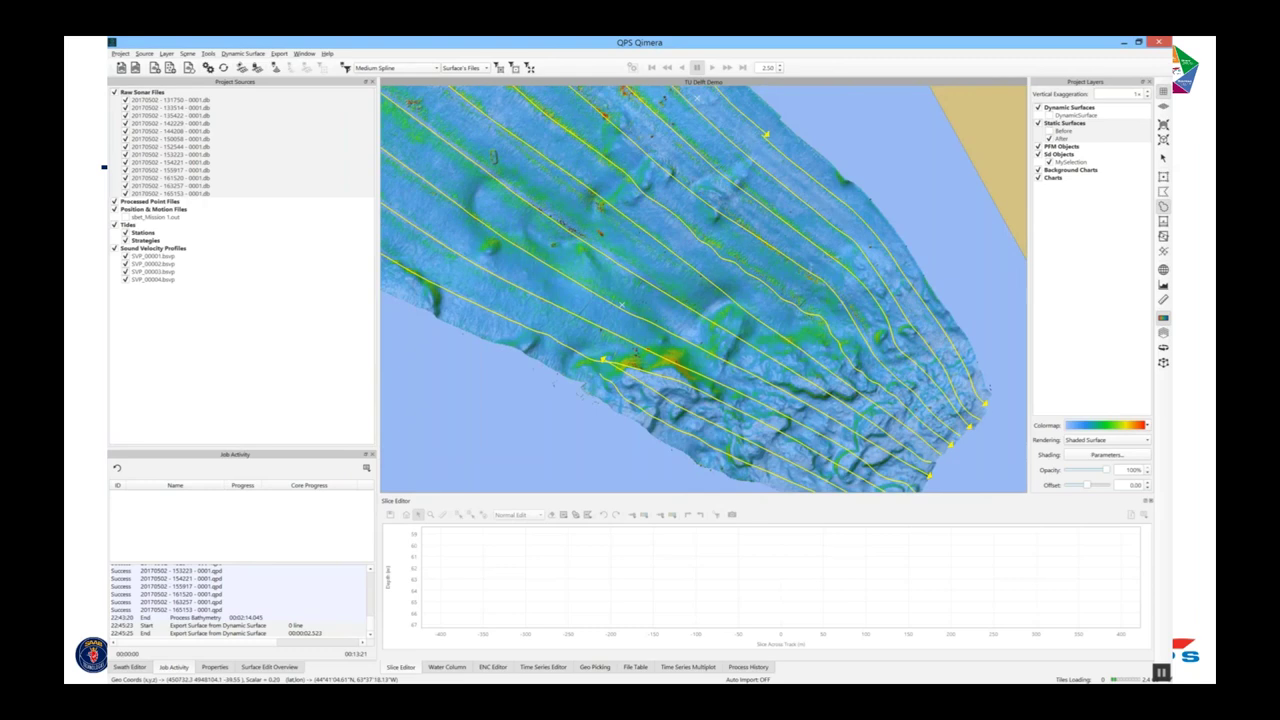
drag(621, 303, 630, 181)
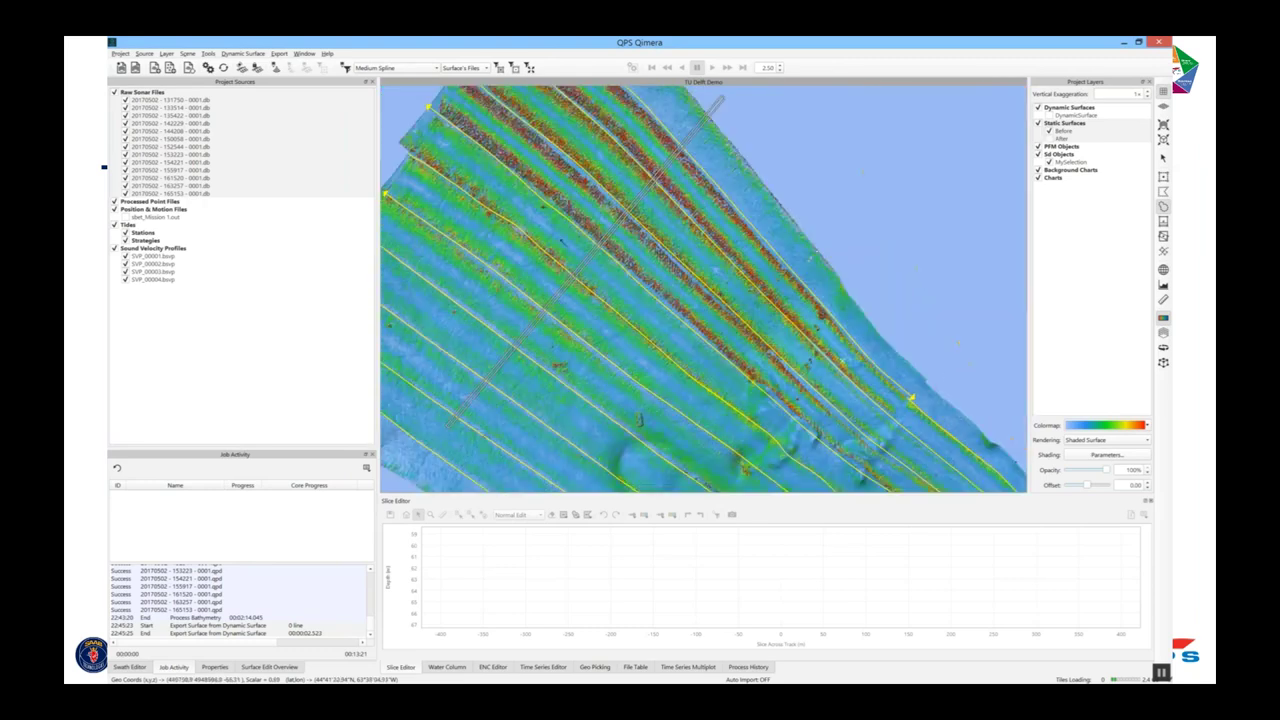
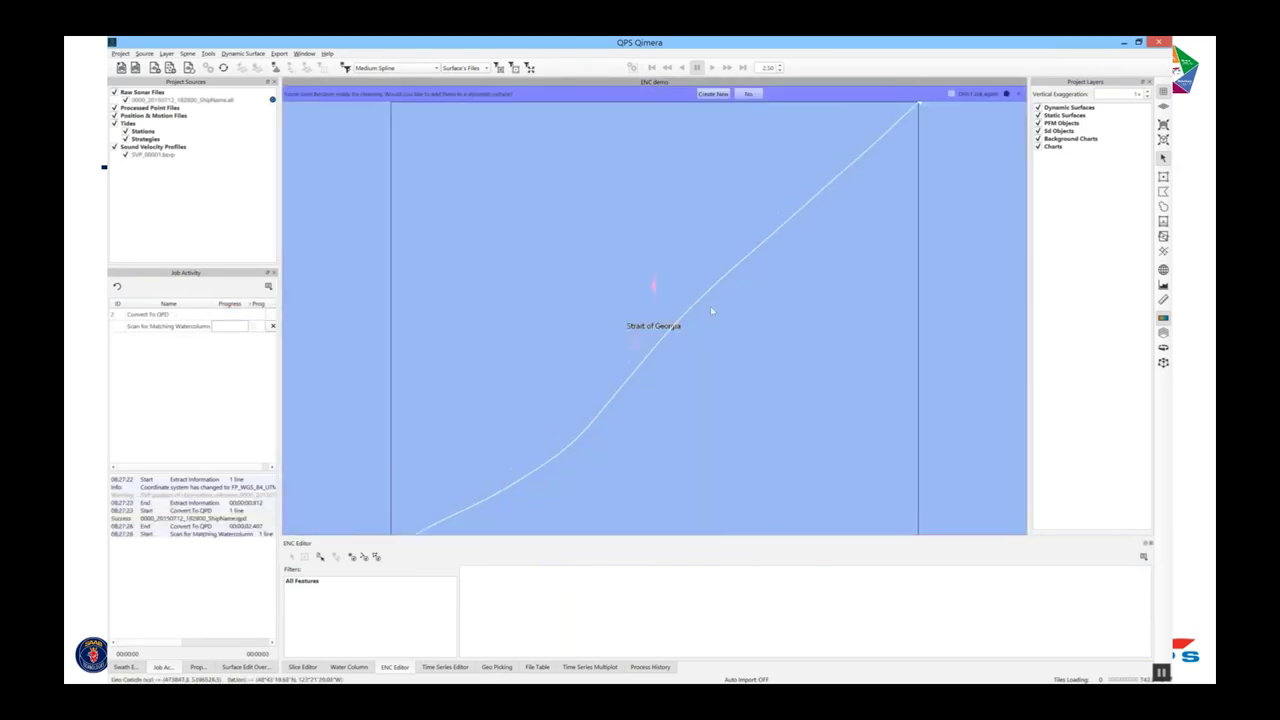
Create a dynamic surface from the converted line with a 0.50 m cell size and all data, and set its opacity to 25%.
click(712, 94)
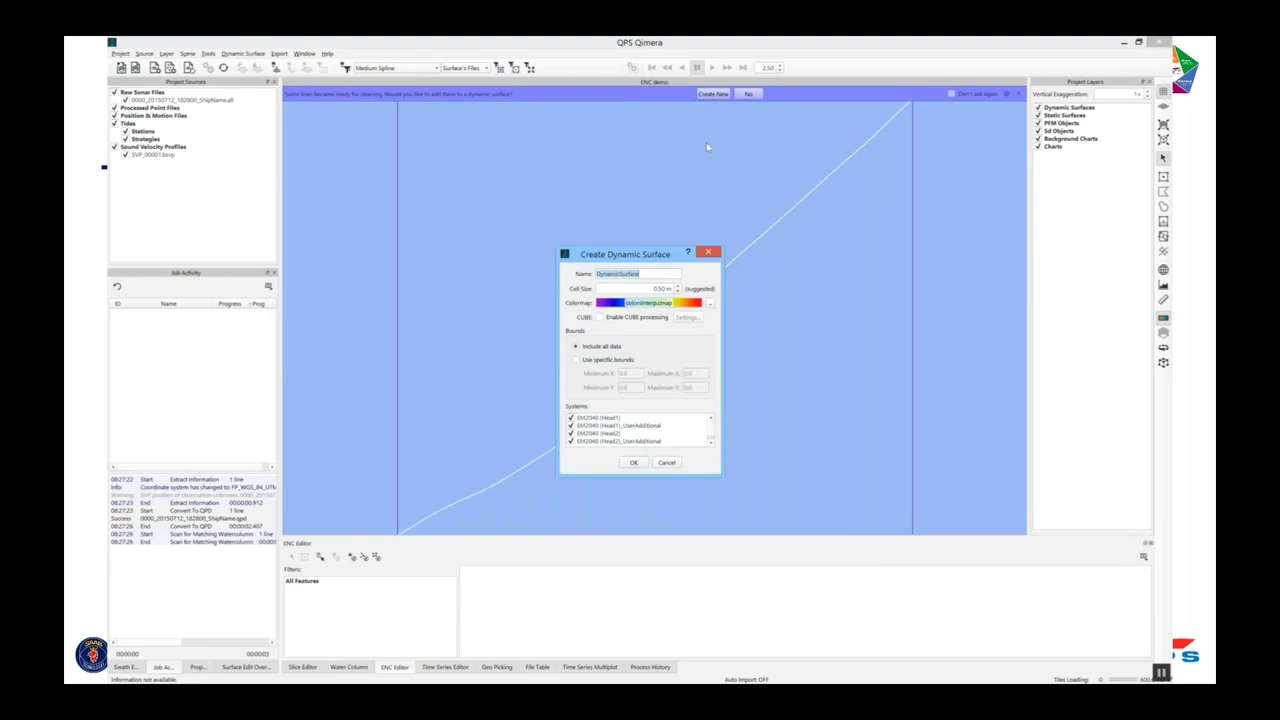
click(634, 463)
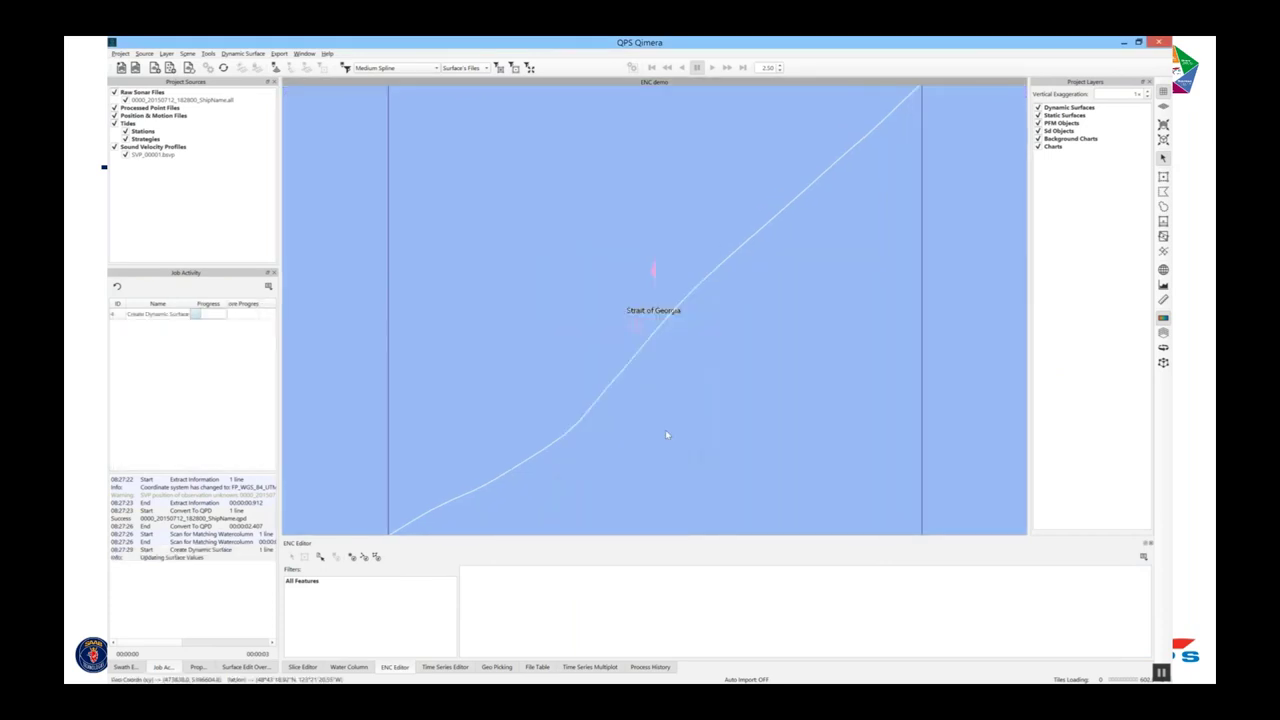
scroll(749, 331, down, 3)
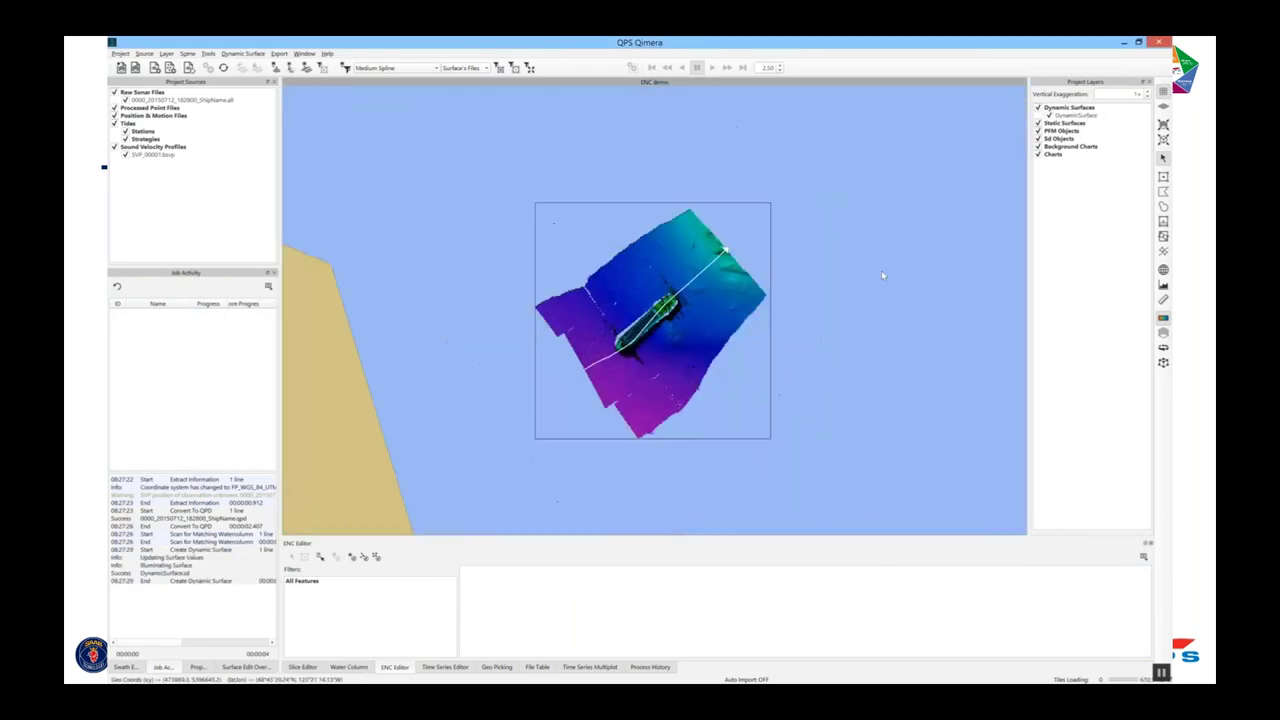
click(1076, 115)
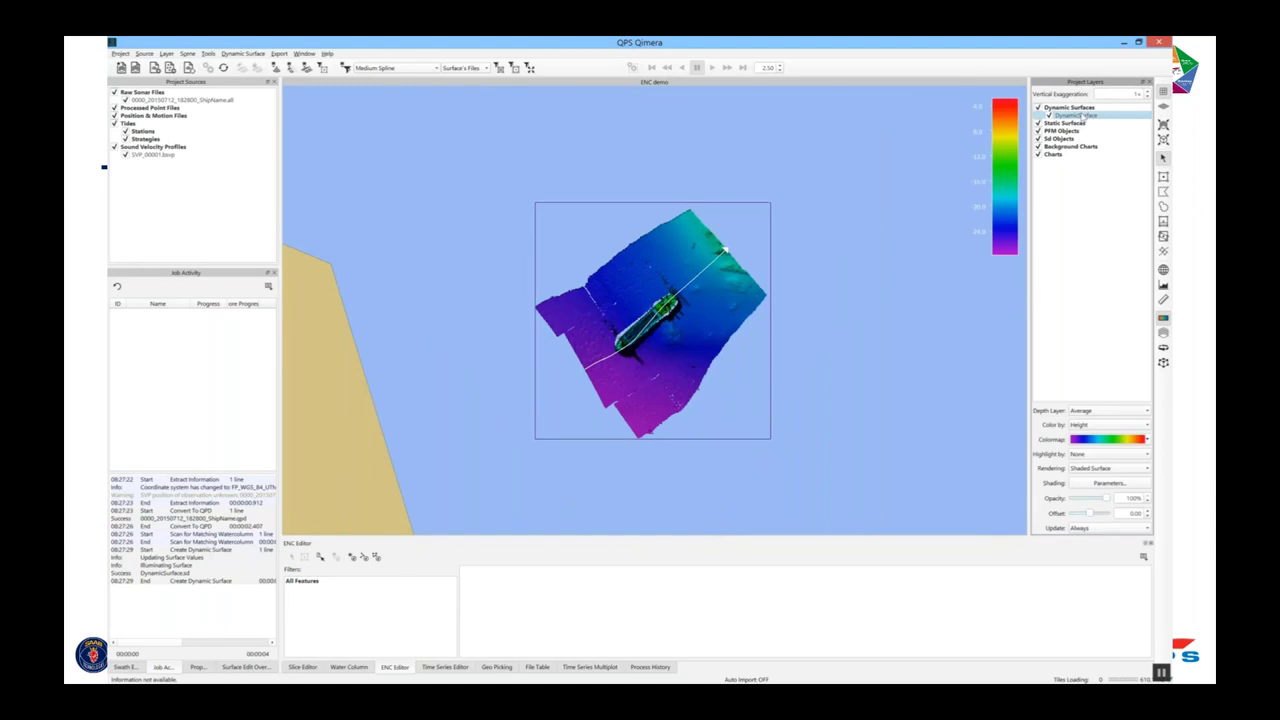
drag(1109, 503, 1083, 503)
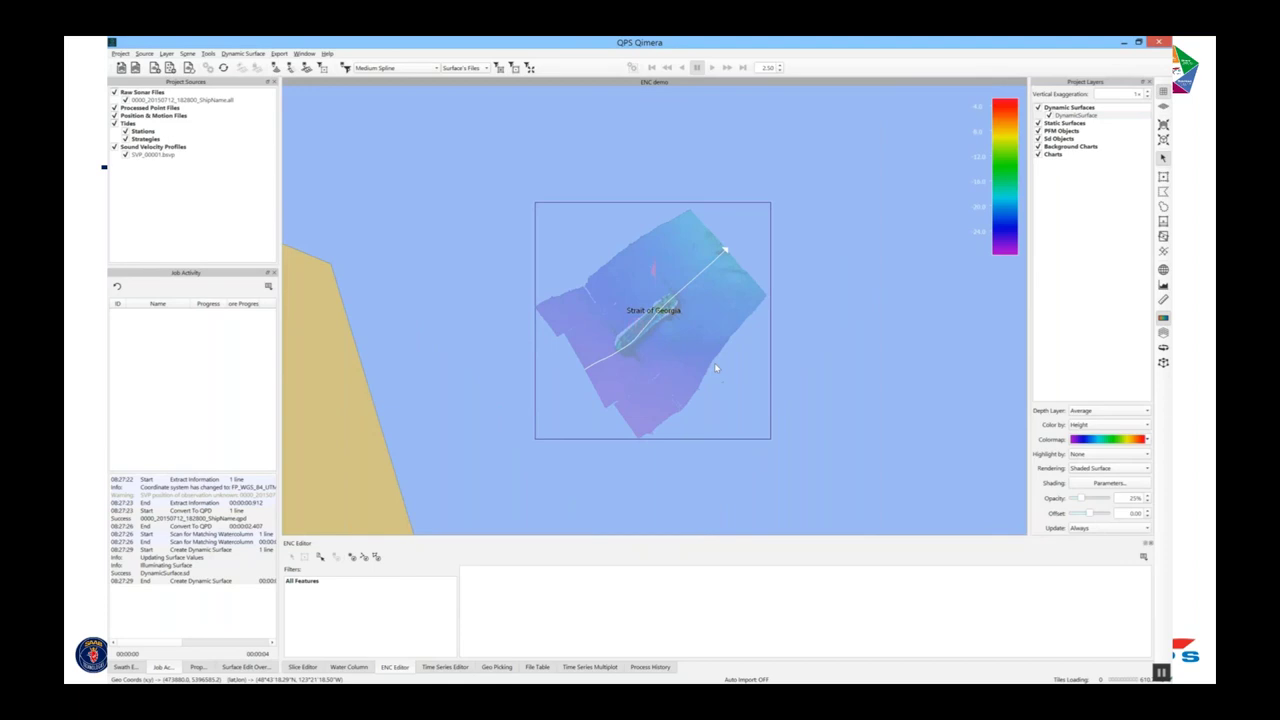
scroll(630, 310, up, 2)
scroll(643, 316, up, 2)
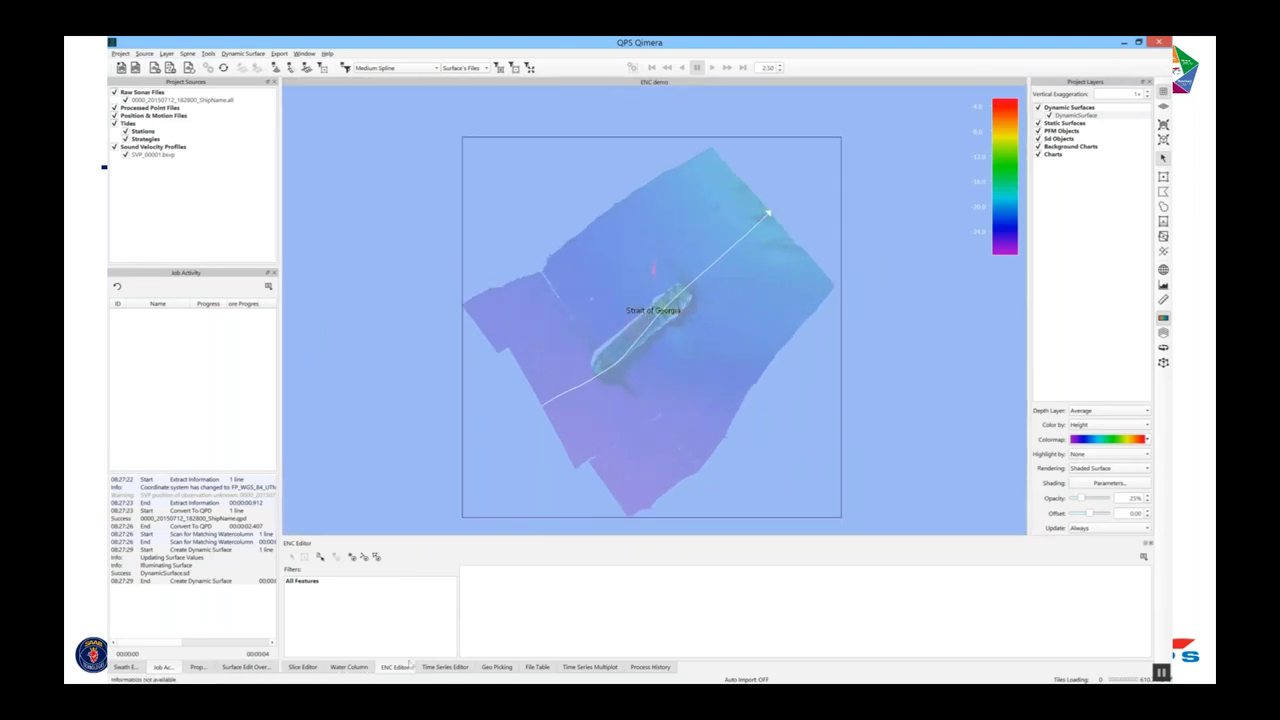
Enlarge the ENC Editor area and hide the background charts around the surface's upper corner.
drag(456, 537, 470, 438)
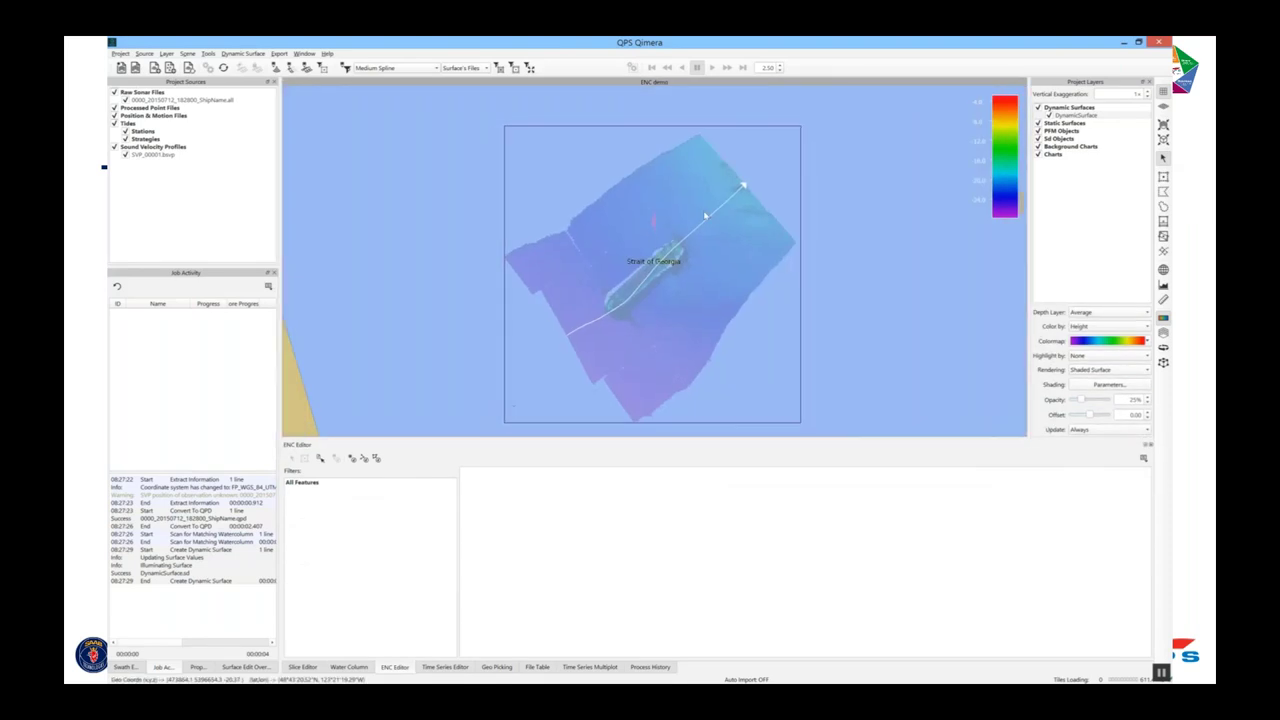
drag(752, 168, 703, 217)
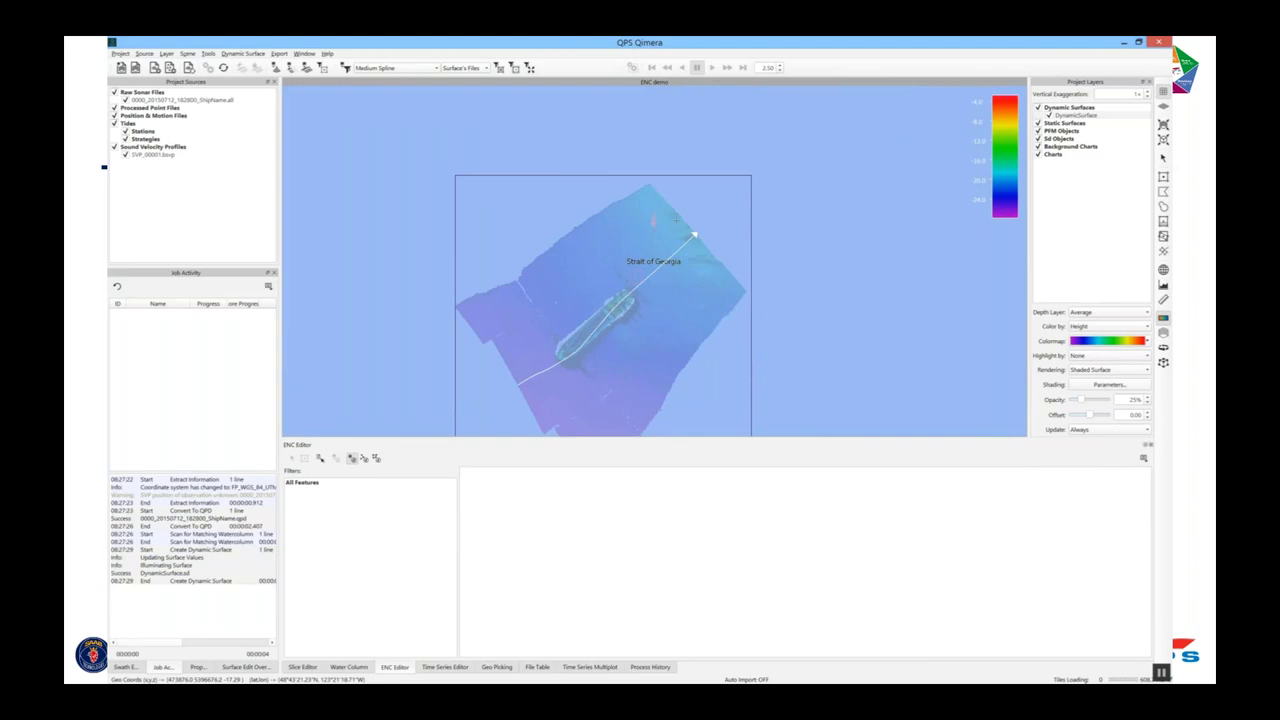
scroll(672, 218, up, 5)
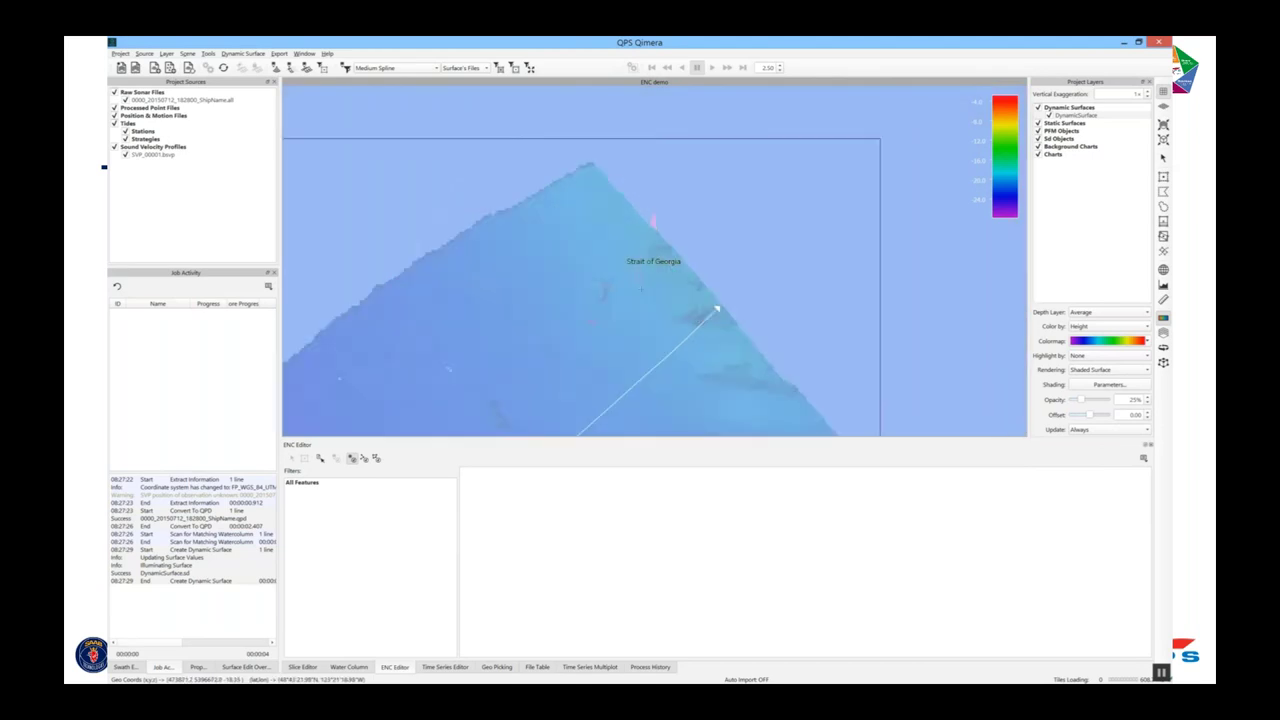
click(1039, 147)
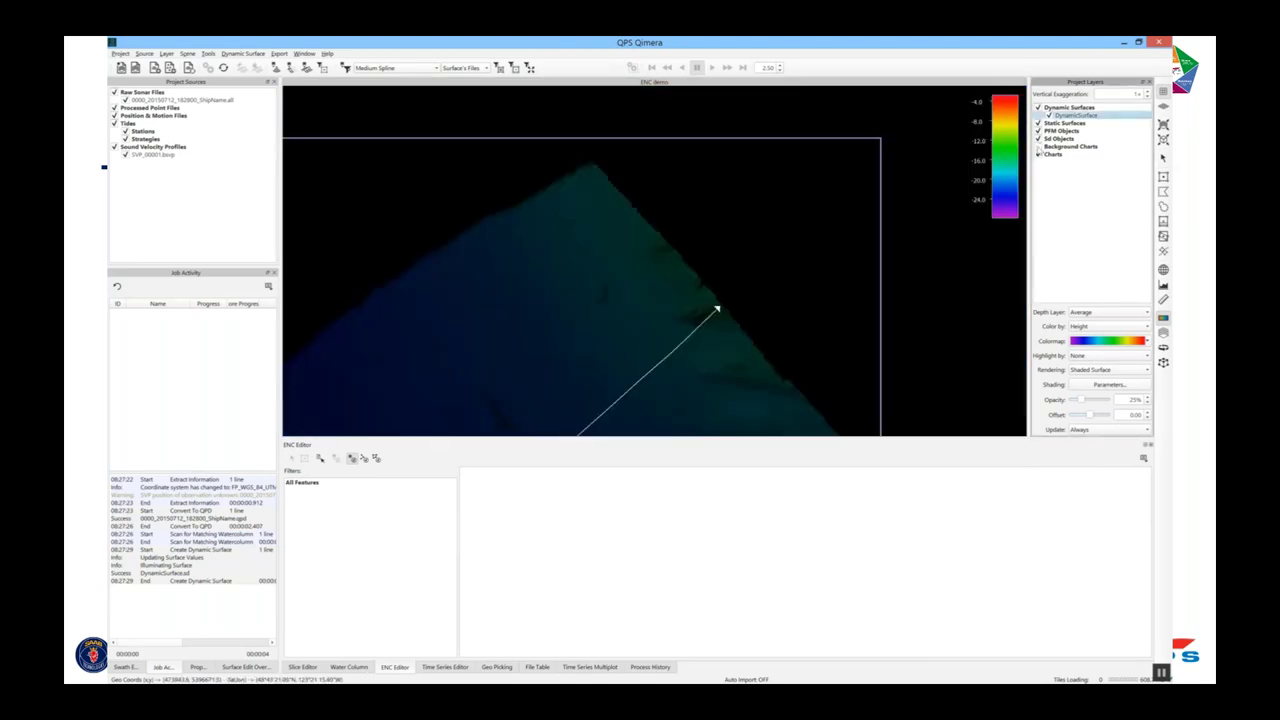
Place a point ENC object on the small rock near the surface's upper corner, creating a new QNC layer named MyNewFeatures.
click(601, 292)
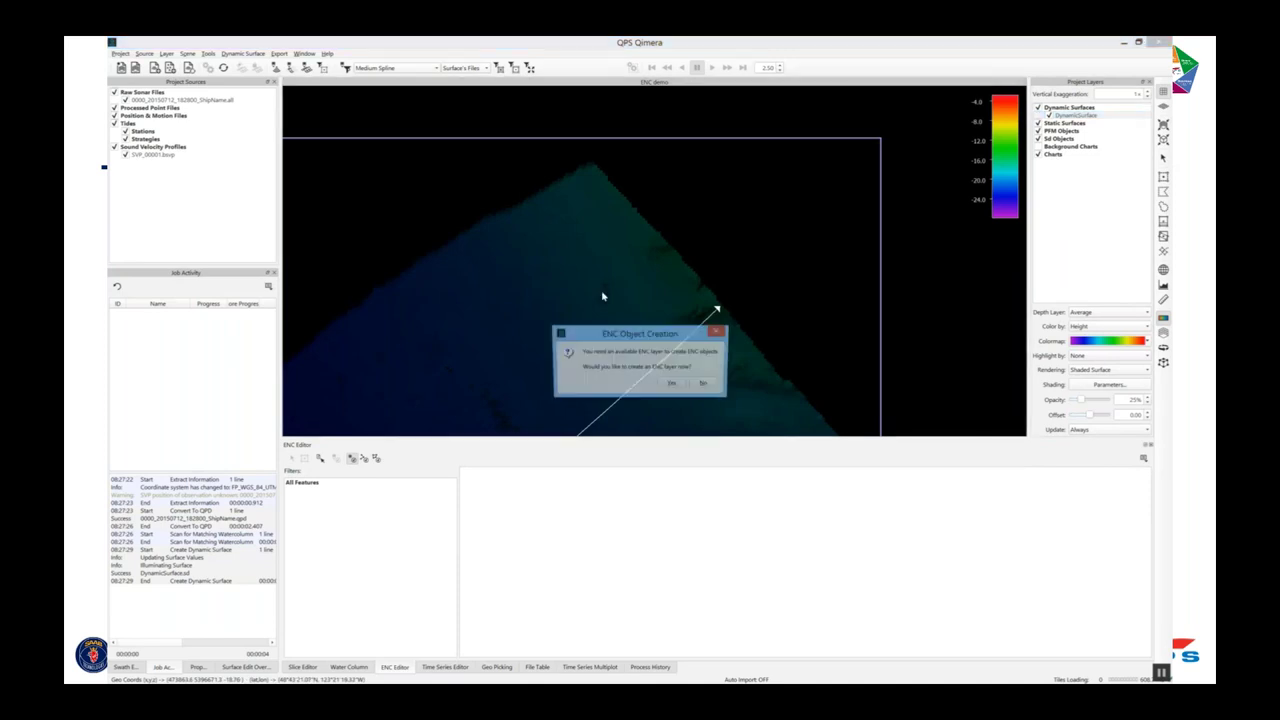
click(674, 384)
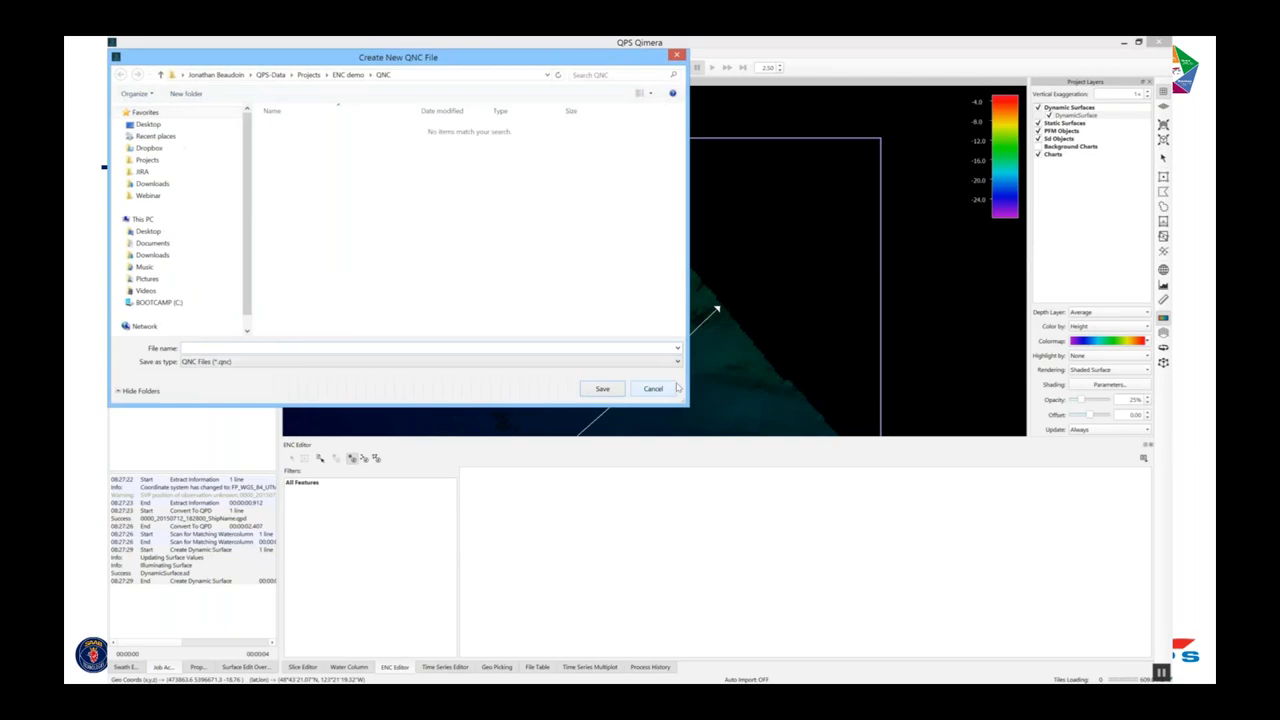
text(MyNewFeatures)
key(Return)
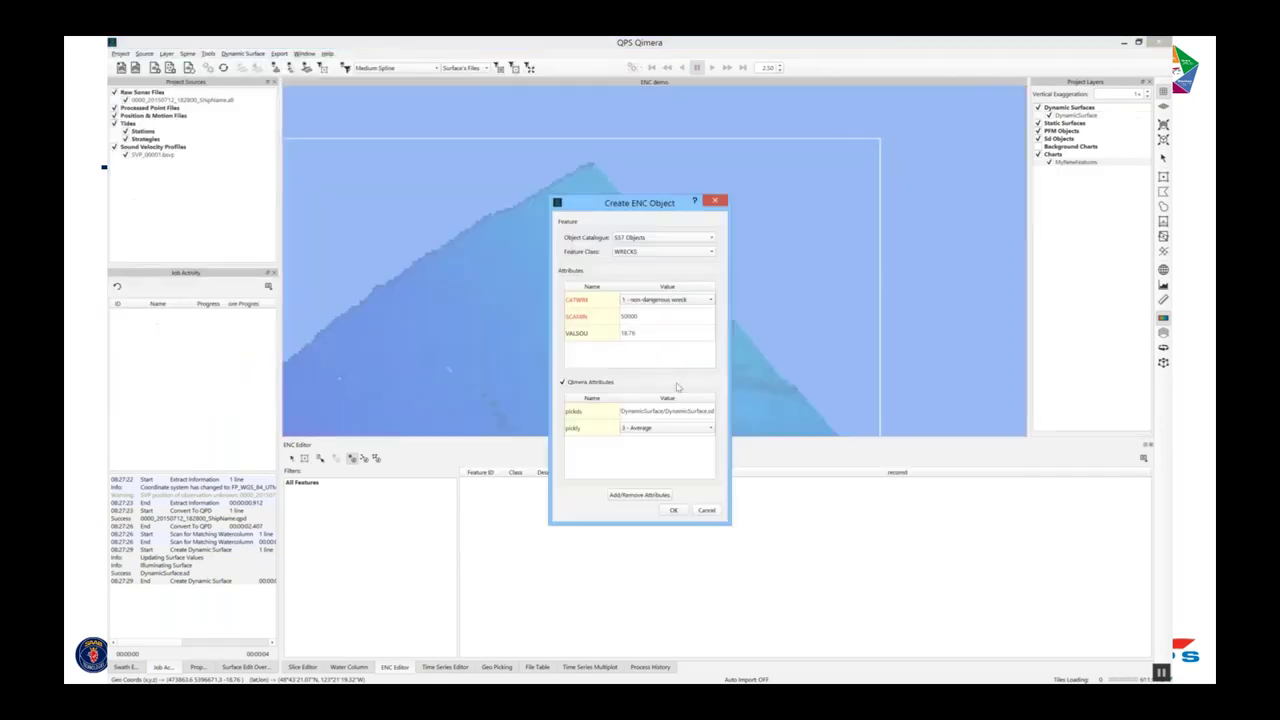
Set the ENC object's feature class to UWTROC and its WATLEV to 3 - always under water/submerged.
click(686, 252)
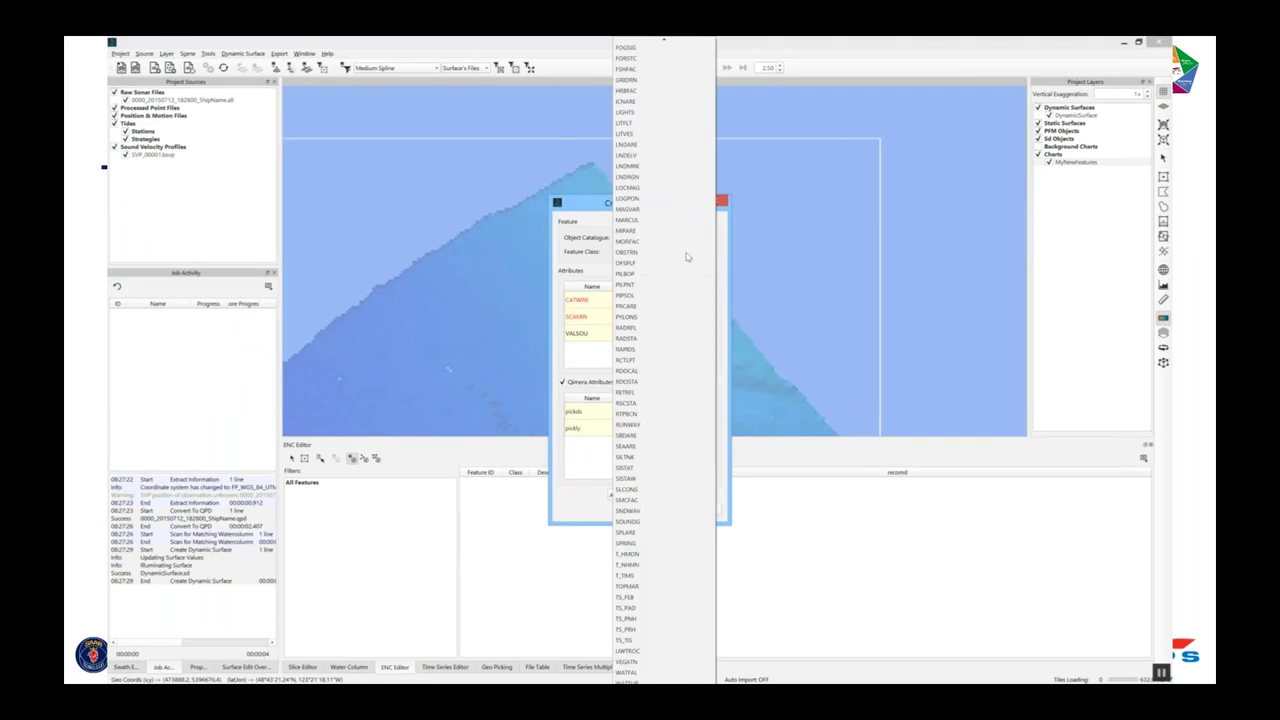
click(628, 651)
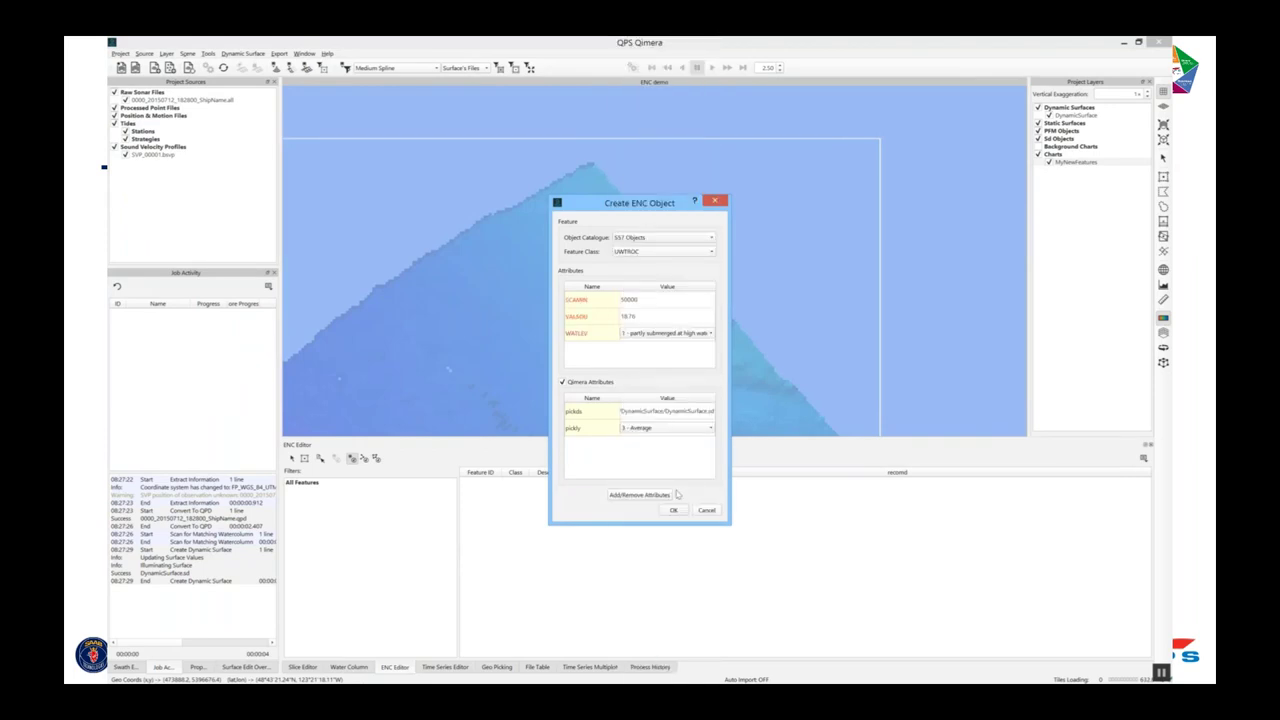
click(700, 333)
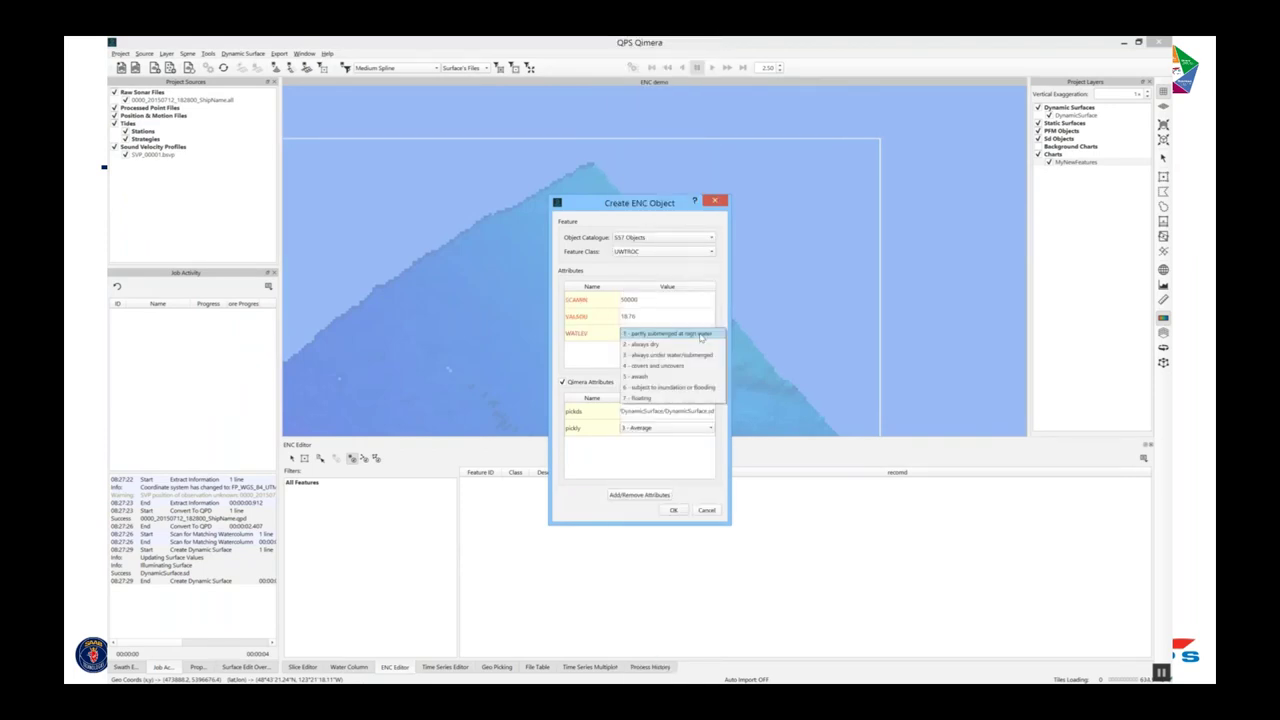
click(698, 356)
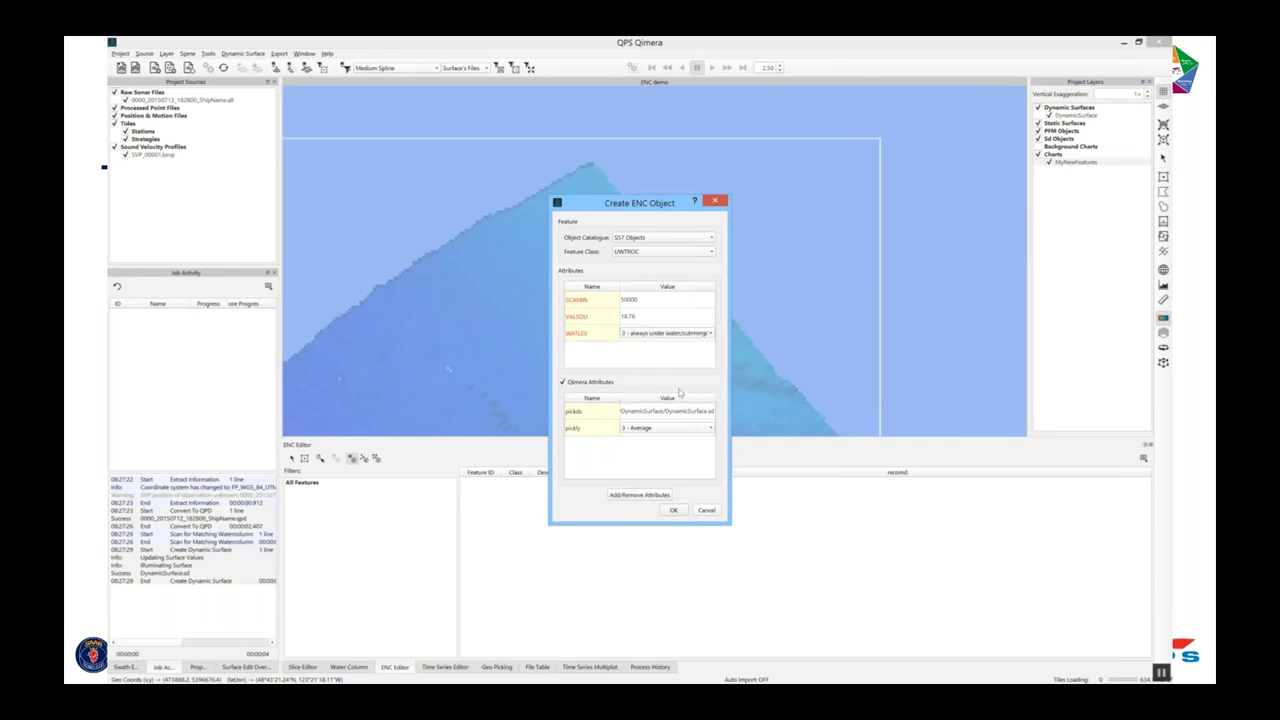
Add the remrks and recomd attributes to the ENC object.
click(648, 495)
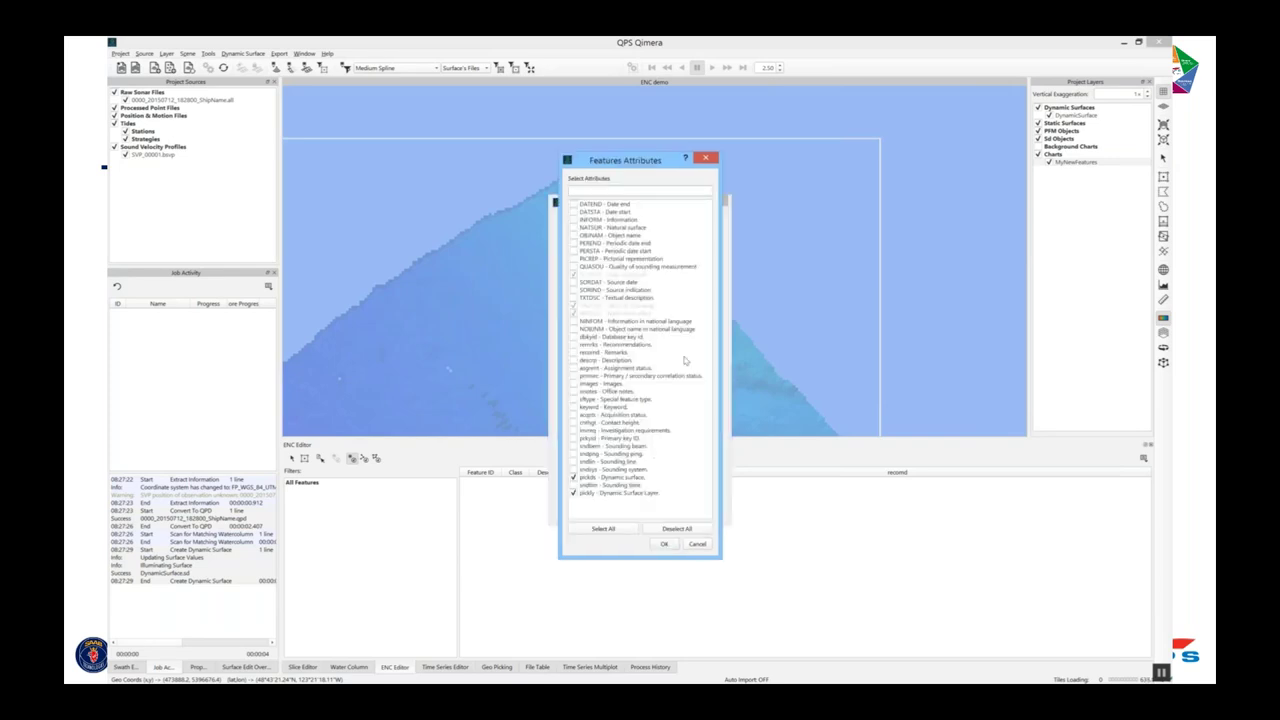
click(573, 344)
click(573, 352)
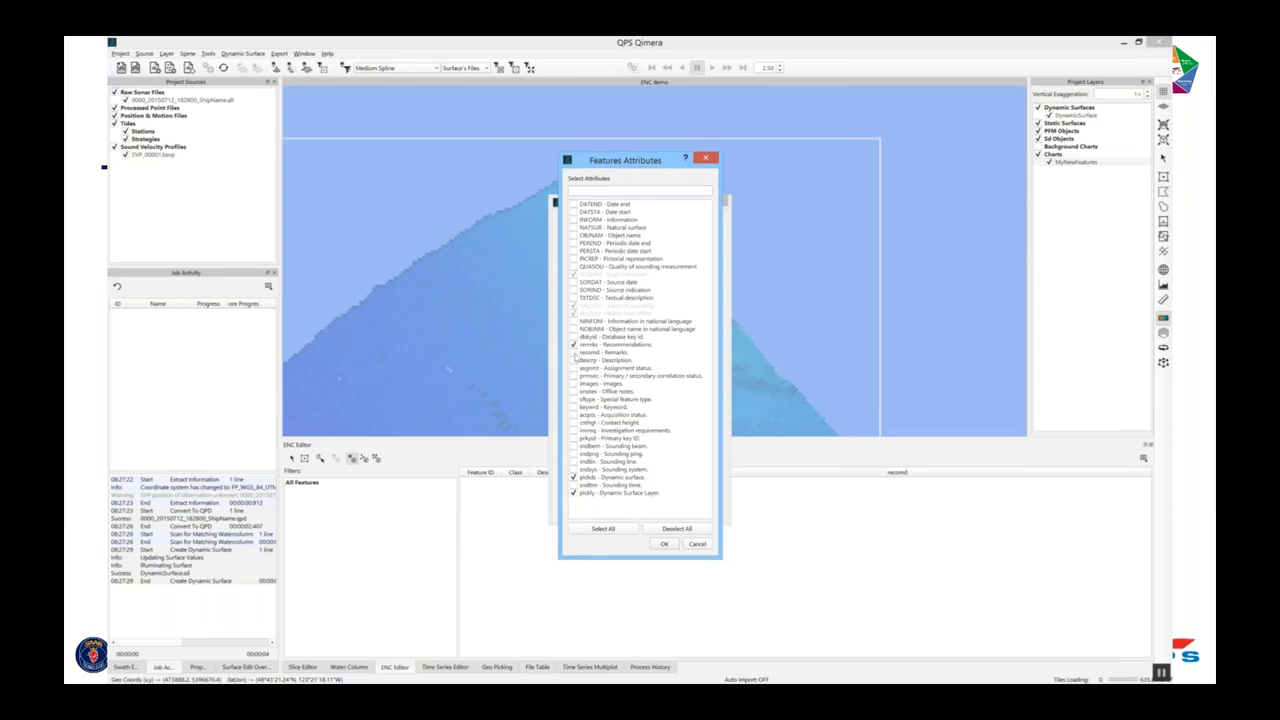
click(664, 543)
Set remrks to "don't chart this" and recomd to "none", then create the ENC object and select its record in the feature list.
click(651, 350)
text(drn't chart this)
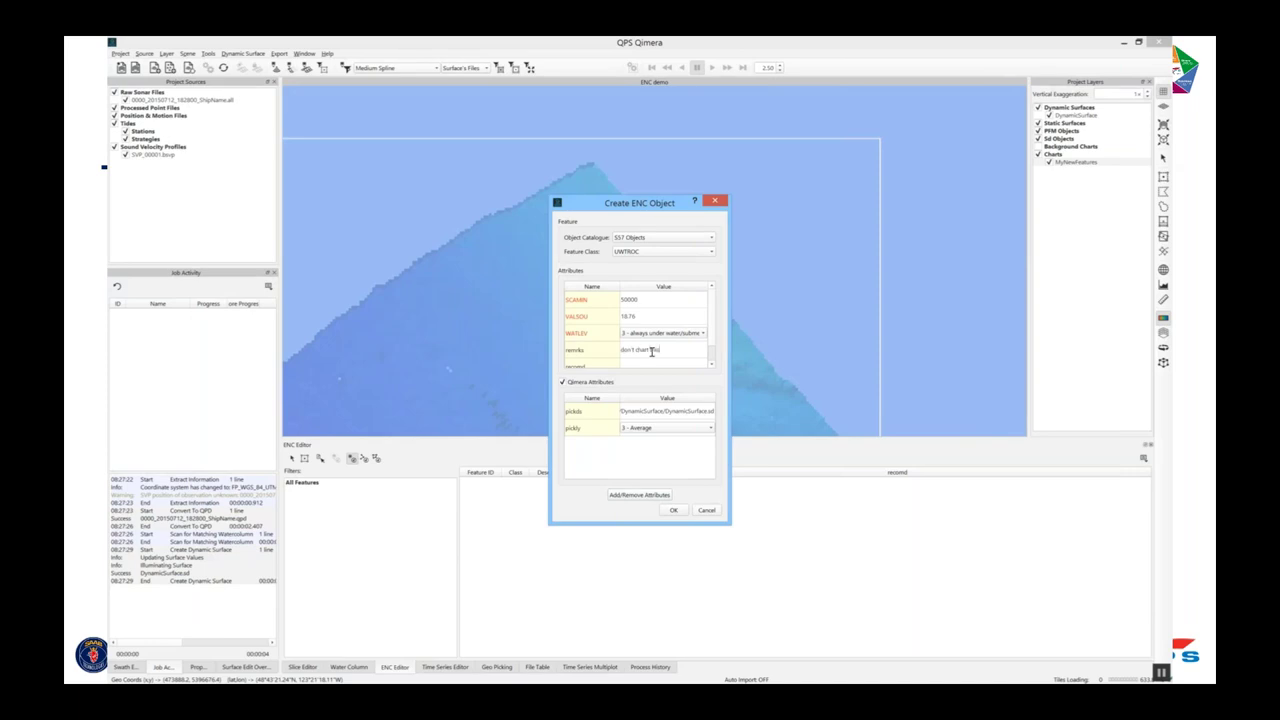
drag(712, 305, 713, 326)
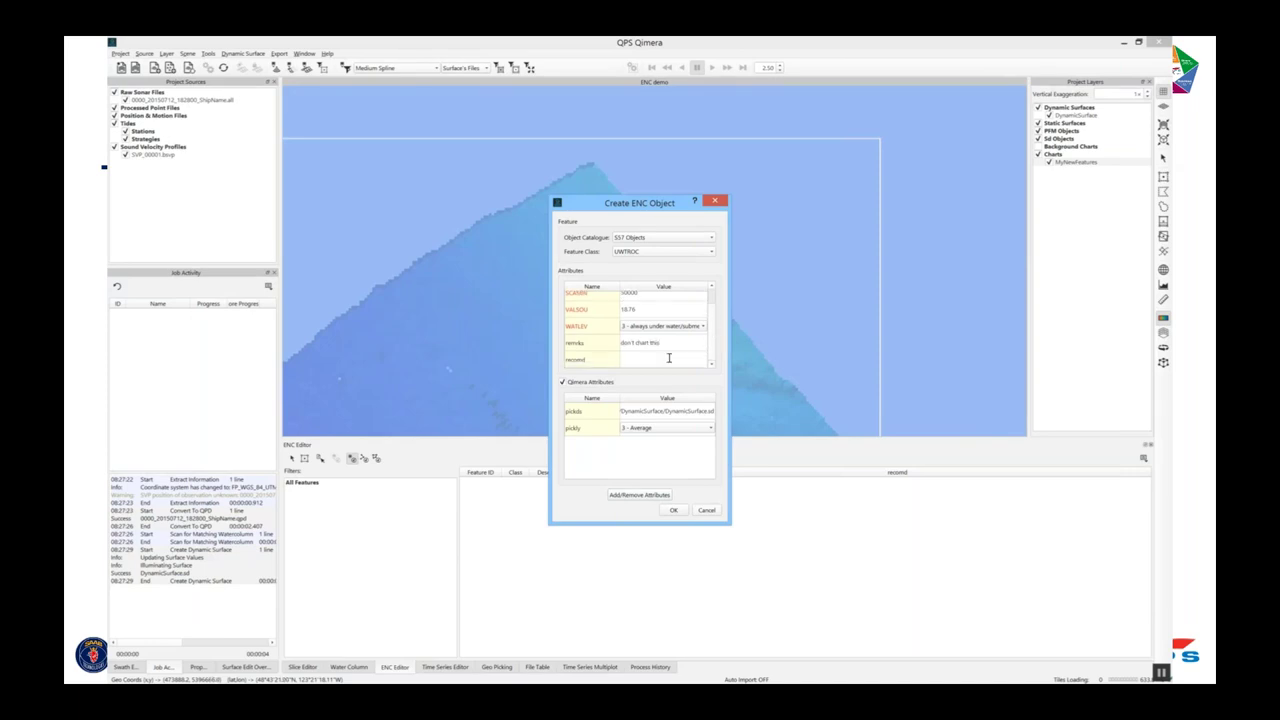
click(657, 358)
text(none)
click(673, 511)
click(673, 511)
double_click(665, 308)
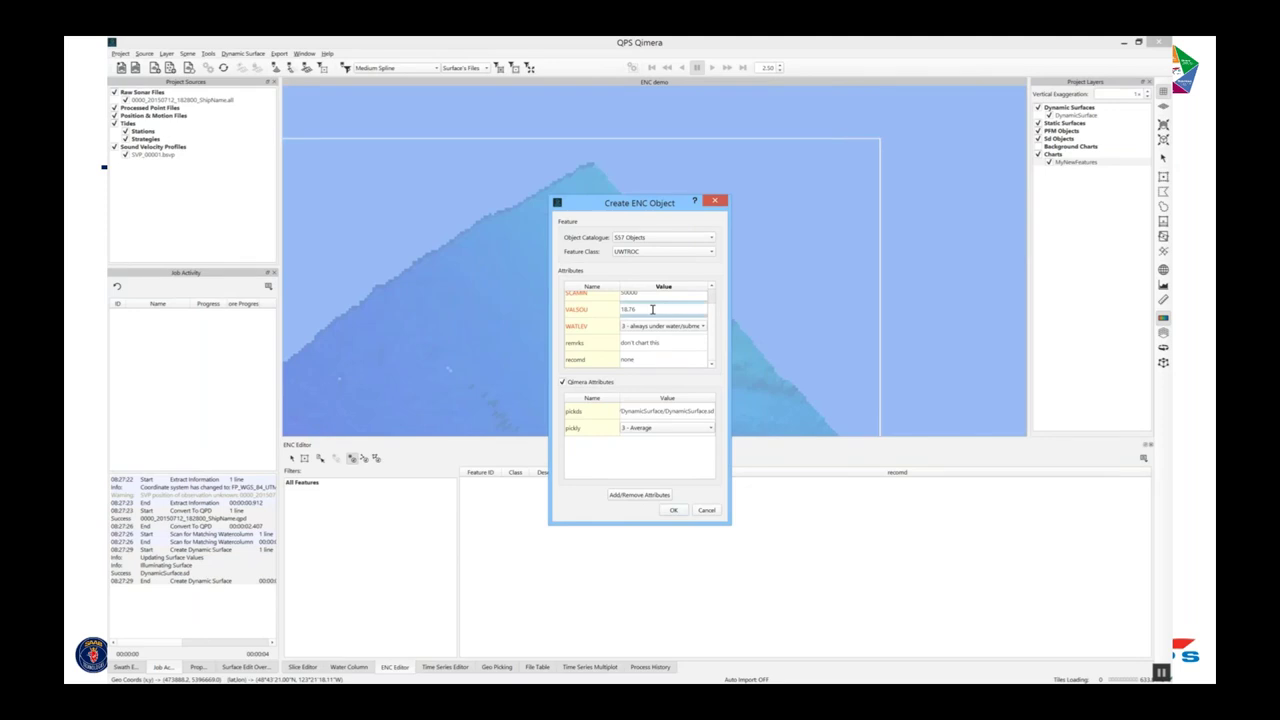
click(590, 311)
click(674, 511)
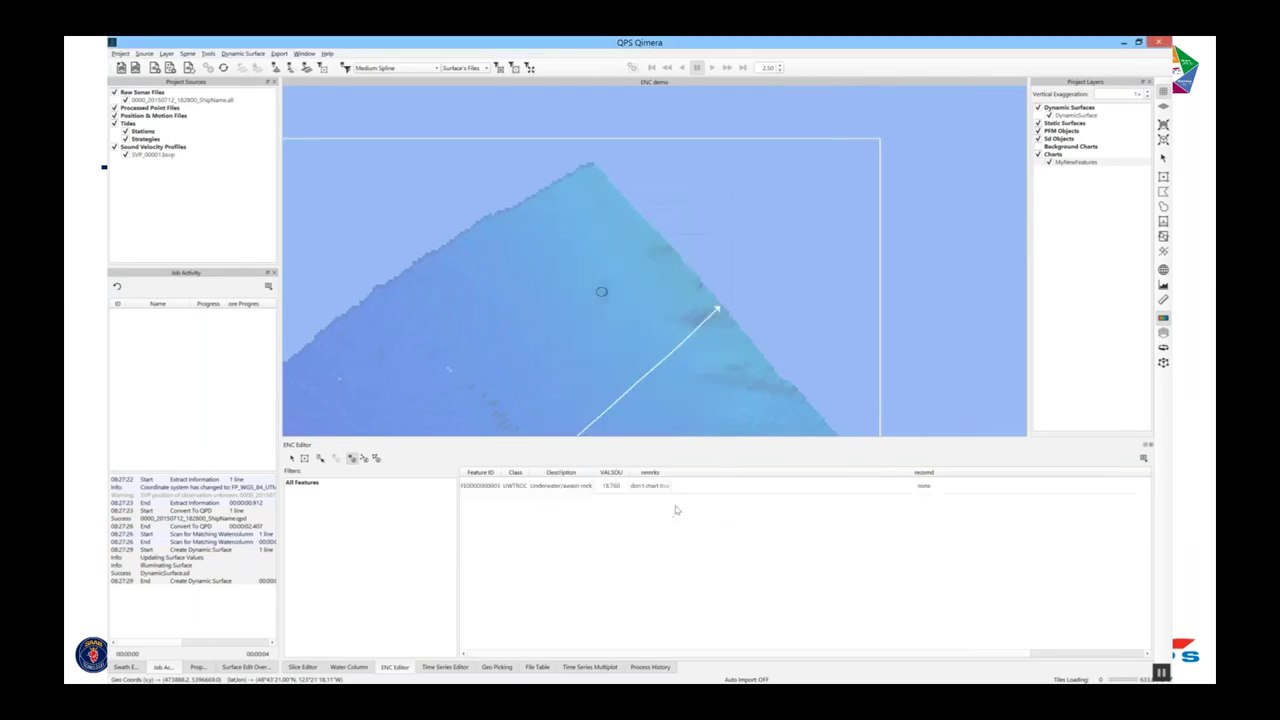
click(658, 488)
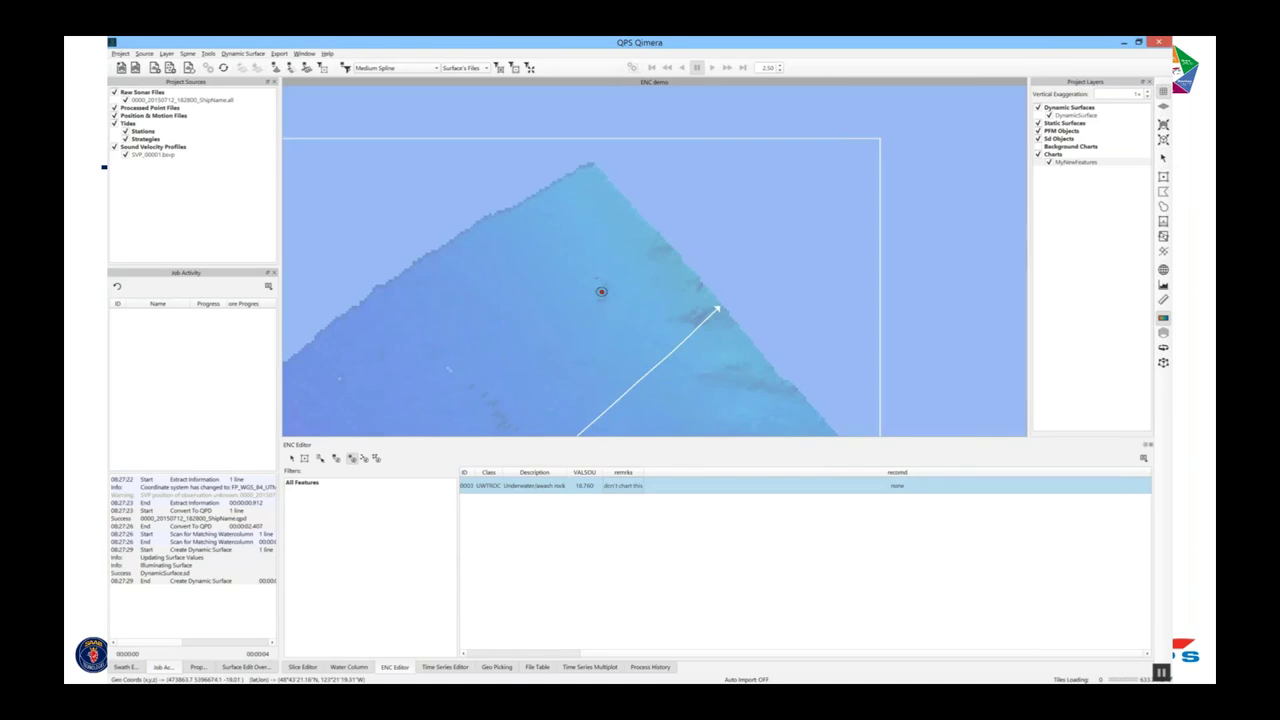
Open the sonar line over the shipwreck for swath editing and display its water column data.
scroll(560, 315, up, 2)
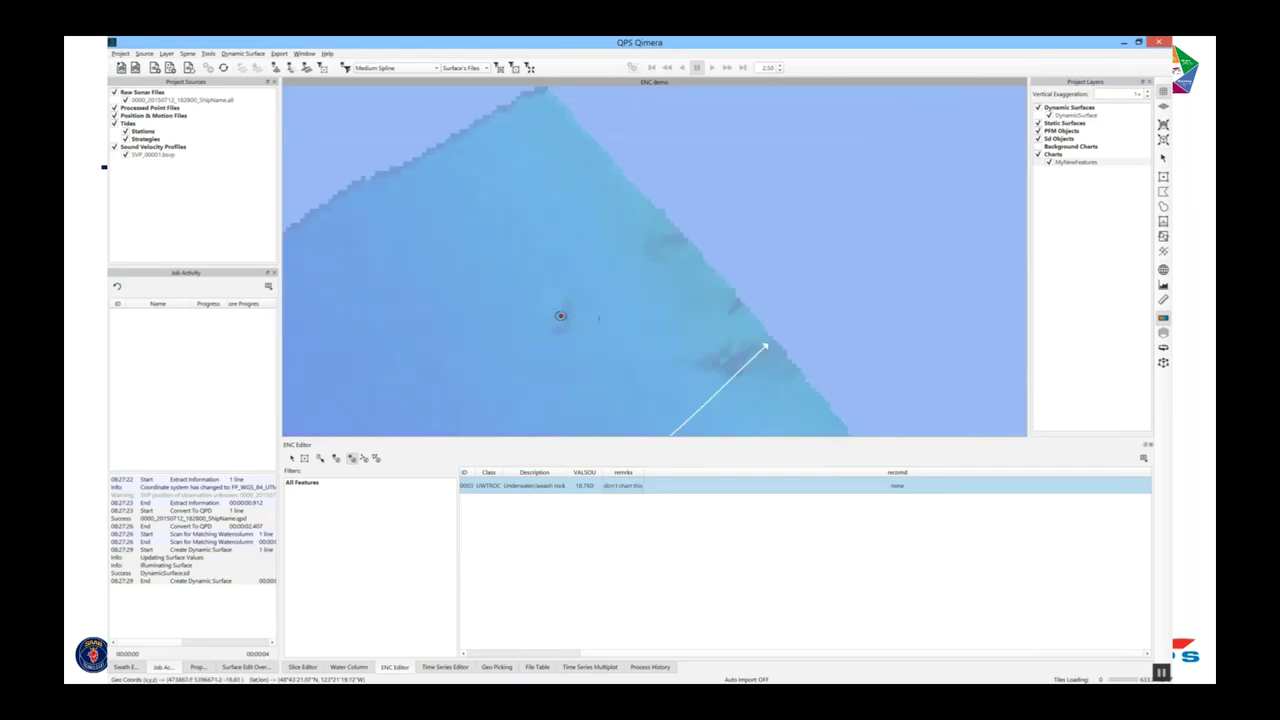
scroll(560, 315, down, 2)
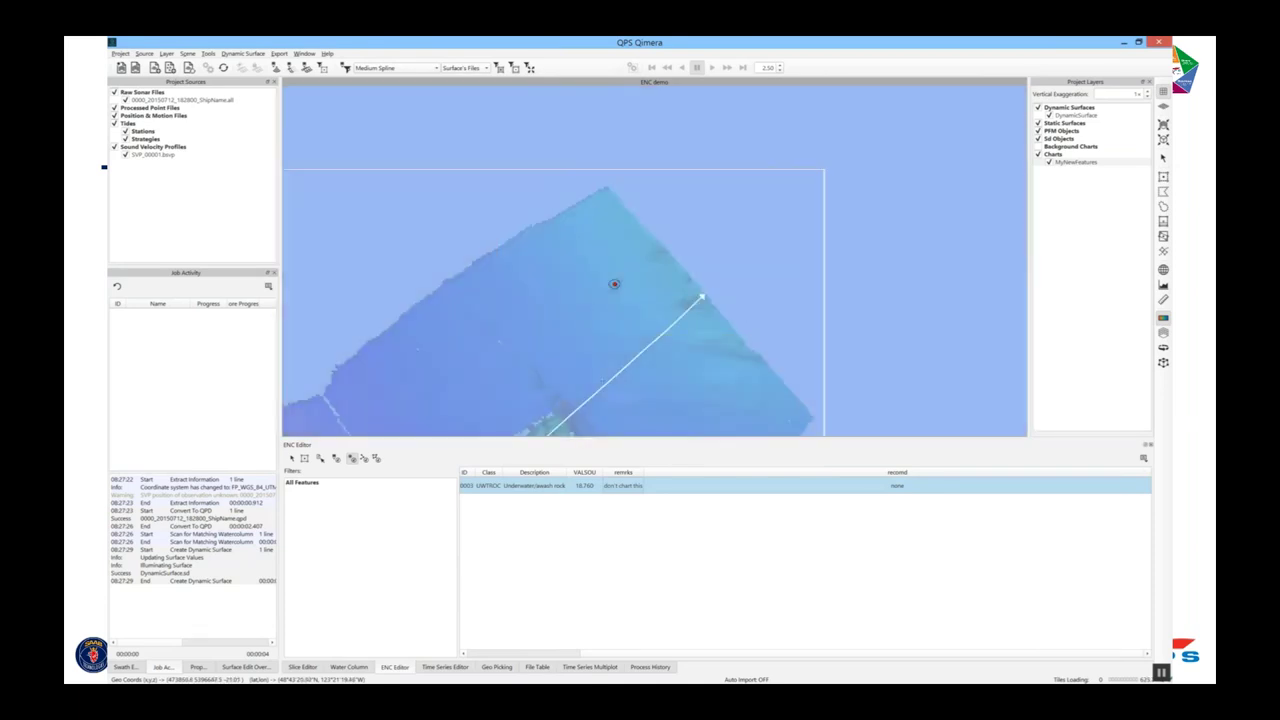
double_click(602, 381)
double_click(605, 366)
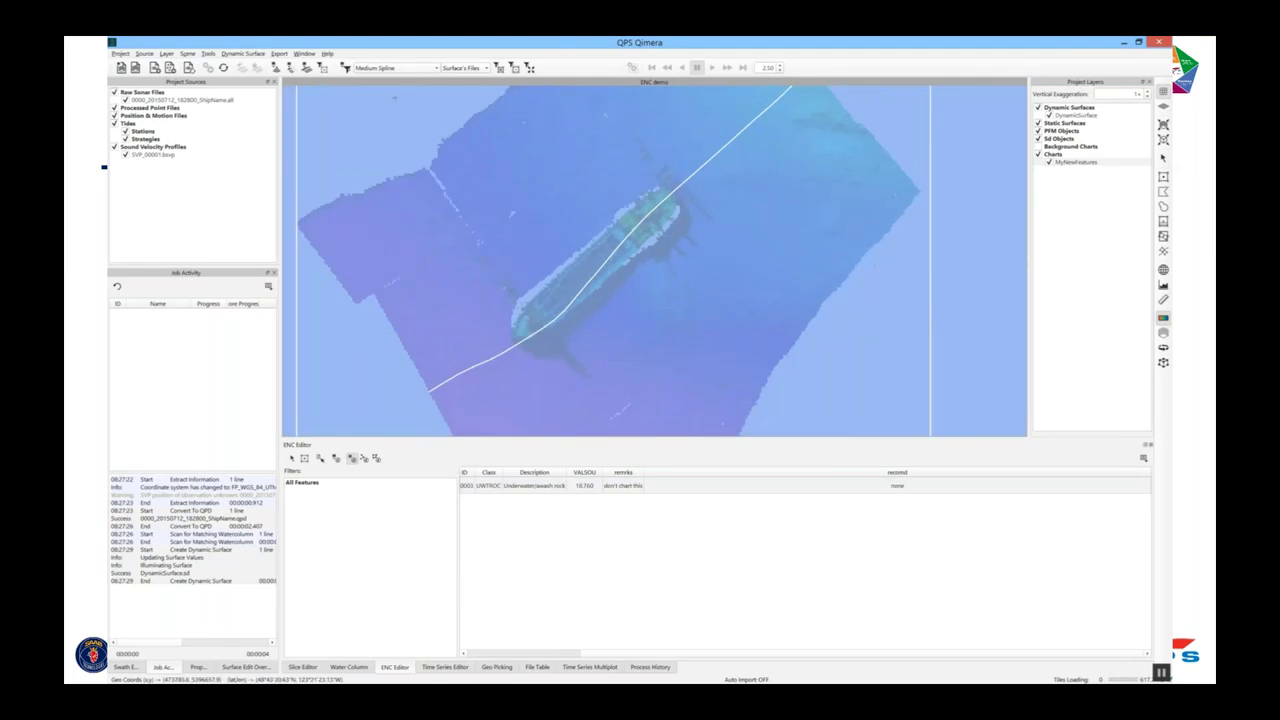
click(275, 67)
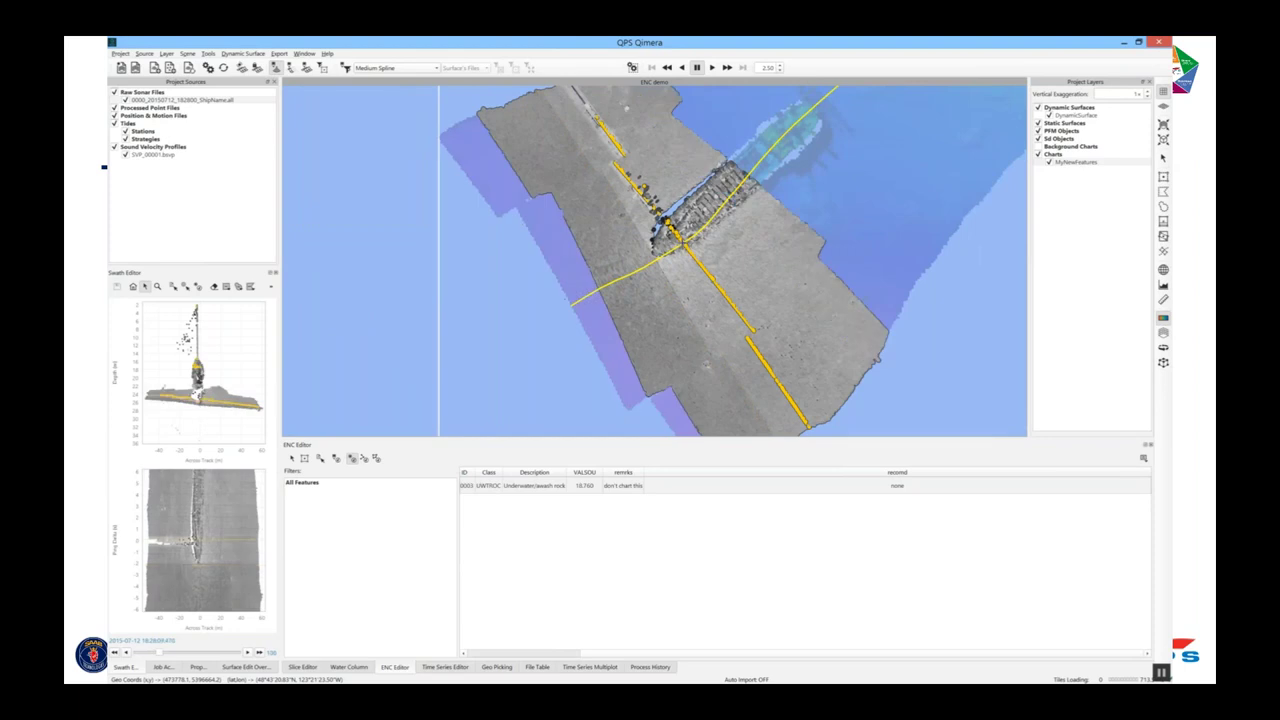
click(348, 667)
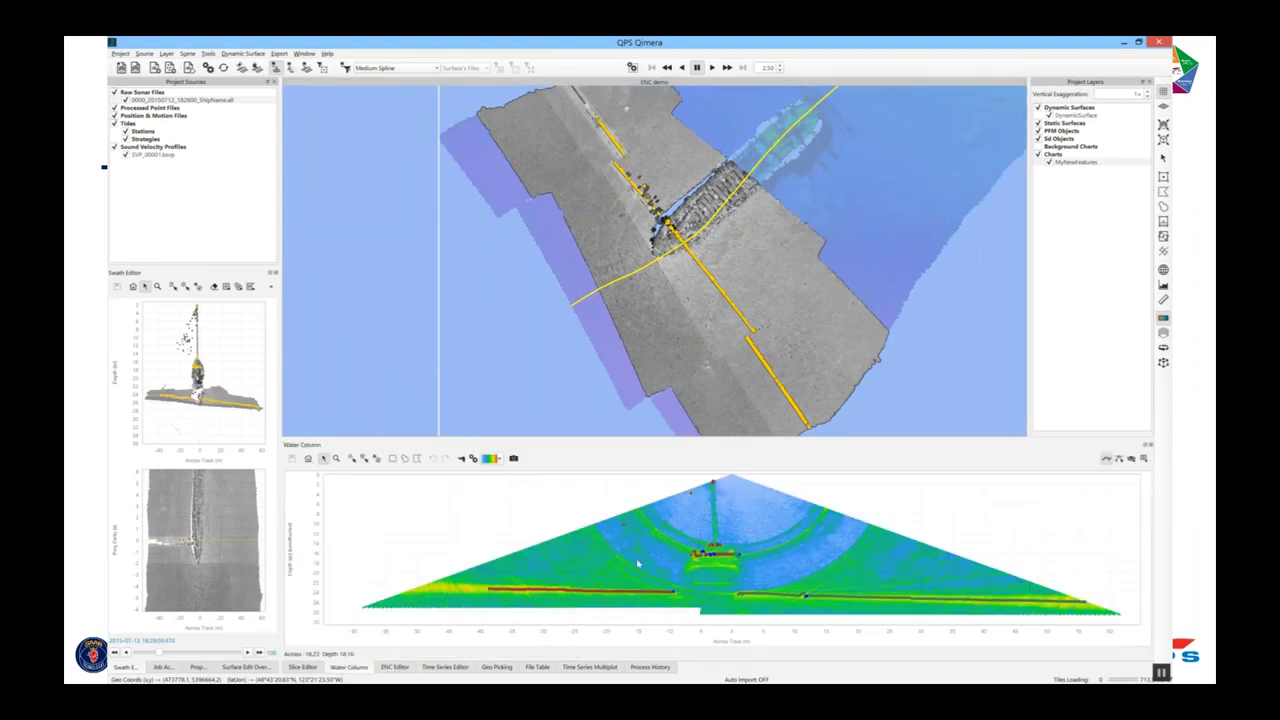
Show the water column side view for the entire line without soundings, zoomed to the wreck and its masts, and enlarge the display.
click(1147, 463)
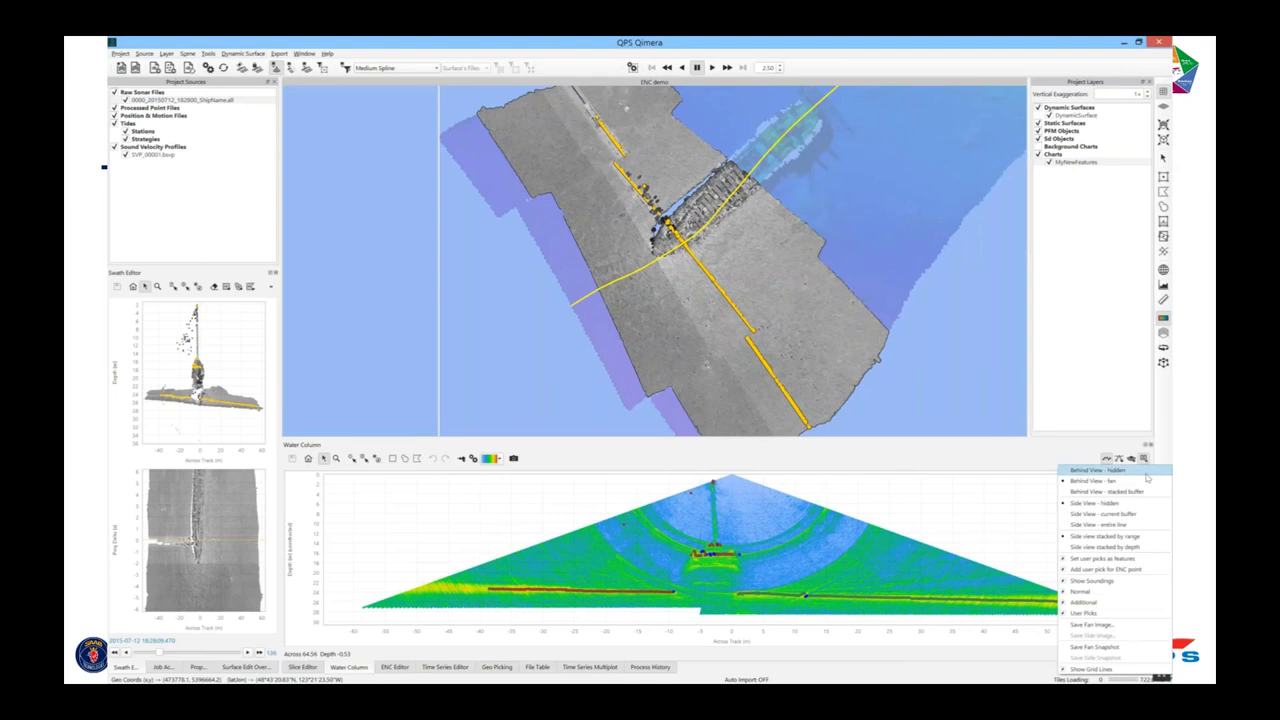
click(1134, 524)
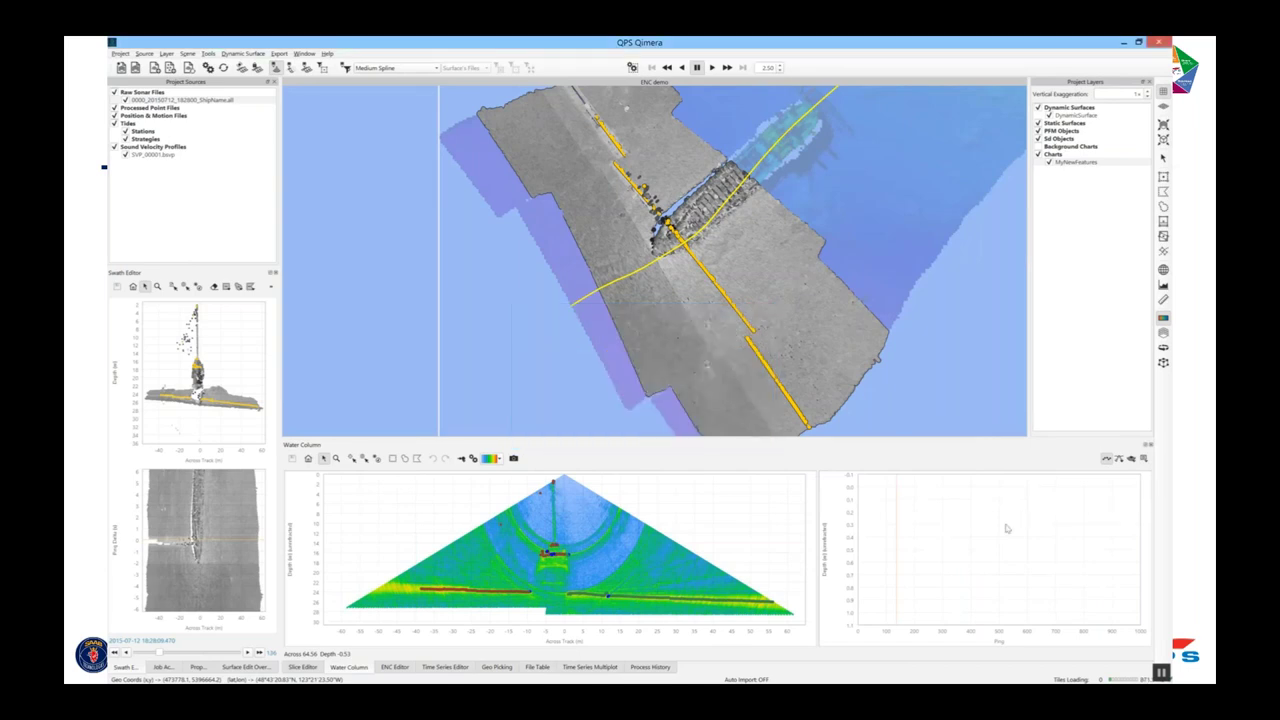
click(1107, 459)
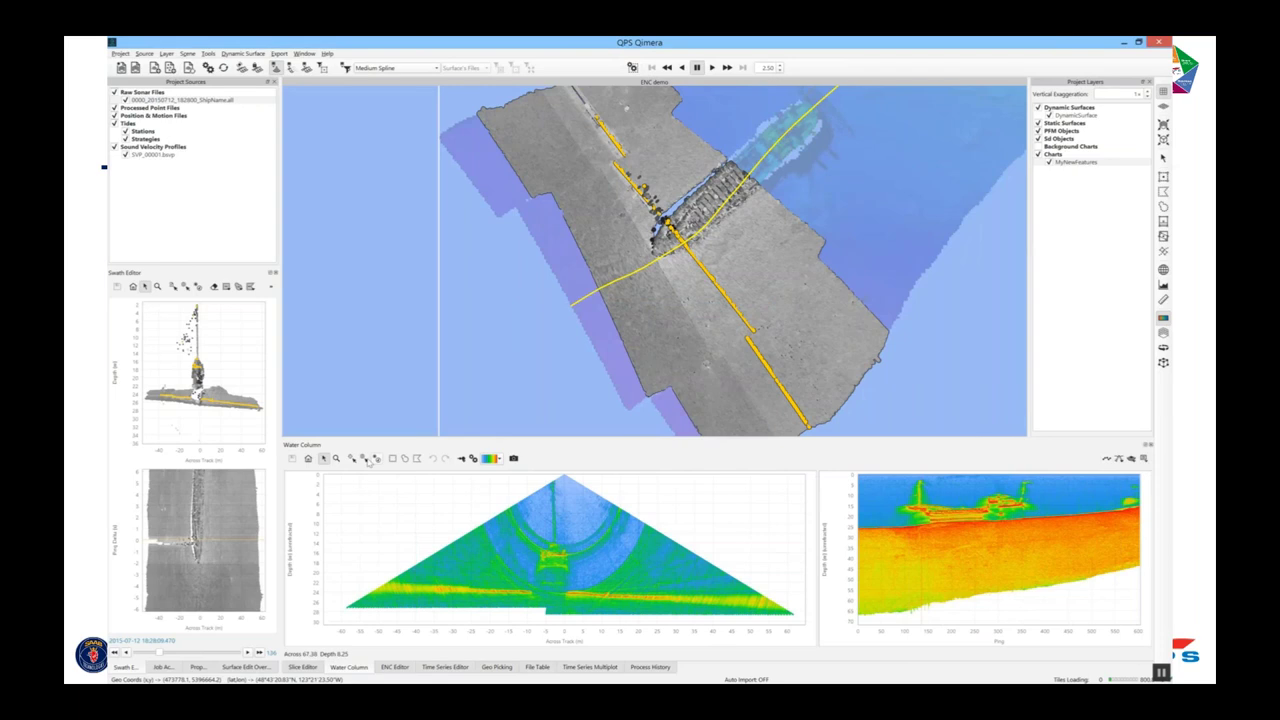
click(337, 459)
drag(891, 541, 1048, 477)
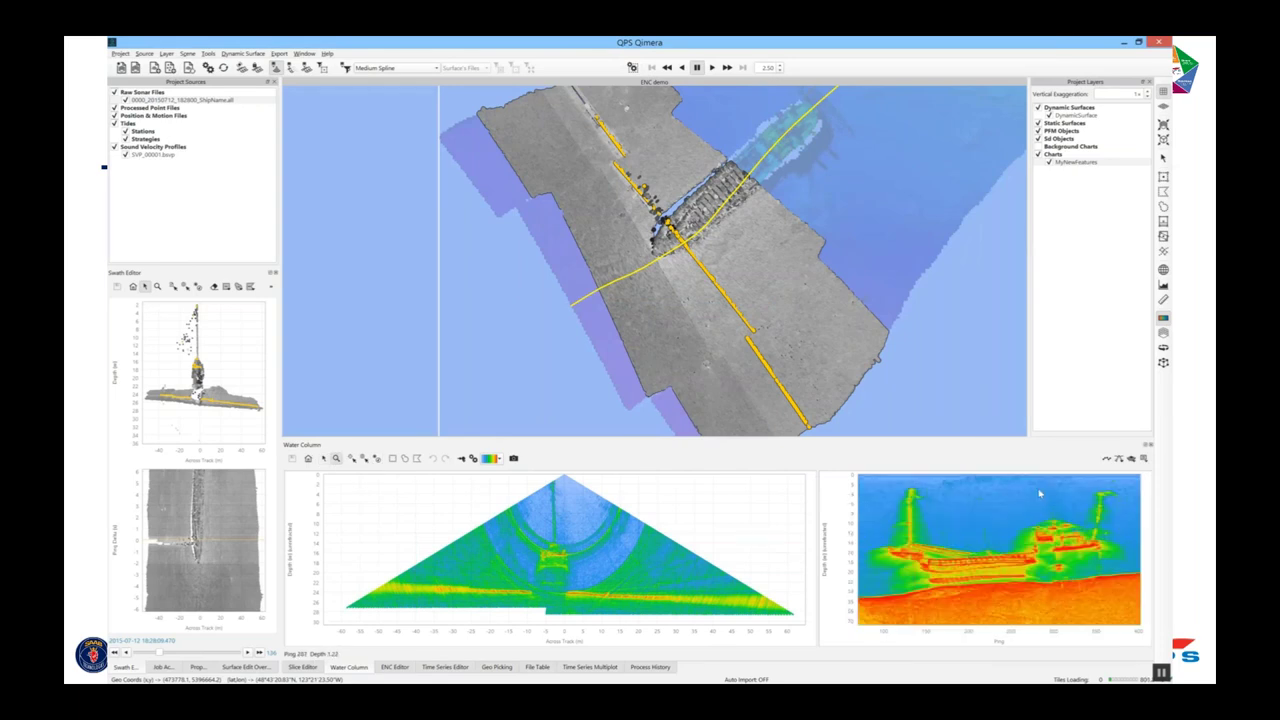
click(325, 459)
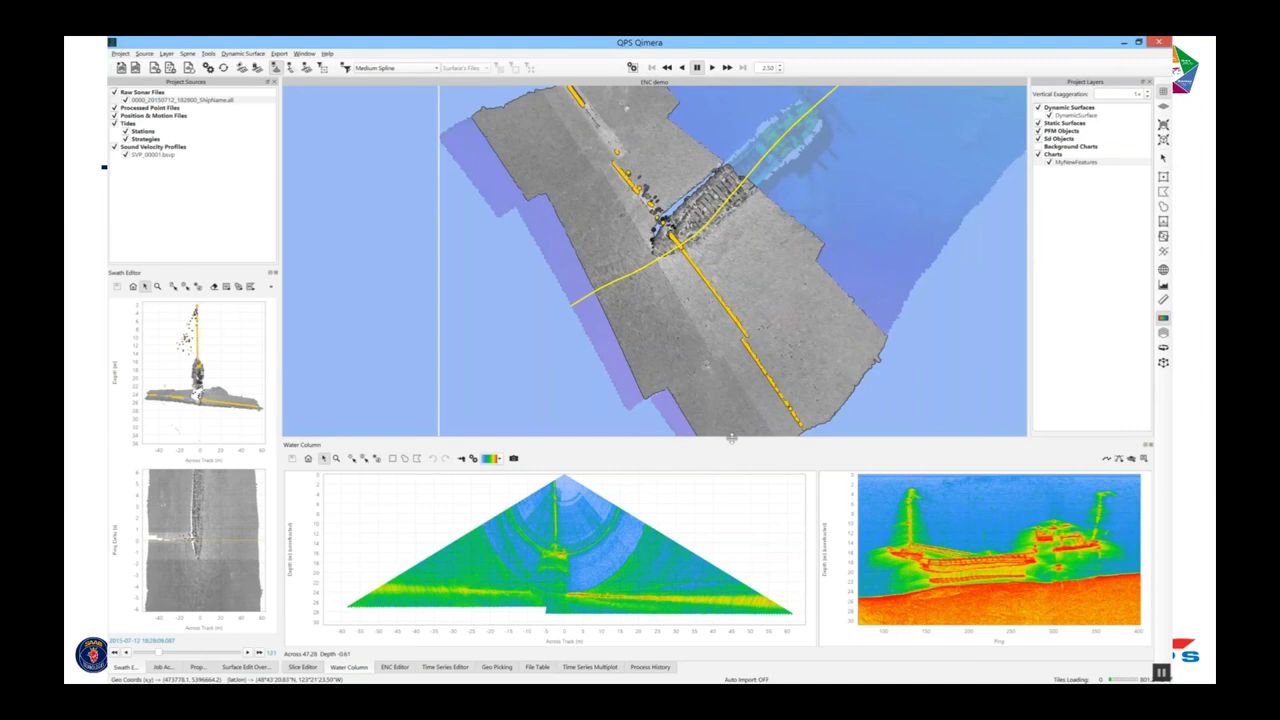
drag(731, 438, 745, 325)
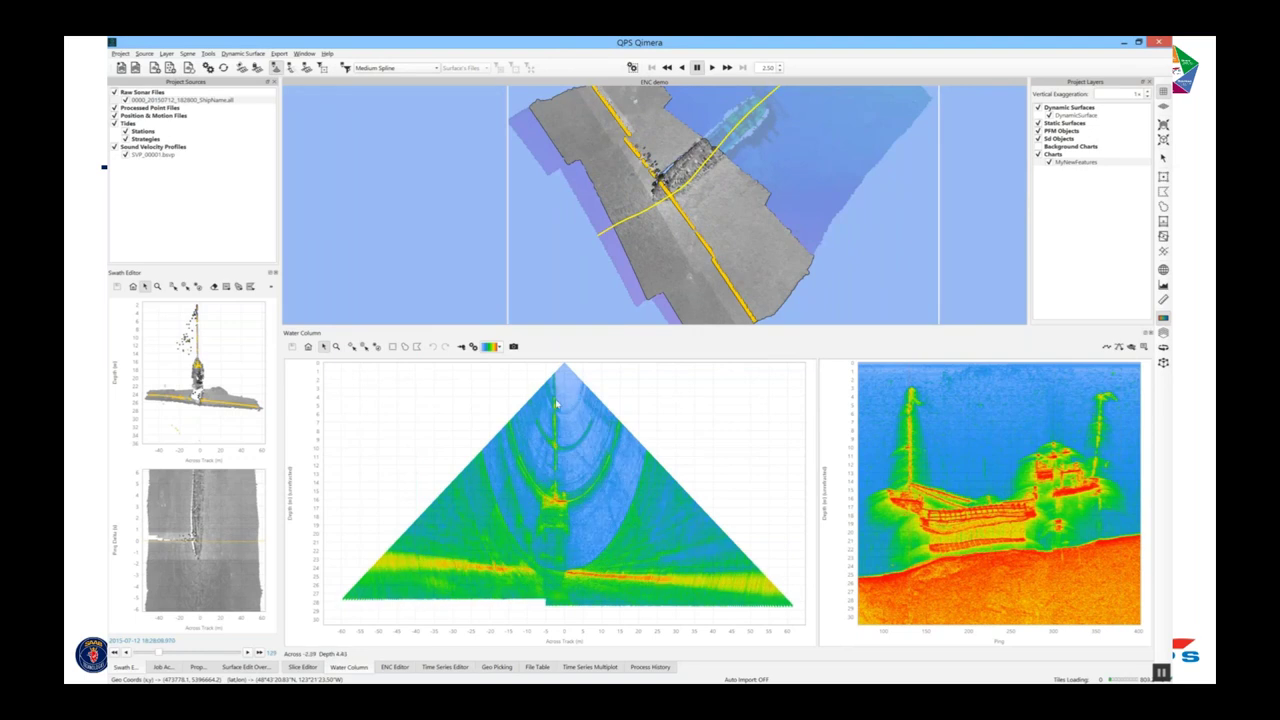
Place a point ENC object high on the mast line in the water column fan, with class WRECKS and CATWRK 2 - dangerous wreck.
click(378, 347)
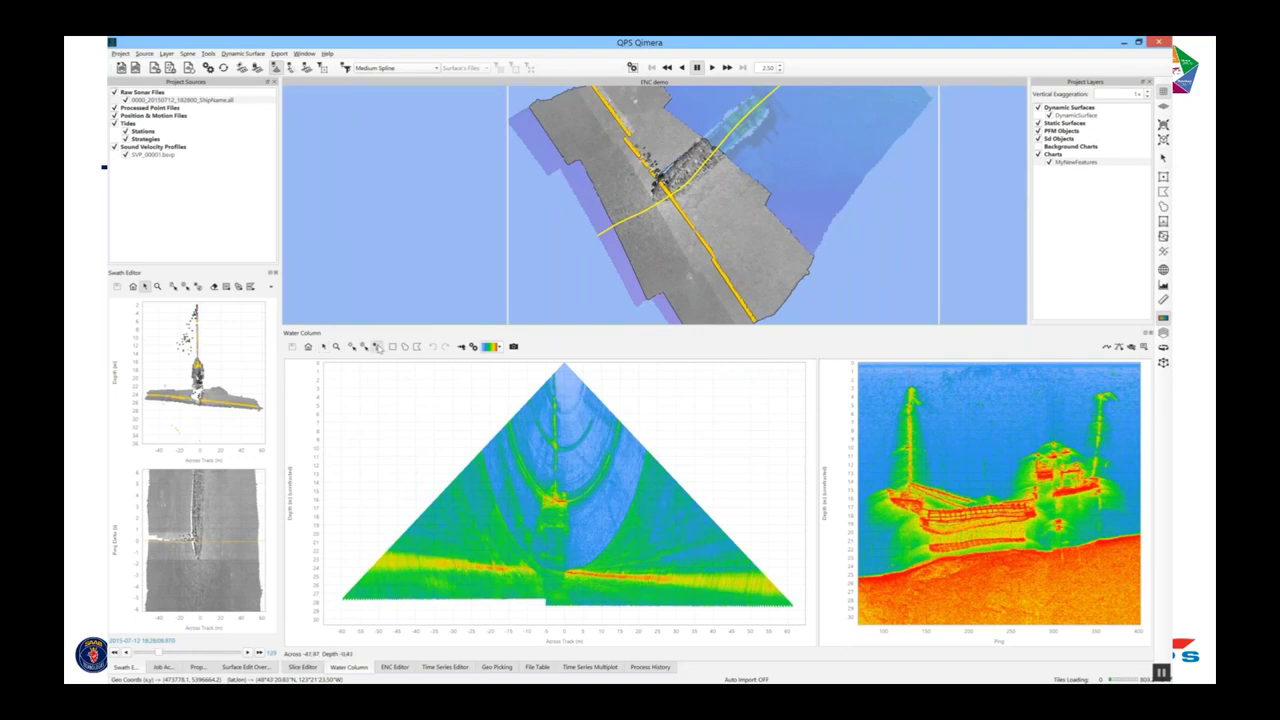
click(555, 403)
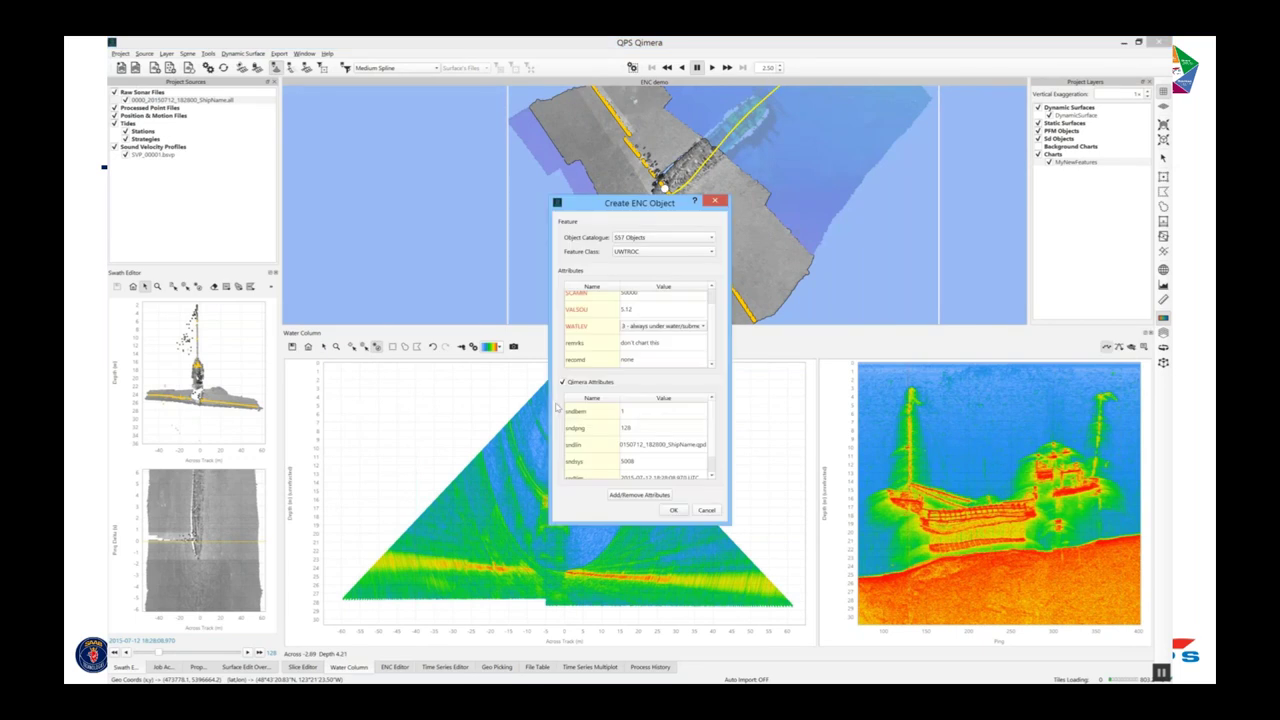
click(663, 251)
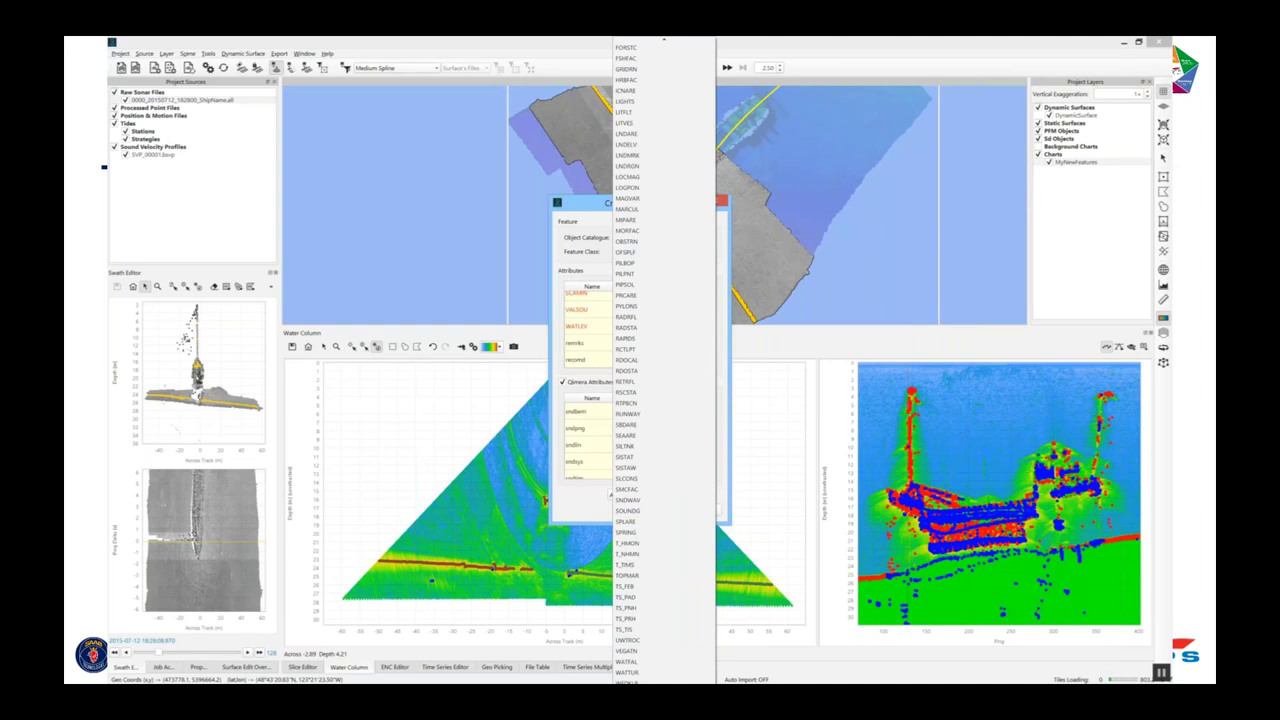
click(627, 693)
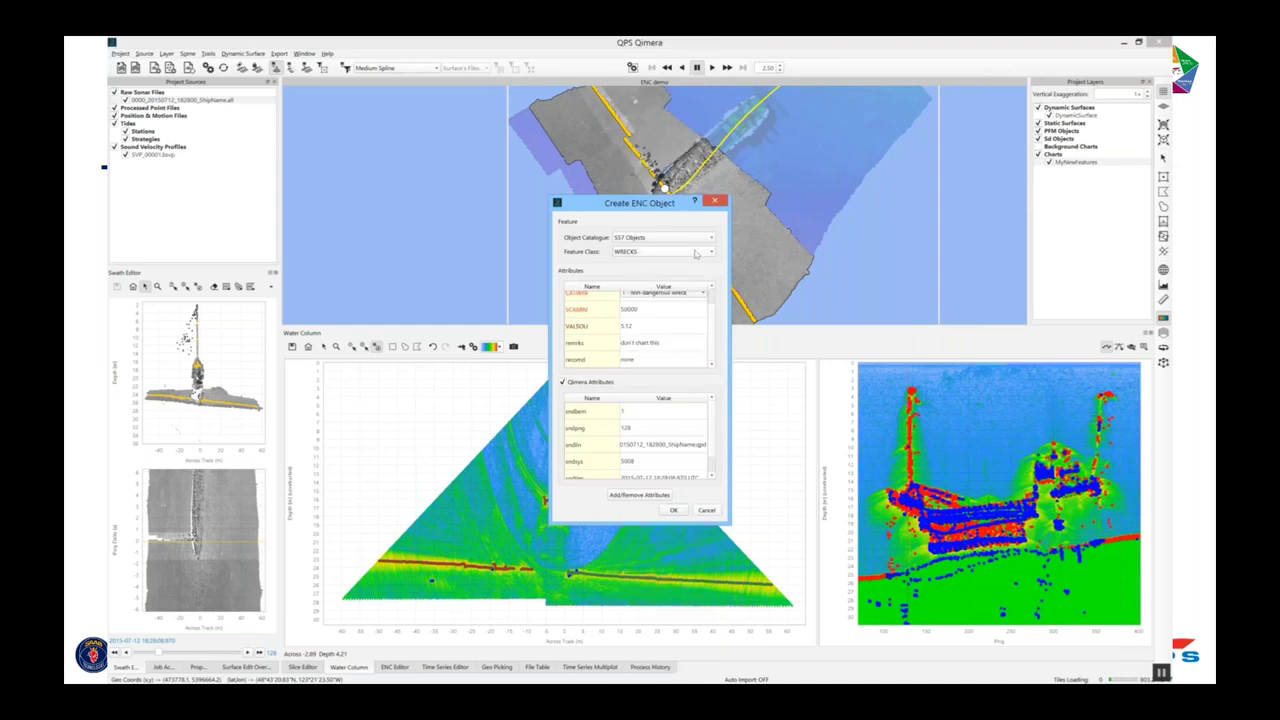
click(712, 287)
click(680, 299)
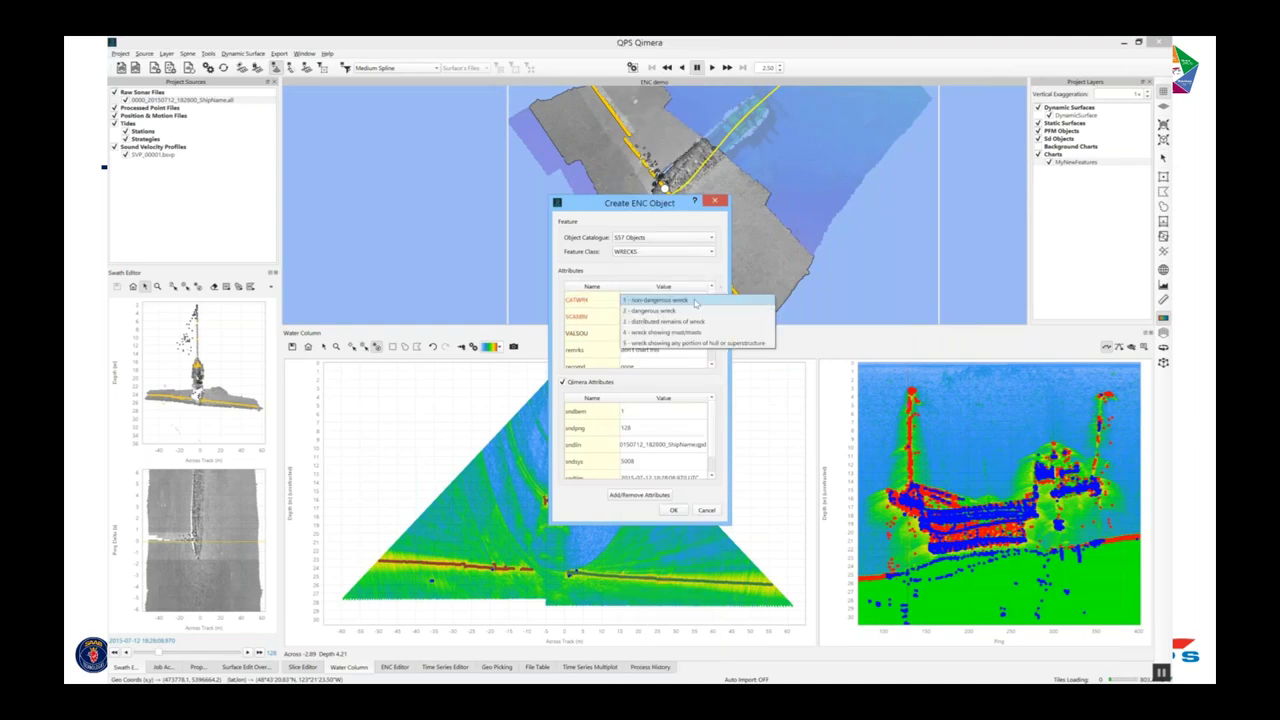
click(690, 314)
Set remrks to "line from mast to surface buoy" and recomd to "update chart", create the ENC object, and select its record in the feature list.
double_click(646, 334)
double_click(675, 350)
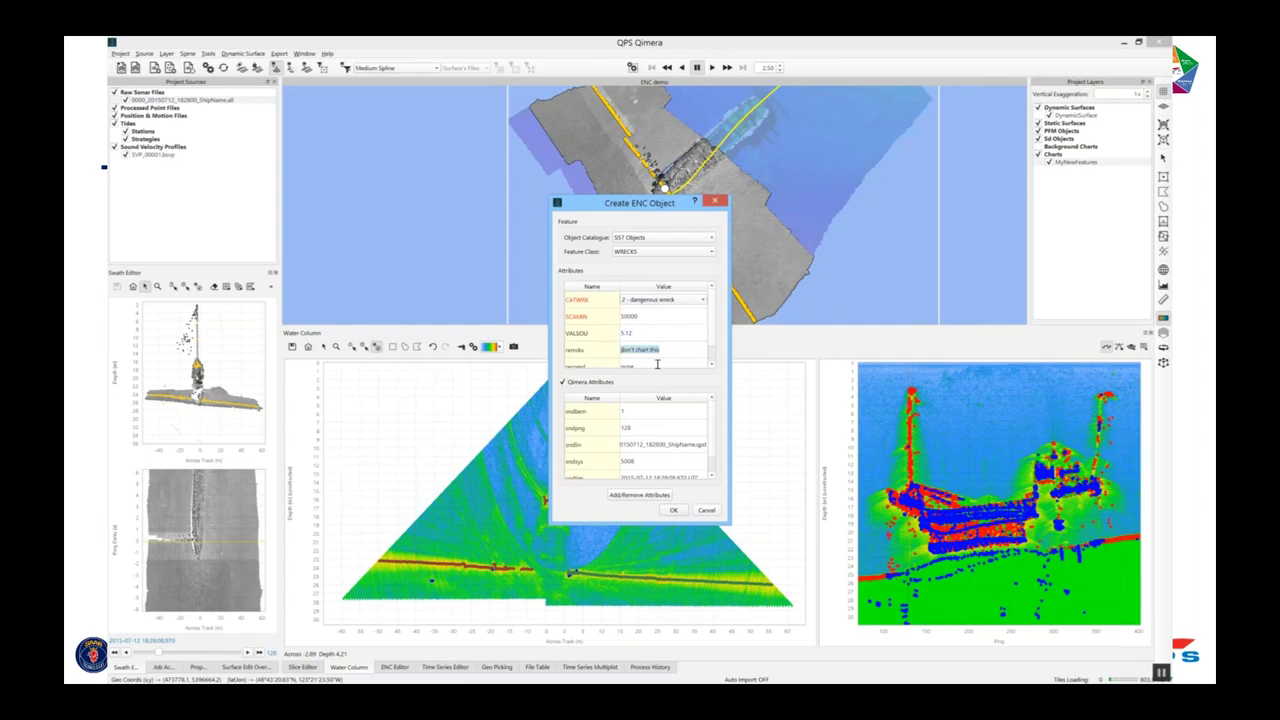
text(line from mast to surface buoy)
drag(713, 326, 713, 348)
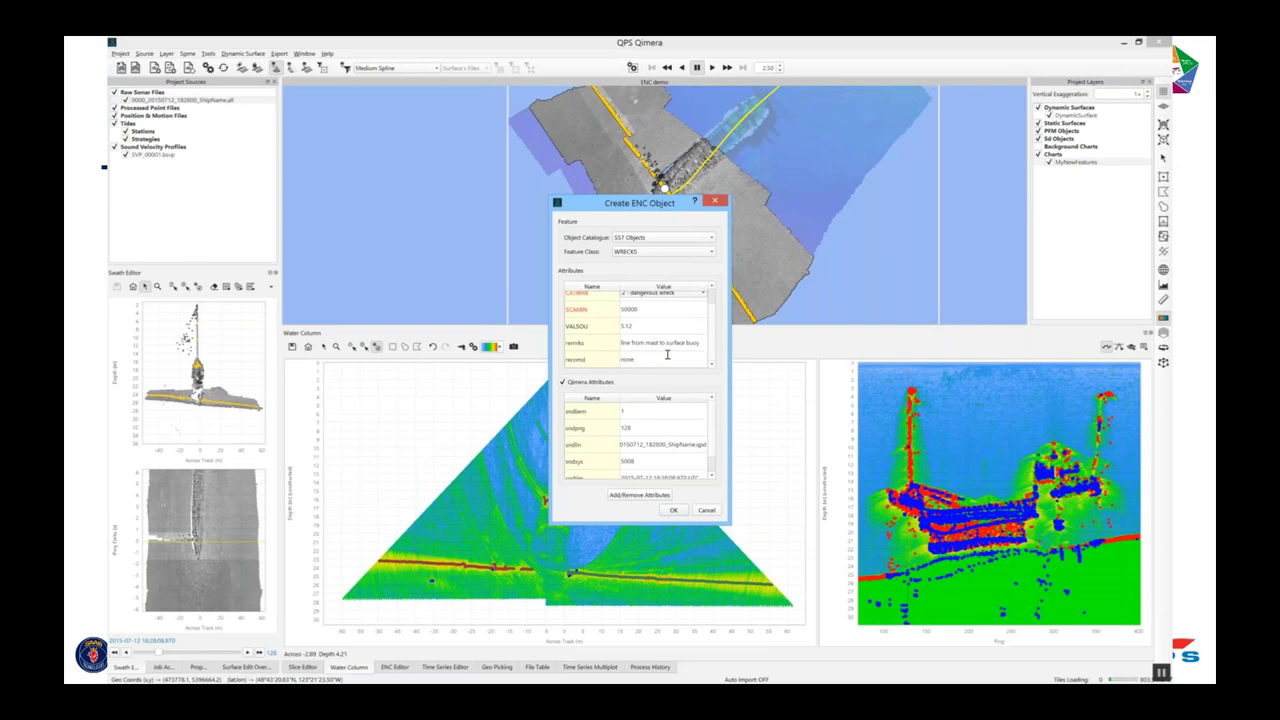
double_click(618, 360)
text(update chart)
click(673, 511)
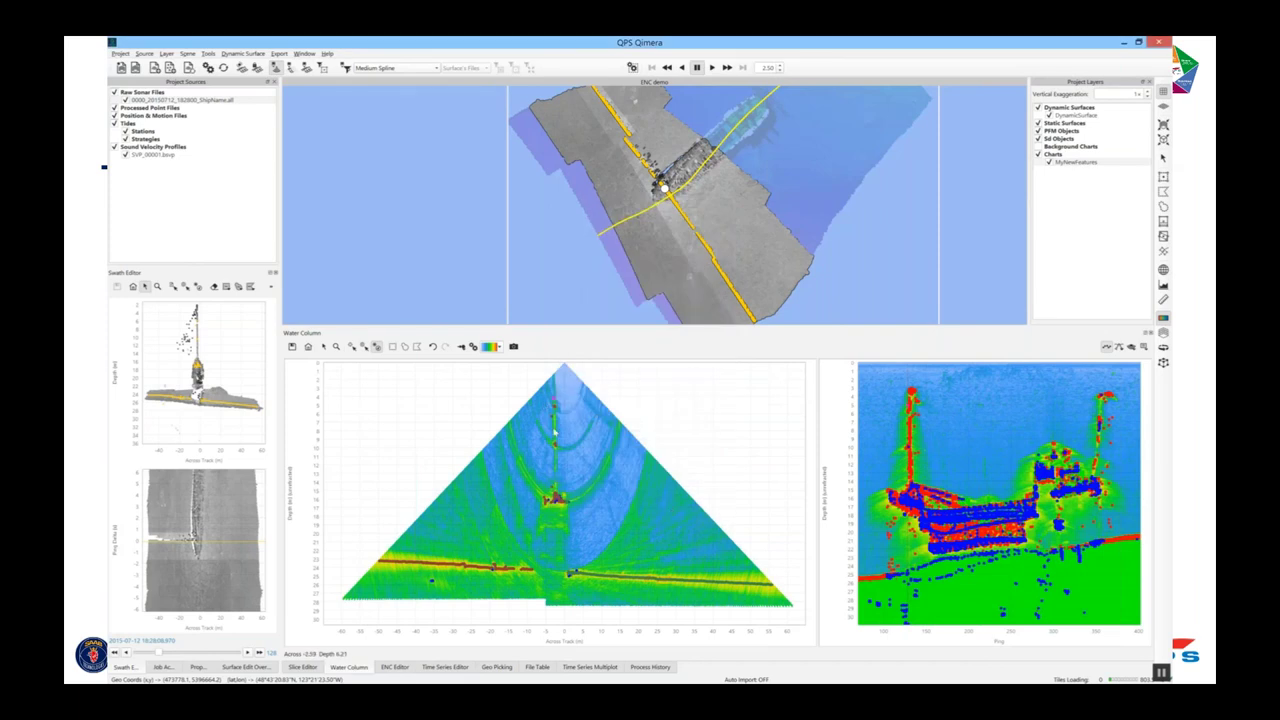
click(396, 667)
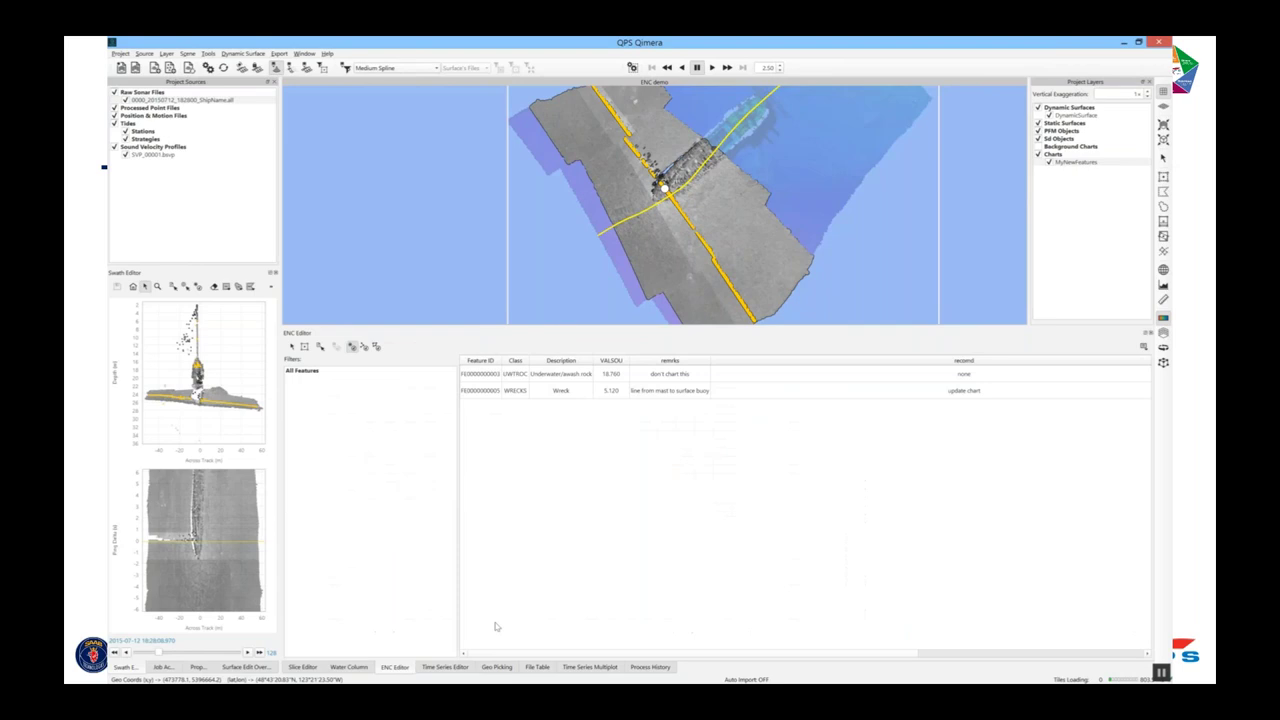
click(592, 392)
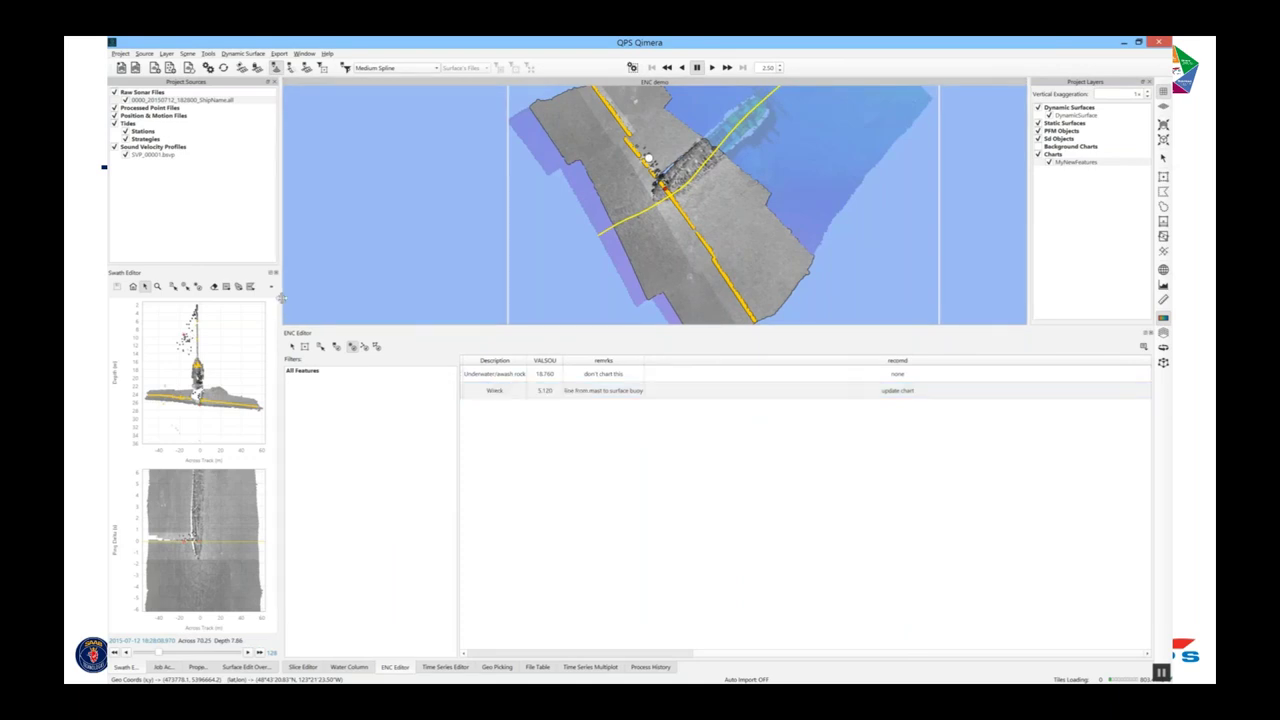
Widen the Swath Editor, bring the wreck's superstructure into the swath with its water column, and zoom in on its soundings.
drag(281, 297, 410, 311)
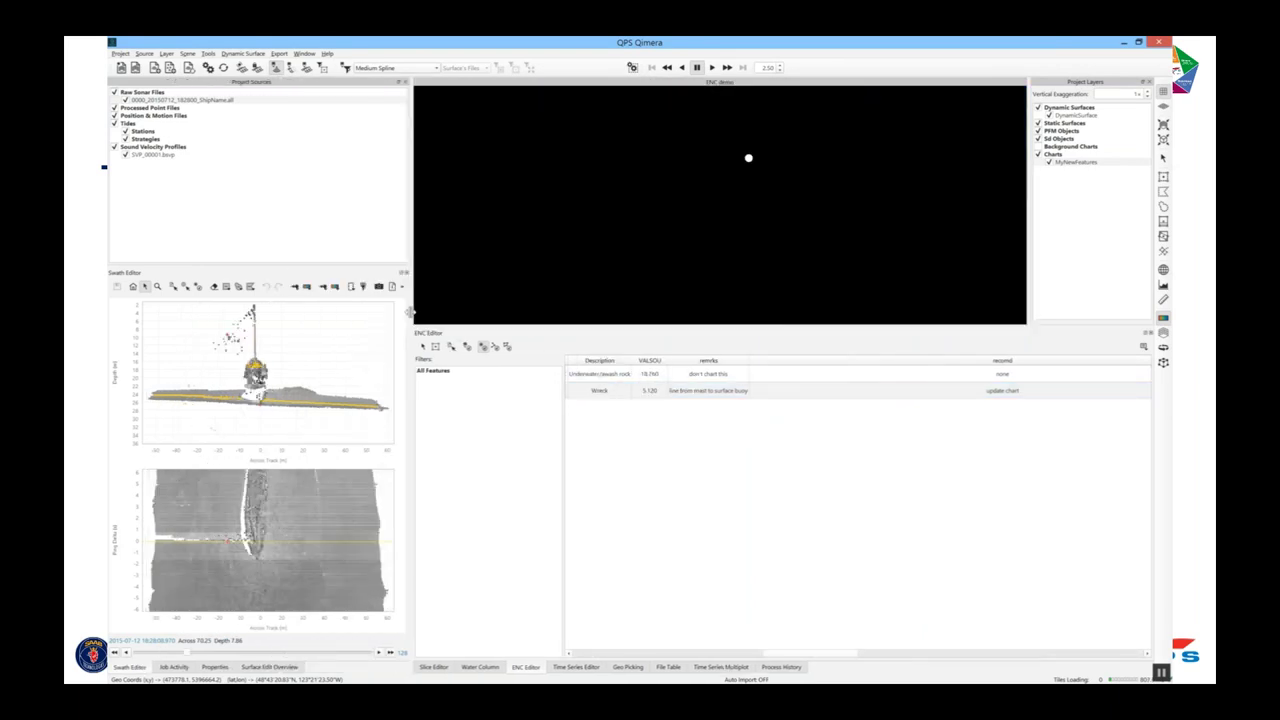
click(479, 667)
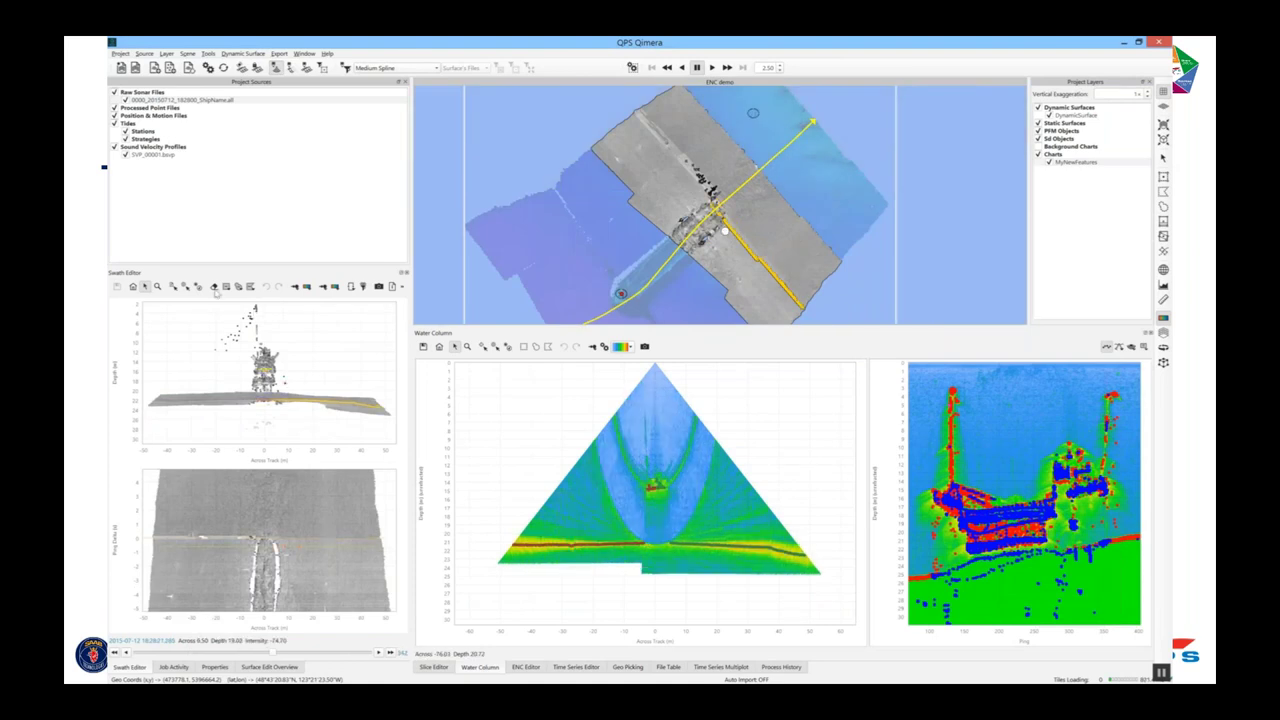
click(157, 286)
drag(212, 408, 313, 306)
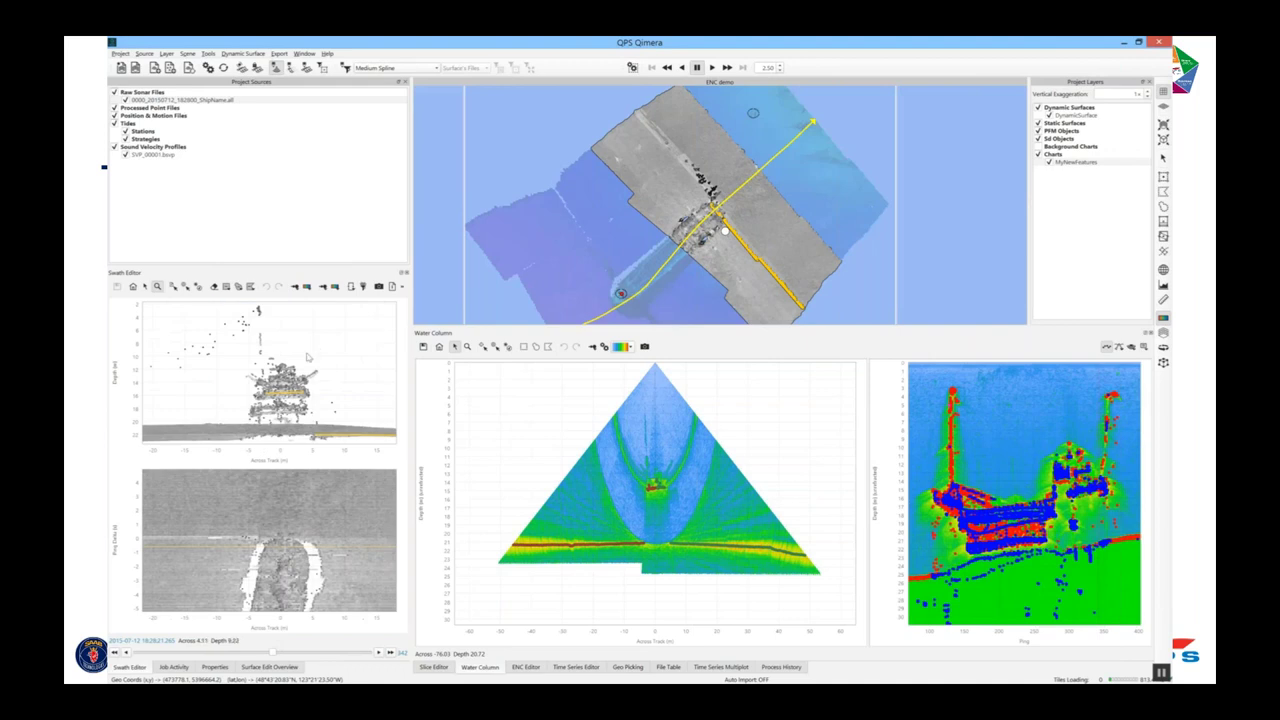
Create a WRECKS point ENC object on the uppermost superstructure sounding in the swath, keeping the prefilled attributes.
click(198, 287)
click(283, 366)
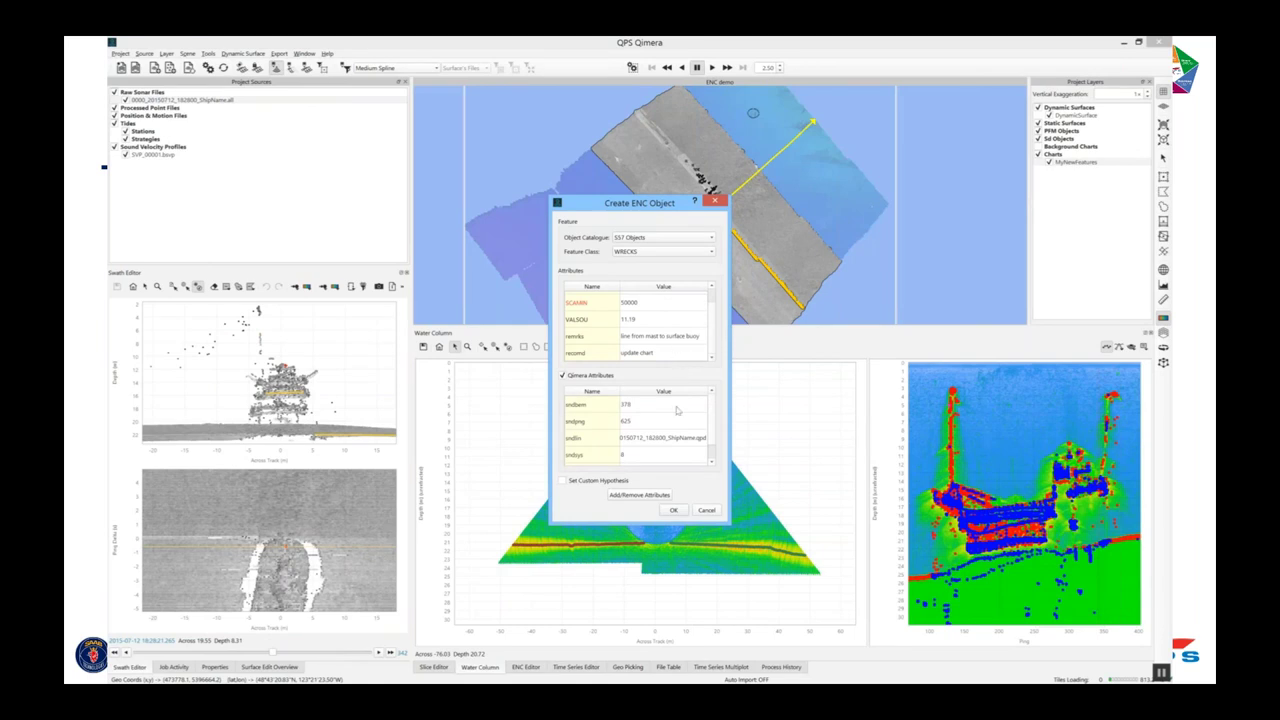
click(674, 511)
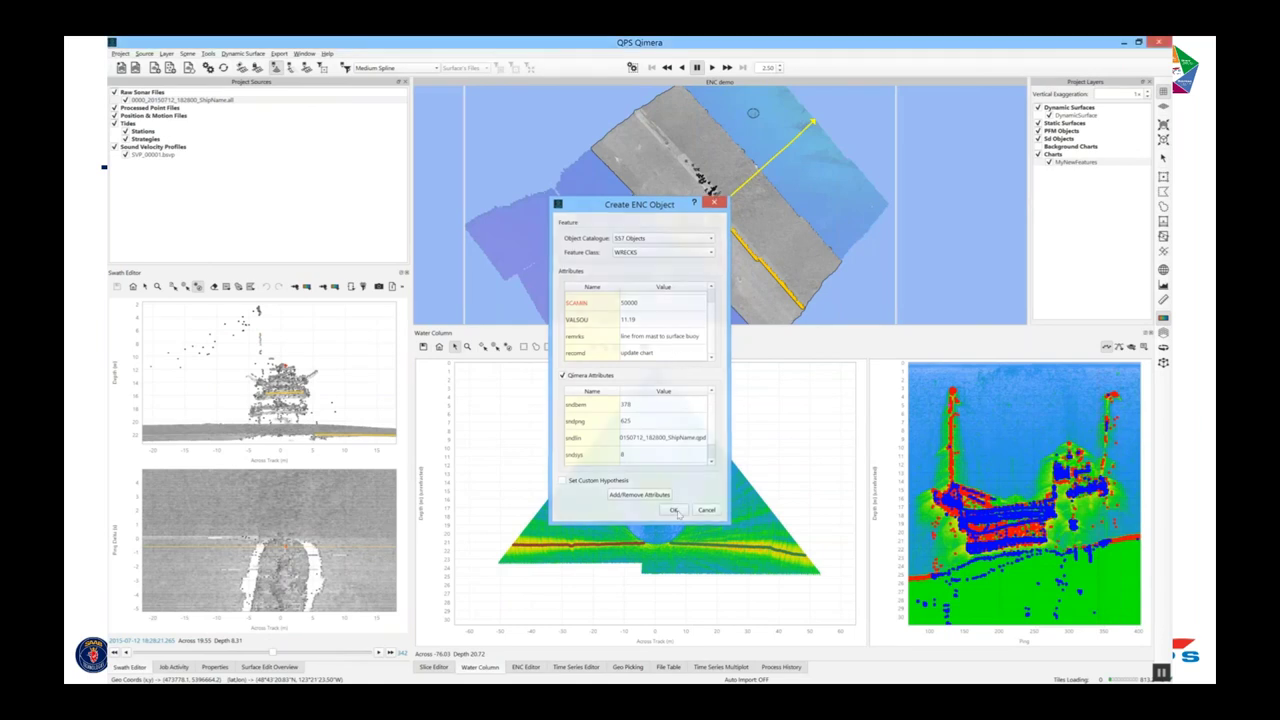
Review the superstructure wreck's record in the ENC feature list, then end swath editing and process the added water column picks.
click(521, 668)
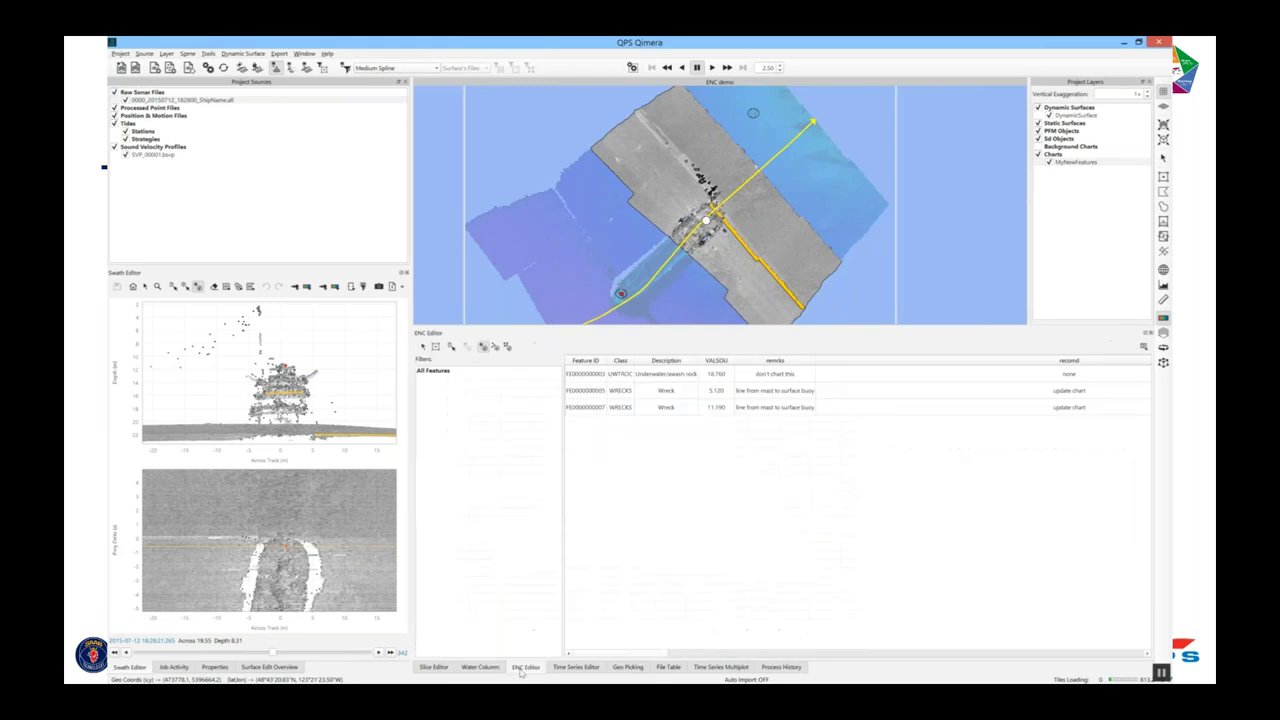
click(680, 408)
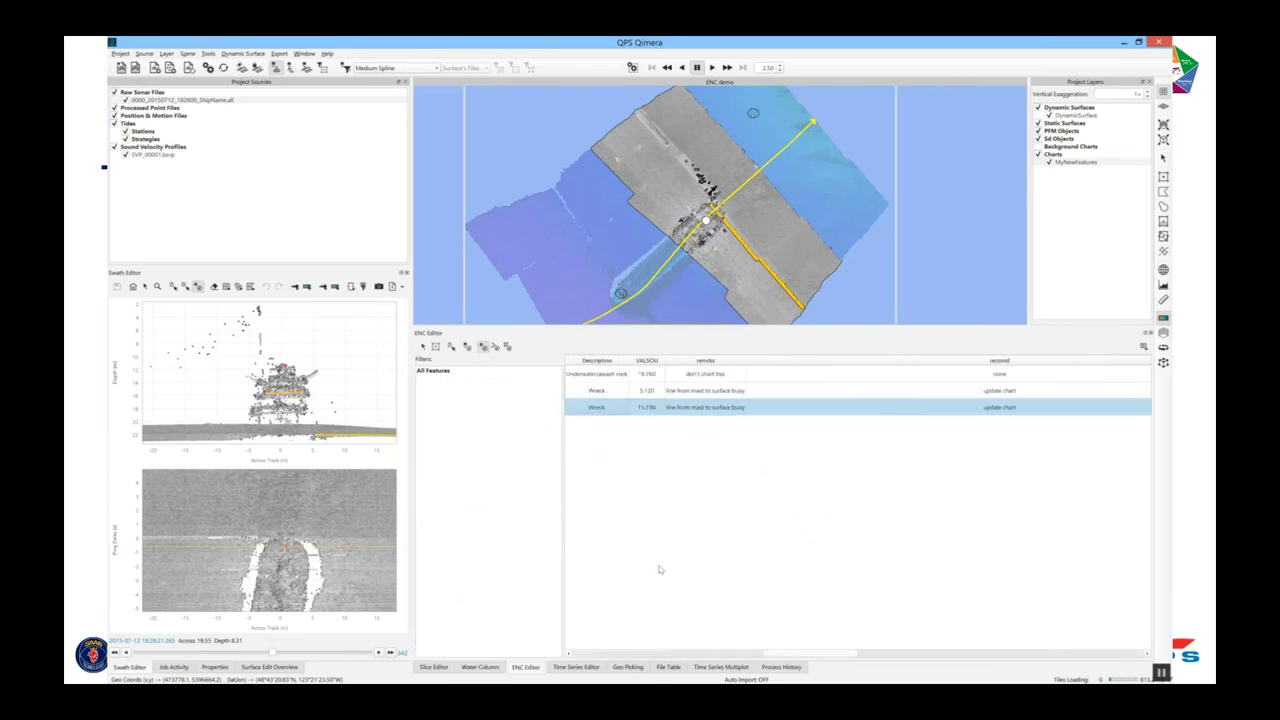
click(648, 654)
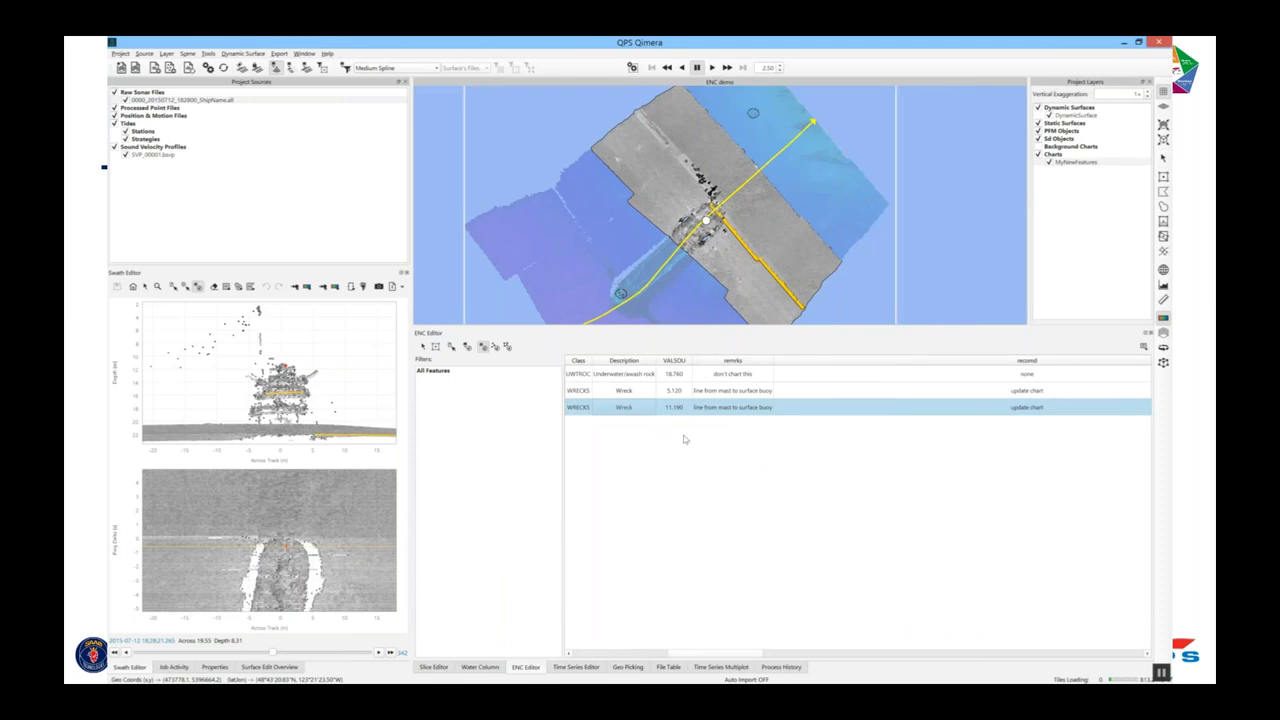
click(274, 65)
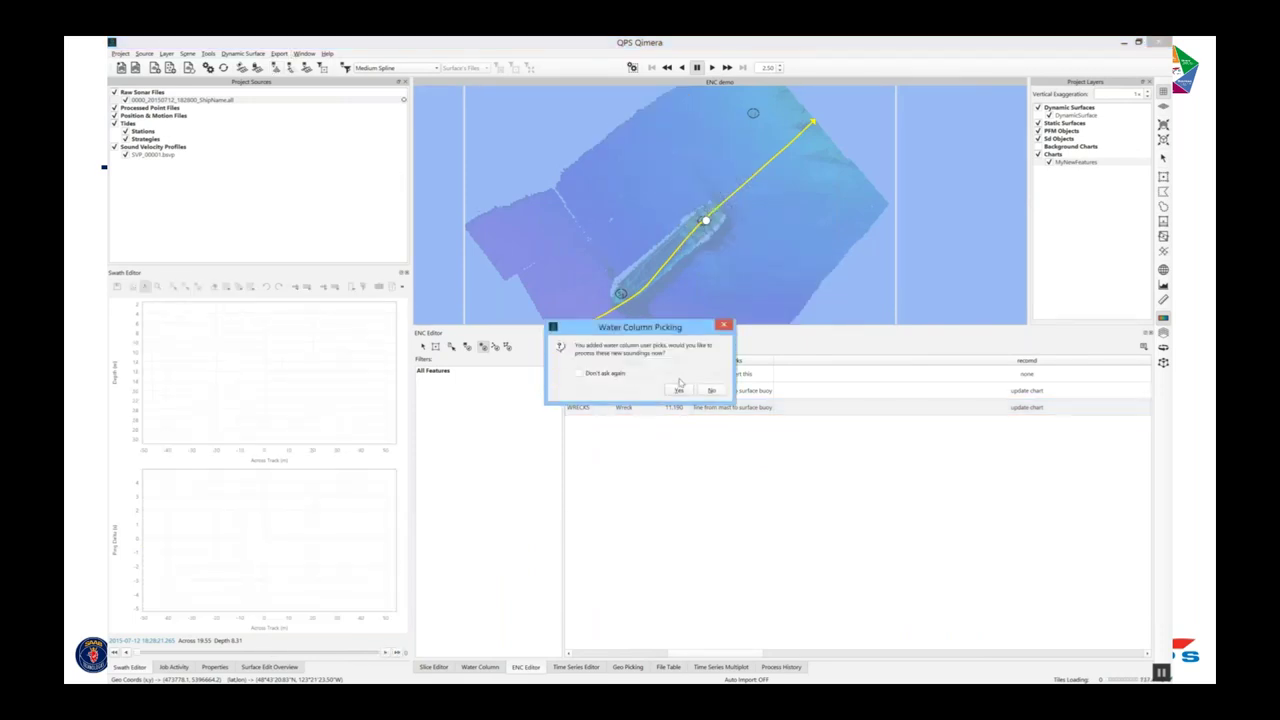
click(679, 390)
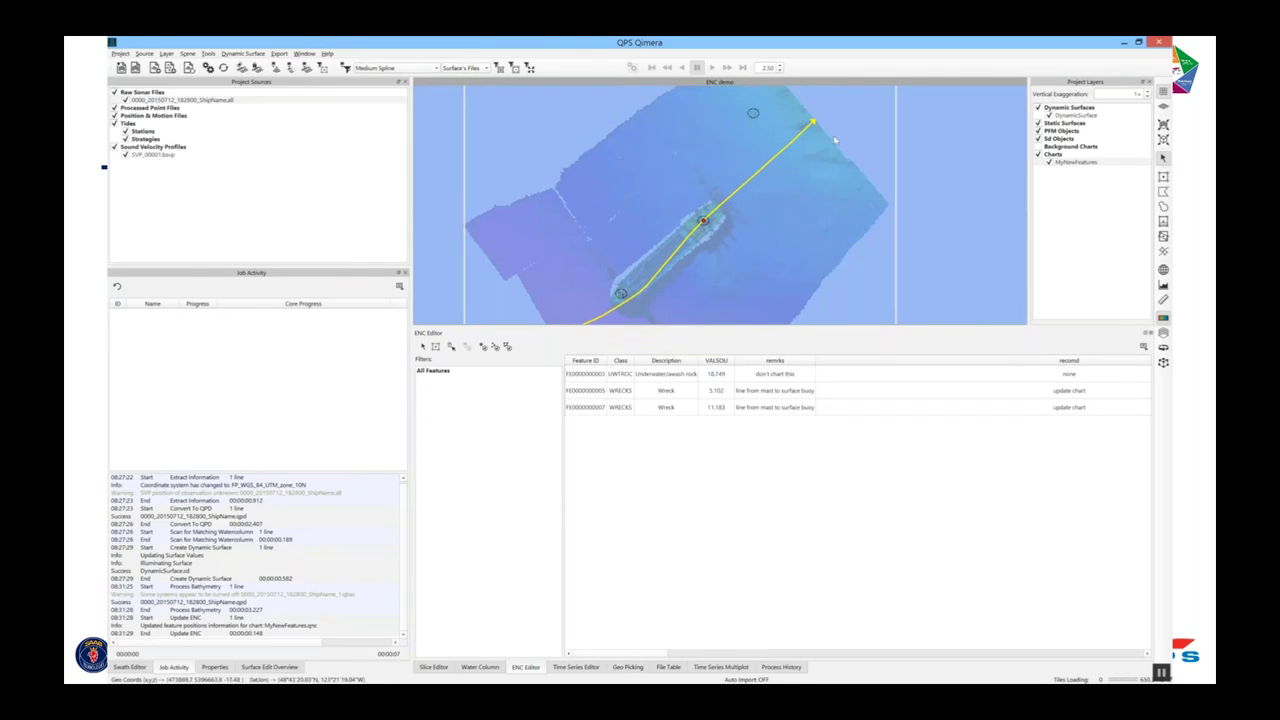
Open slice editing and fit a rotated selection box around the entire wreck, aligned with its length.
click(293, 69)
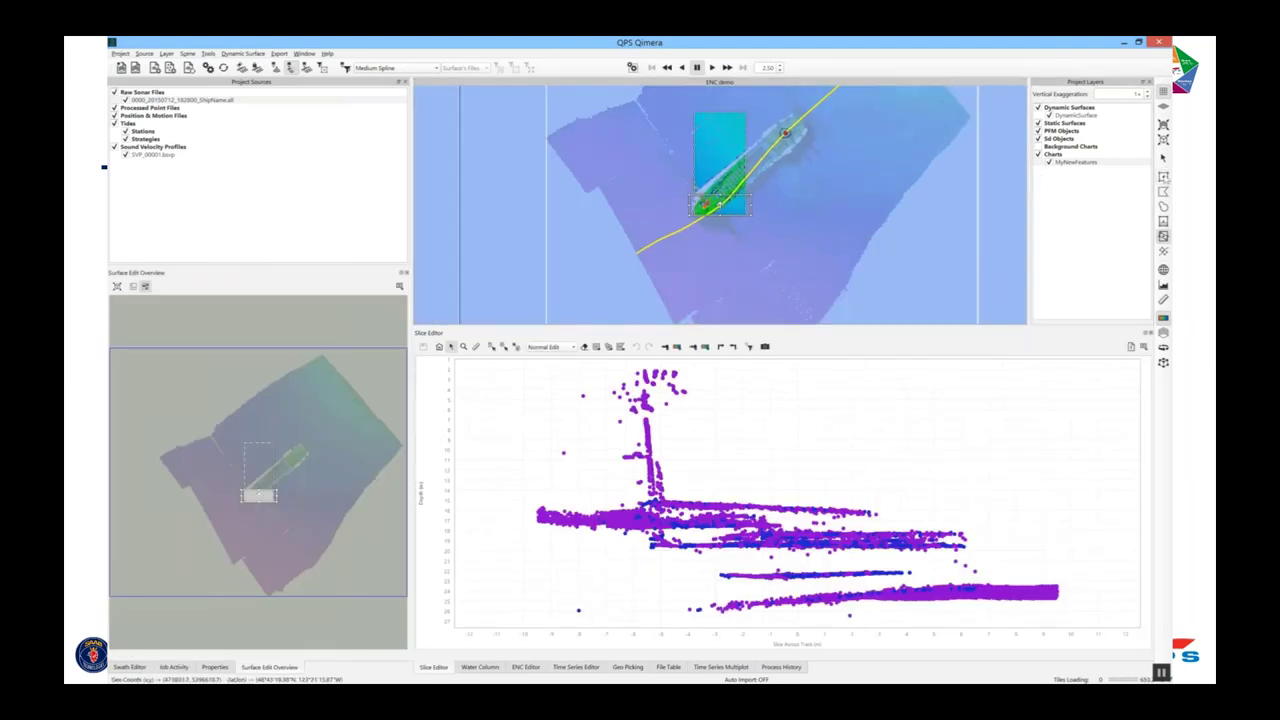
click(1164, 178)
drag(720, 161, 705, 165)
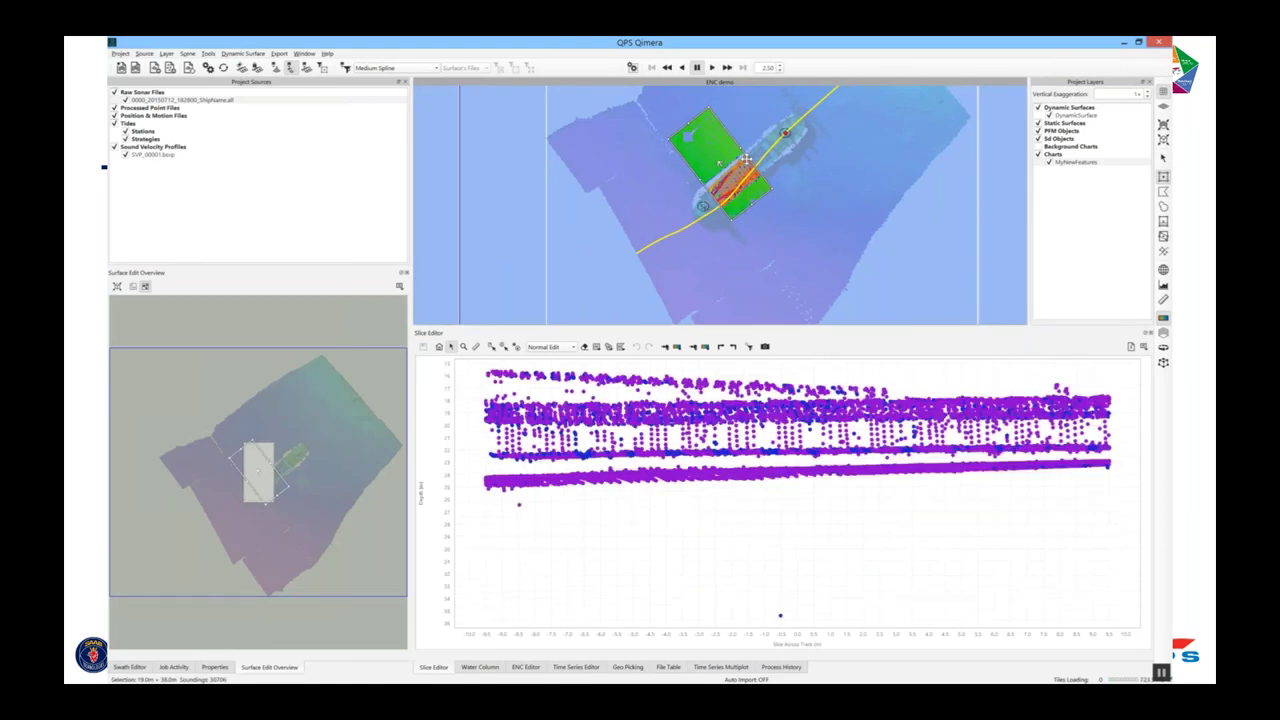
drag(719, 163, 767, 98)
drag(719, 163, 786, 131)
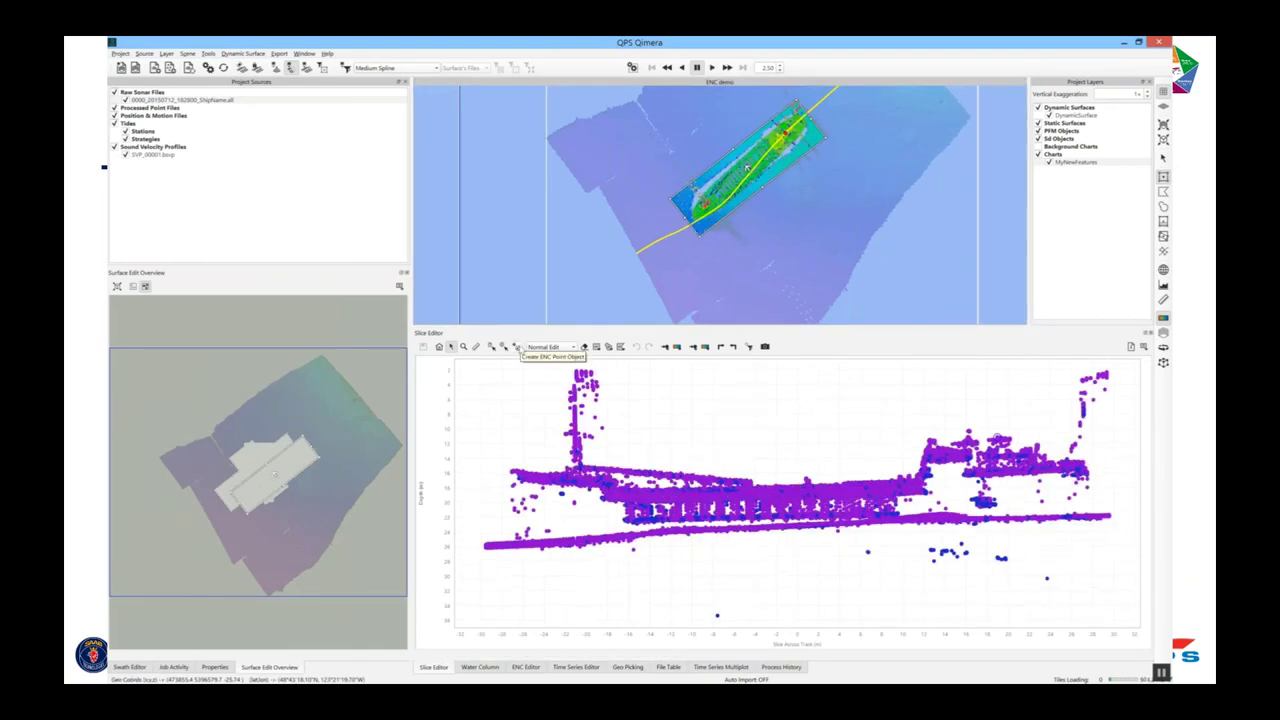
Create a WRECKS point ENC object on the raised mid-deck sounding in the slice, with remrks "center of wreck".
click(517, 347)
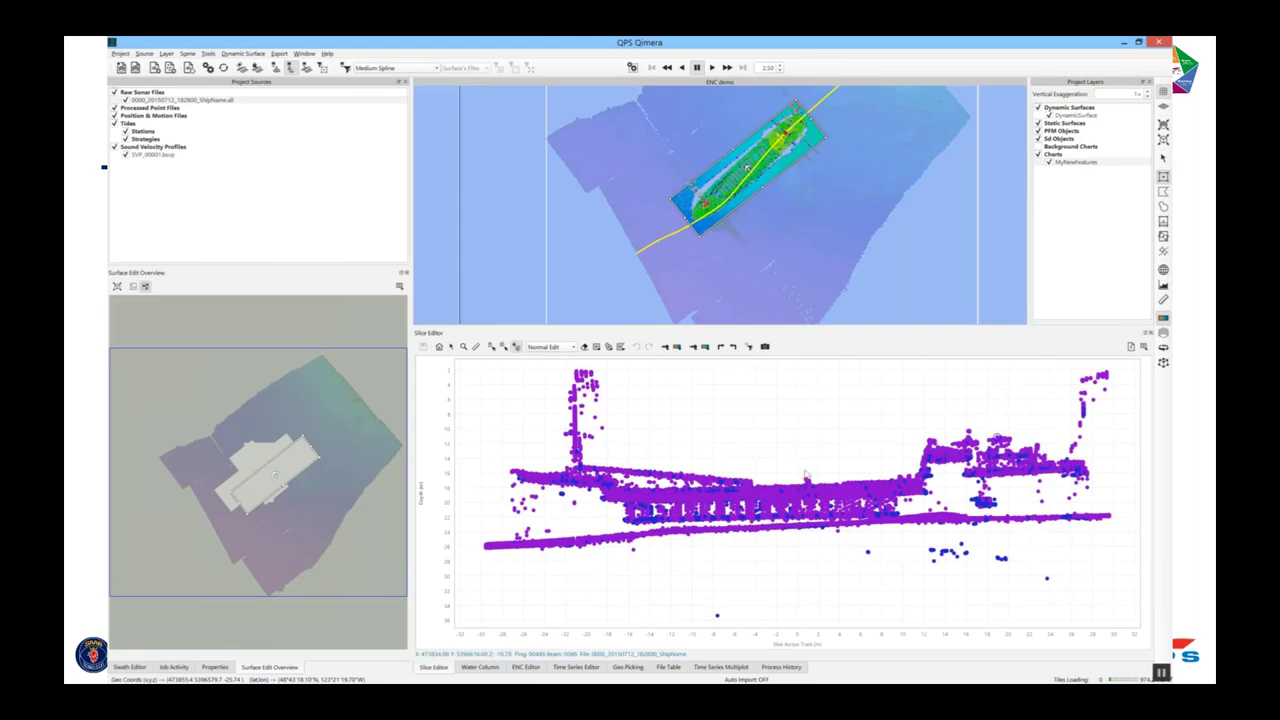
click(805, 474)
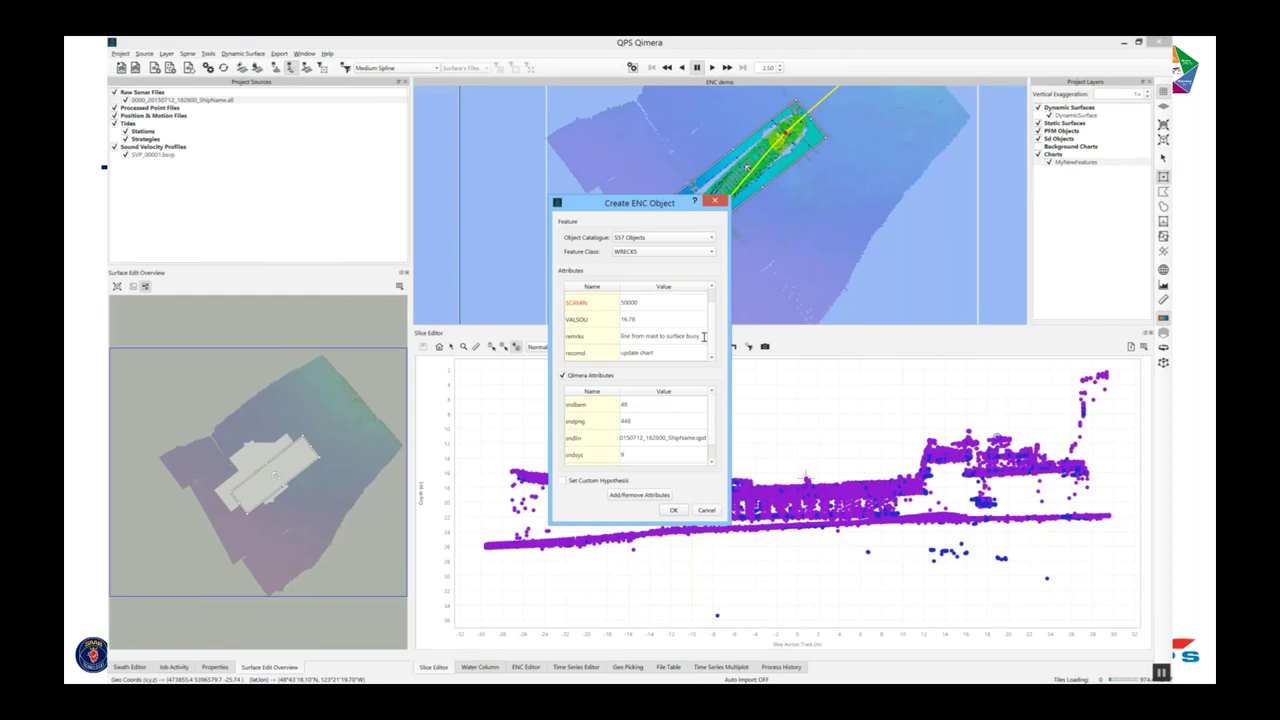
double_click(653, 318)
double_click(695, 336)
text(none, cert)
key(BackSpace)
key(BackSpace)
key(BackSpace)
key(BackSpace)
key(BackSpace)
key(BackSpace)
key(BackSpace)
key(BackSpace)
text(center of wreck)
click(672, 511)
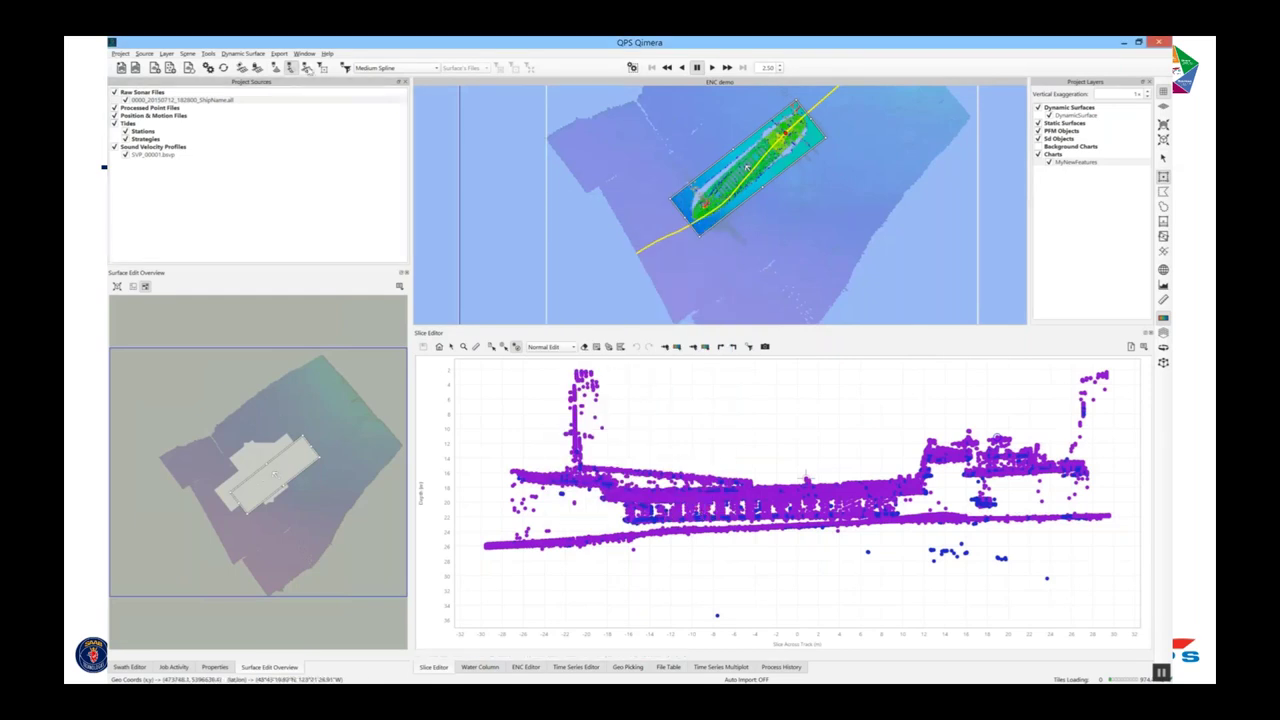
Open the selected wreck soundings in the 3D Editor and get a close side view of the midship section.
click(307, 72)
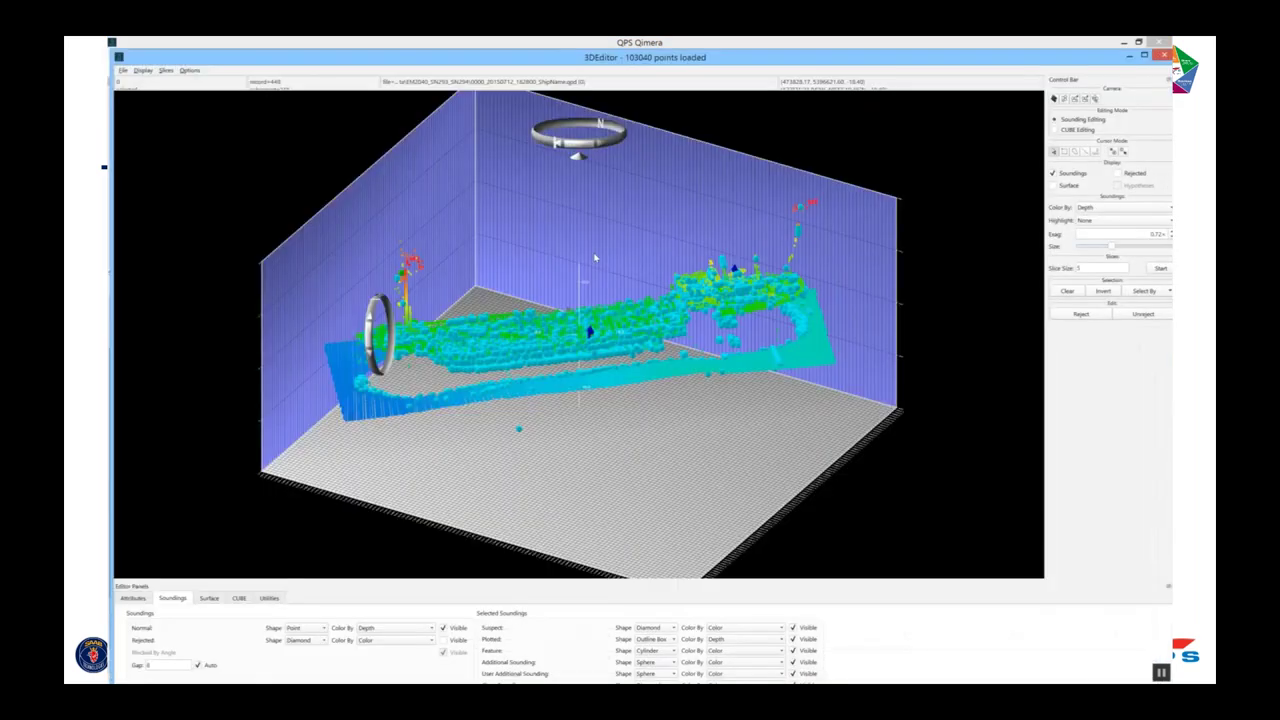
drag(594, 258, 578, 335)
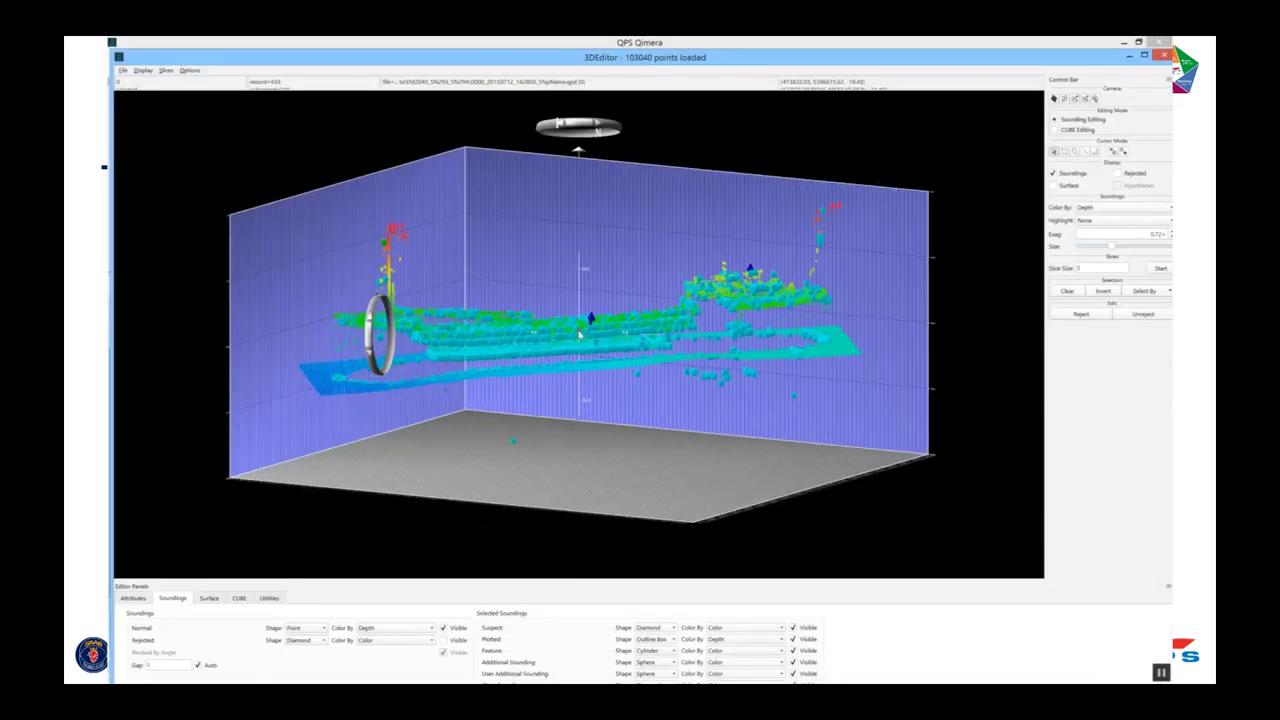
scroll(578, 335, up, 5)
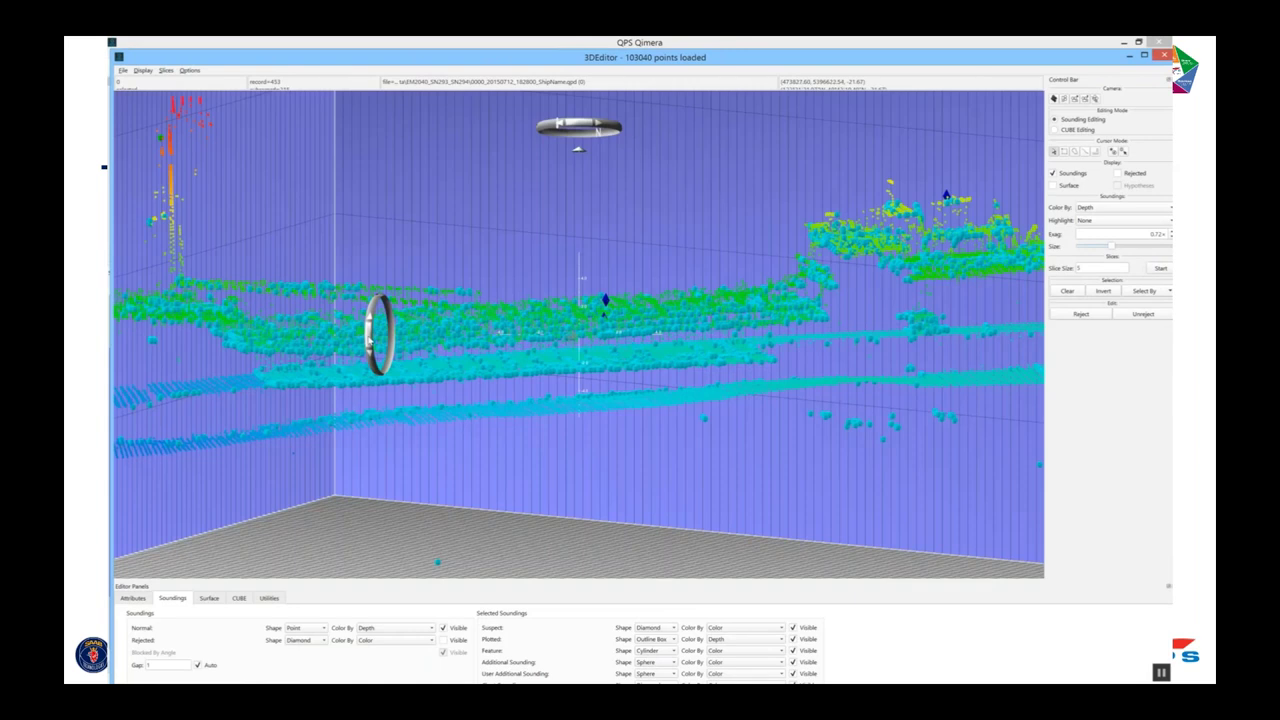
Create a WRECKS ENC object on the midship sounding with remrks "center of wreck point 2", and close the 3D Editor.
click(1123, 151)
click(604, 300)
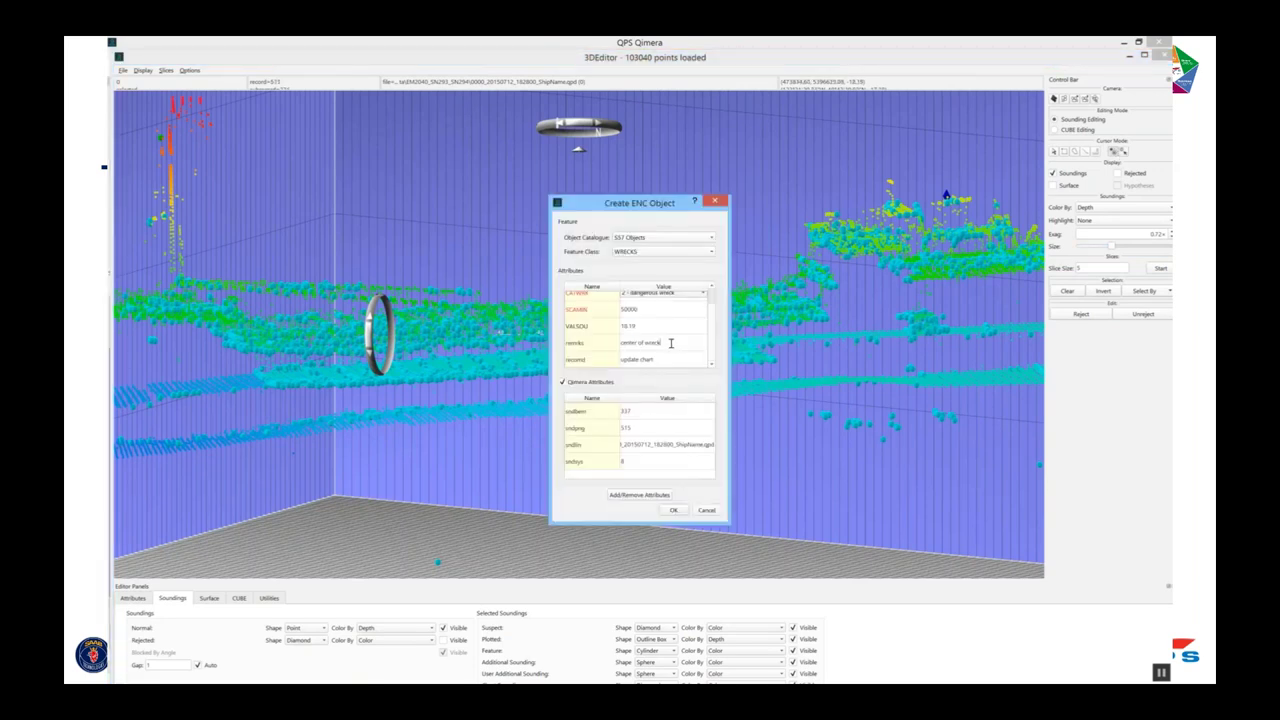
text(point 2)
click(671, 511)
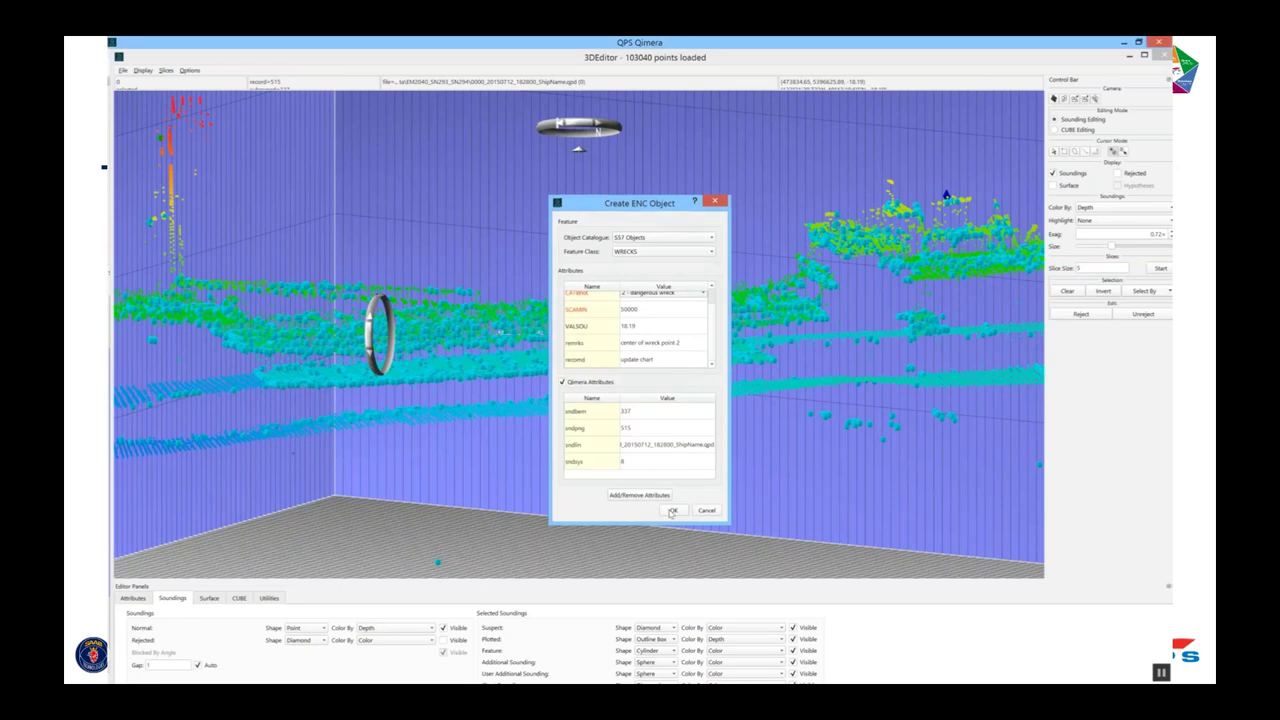
click(123, 70)
click(134, 90)
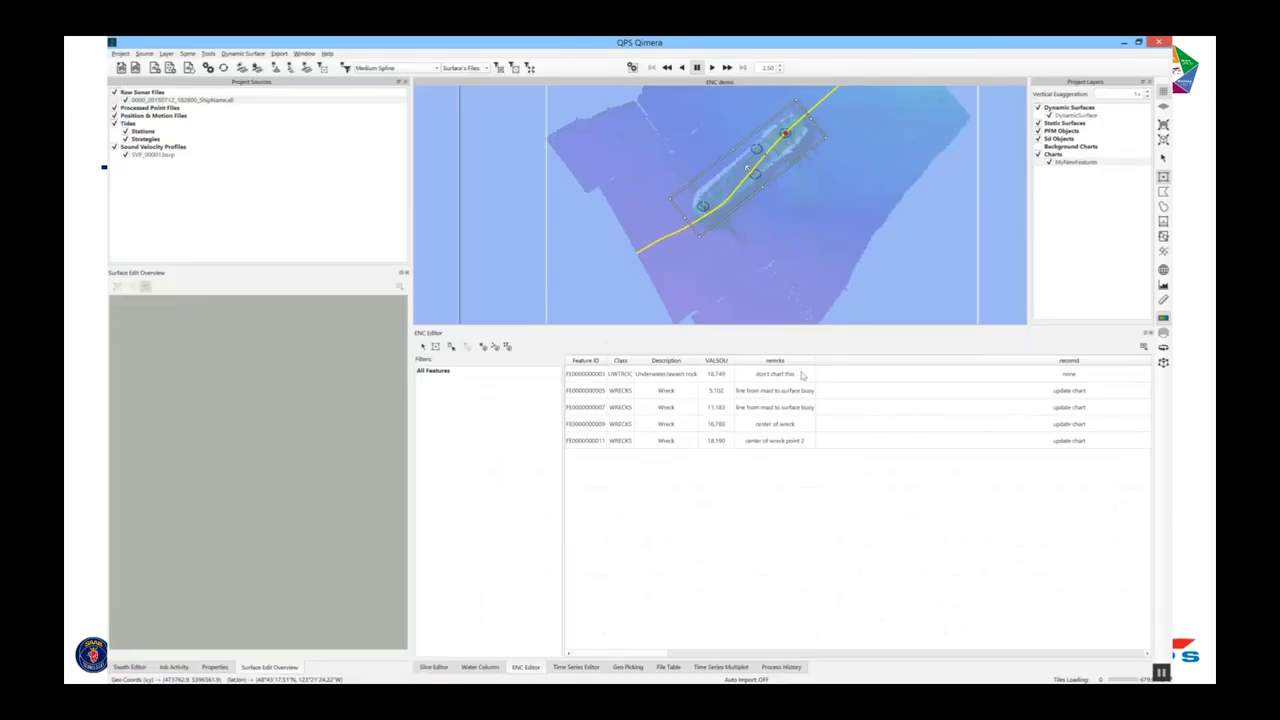
Select all records in the ENC feature list and bring their VALSOU and remrks columns back into view.
click(805, 374)
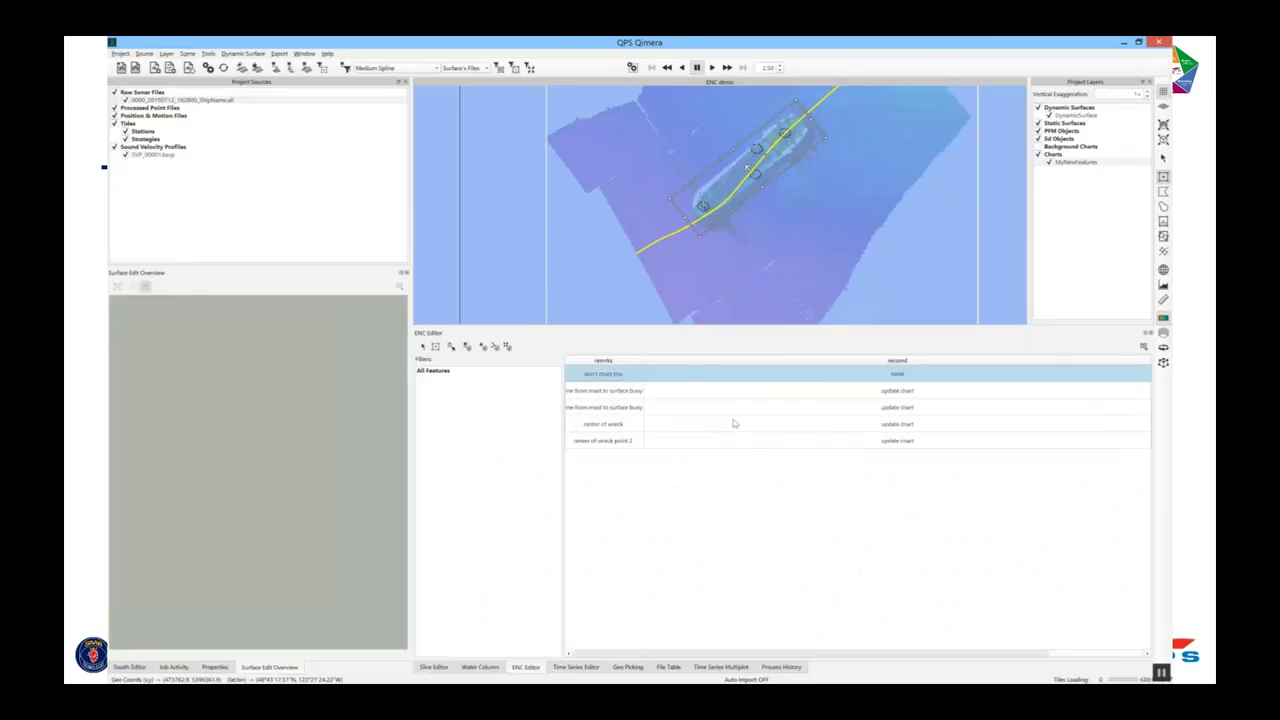
shift+click(655, 441)
click(805, 654)
click(805, 654)
click(754, 654)
click(729, 653)
drag(709, 660, 561, 658)
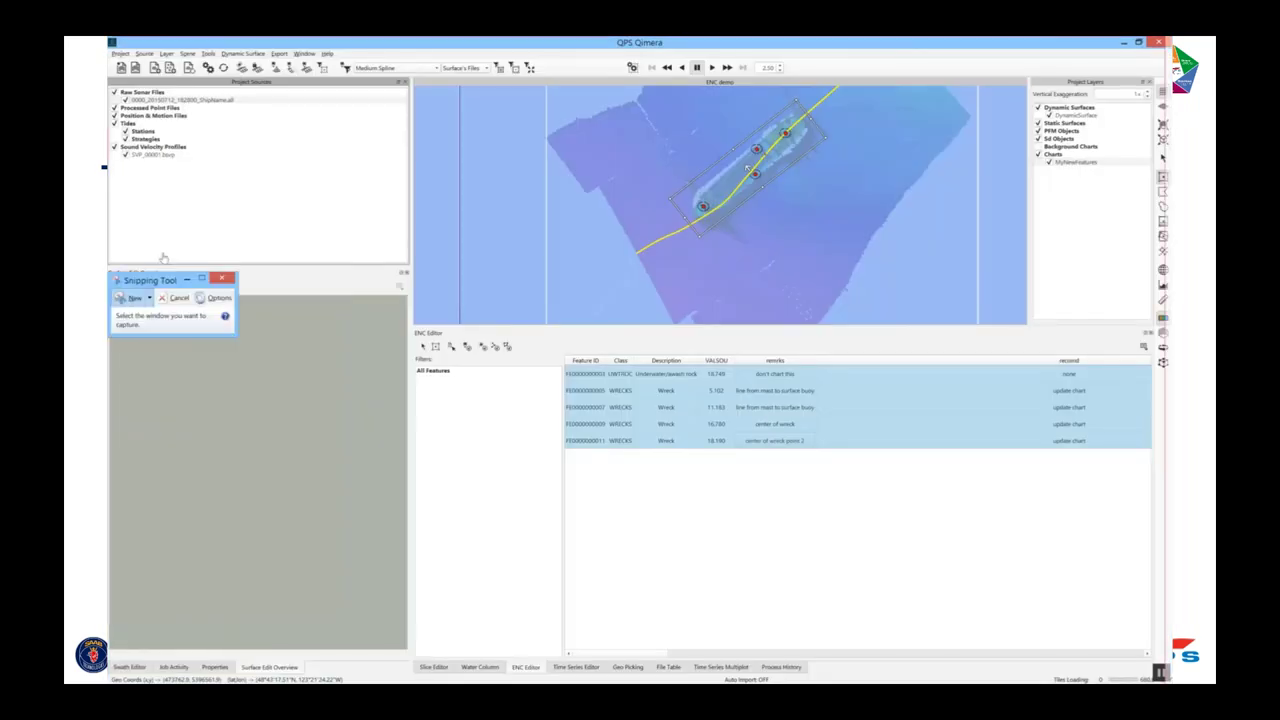
Capture a rectangular Snipping Tool image of the feature table from Feature ID to remrks, and return to Qimera.
click(149, 298)
click(158, 323)
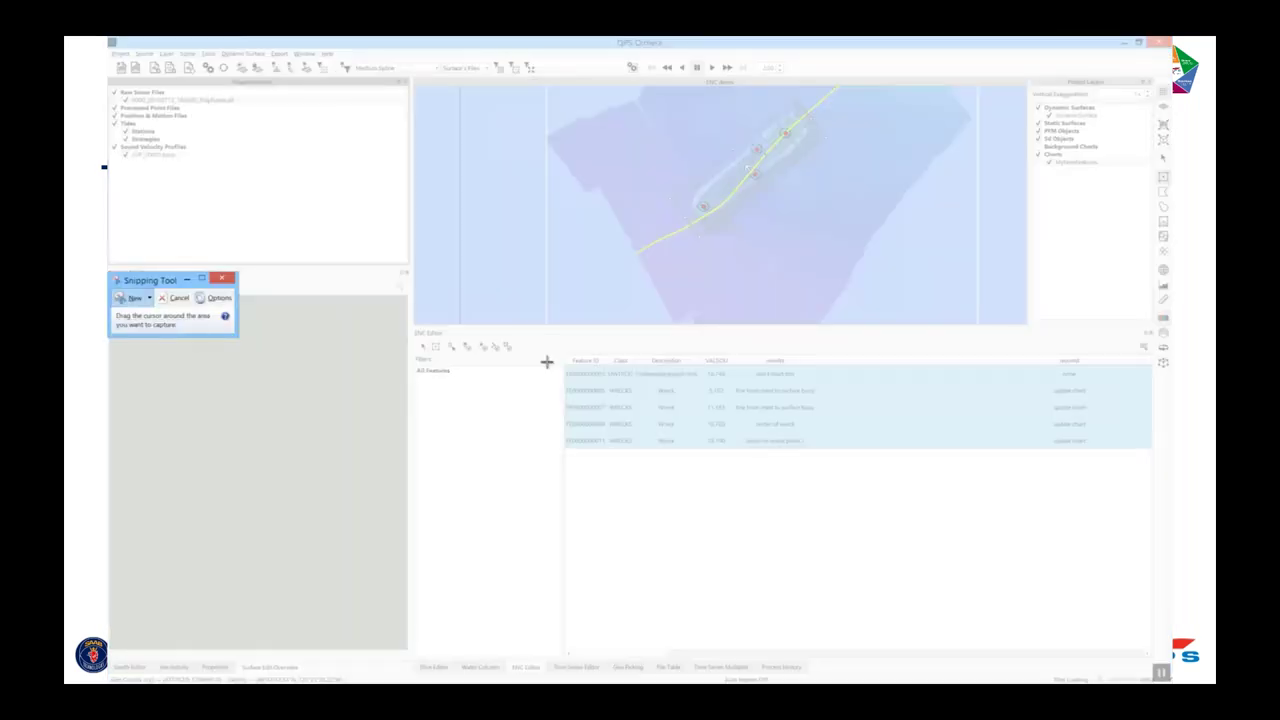
drag(562, 356, 820, 451)
drag(680, 264, 331, 329)
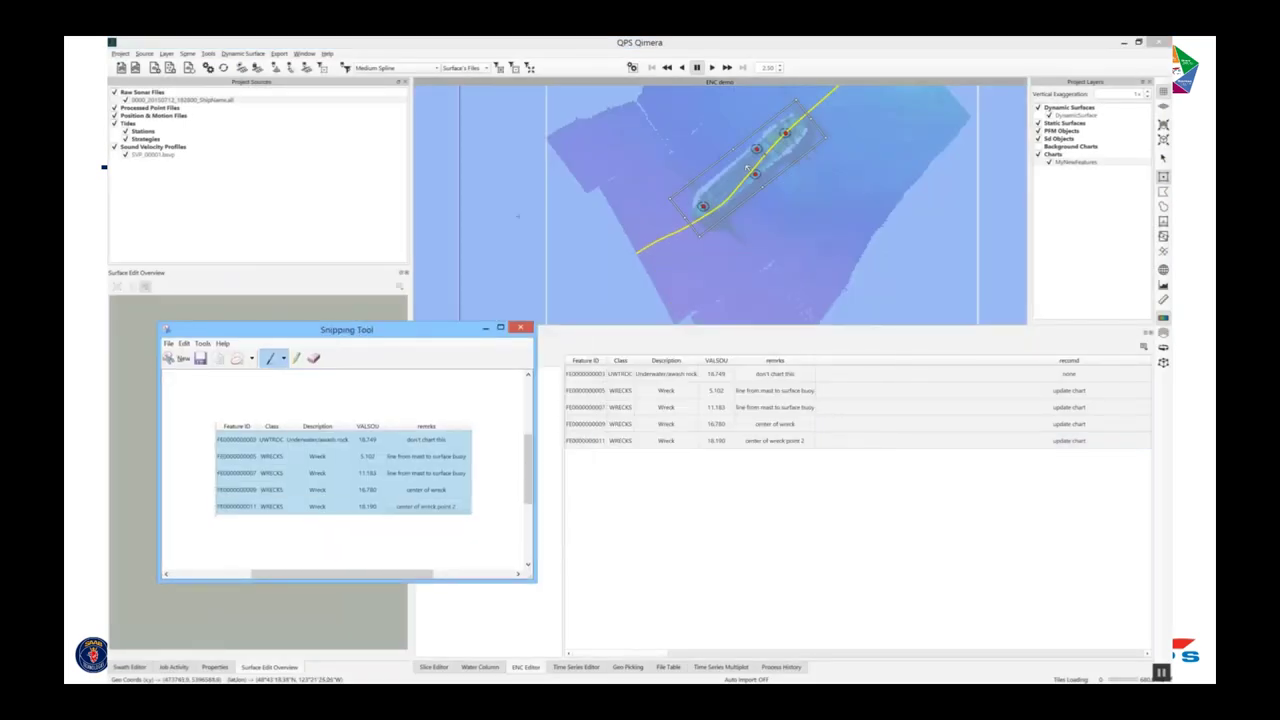
click(490, 43)
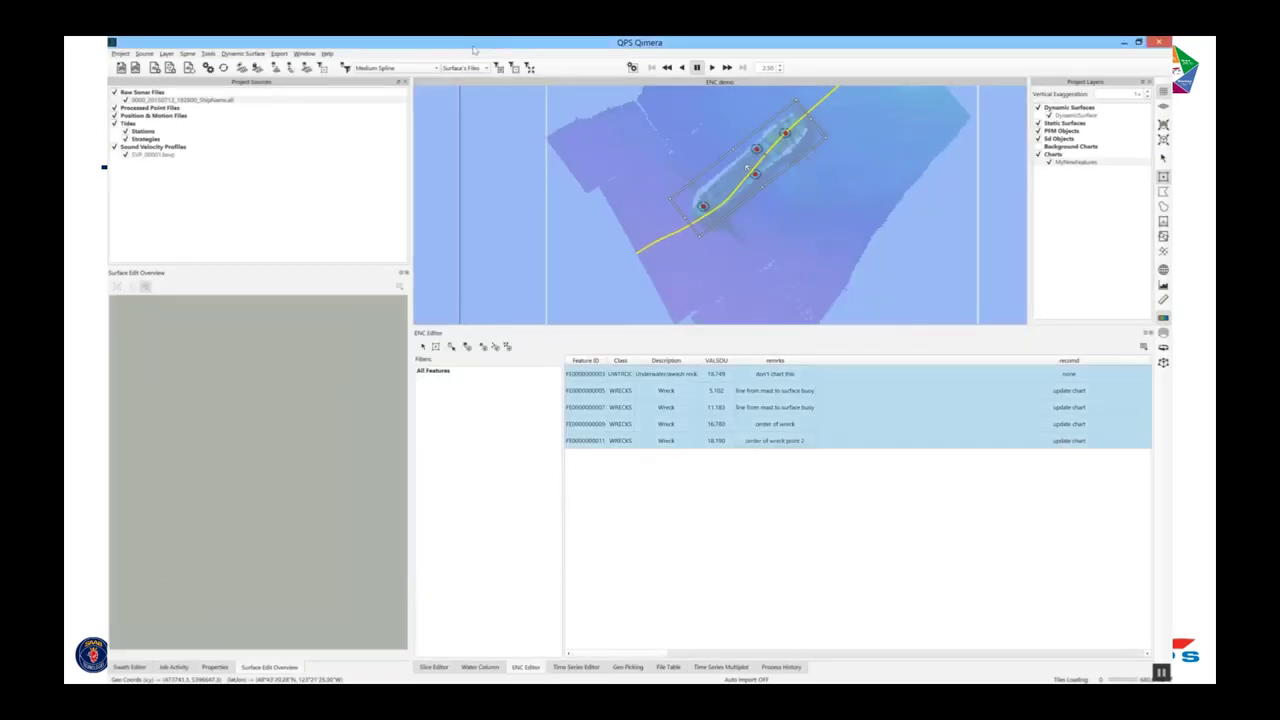
Choose tide.txt from the Webinar "Water column" folder as the tide file and accept its custom ASCII column configuration.
click(144, 53)
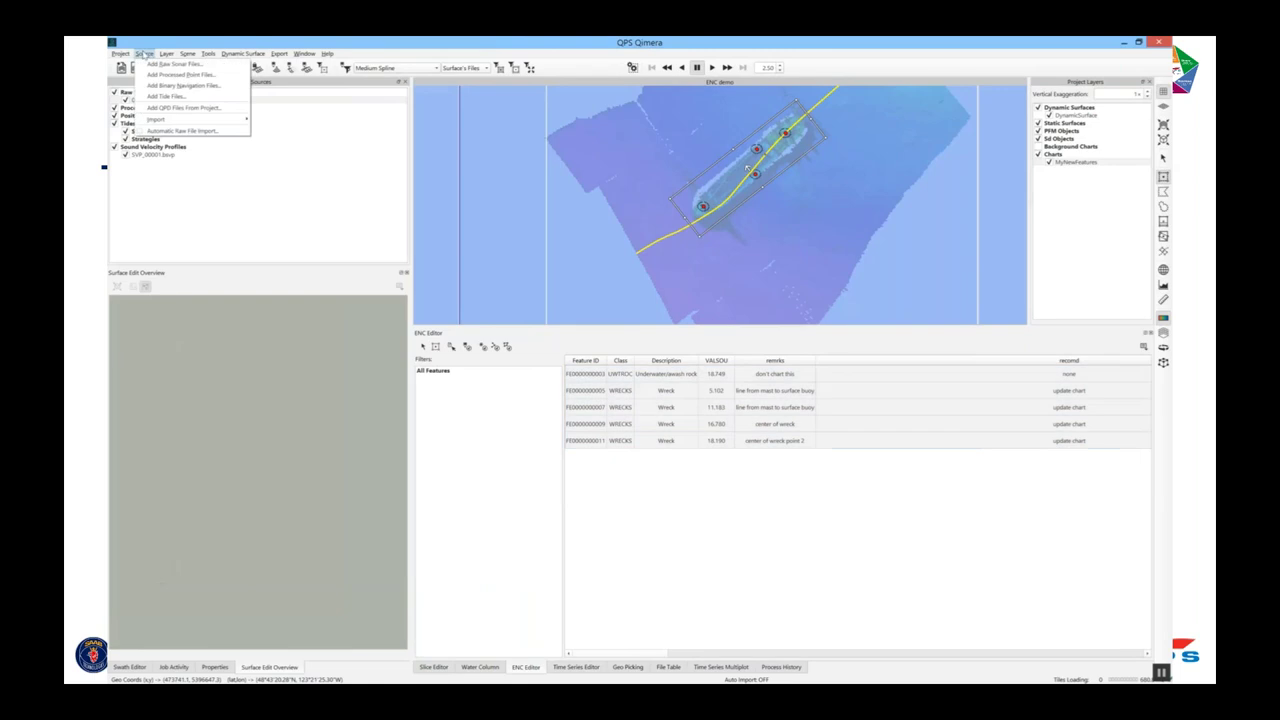
click(183, 100)
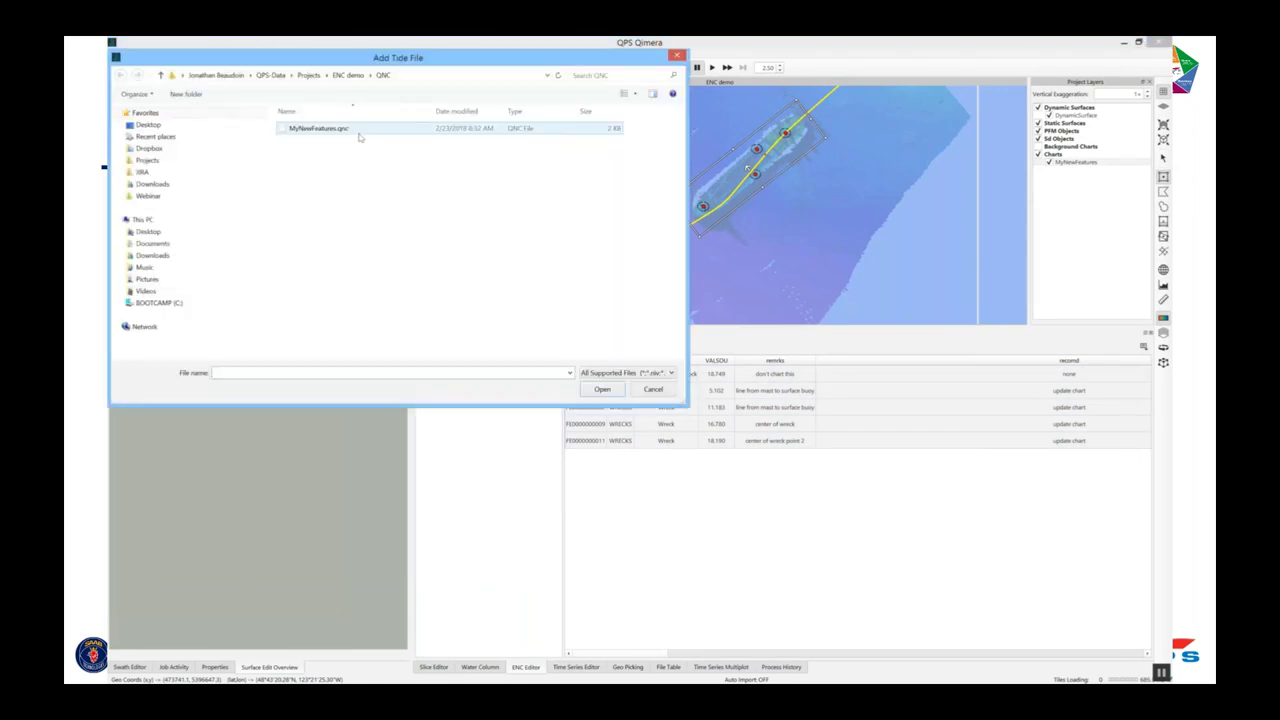
click(190, 196)
double_click(303, 140)
double_click(312, 142)
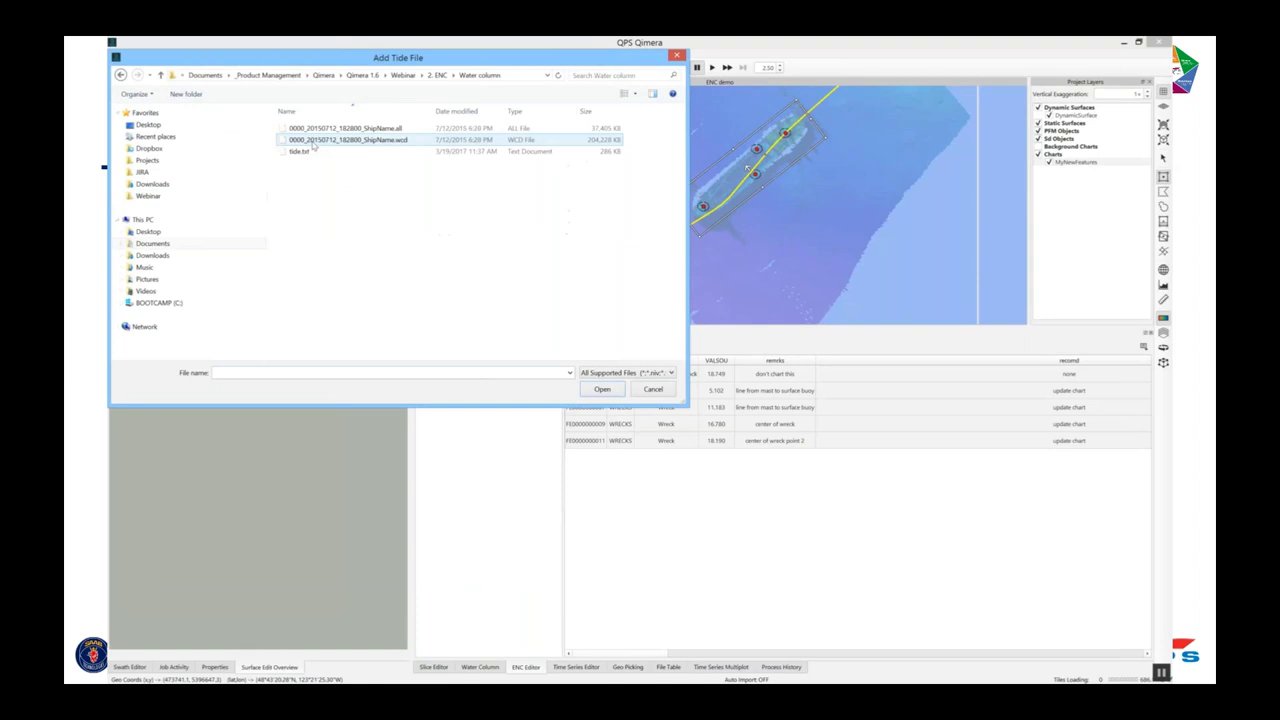
double_click(300, 151)
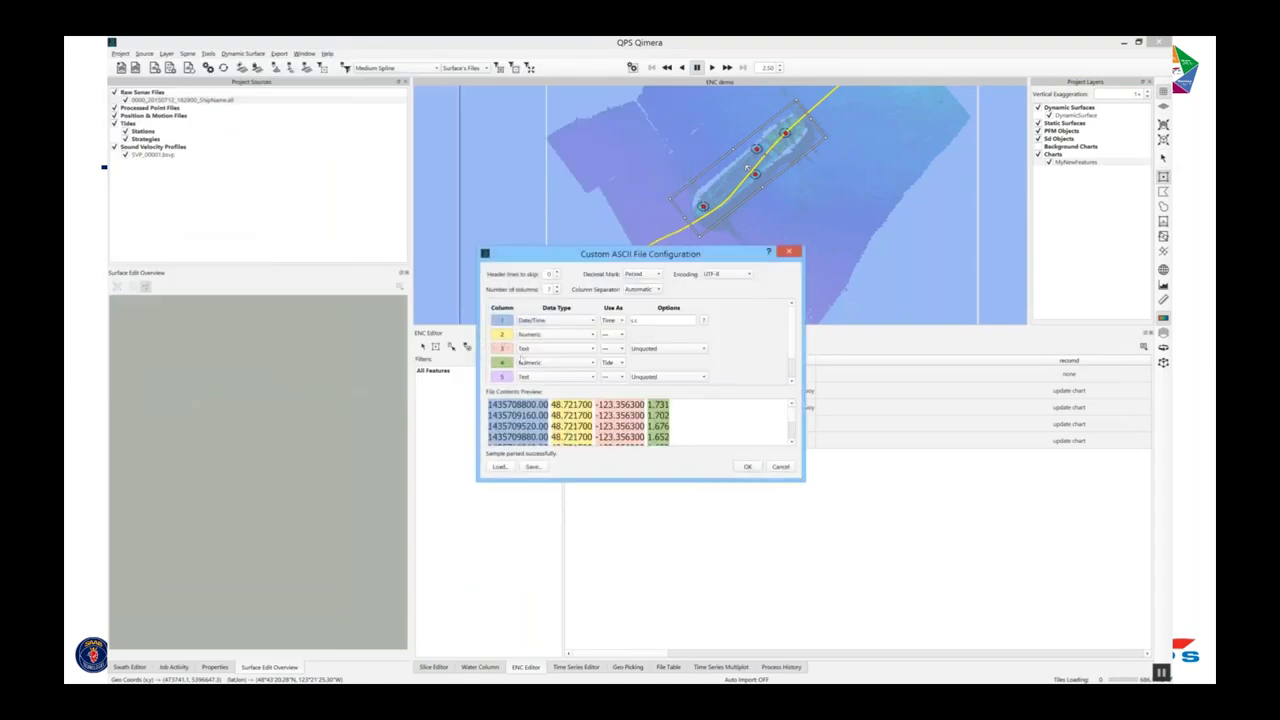
click(747, 466)
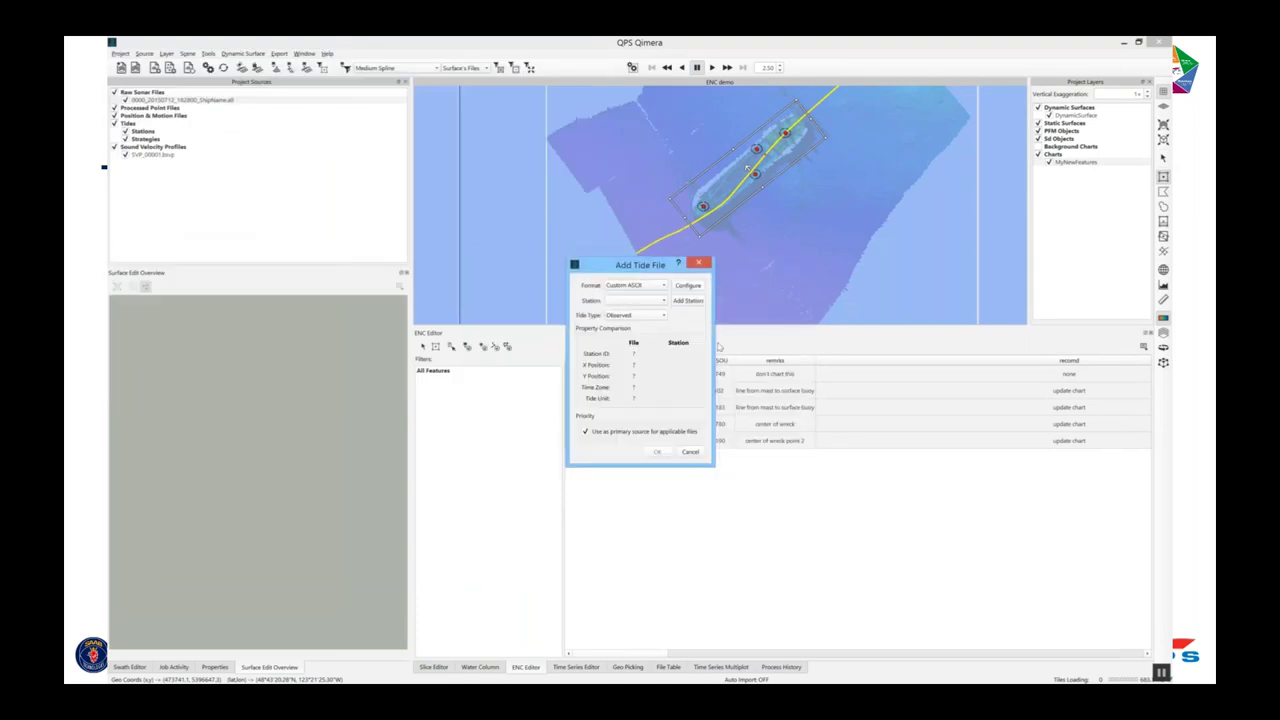
Create the tide station MyStation with default settings and add the observed tide file as primary source.
click(700, 303)
text(MyStation)
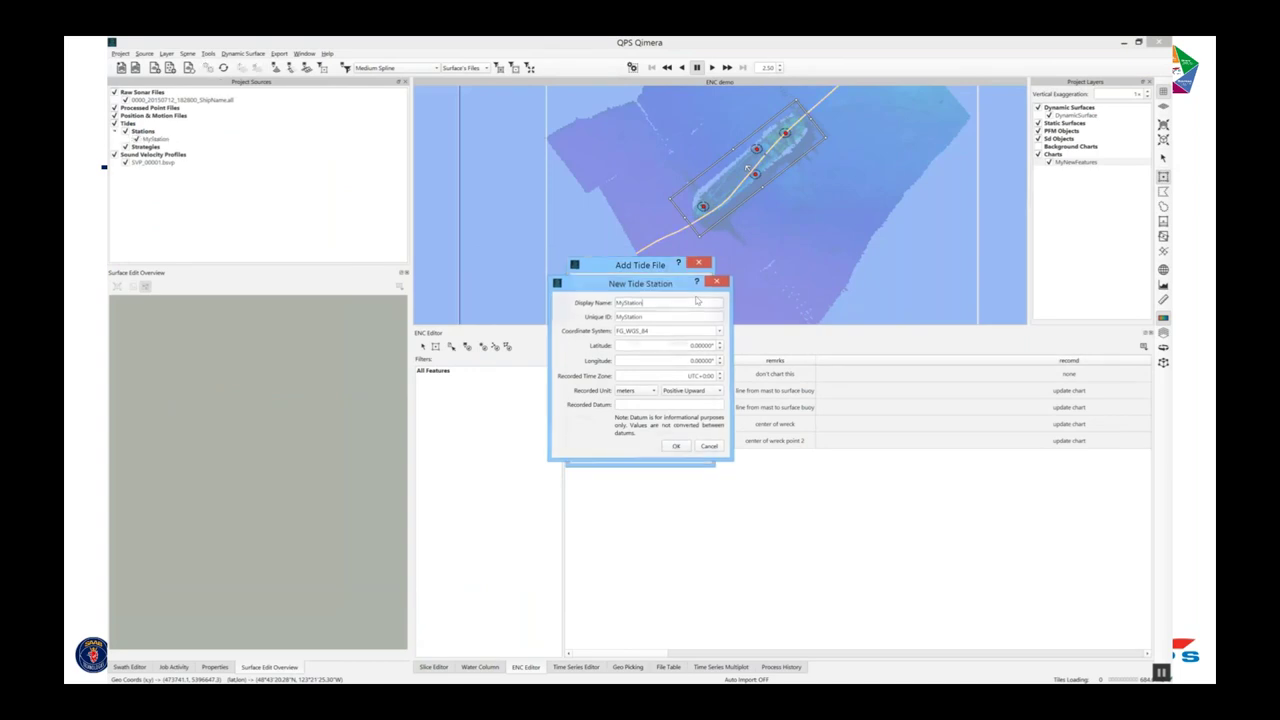
click(676, 446)
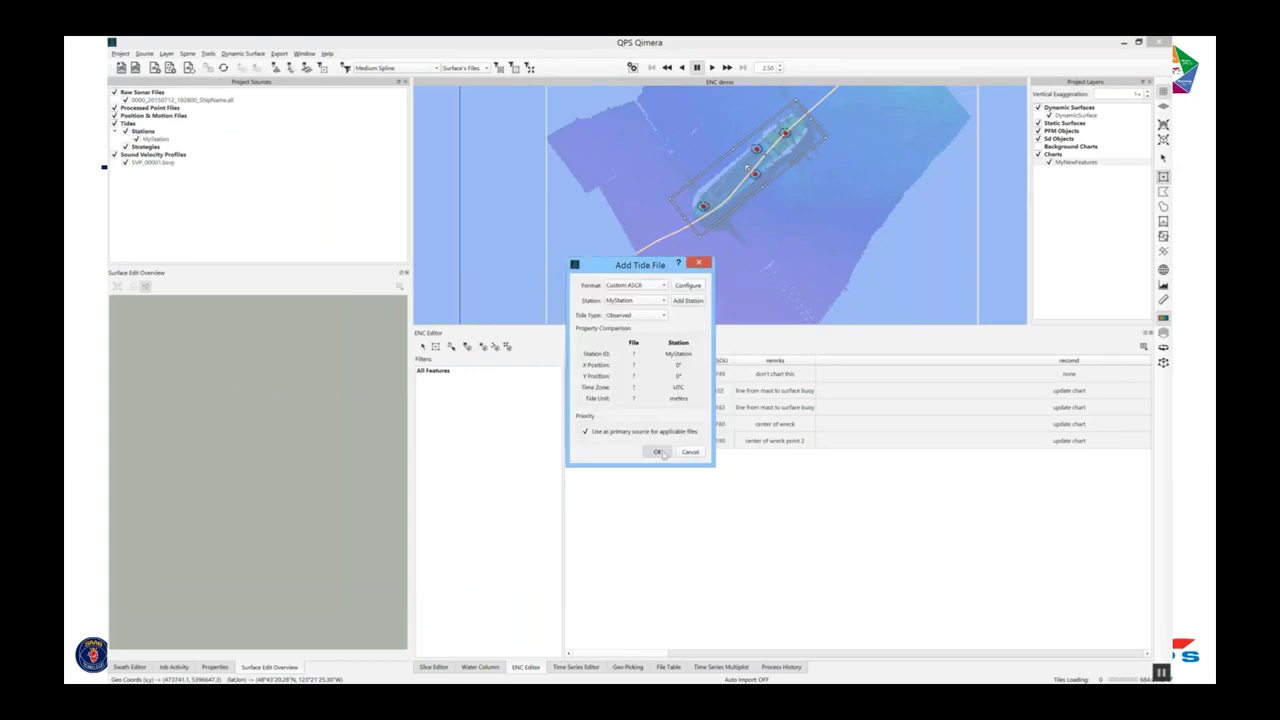
click(658, 452)
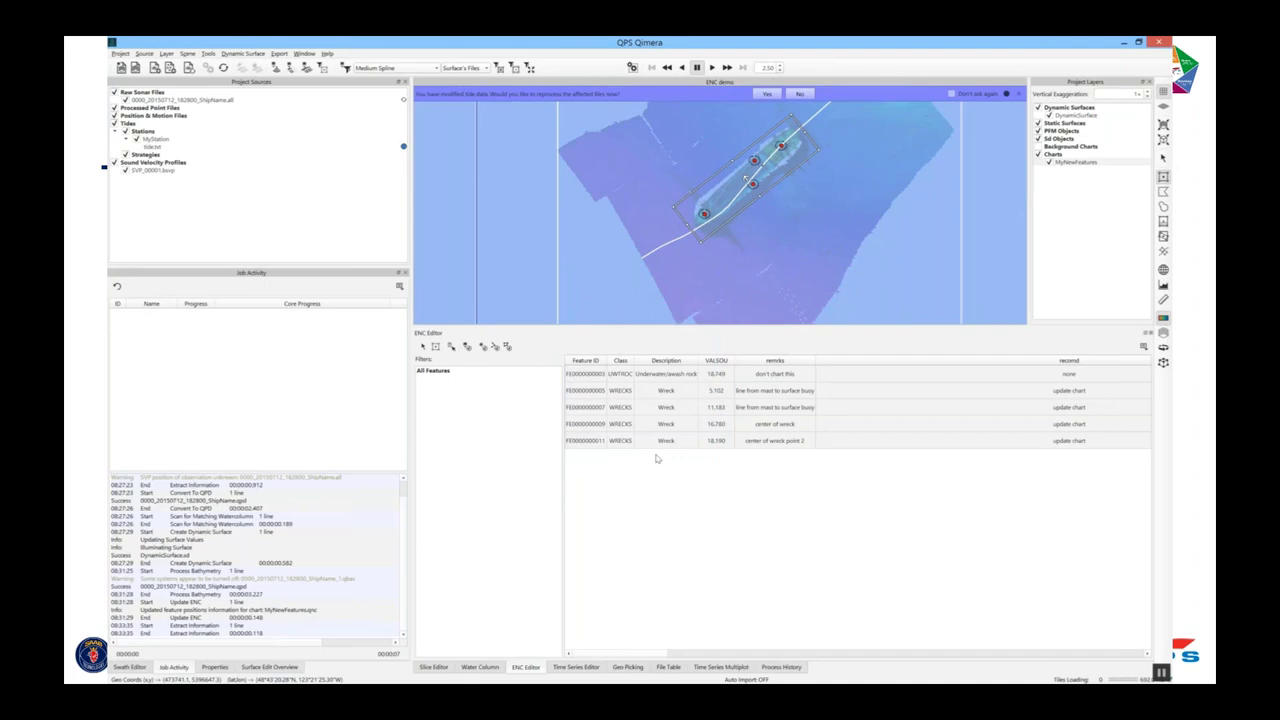
Reprocess the tide-affected line, and compare the feature list's VALSOU depths with the snipped table.
click(392, 99)
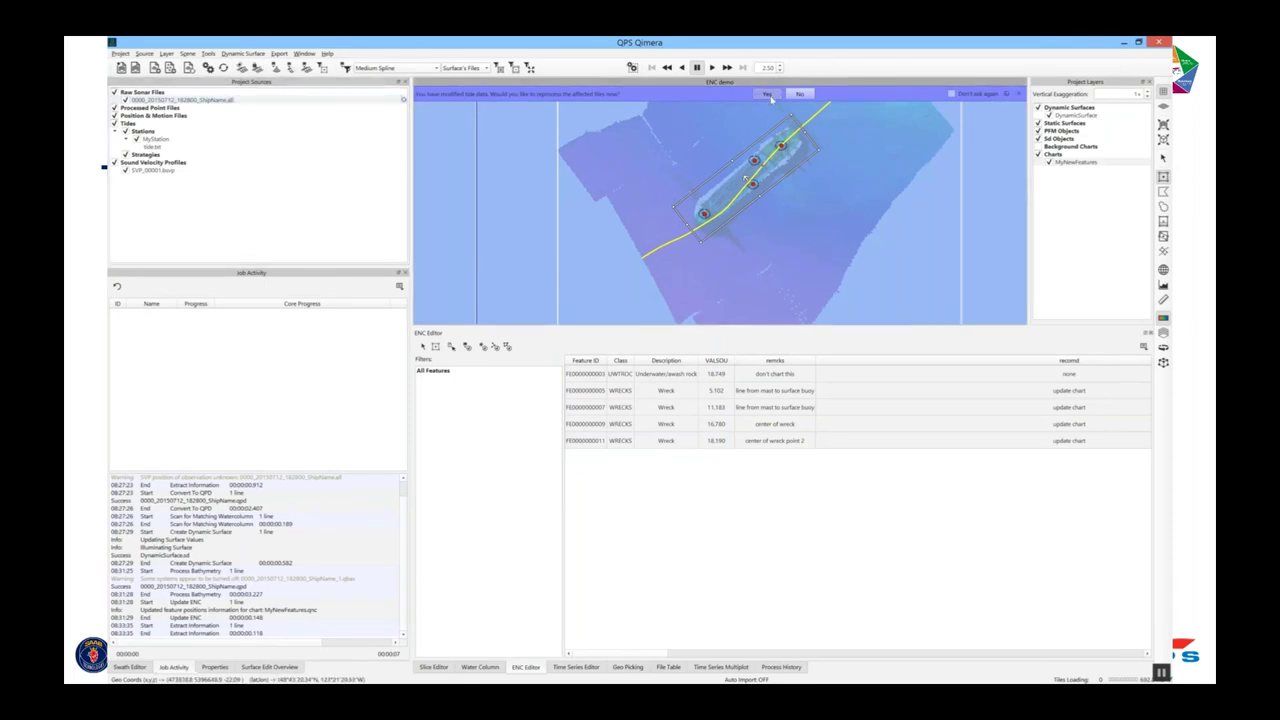
click(769, 95)
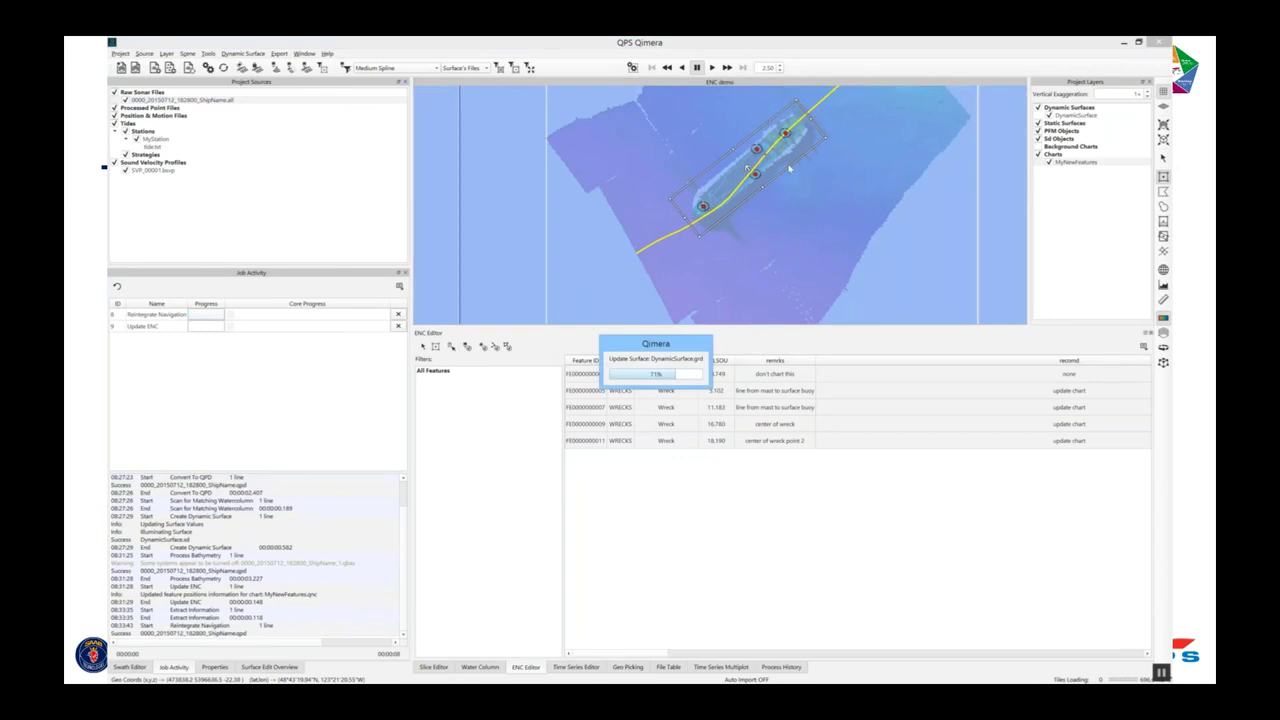
key(alt+Tab)
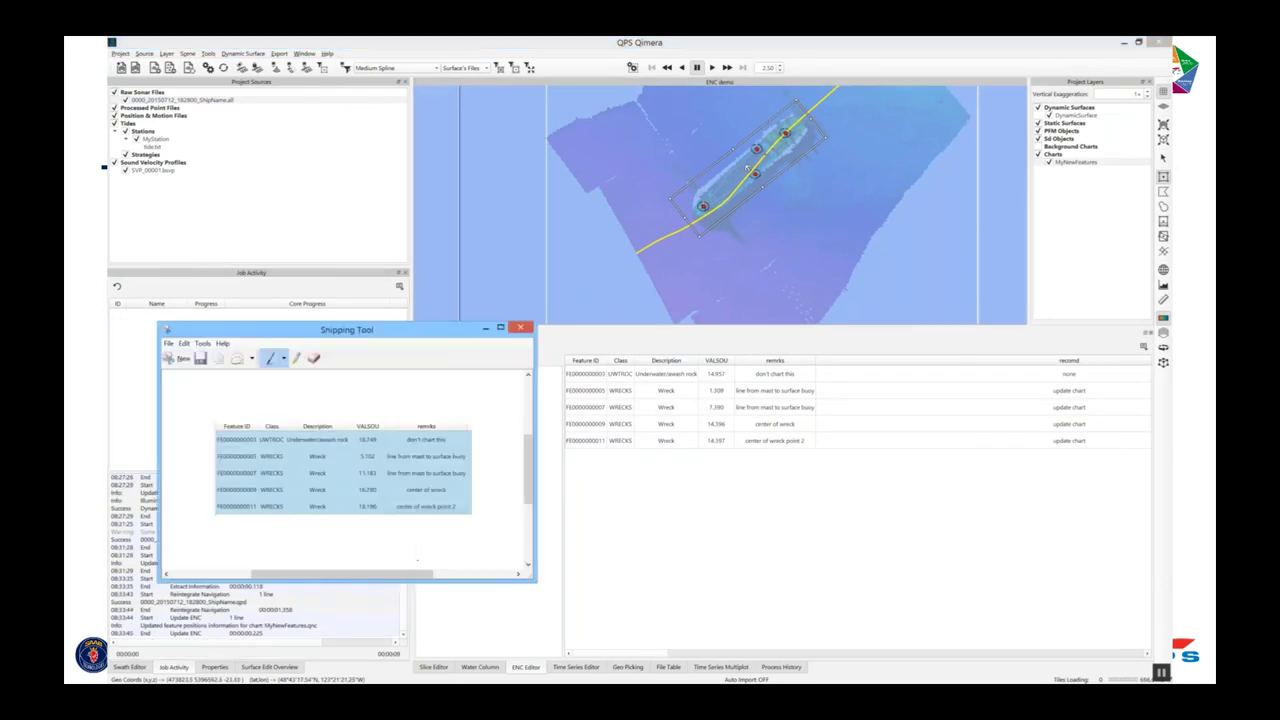
drag(345, 329, 420, 268)
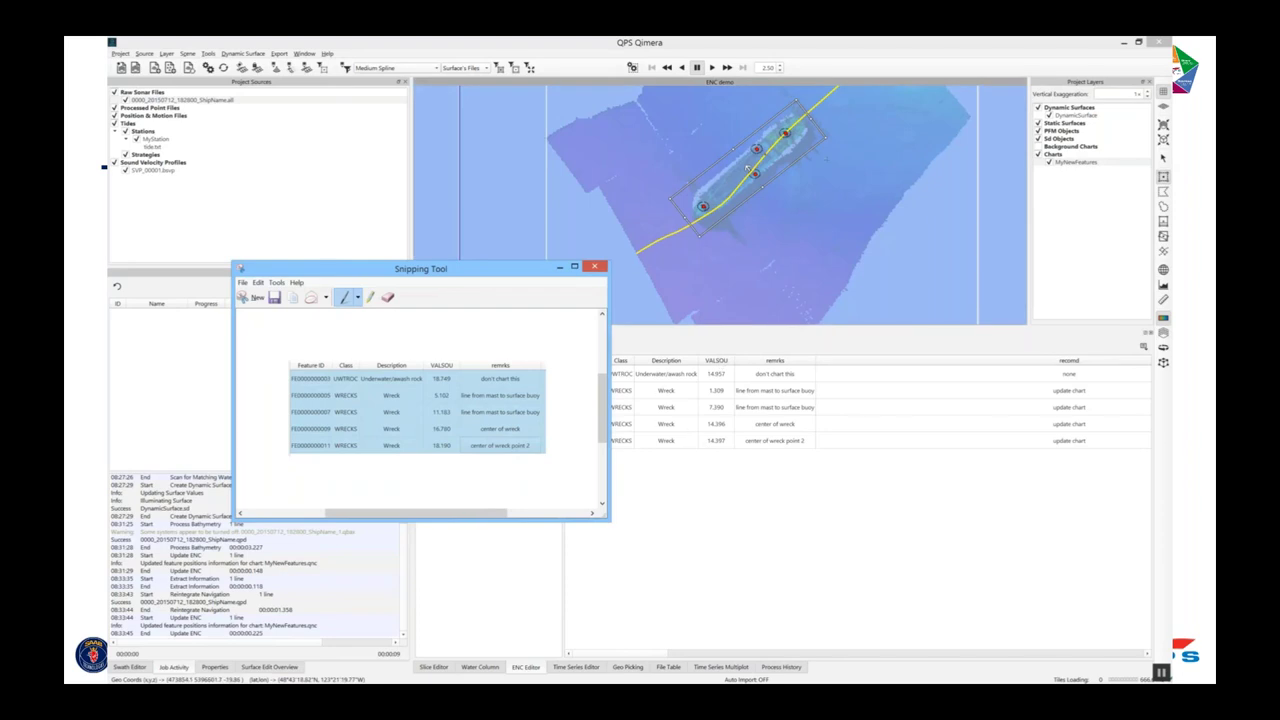
click(860, 45)
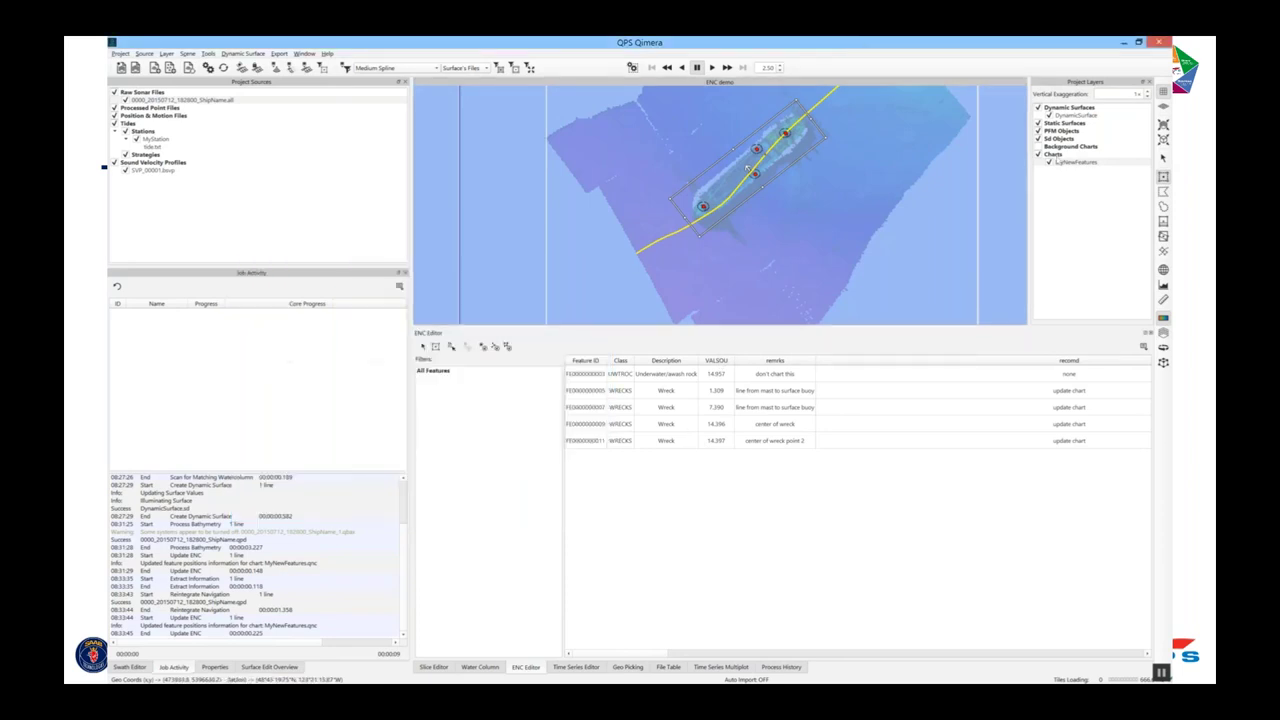
Export the MyNewFeatures chart as an S57 file named MyNewFeatures in the "Water column" folder.
click(1074, 163)
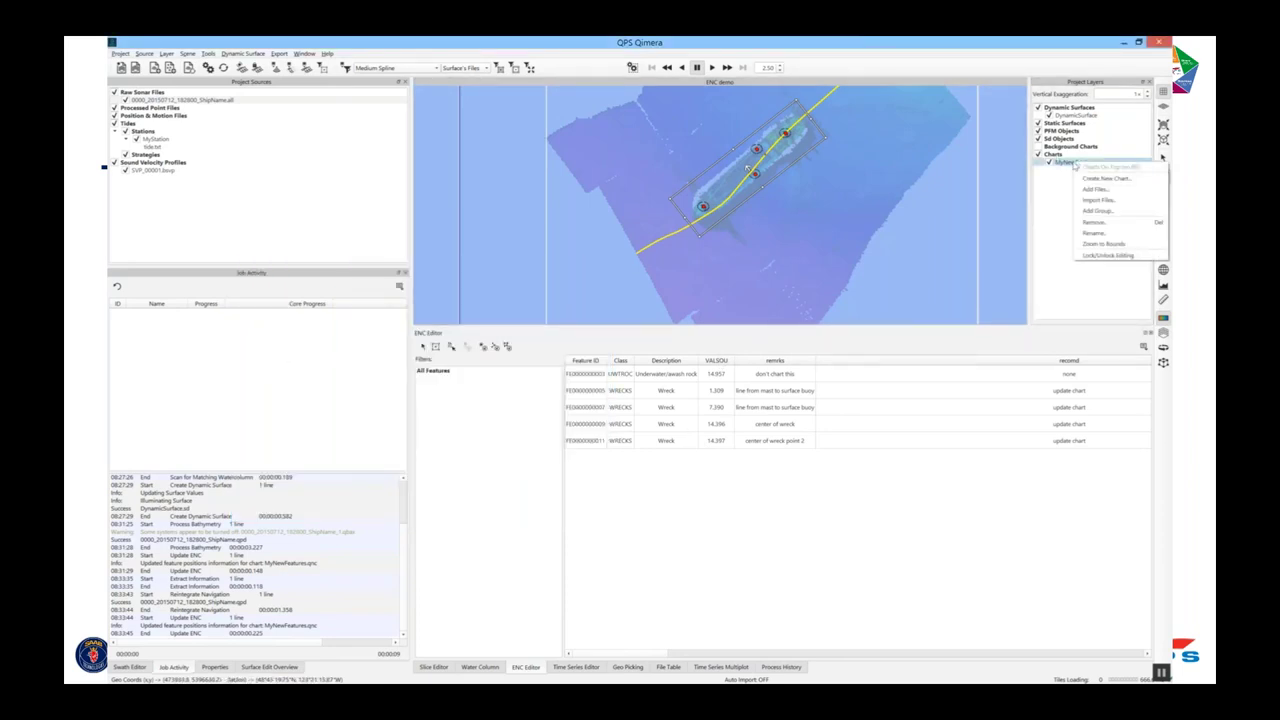
click(1066, 164)
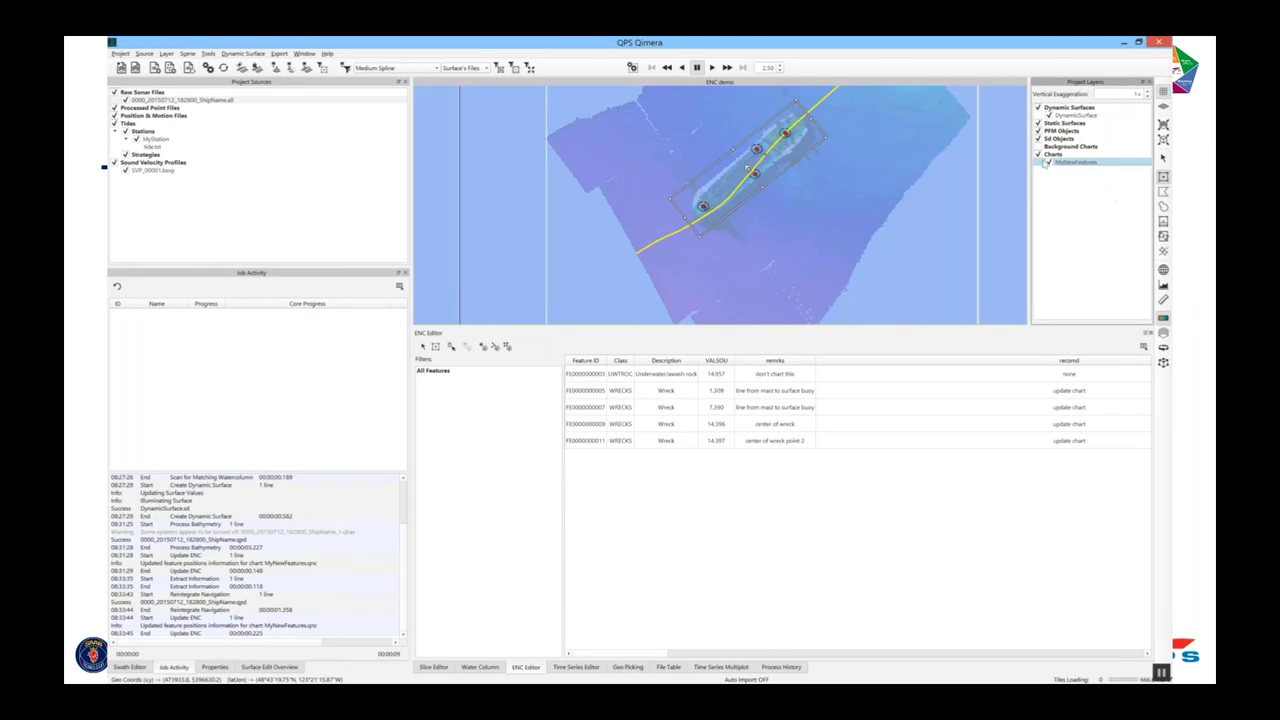
click(279, 53)
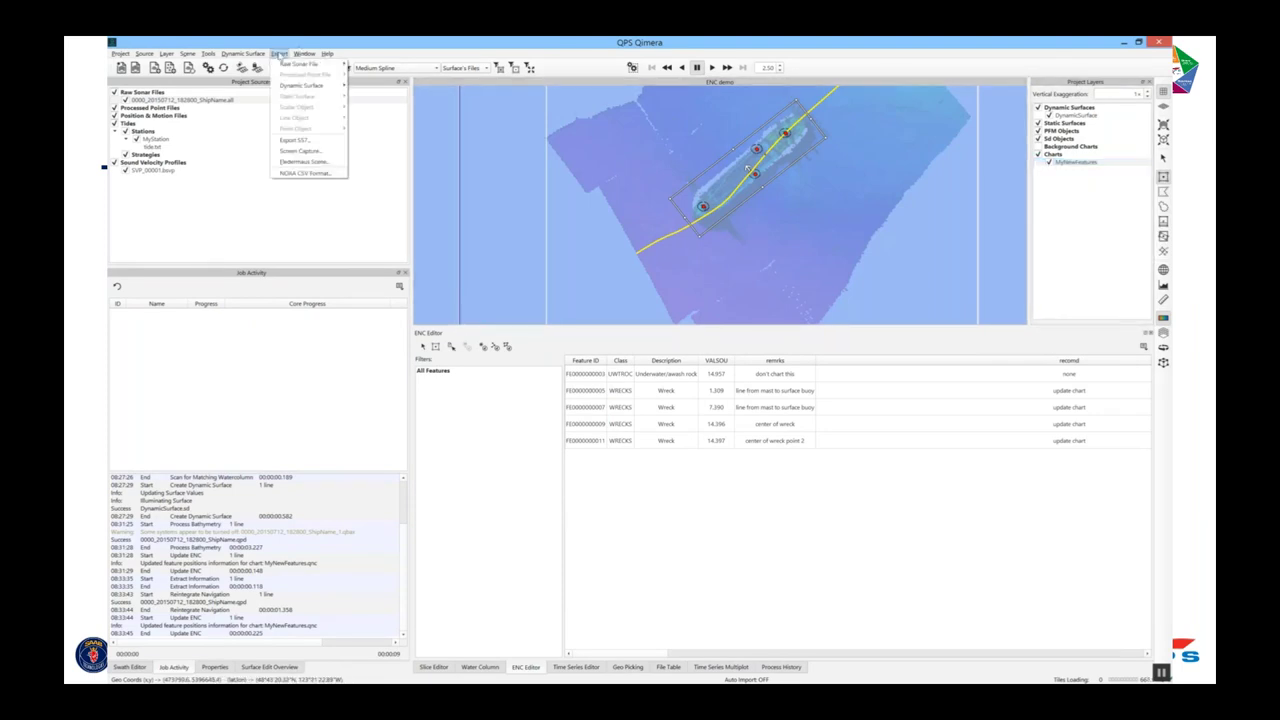
click(320, 142)
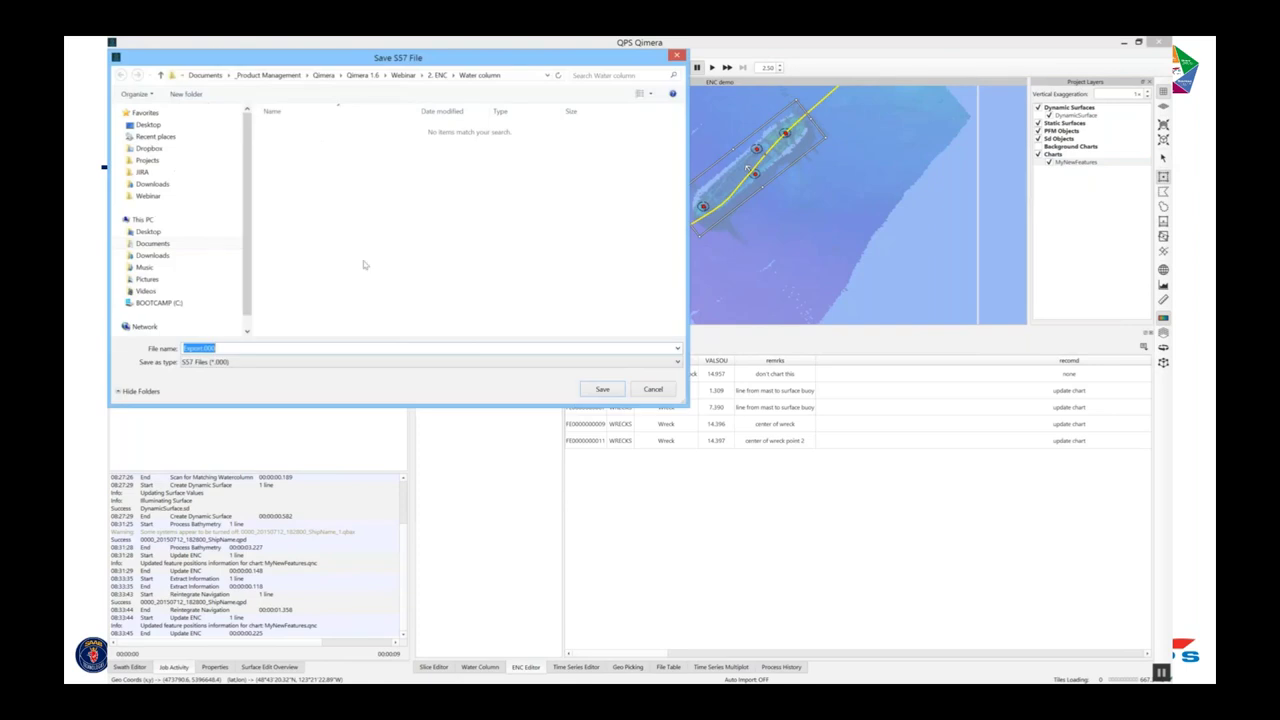
text(MyNewFeatures)
click(601, 390)
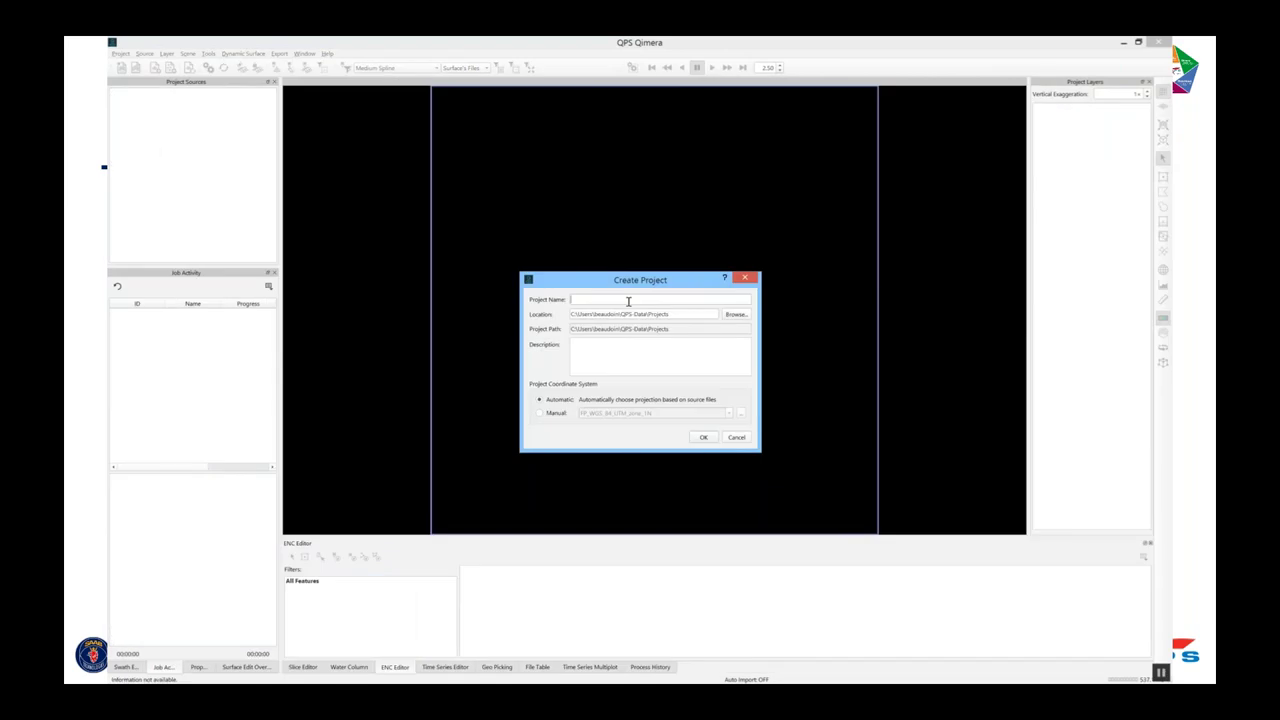
key(Right)
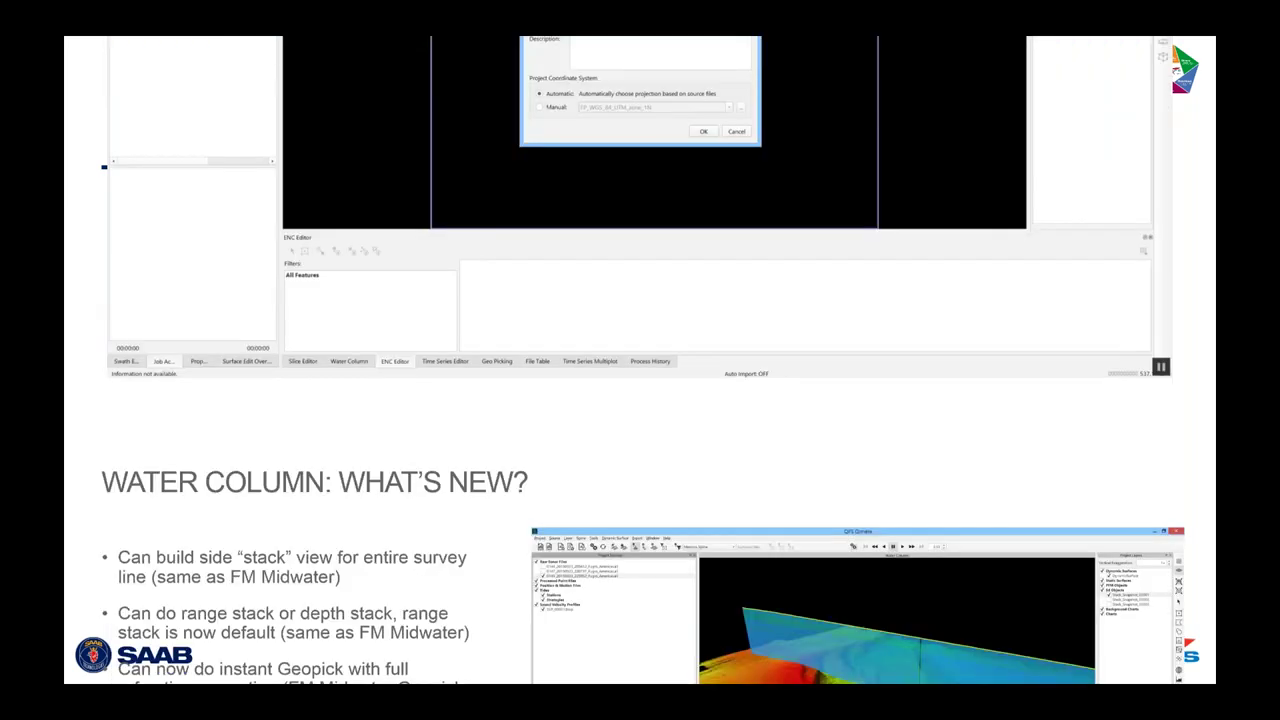
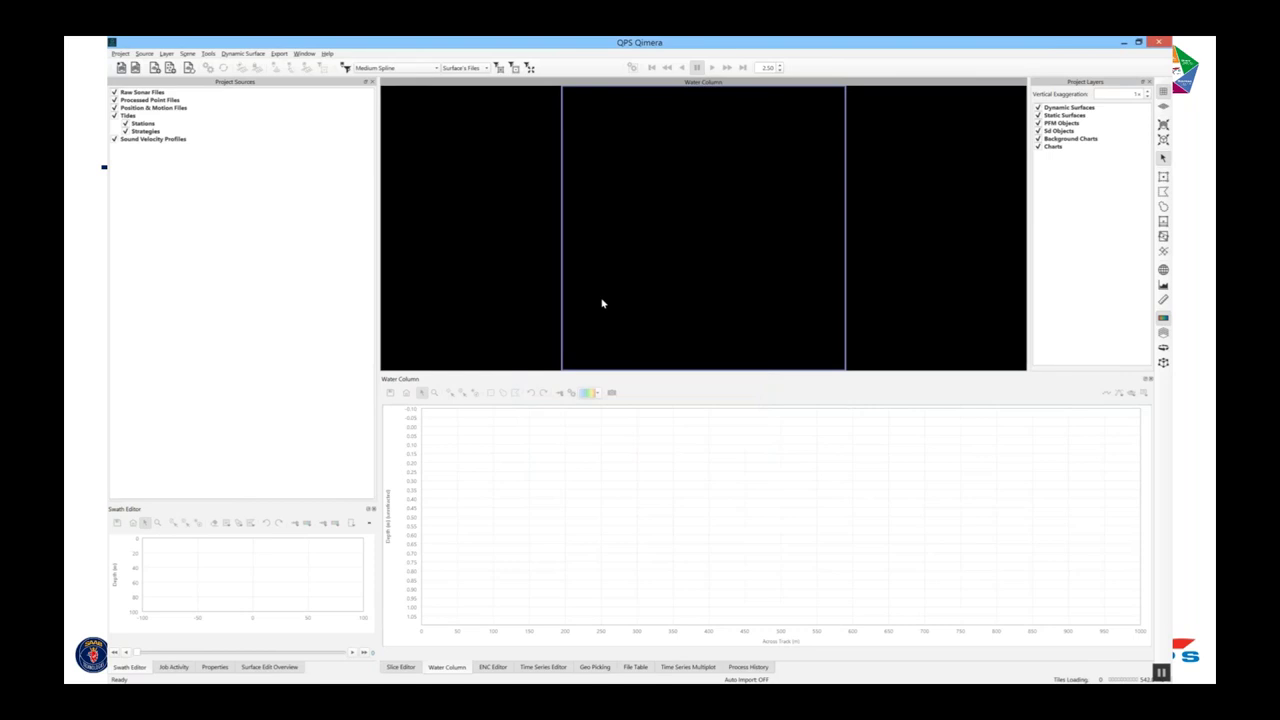
Add the three Fugro .all raw sonar files from the "3. Water column" folder with automatic vessel detection.
click(688, 94)
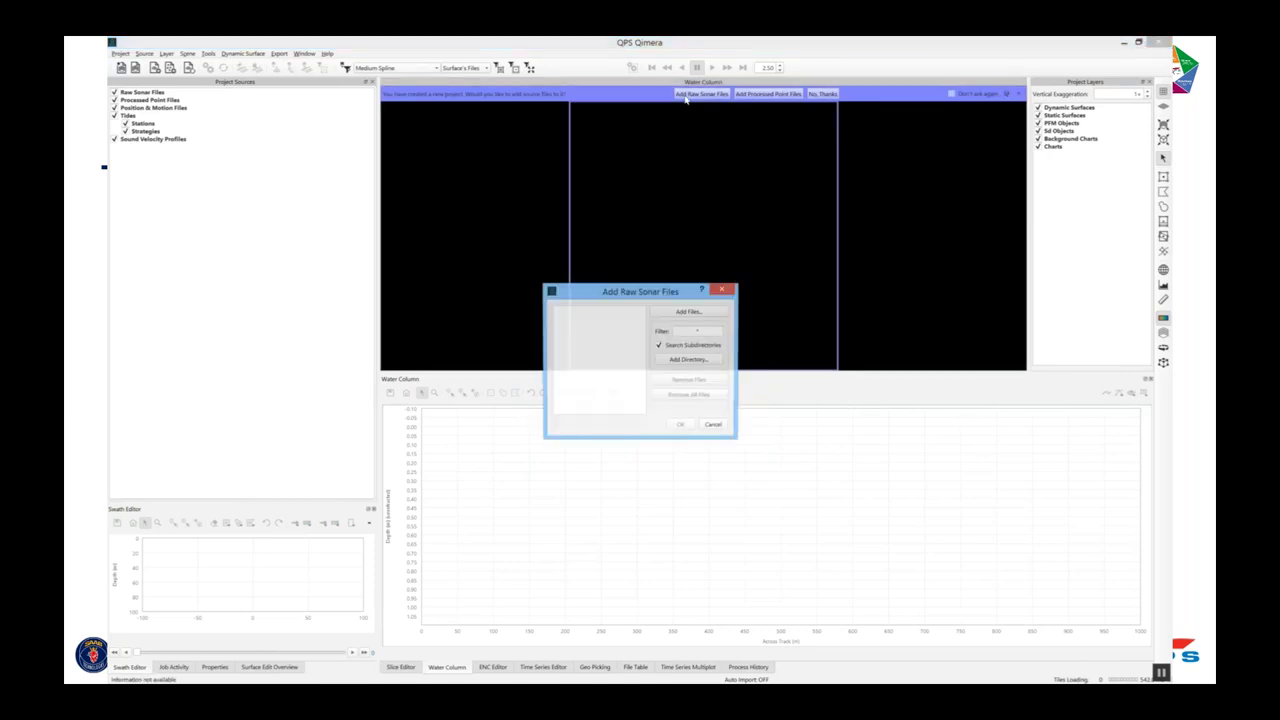
click(714, 318)
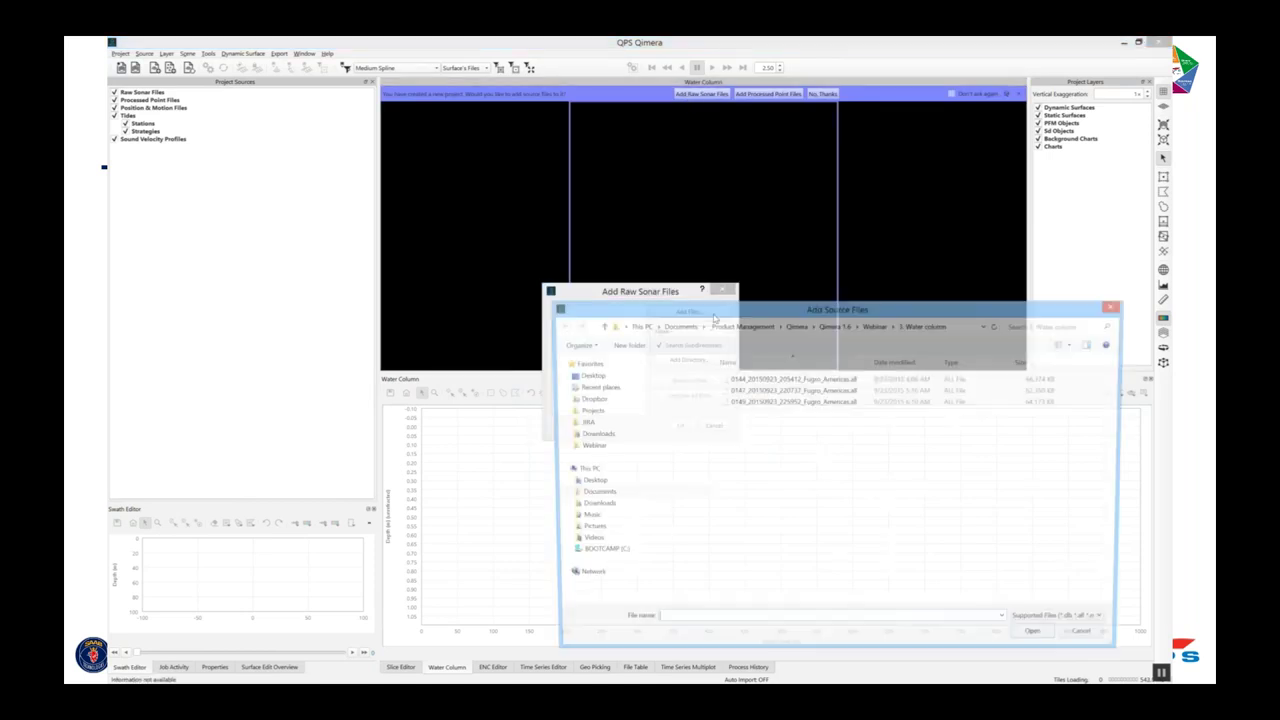
key(ctrl+a)
click(1041, 640)
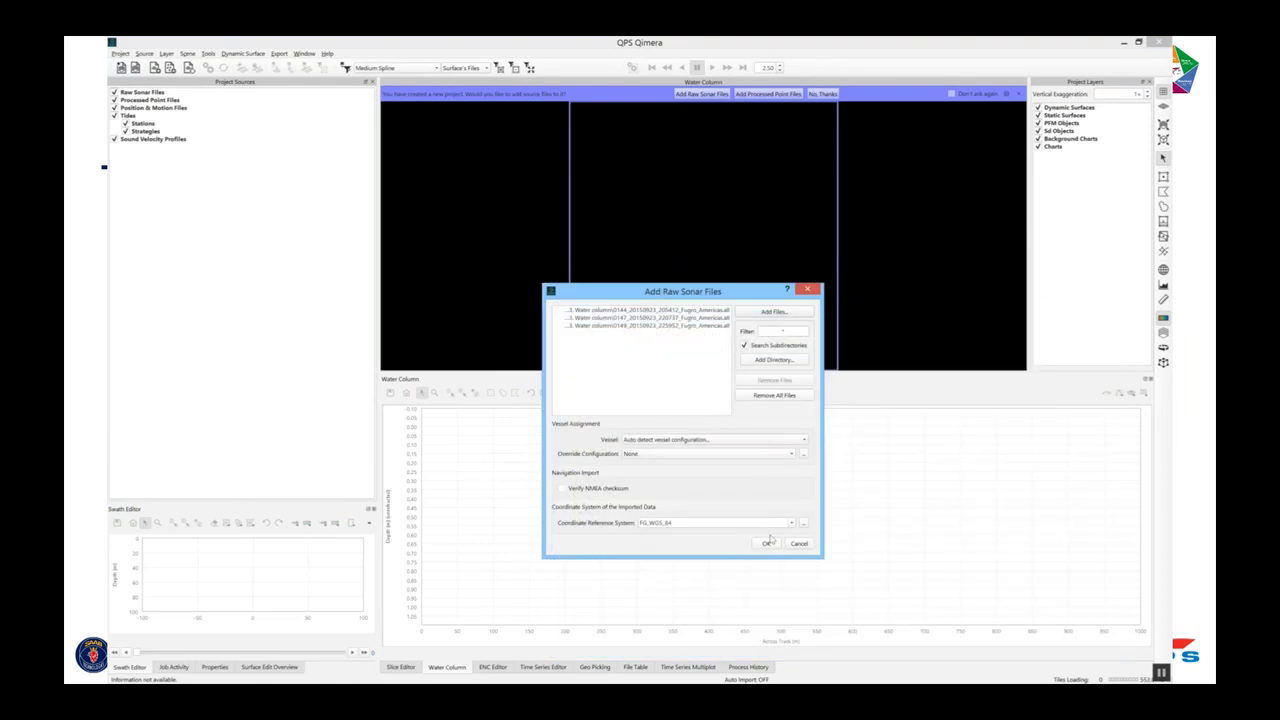
click(767, 543)
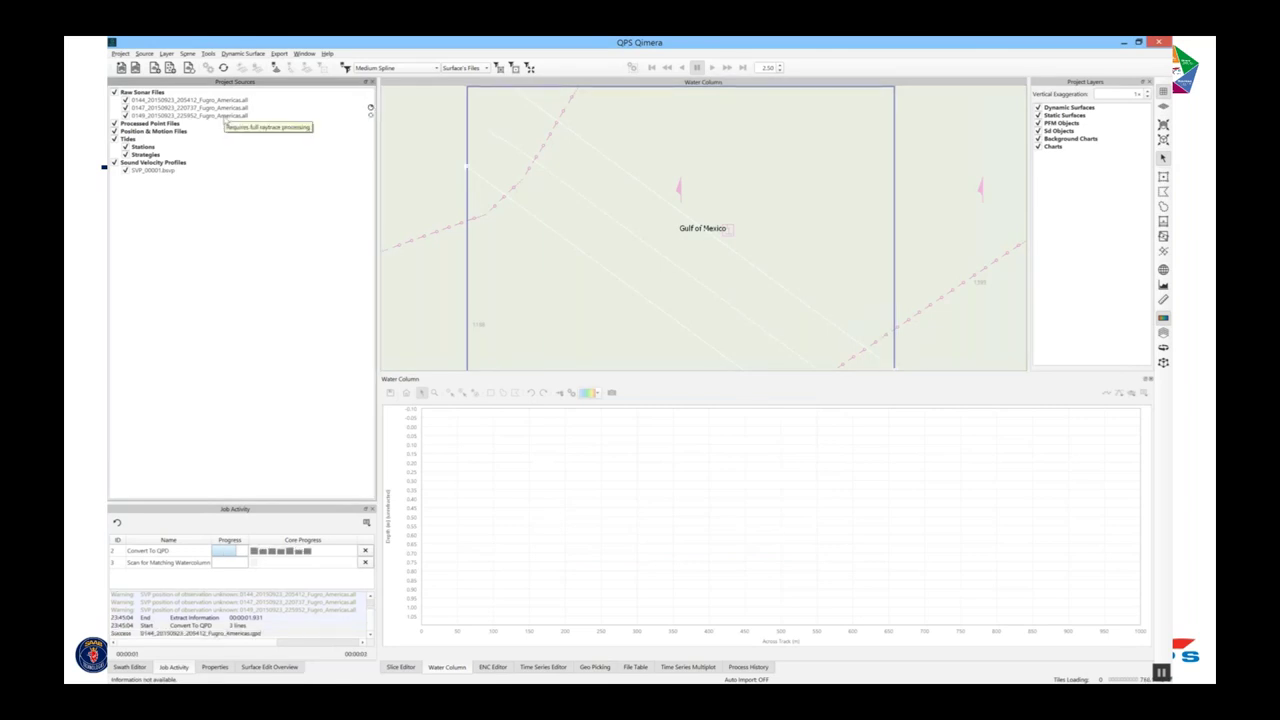
Create a dynamic surface from all three converted lines with the suggested 25.00 m cell size and default colormap.
click(225, 117)
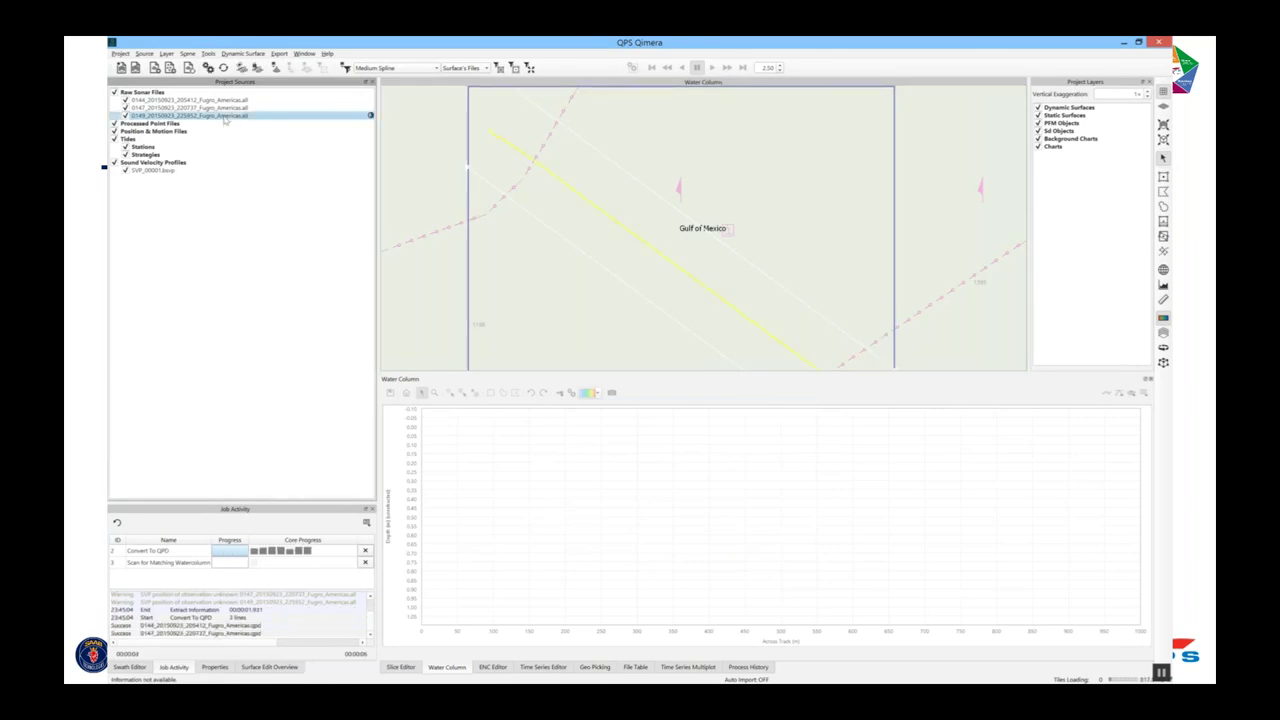
click(190, 93)
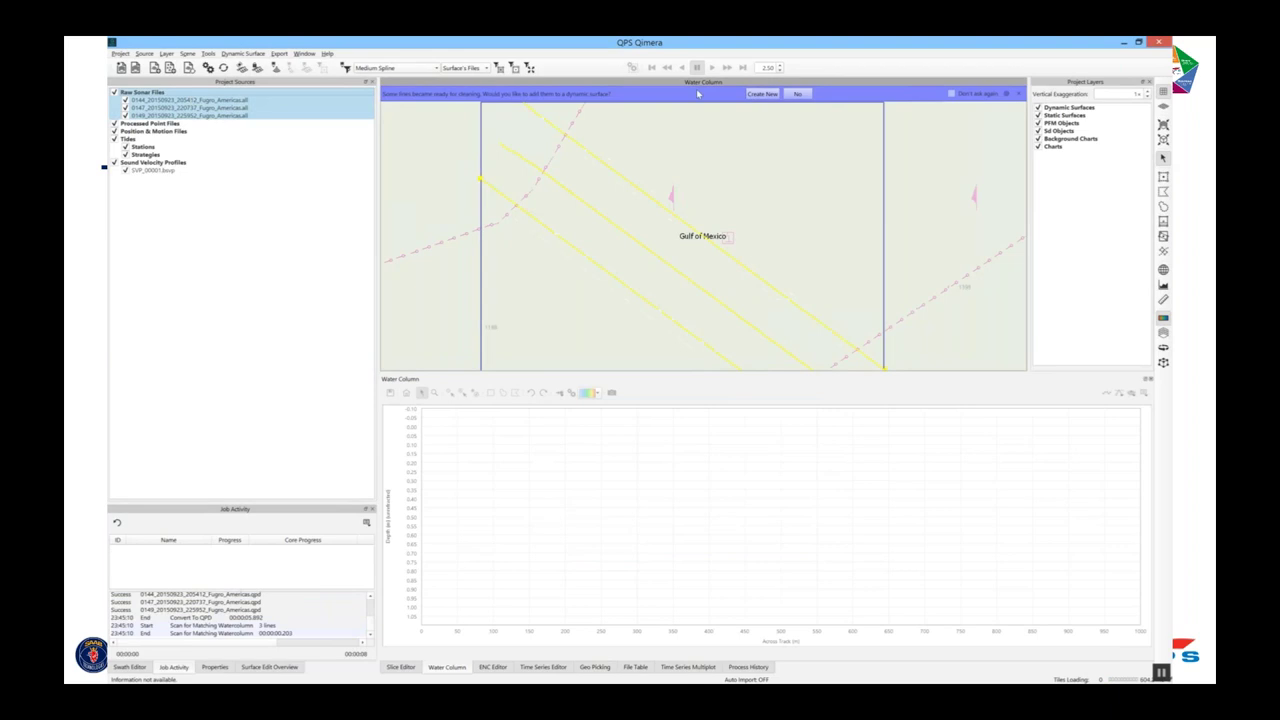
click(748, 94)
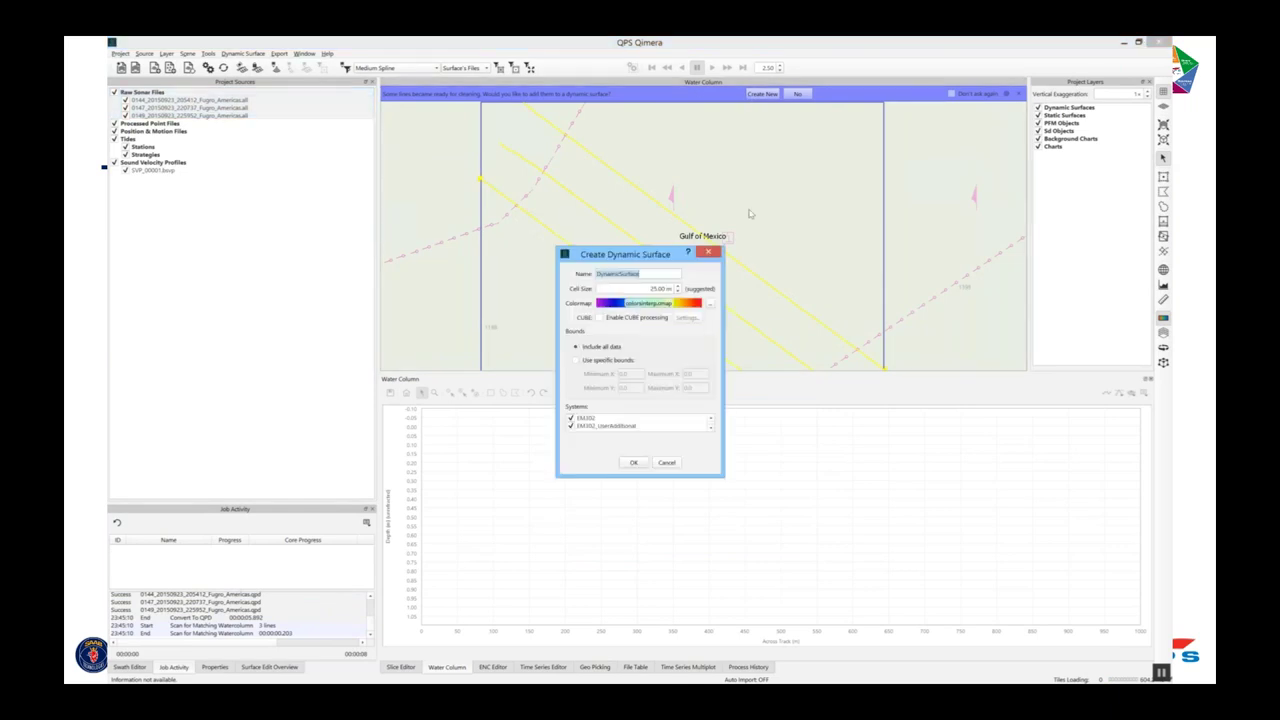
click(634, 463)
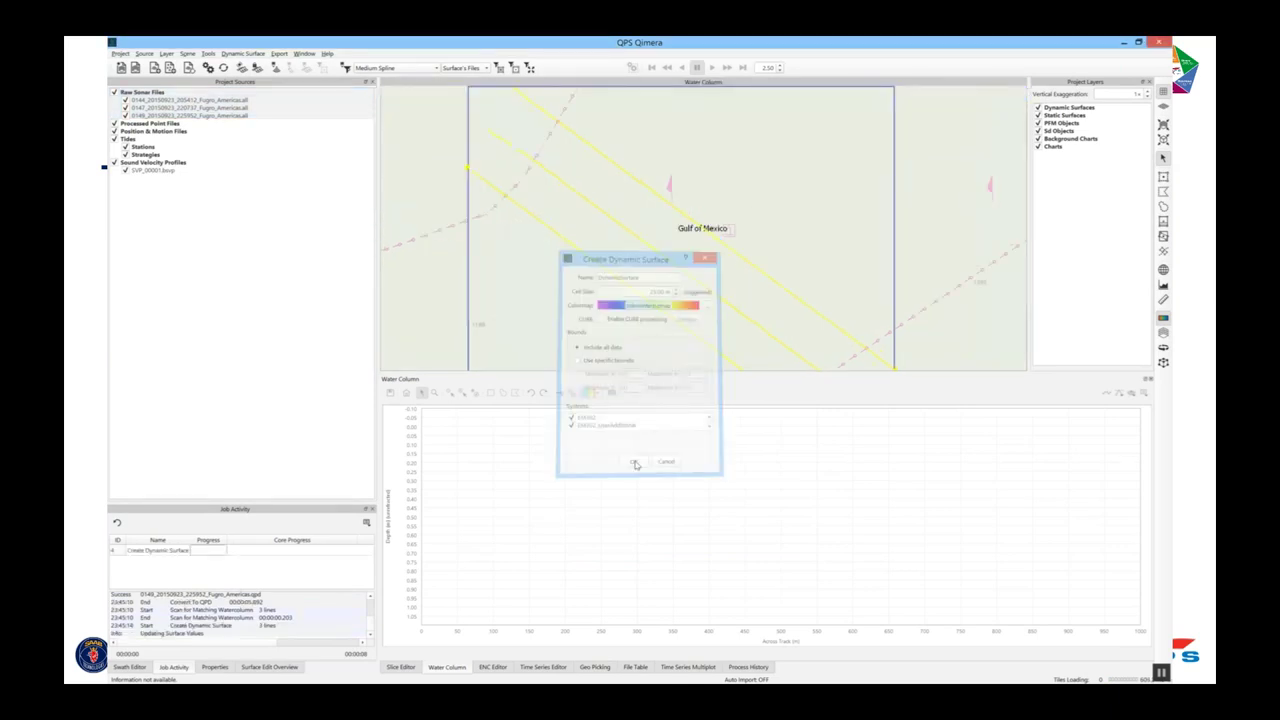
Load the last raw sonar line into the swath editor and advance along it in the 3D perspective view.
click(270, 115)
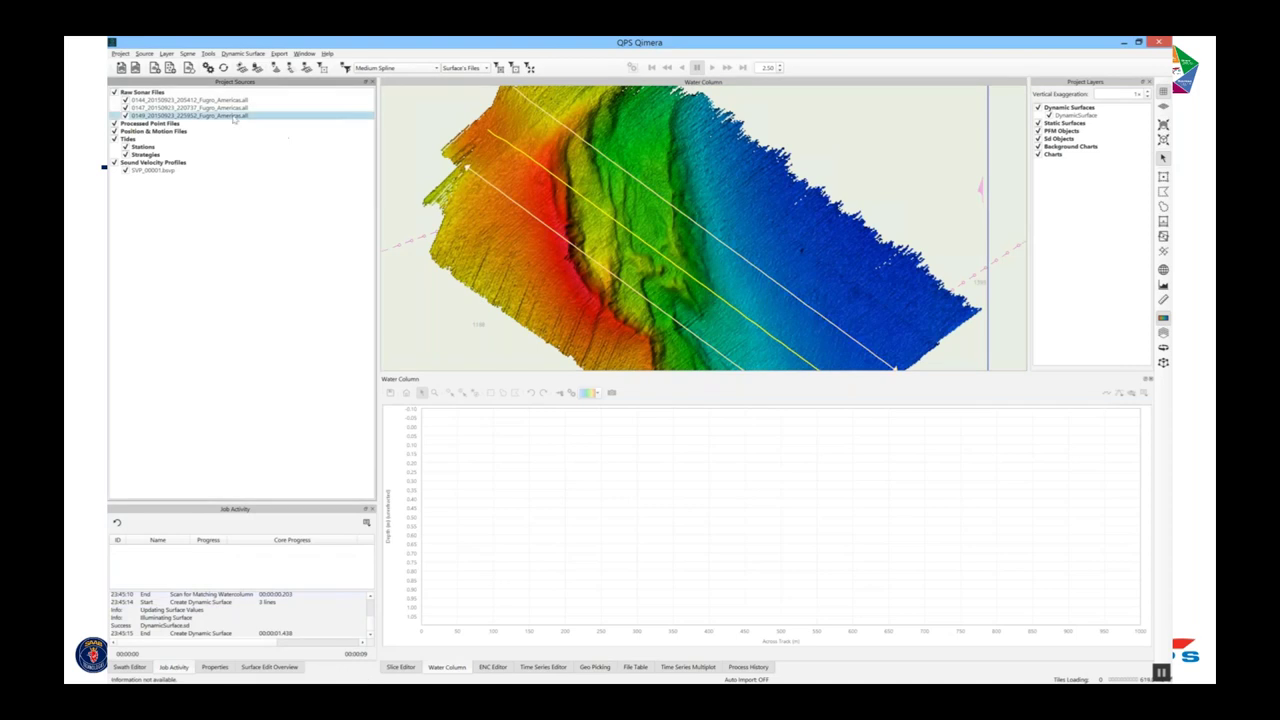
click(276, 68)
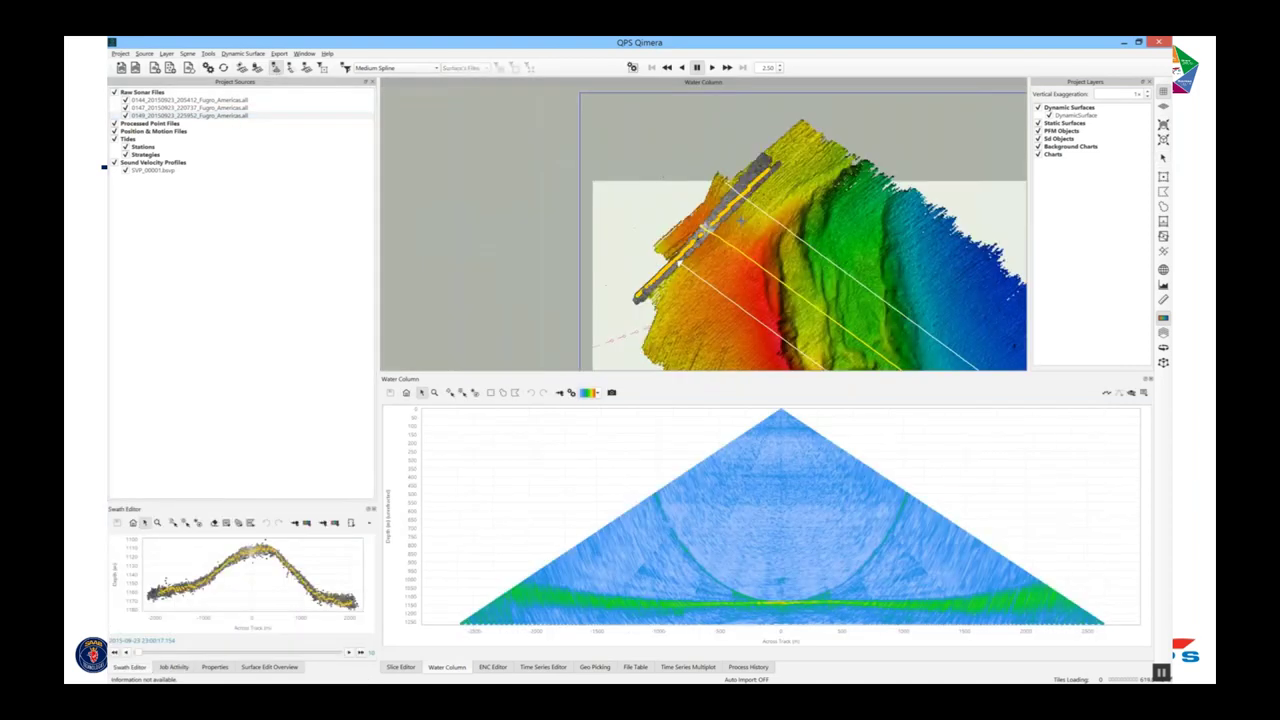
double_click(812, 304)
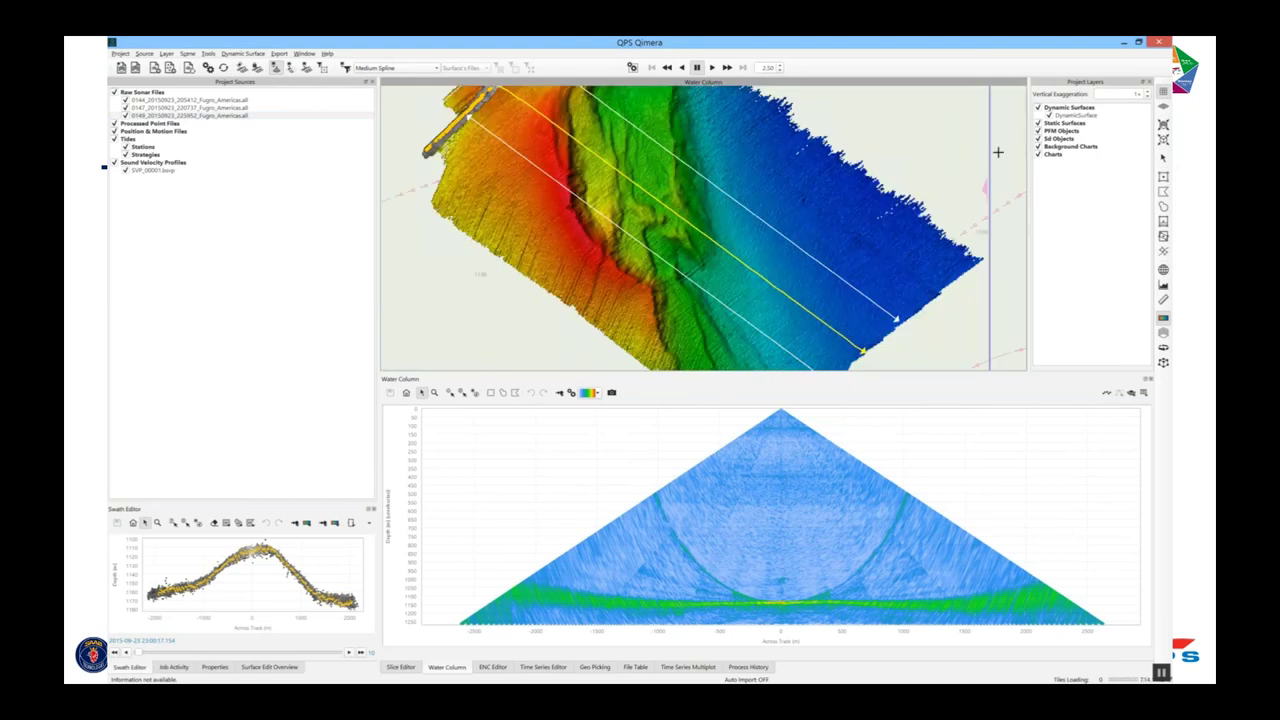
click(1162, 107)
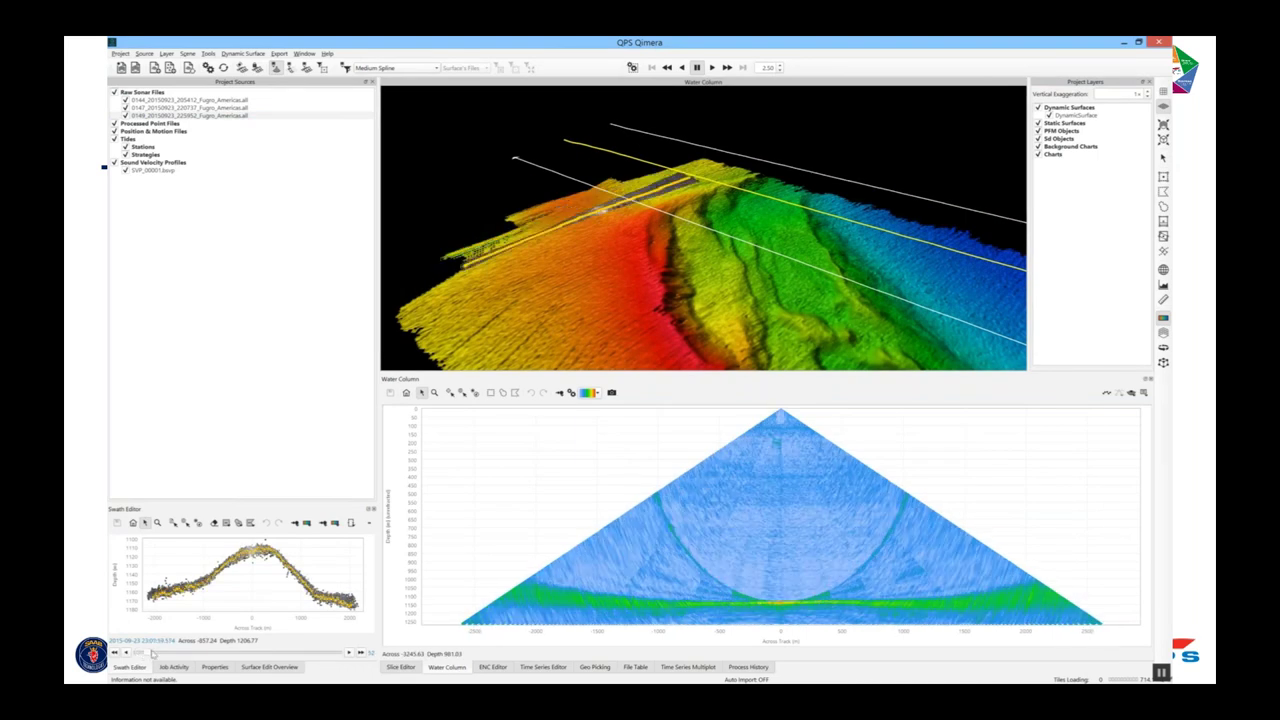
drag(152, 653, 238, 653)
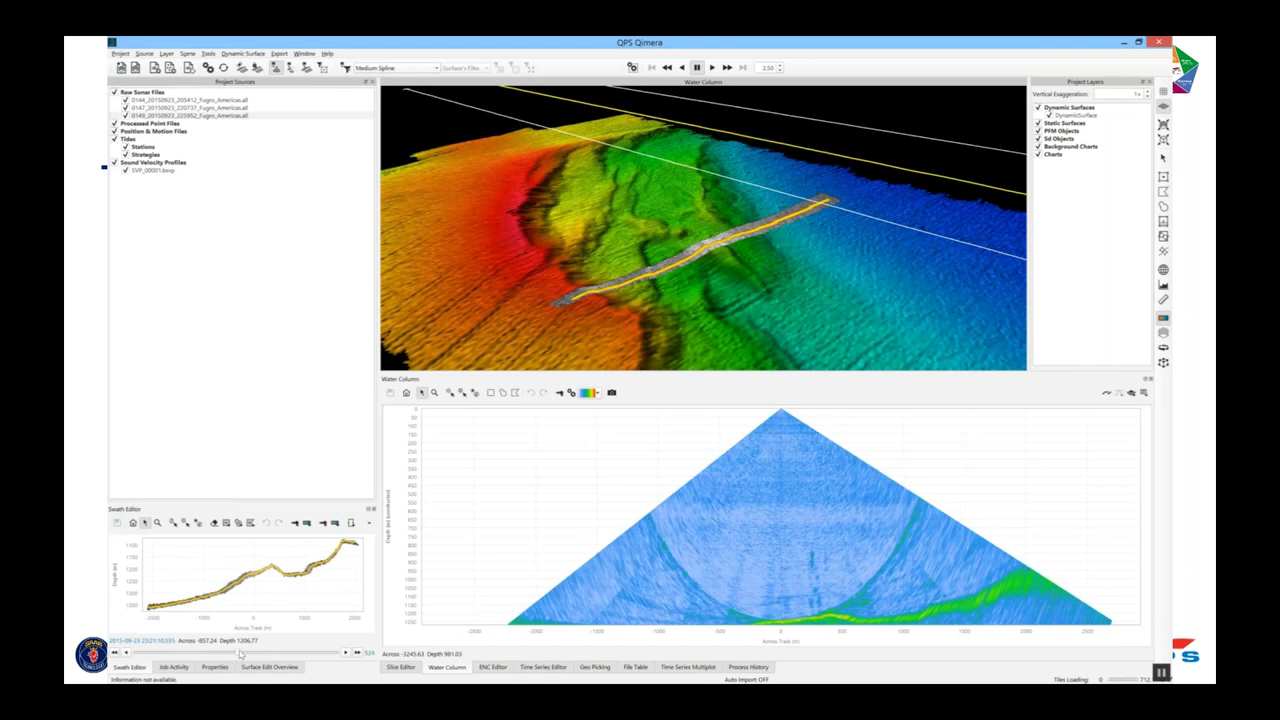
Replace the water column fan with a side view of the entire line and snapshot it into the 3D scene.
click(1144, 392)
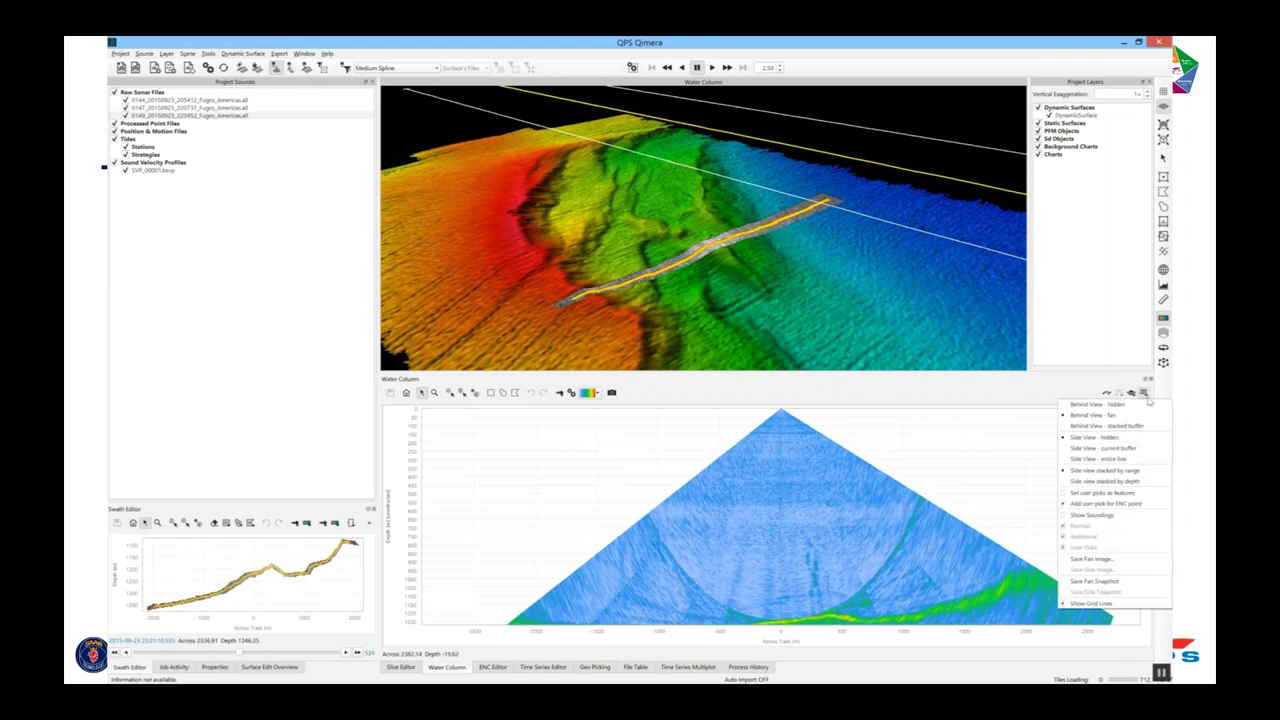
click(1134, 460)
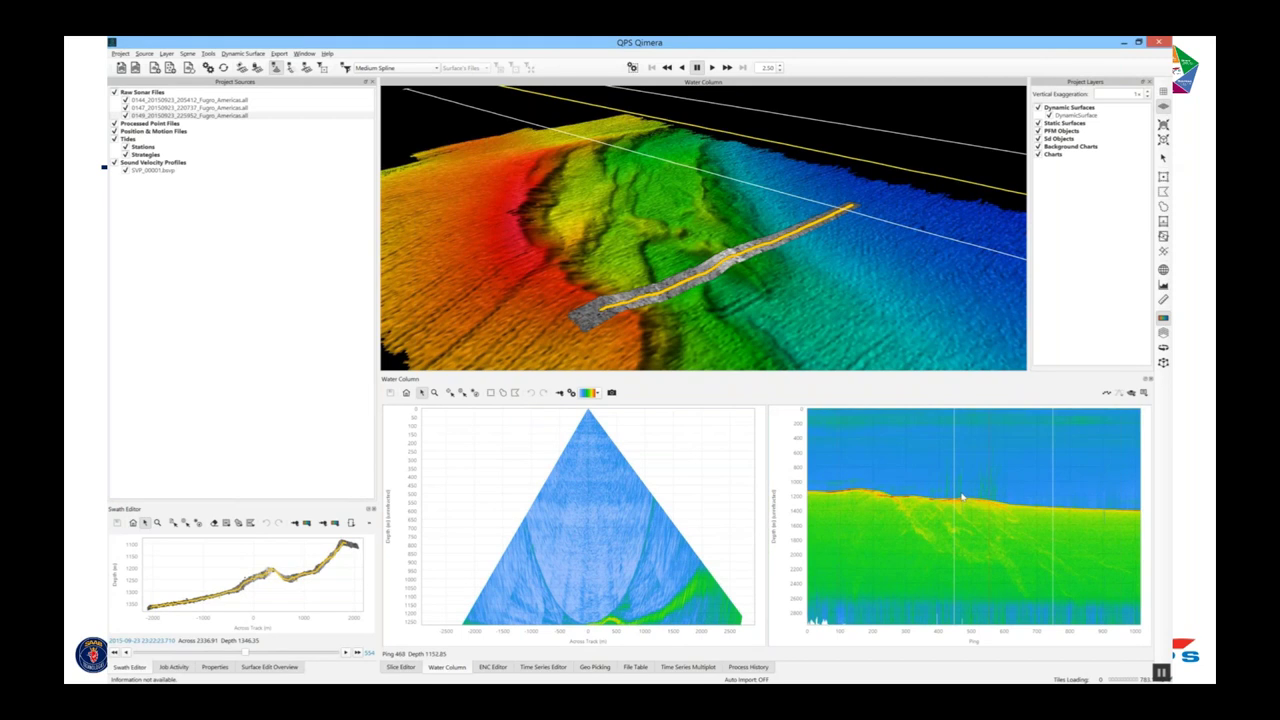
click(1144, 393)
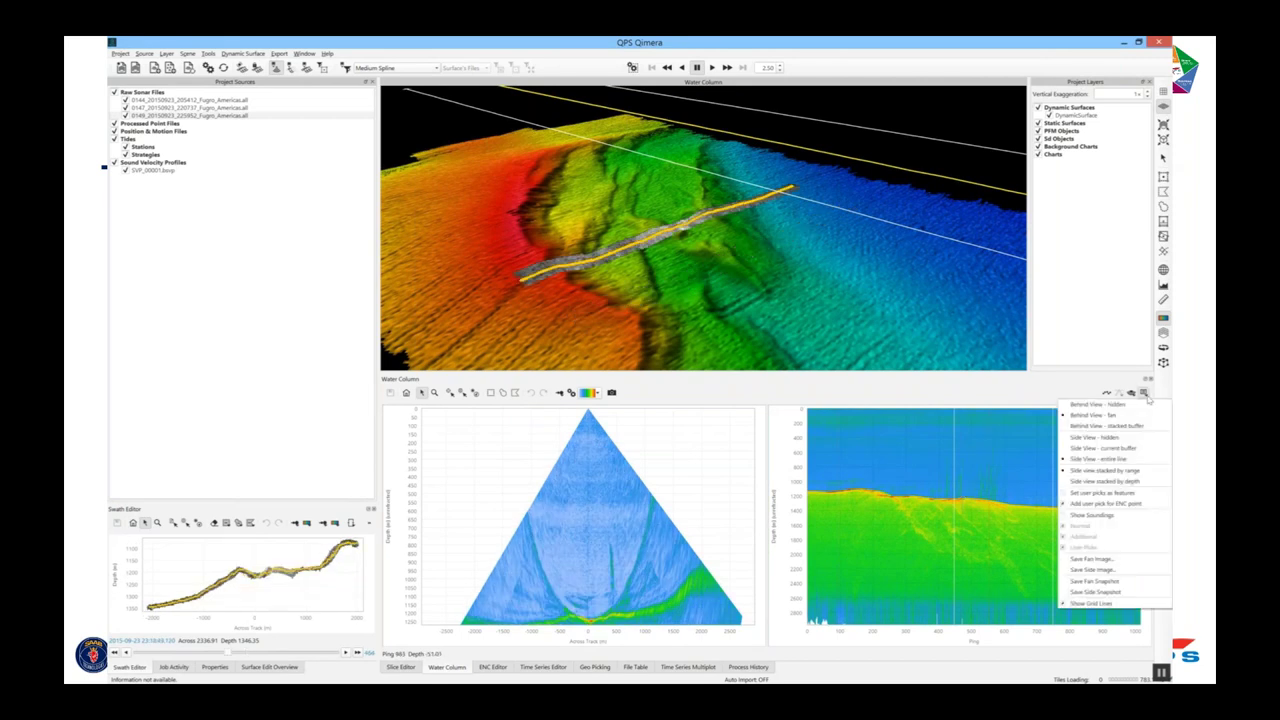
click(1097, 404)
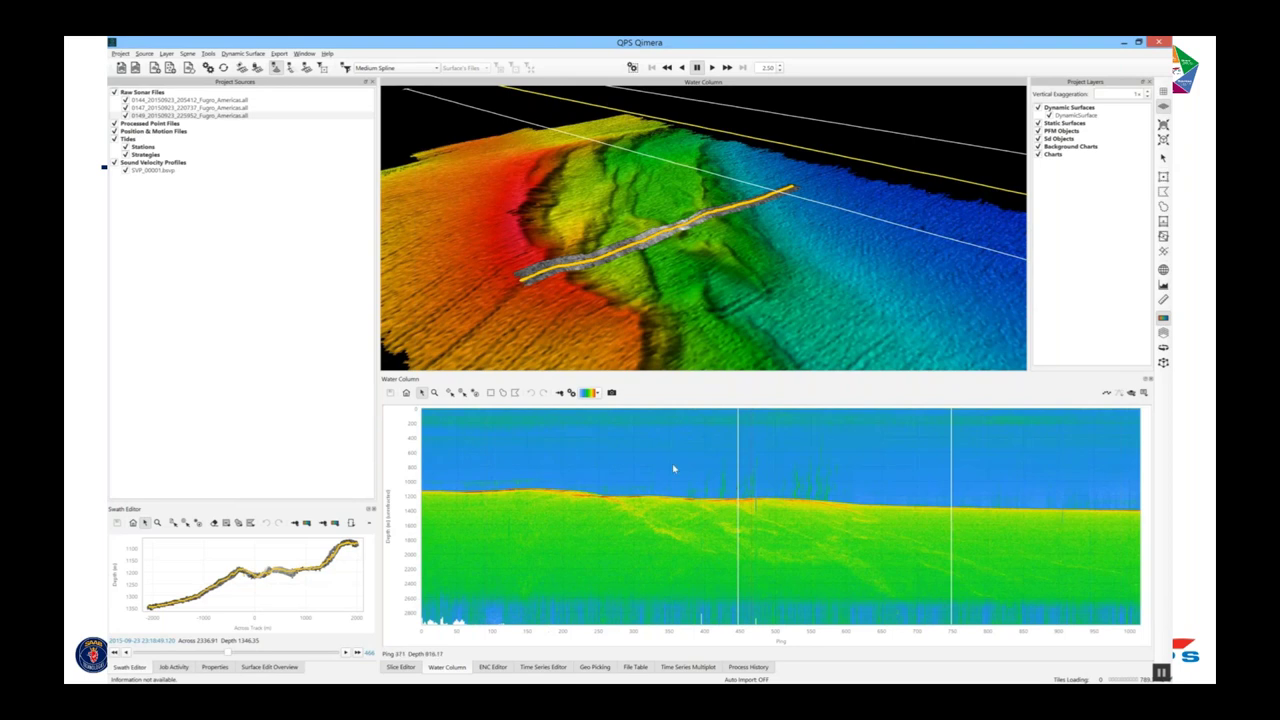
click(611, 392)
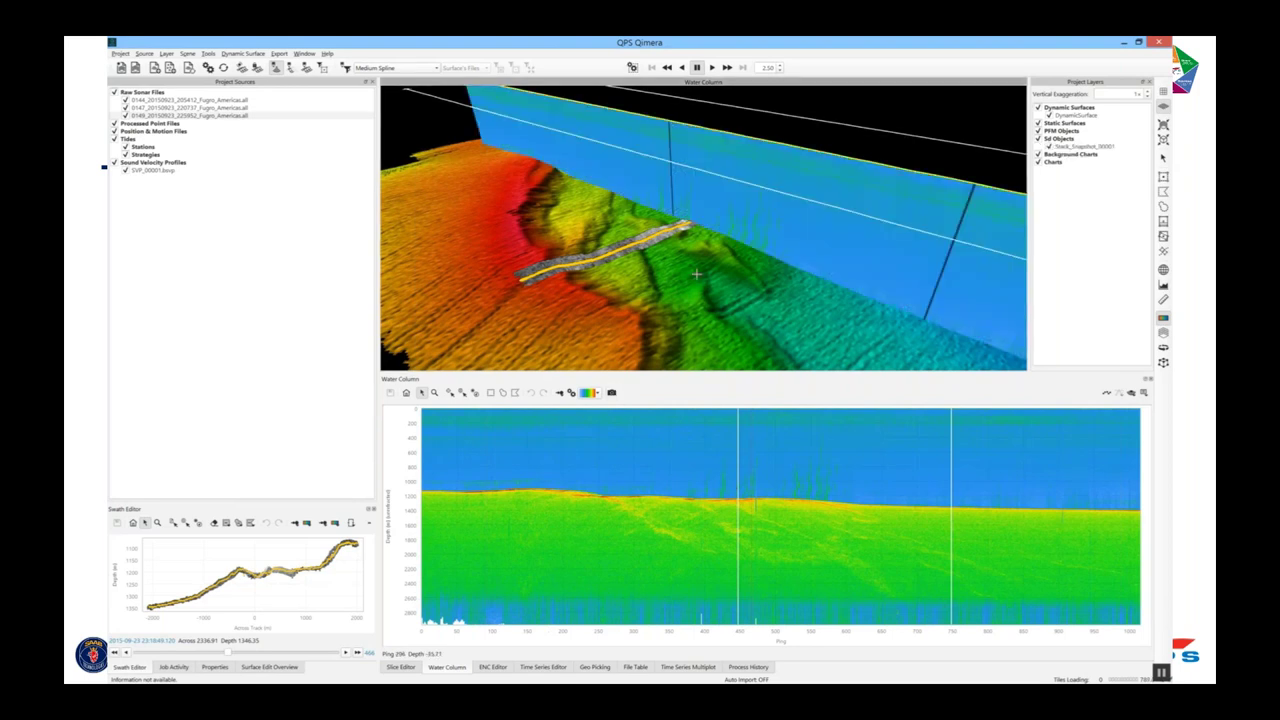
drag(700, 251, 705, 251)
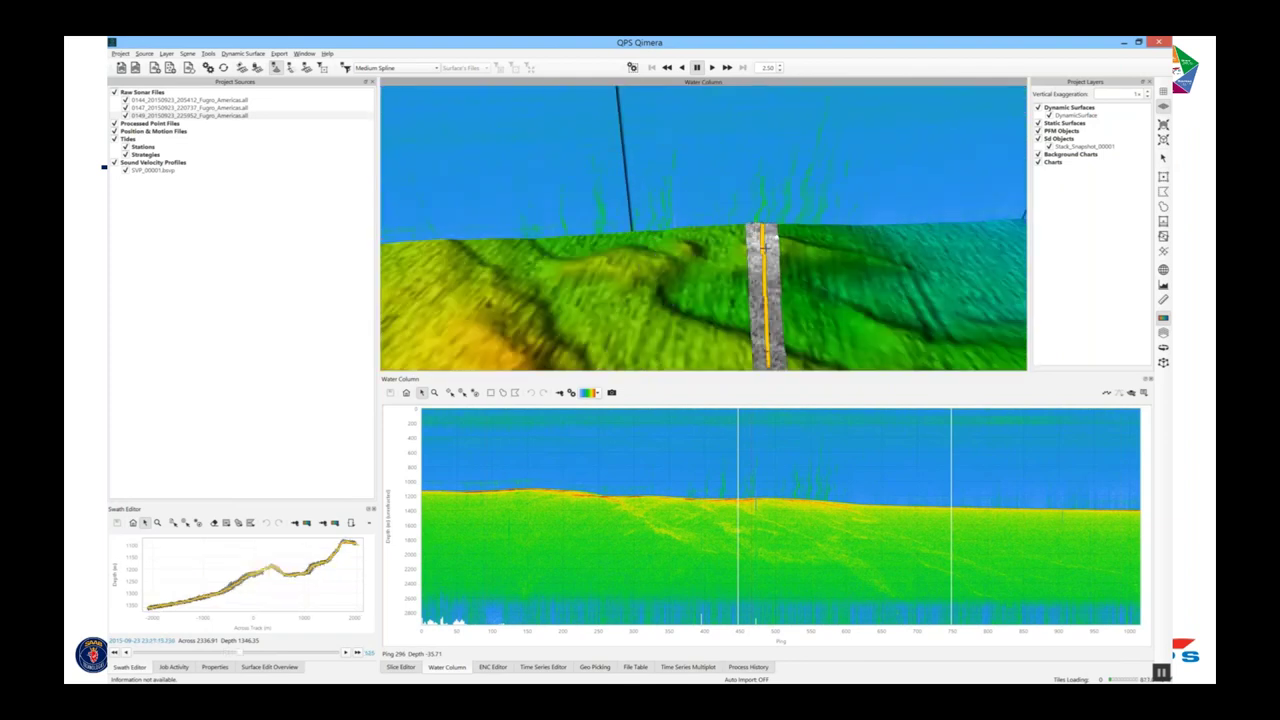
Widen the ping buffer shown around the current swath and move back along the line towards the plumes.
click(351, 522)
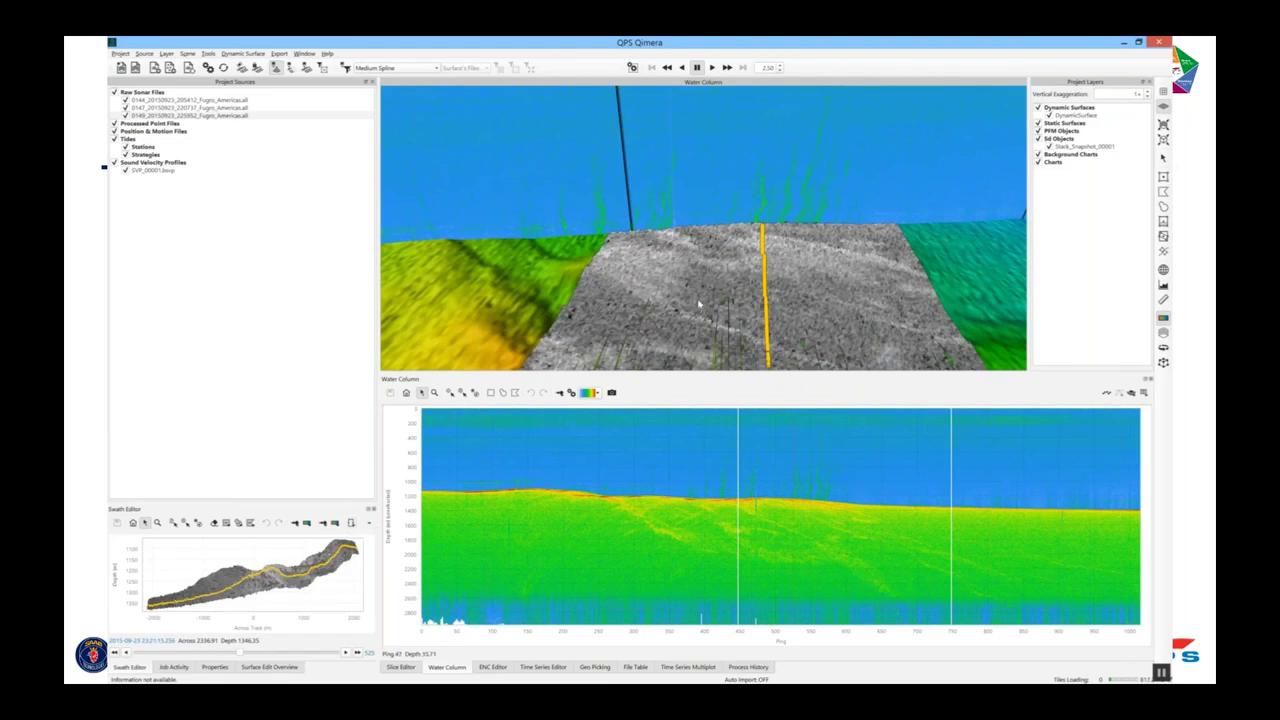
scroll(698, 304, down, 3)
drag(700, 322, 768, 285)
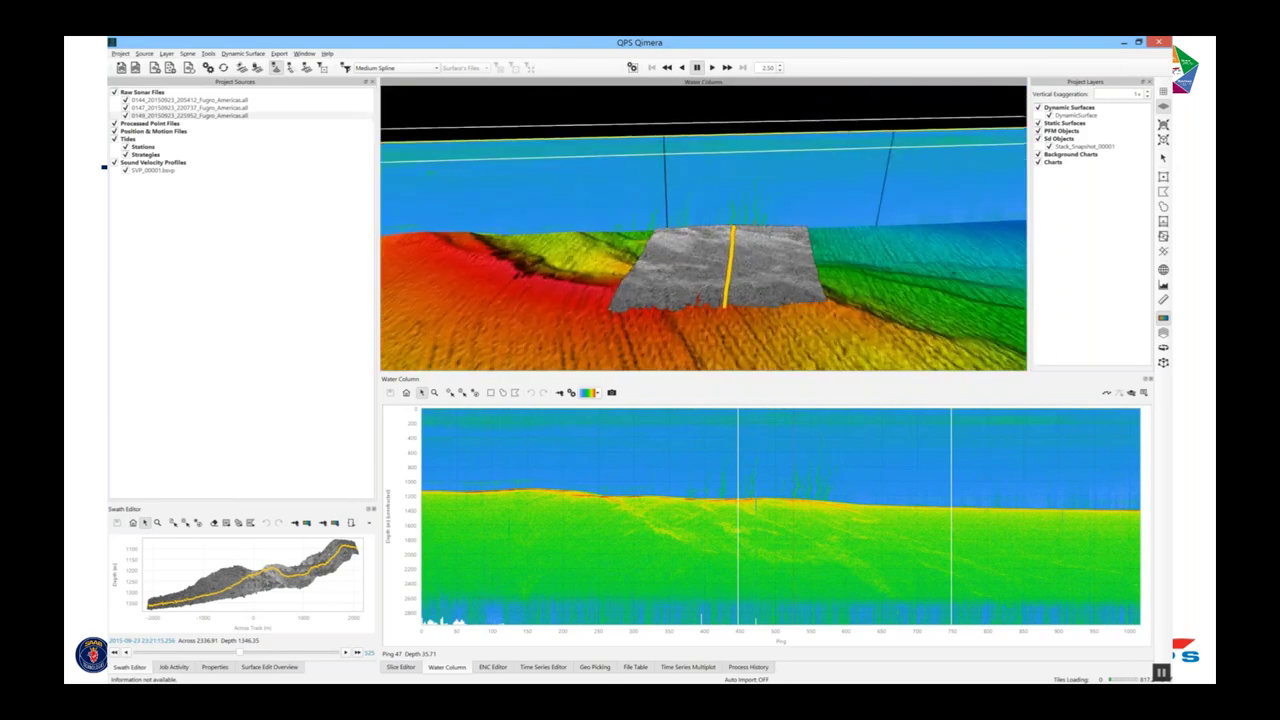
scroll(704, 228, up, 3)
key(Left)
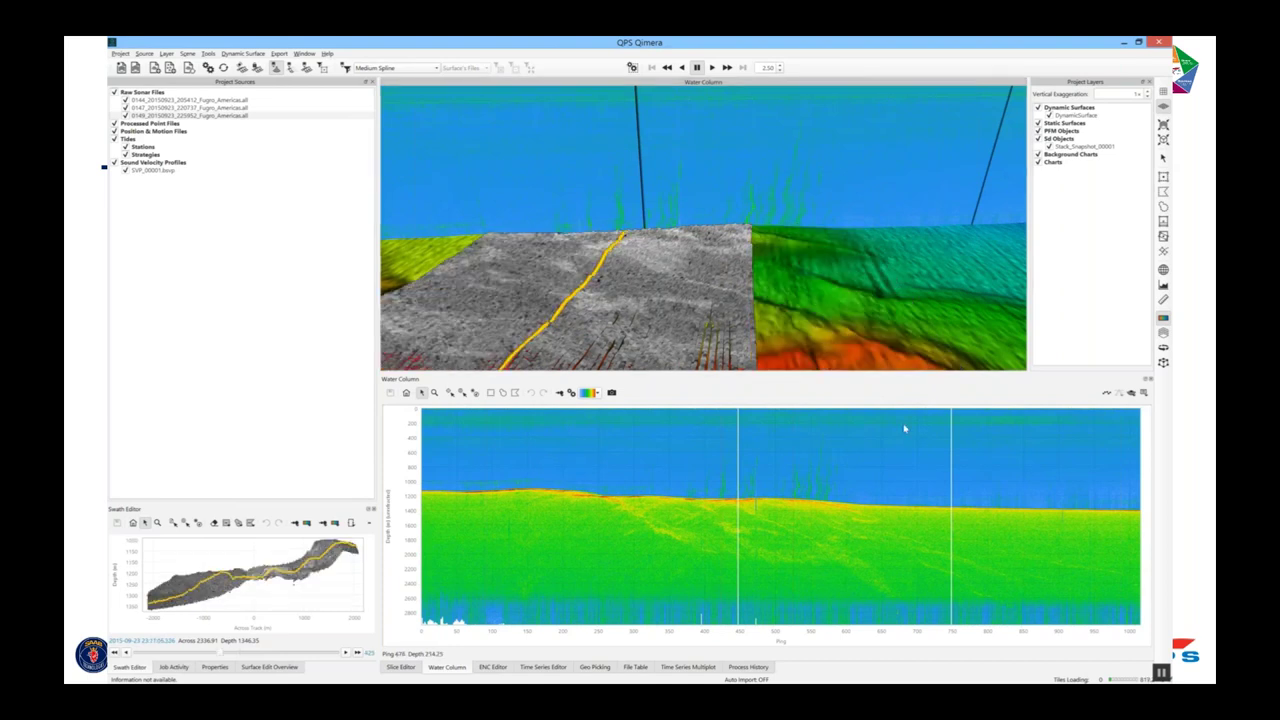
click(797, 497)
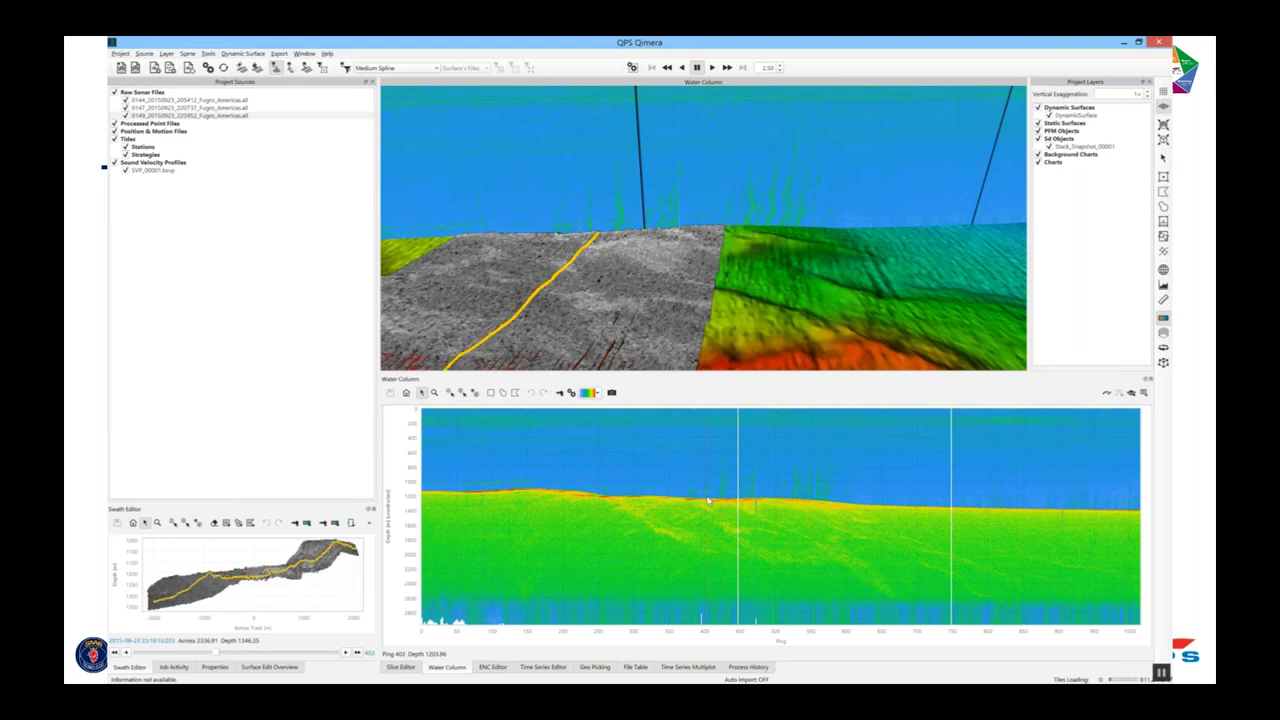
Show the behind view as a fan again, hide the side view, and enlarge the water column display.
click(1144, 393)
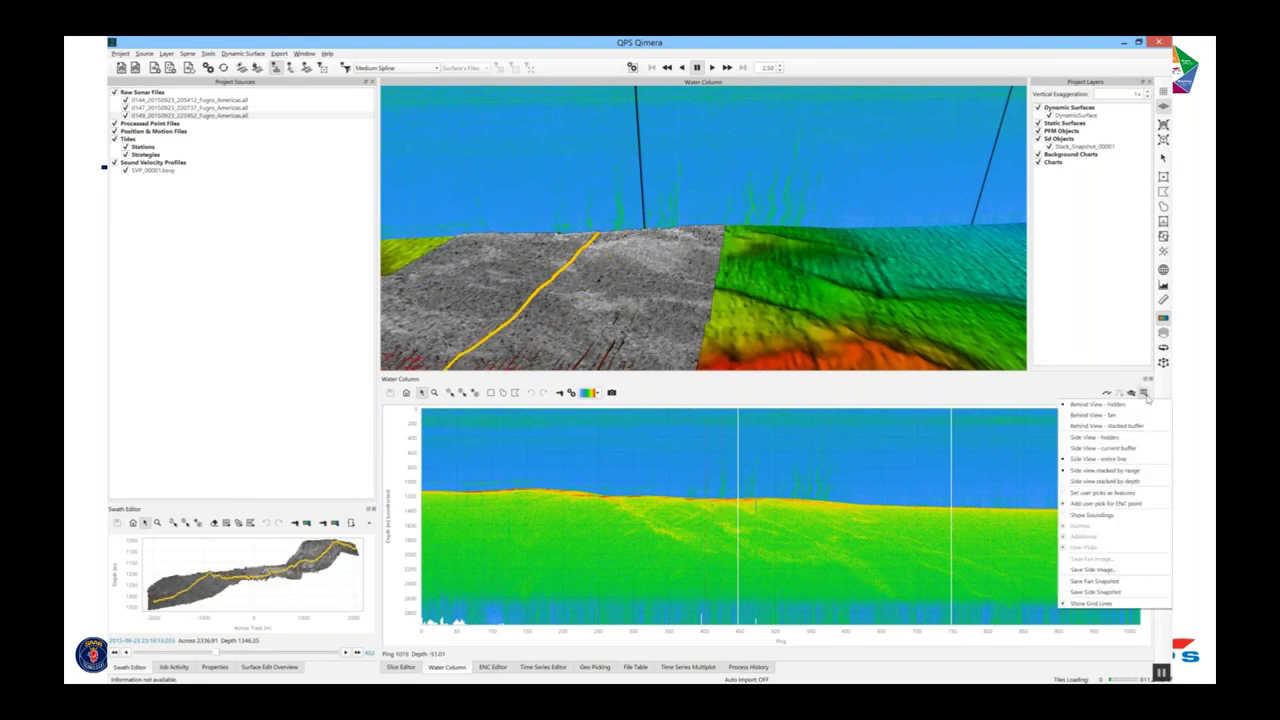
click(1094, 414)
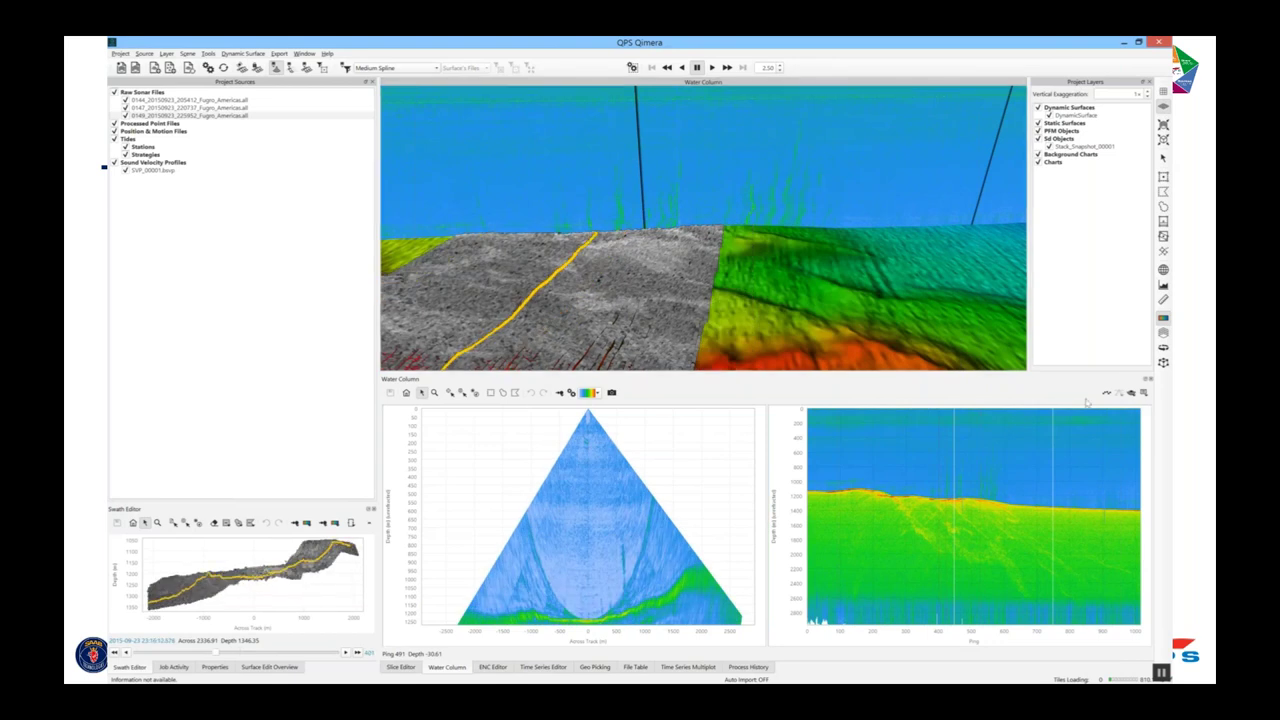
click(1143, 393)
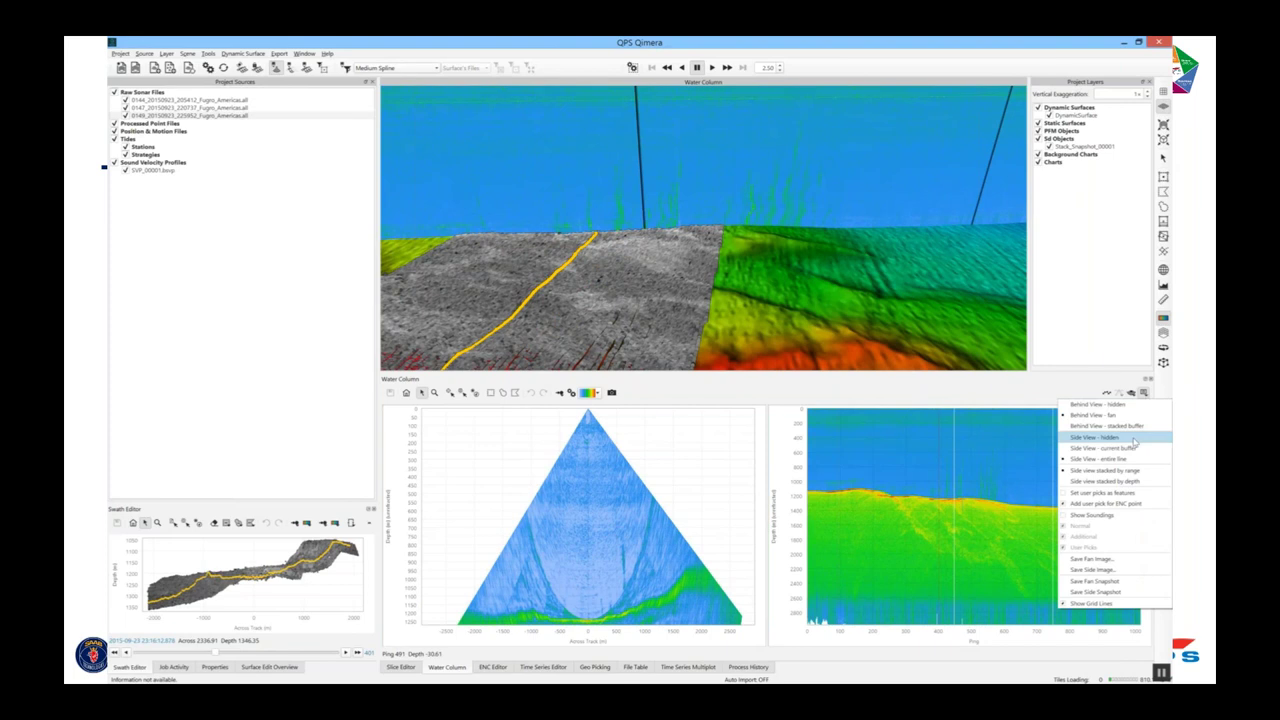
click(1134, 442)
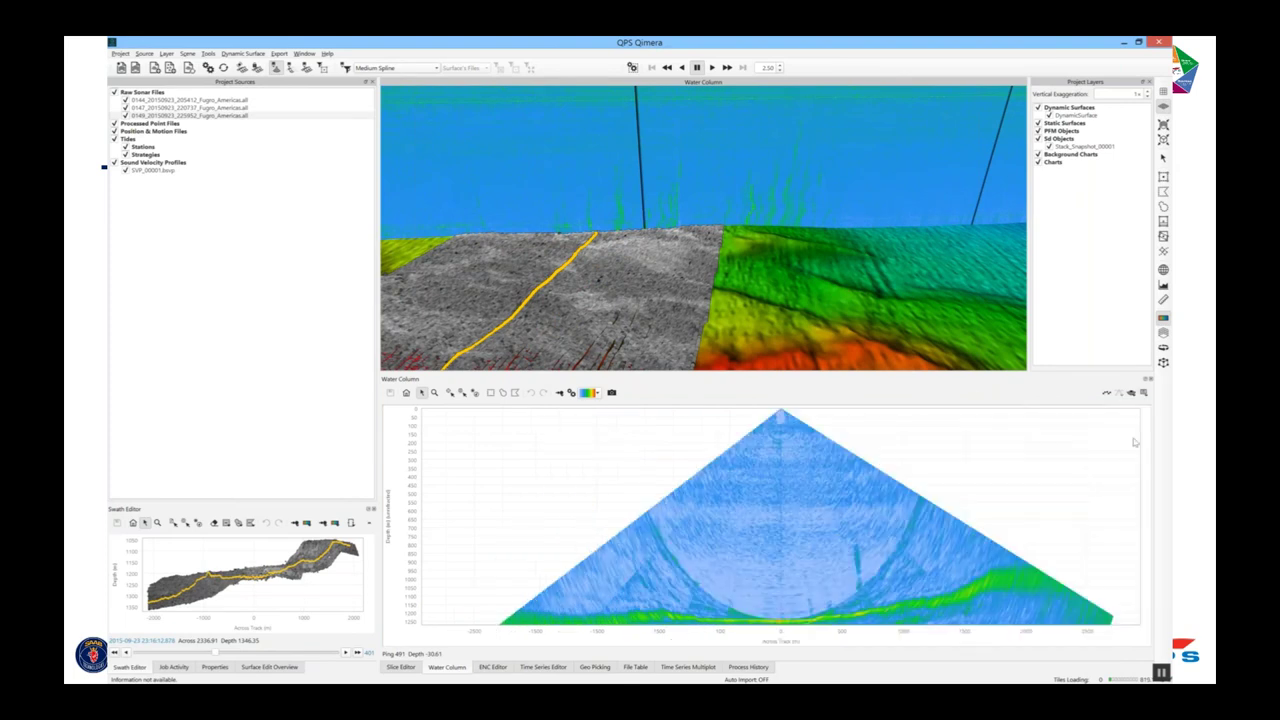
drag(964, 372, 963, 342)
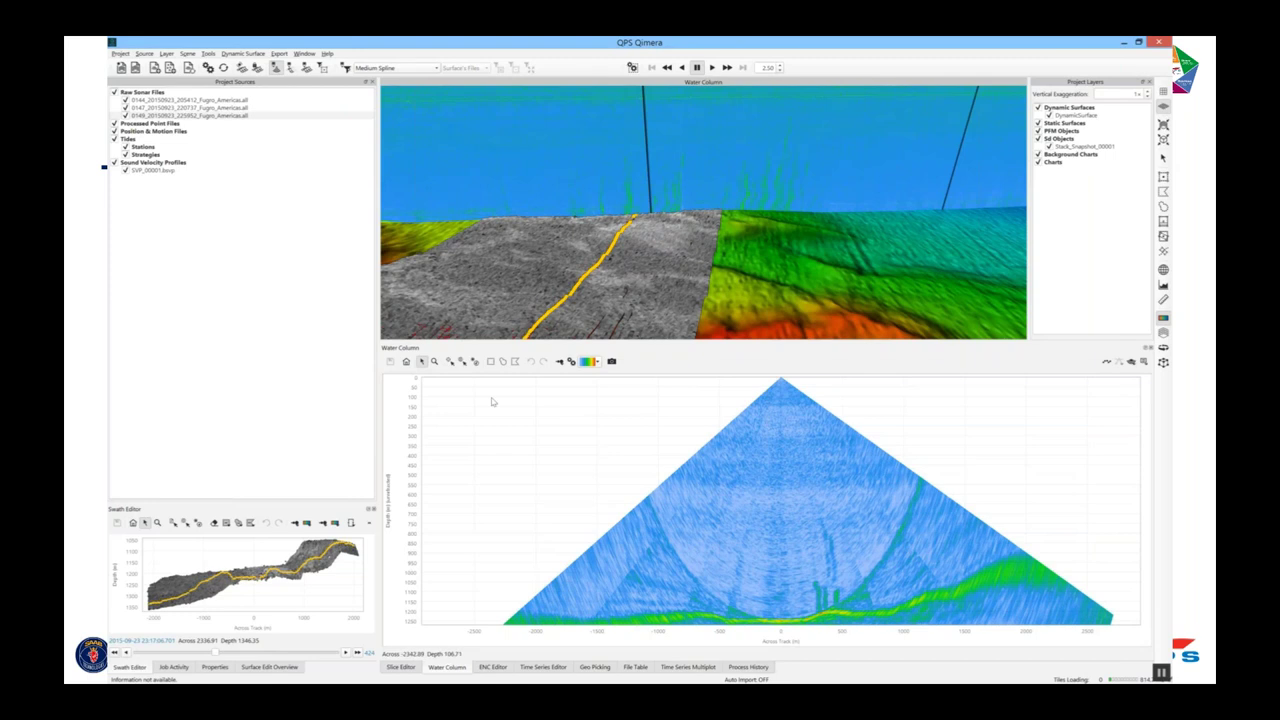
Zoom the fan view into the plumes above the seabed and overlay the bottom detections.
click(434, 361)
drag(690, 478, 893, 634)
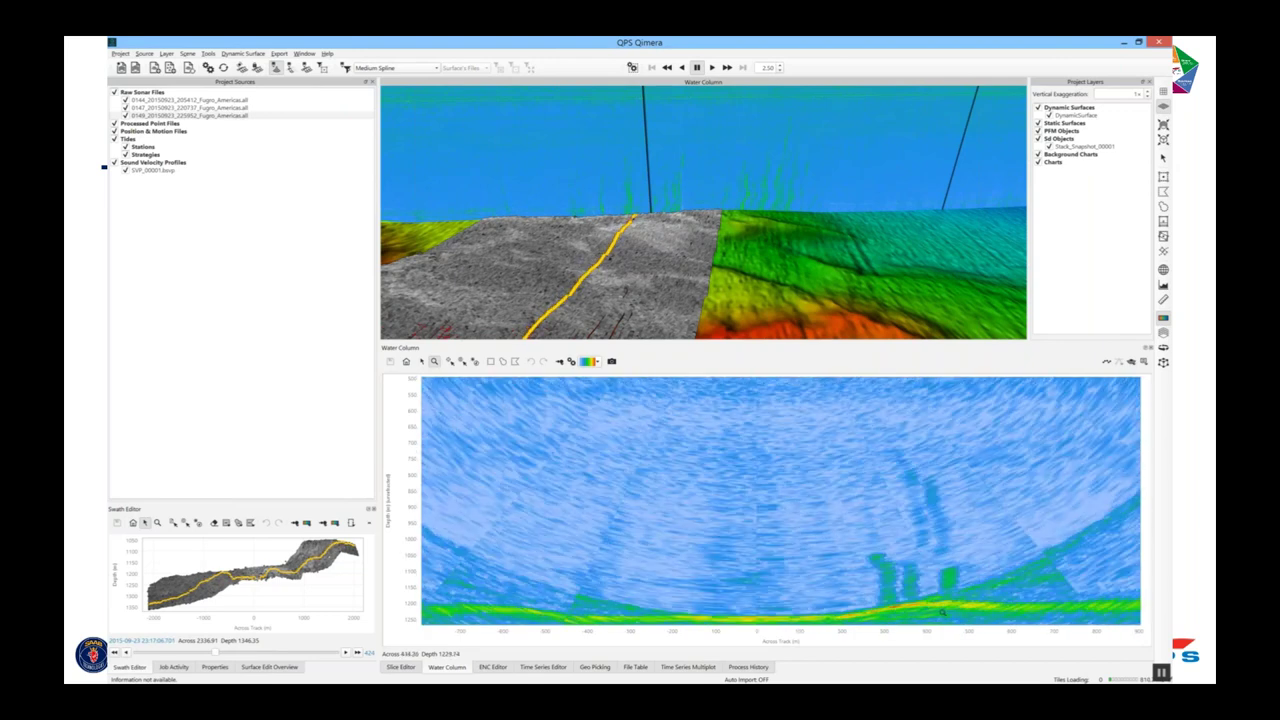
click(1106, 362)
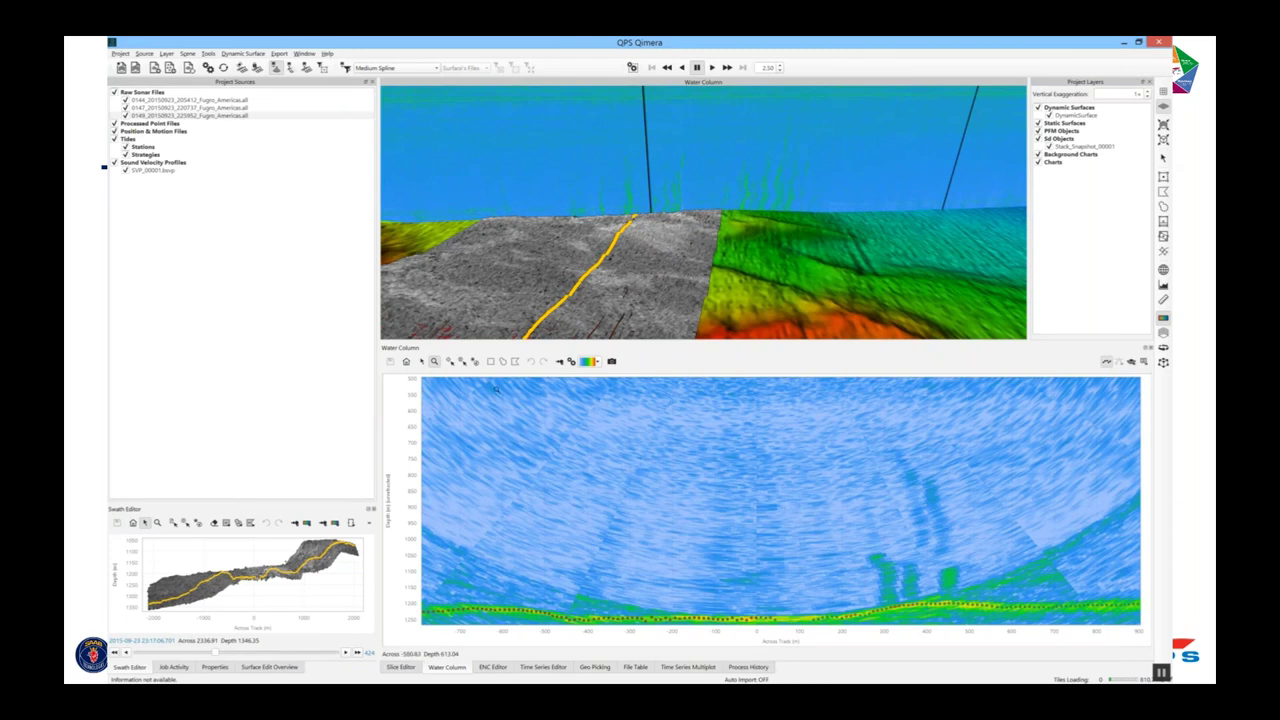
Geopick a water column point in the fan view and select its entry in the Geo Picking table.
click(462, 362)
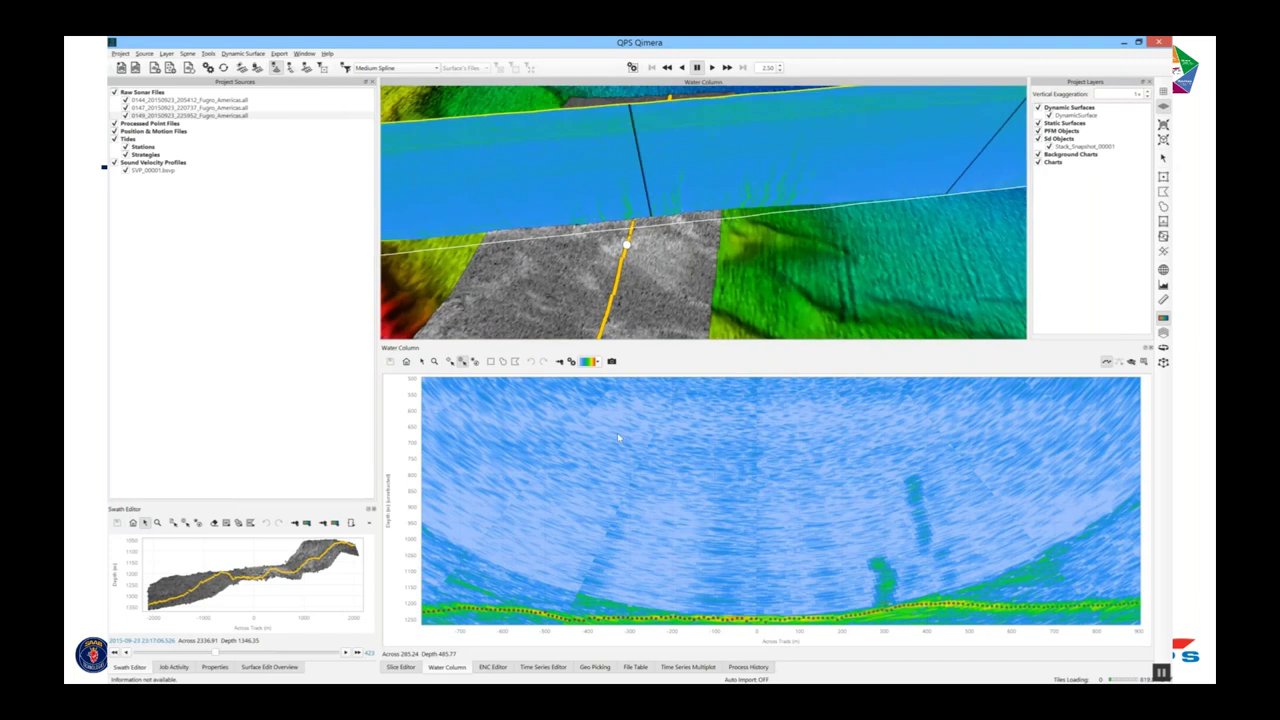
click(600, 667)
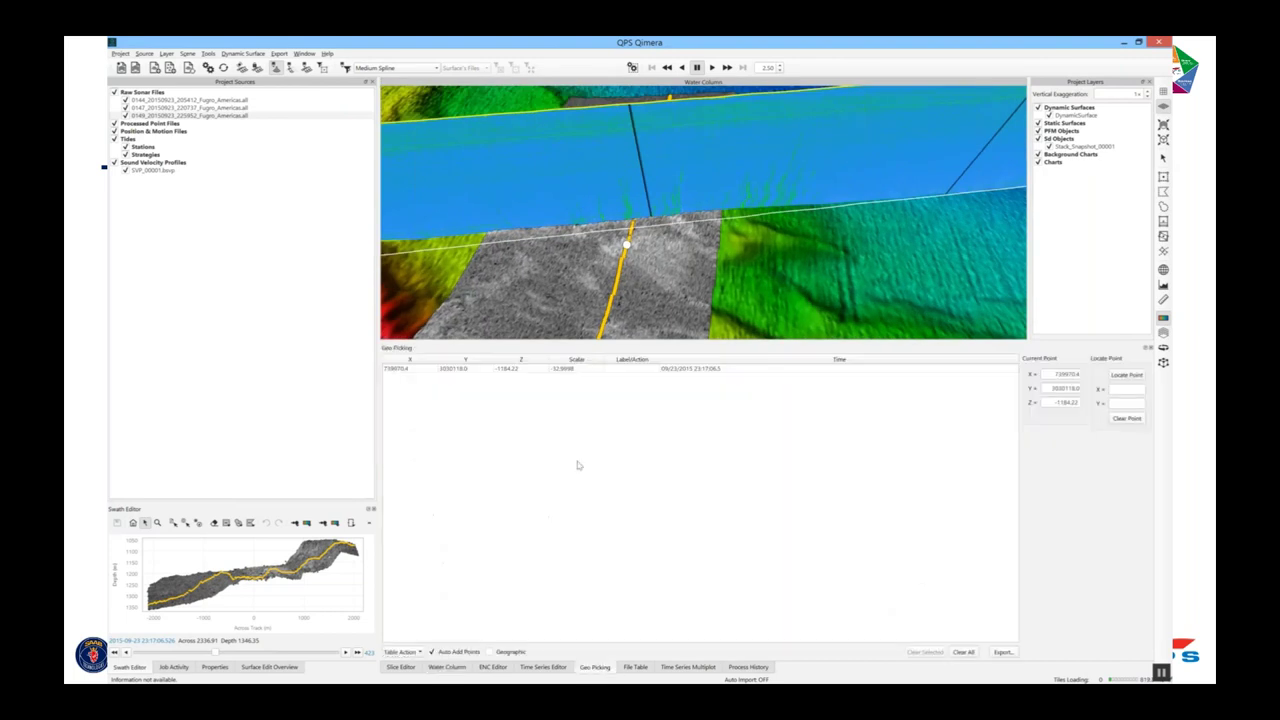
click(538, 369)
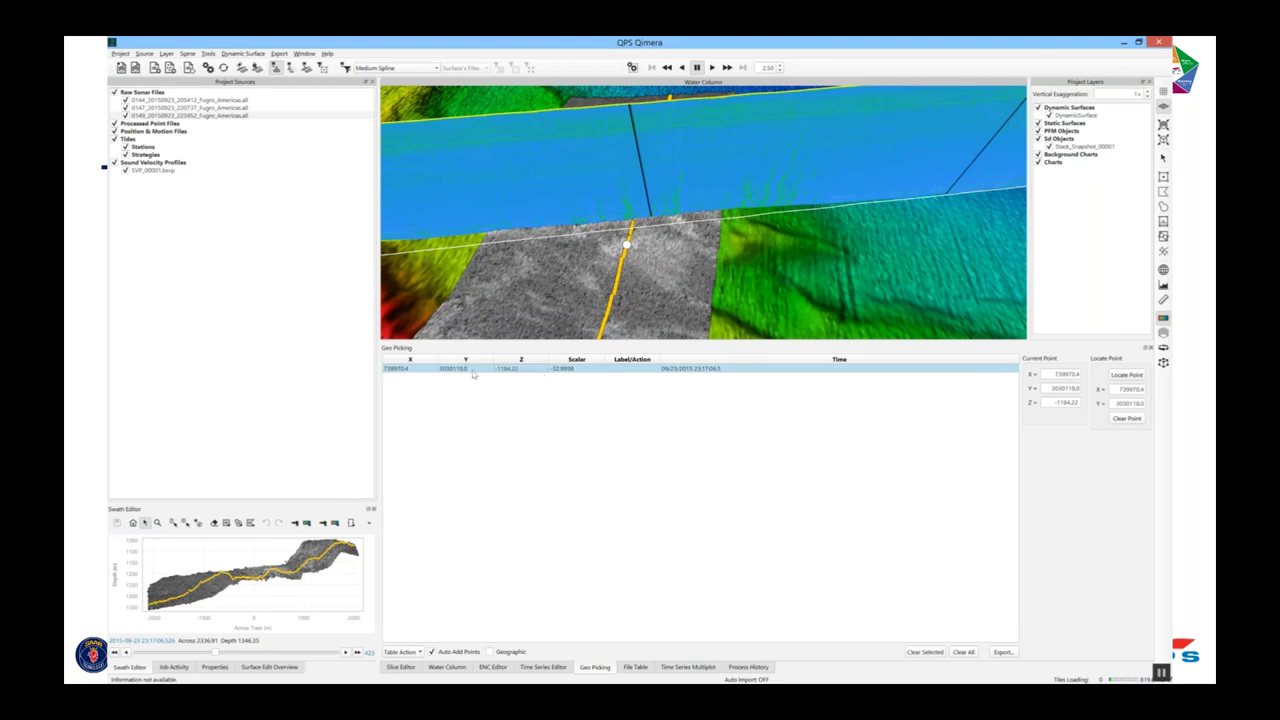
Display the geopicked point's coordinates as geographic values and select its entry in the Geo Picking table.
click(491, 652)
click(490, 652)
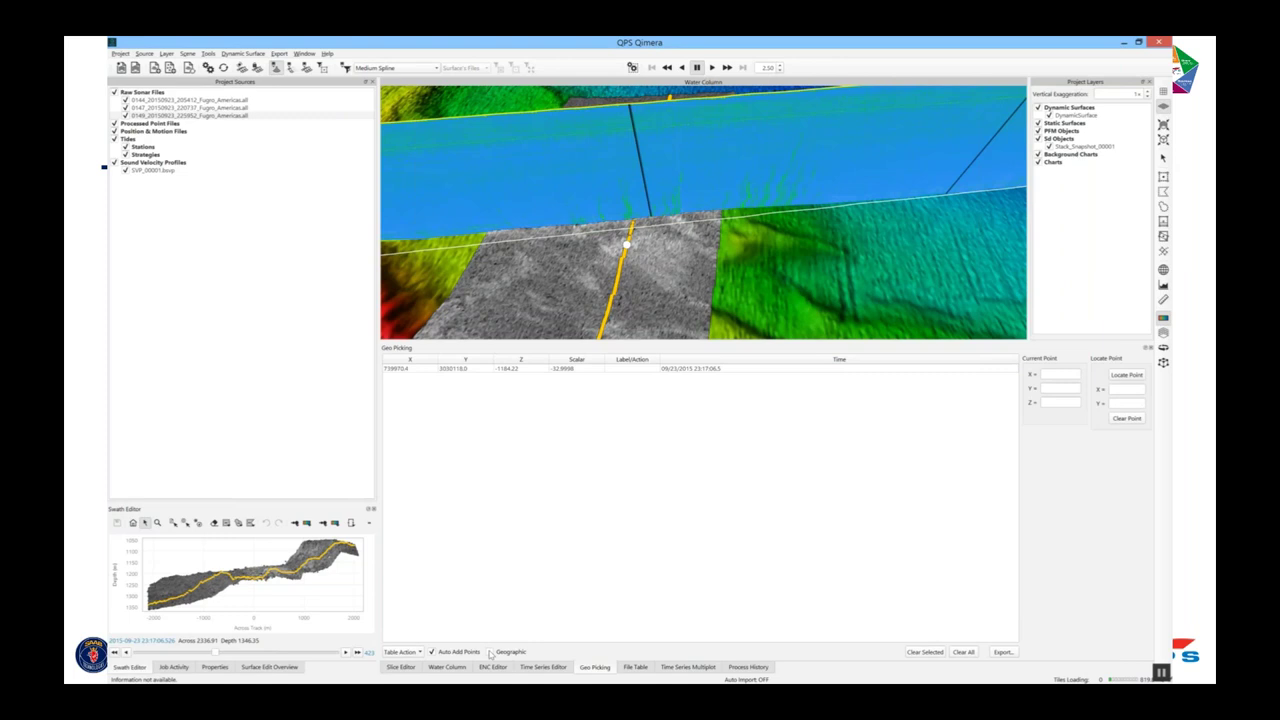
click(491, 652)
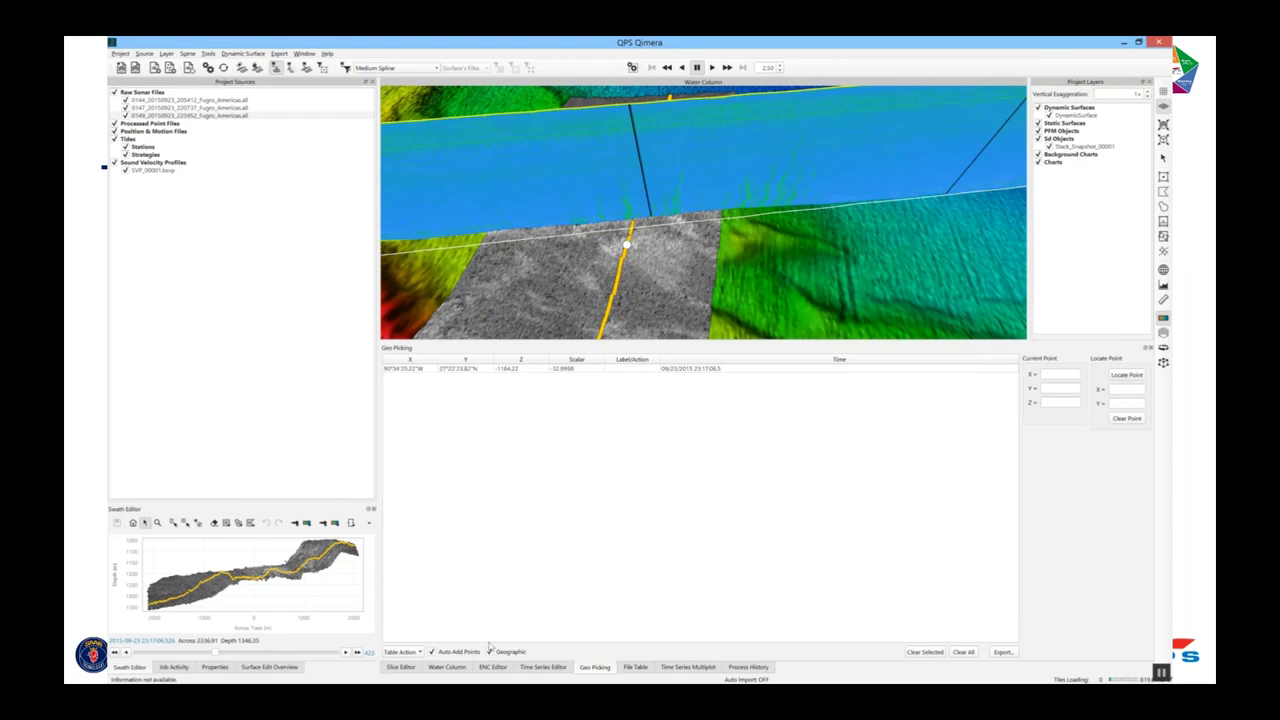
click(478, 370)
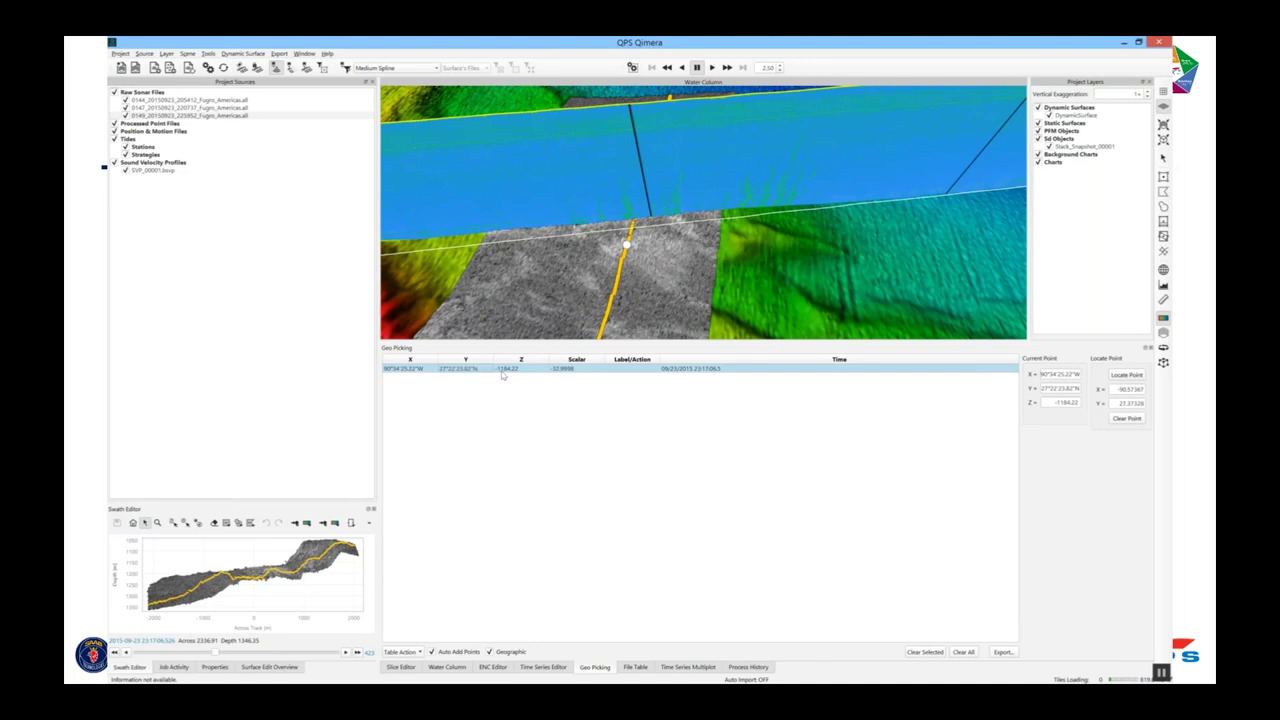
Export the geopicked point as an XYZ file named Seep Base in the project's Export folder.
click(1003, 651)
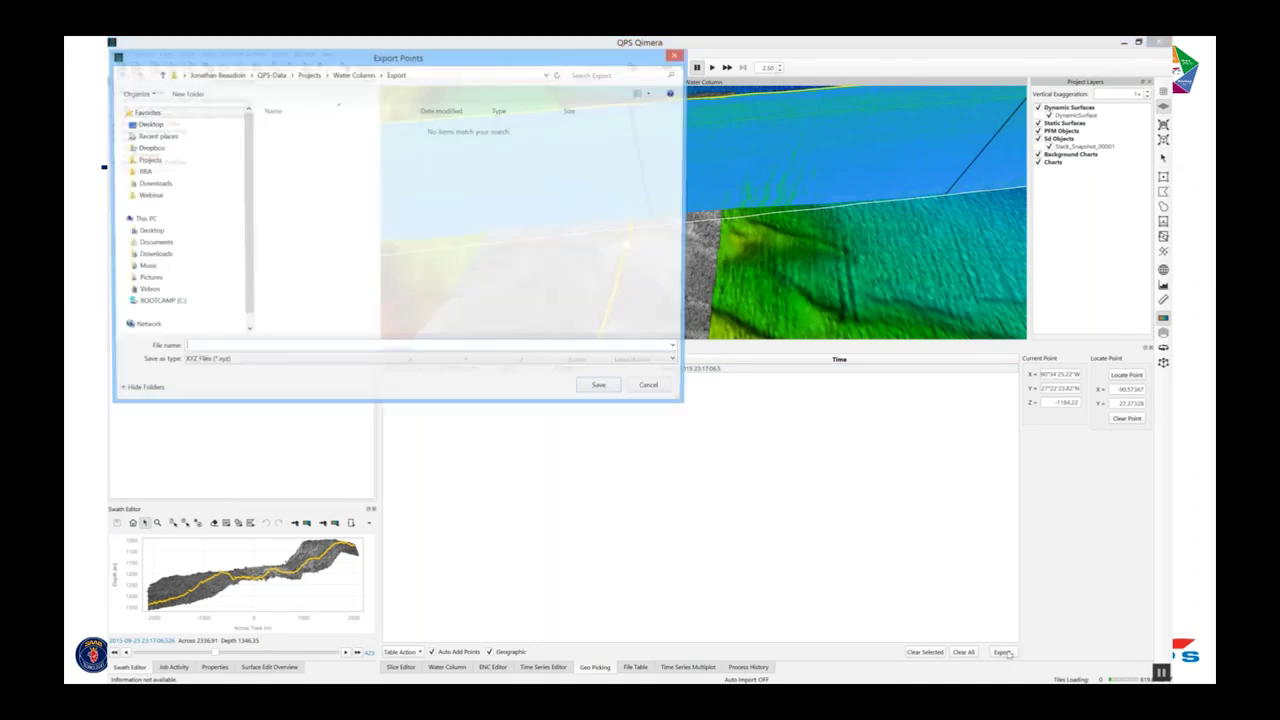
text(Seep Base)
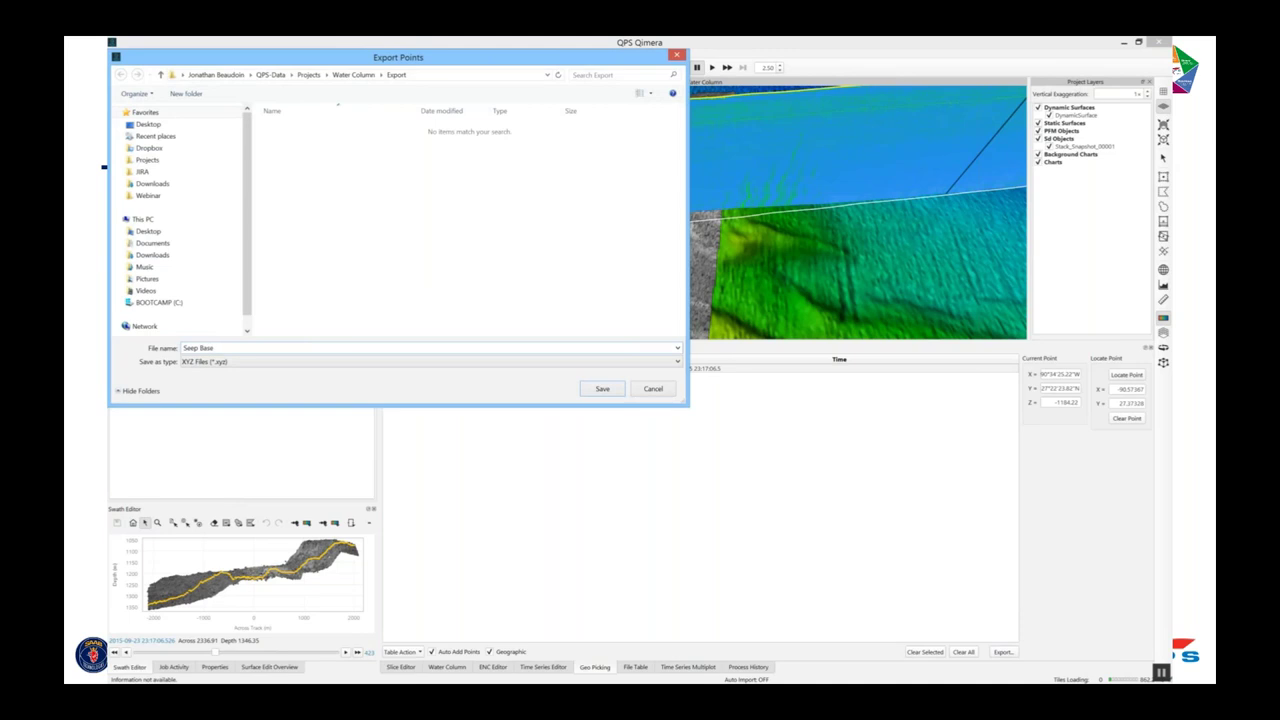
key(Return)
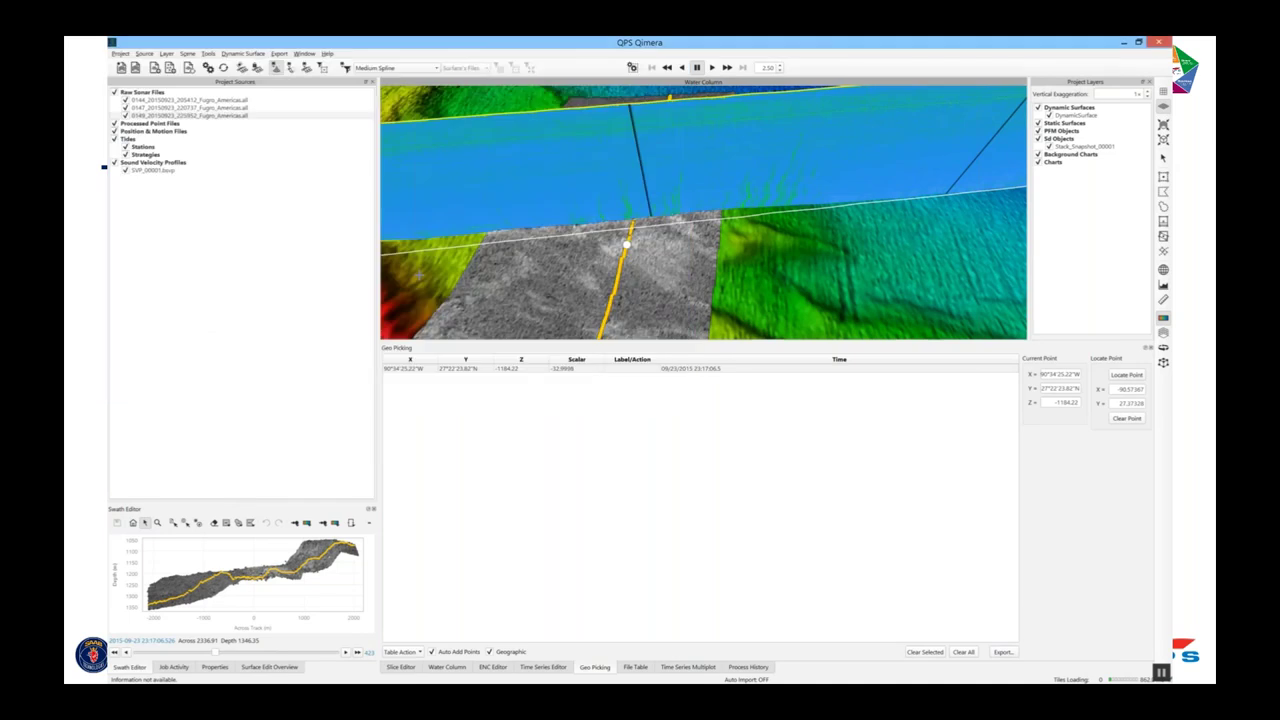
Switch to File Explorer and open Seep Base.xyz from the project's Export folder in Notepad++.
key(alt+Tab)
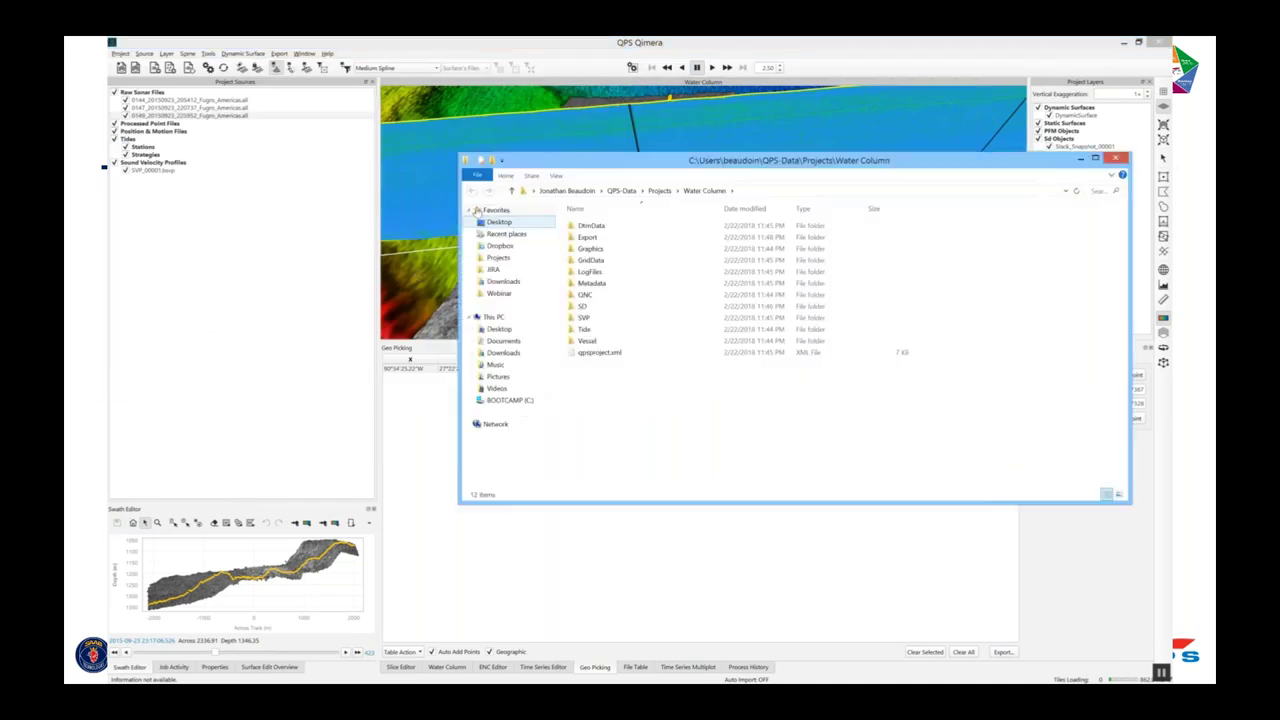
double_click(583, 238)
click(598, 227)
right_click(599, 227)
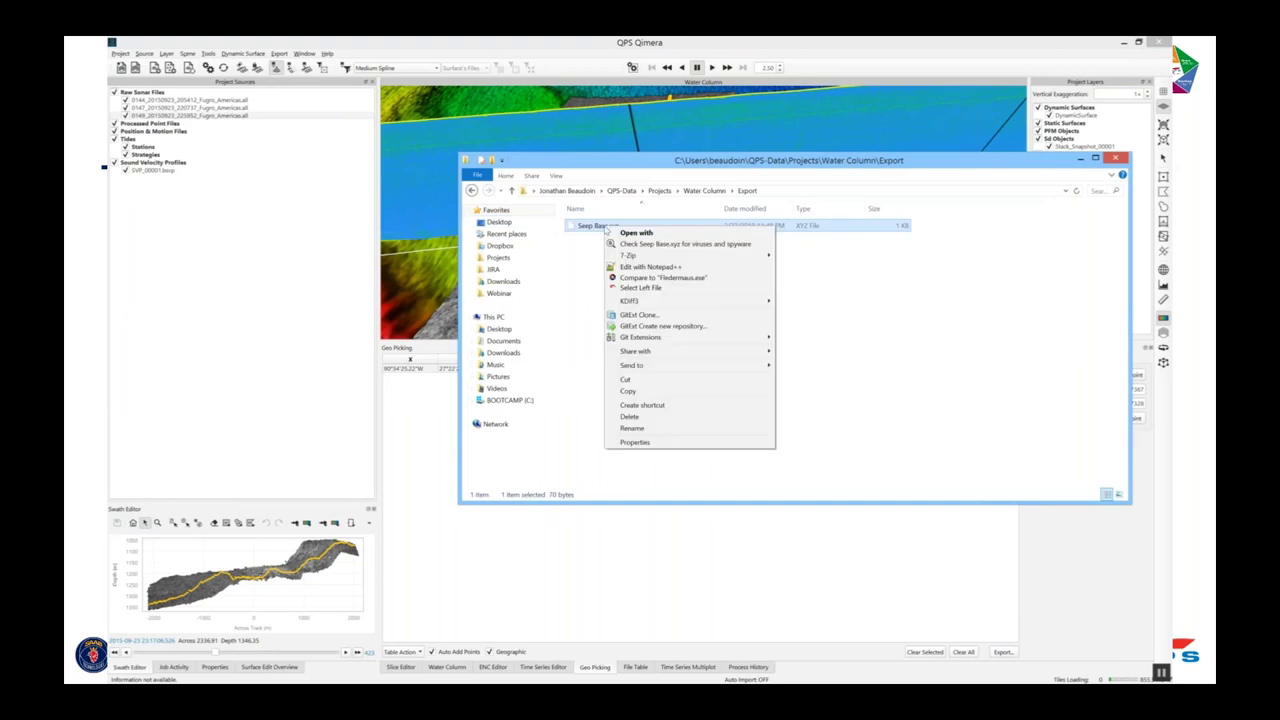
click(660, 267)
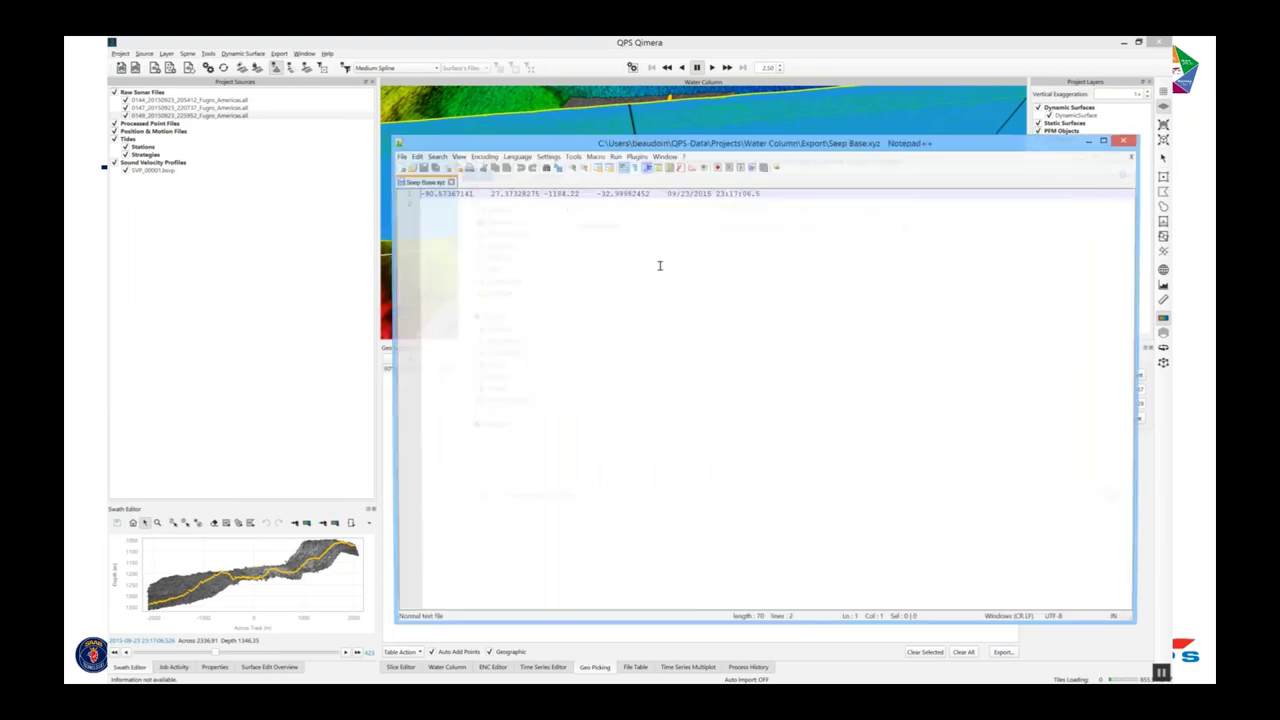
Examine the exported point record in Seep Base.xyz, close the file and text editor, and return to Qimera.
drag(761, 193, 418, 193)
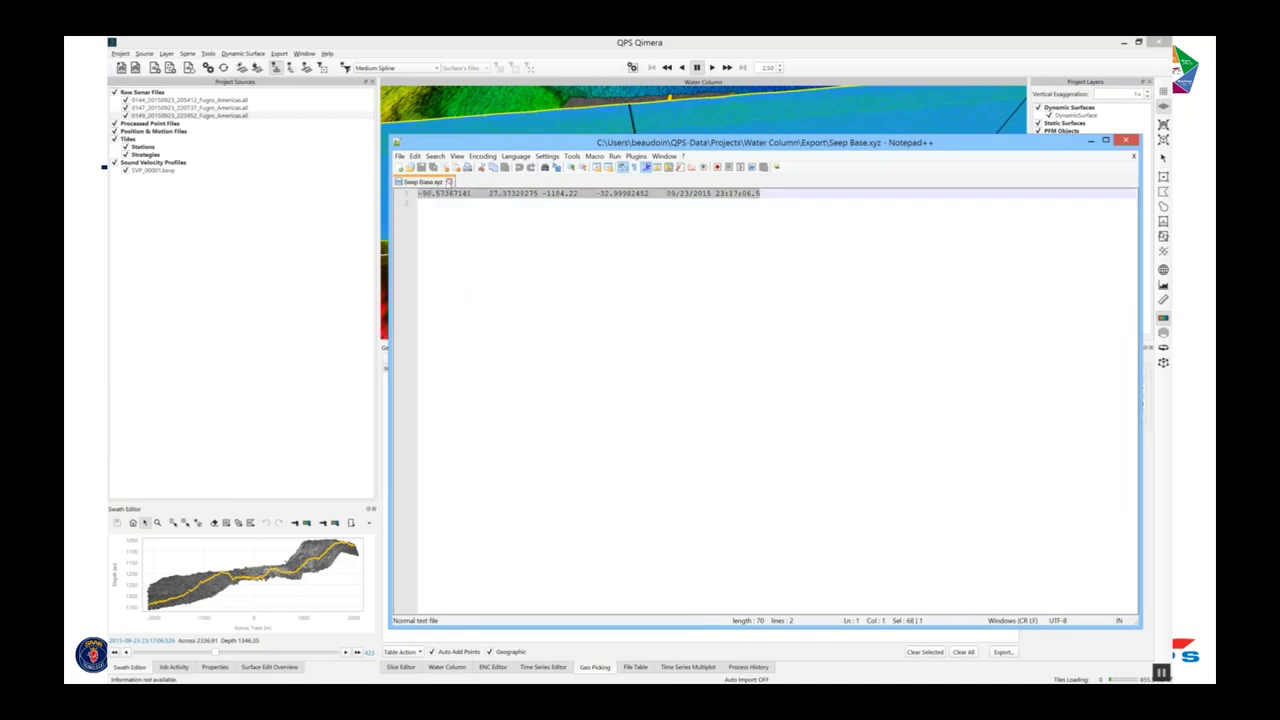
click(449, 182)
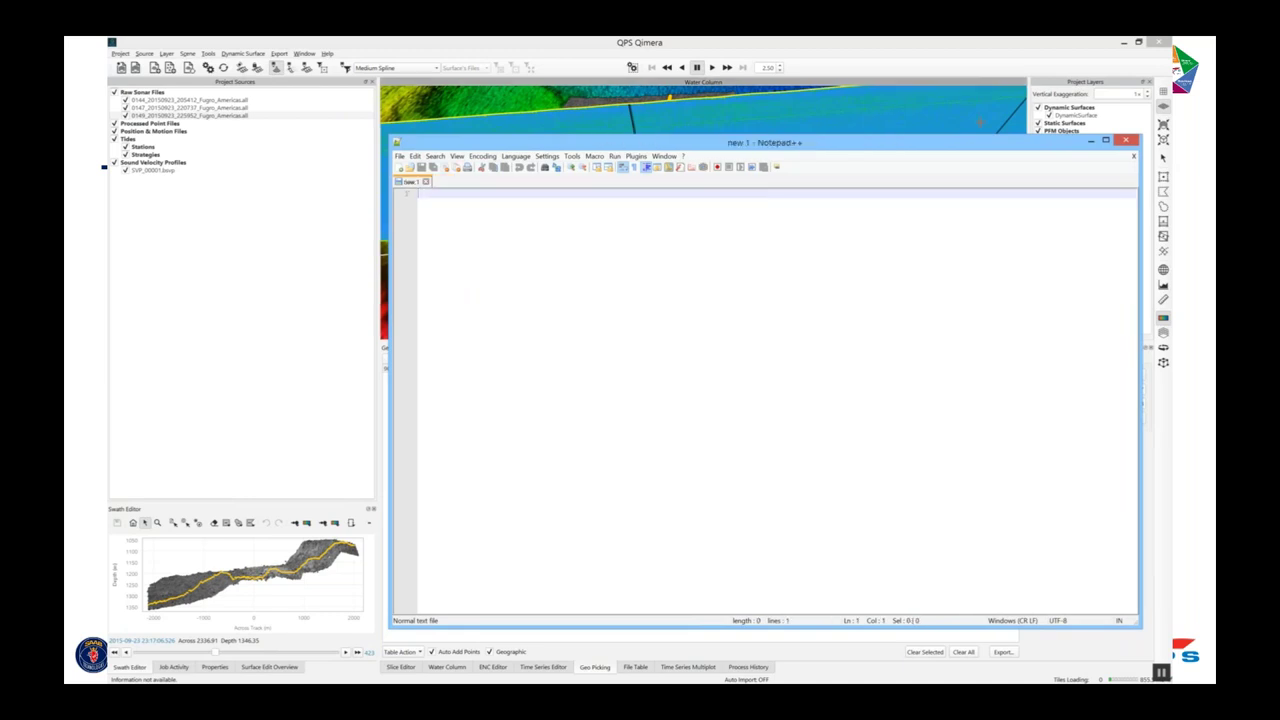
click(1125, 140)
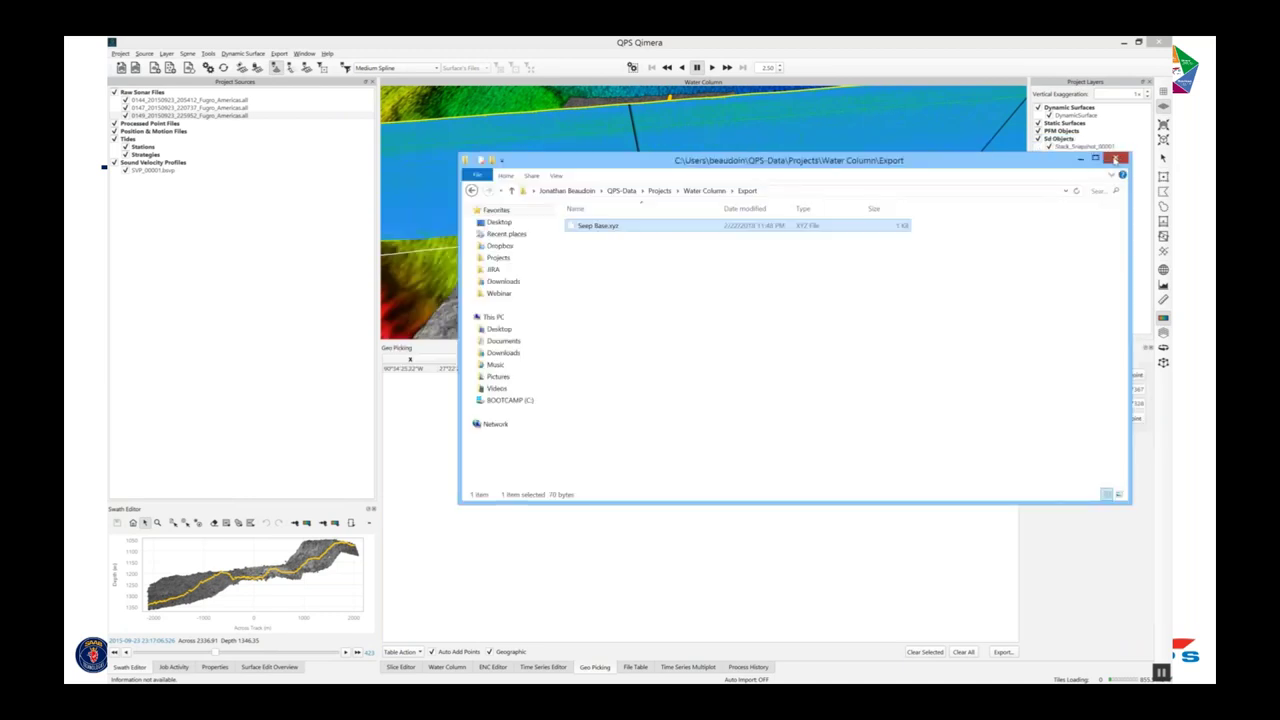
click(1116, 160)
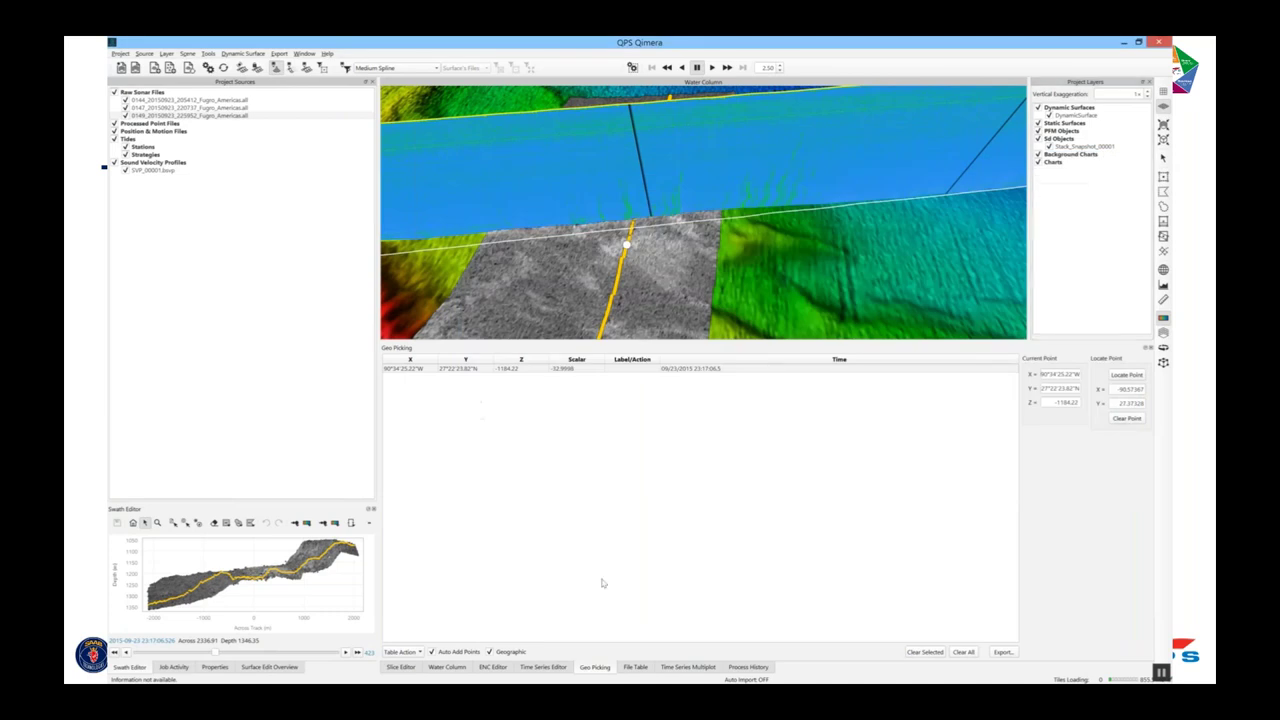
Show only the entire-line side view in the Water Column display and turn off its soundings overlay.
click(448, 667)
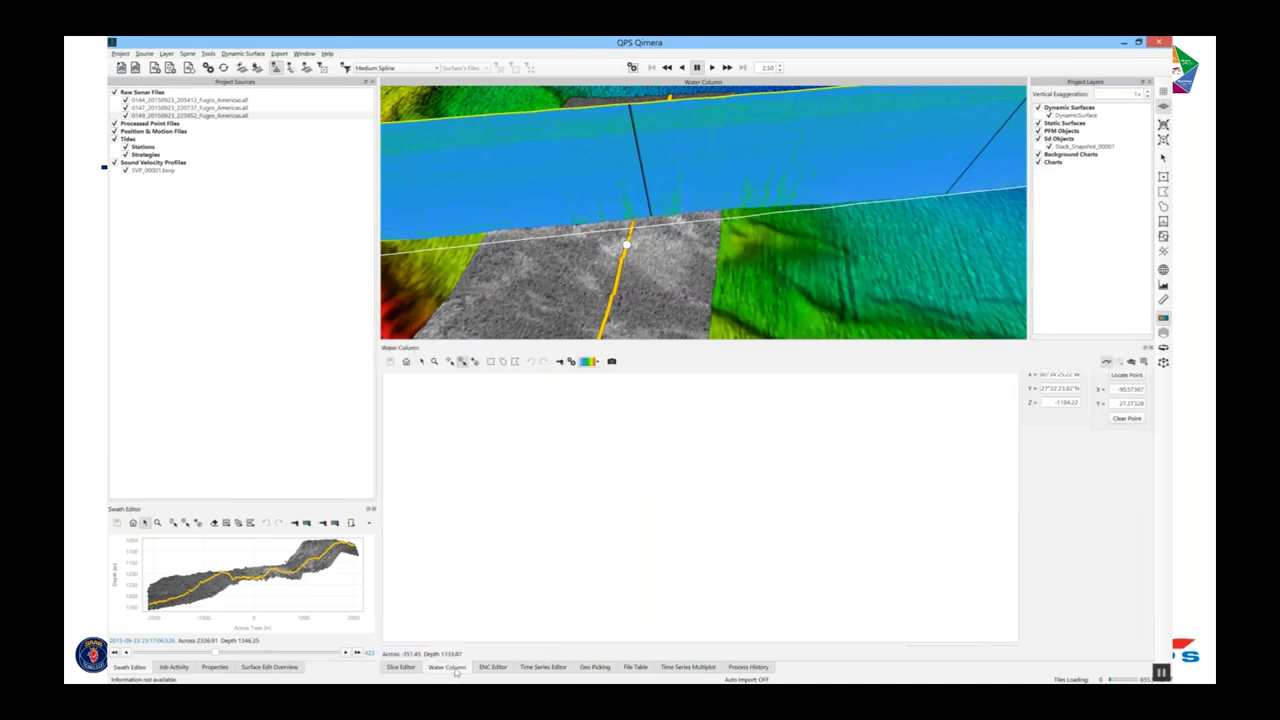
click(1146, 361)
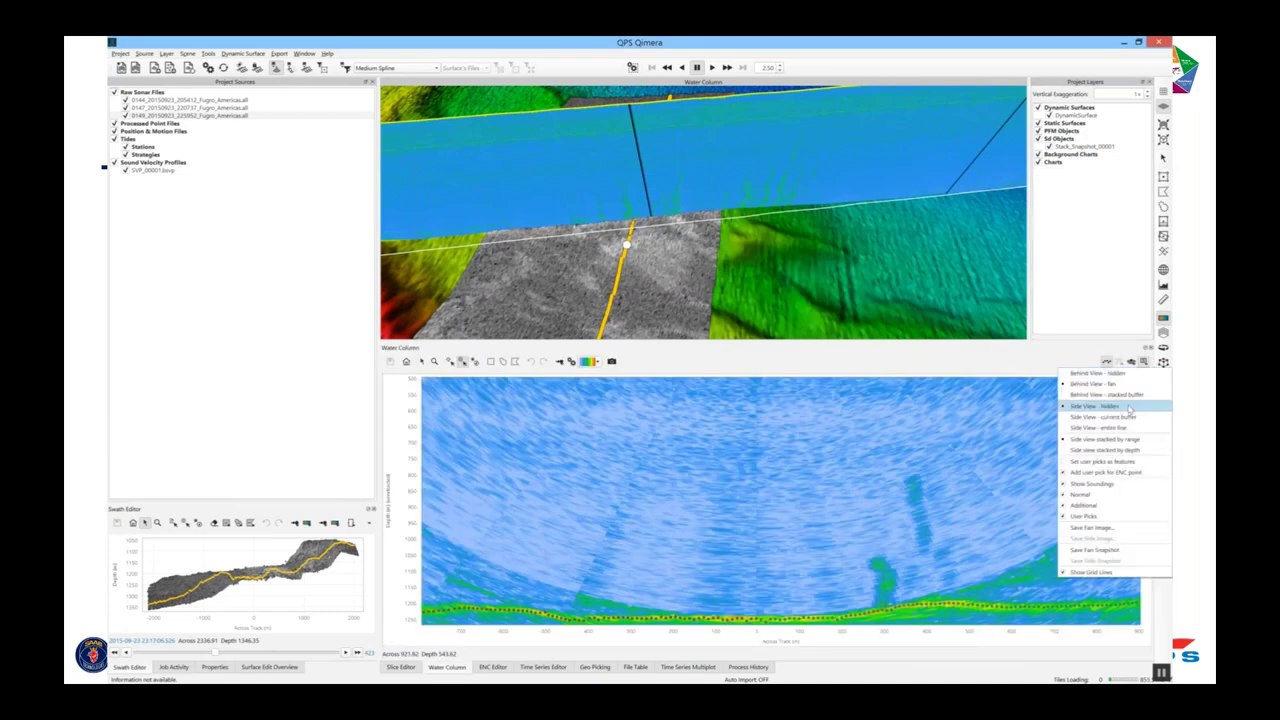
click(1100, 428)
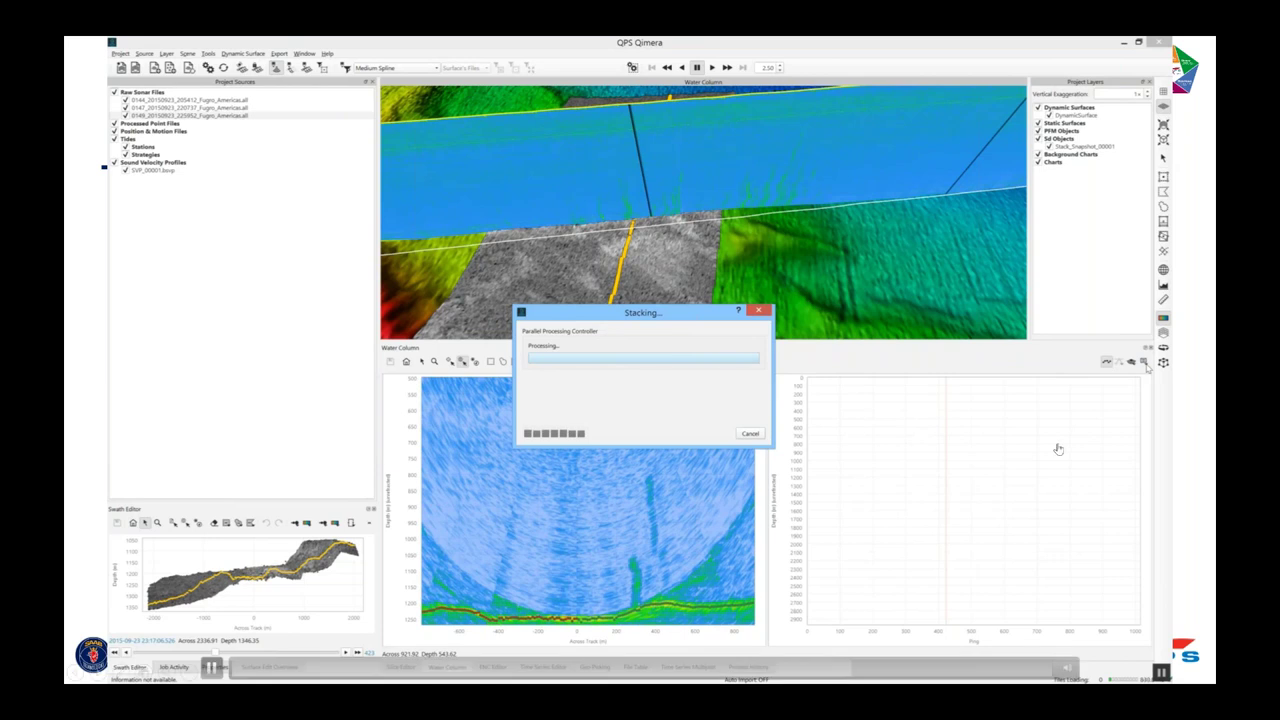
click(1144, 362)
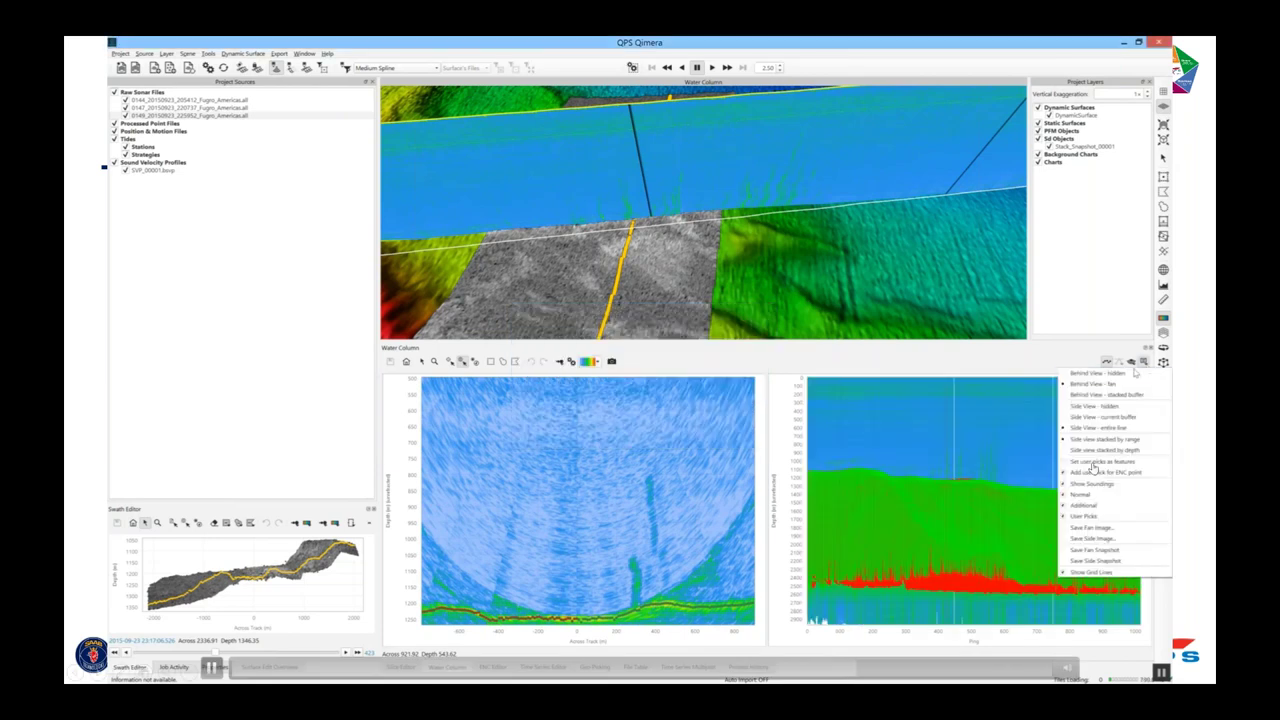
click(1135, 373)
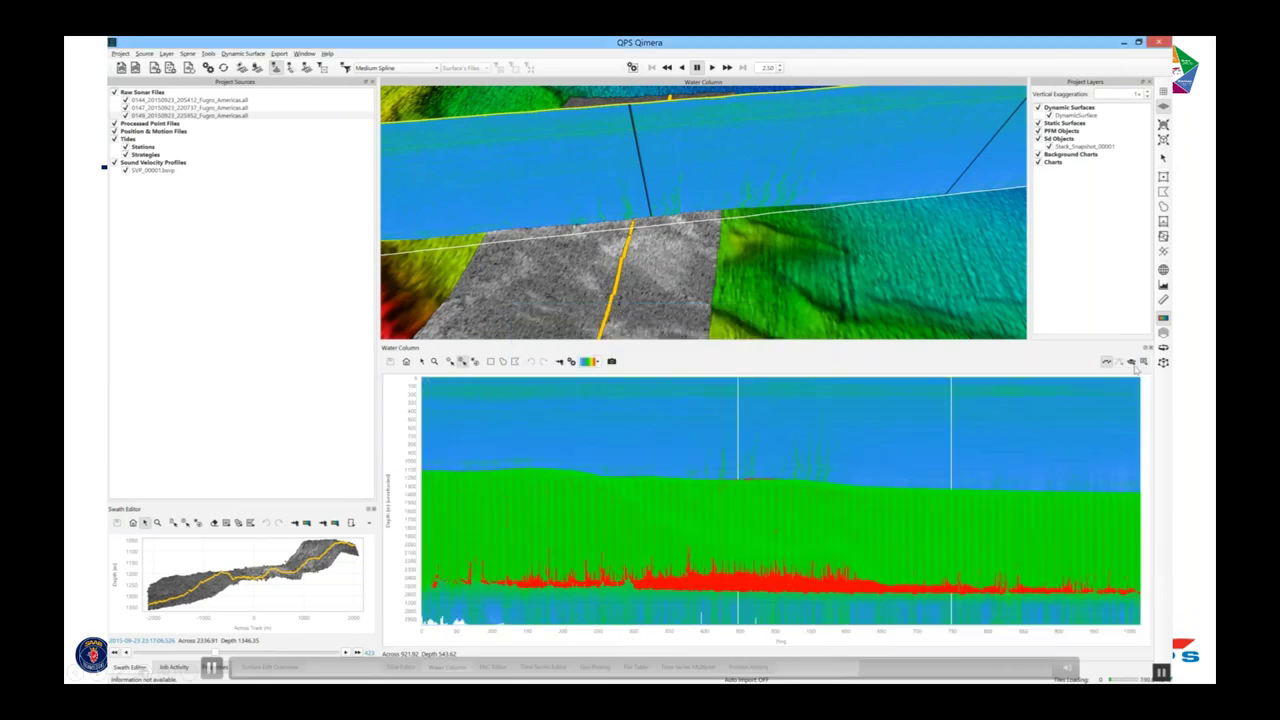
click(1106, 362)
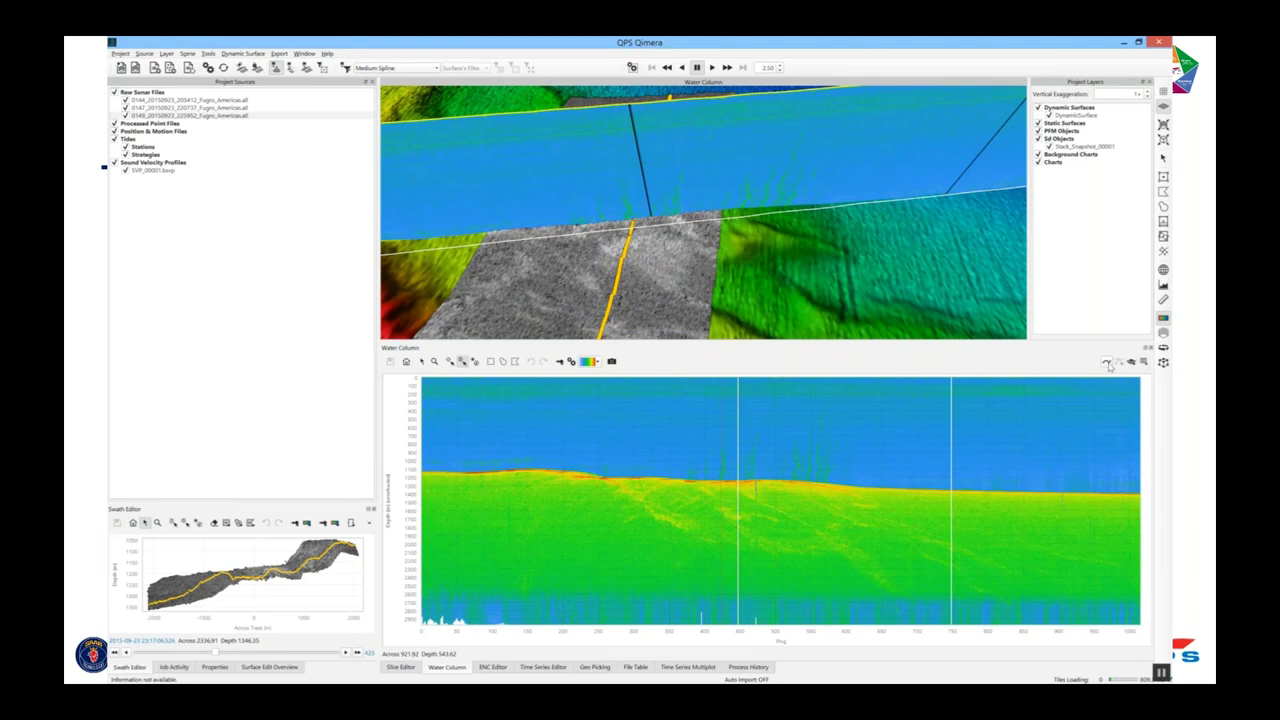
Stack the water column side view for lines 0144 and 0147 and save a snapshot of each to the scene.
scroll(905, 254, down, 3)
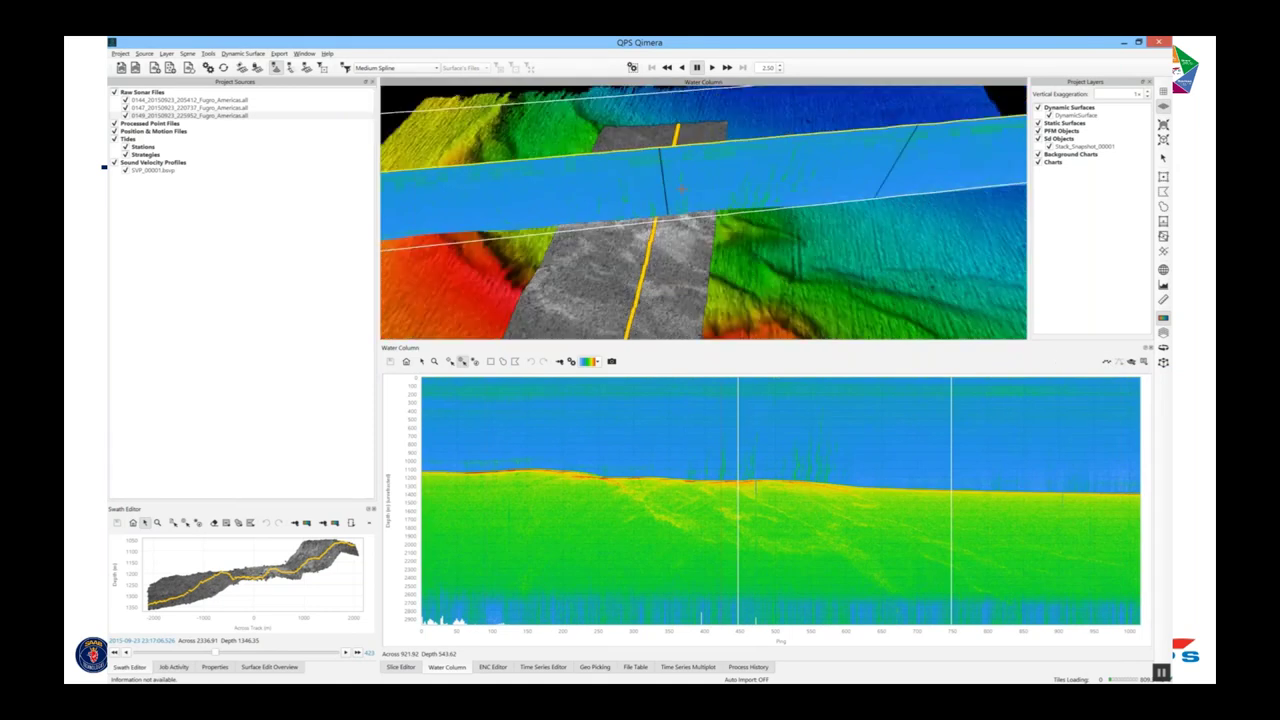
scroll(951, 266, down, 2)
click(220, 101)
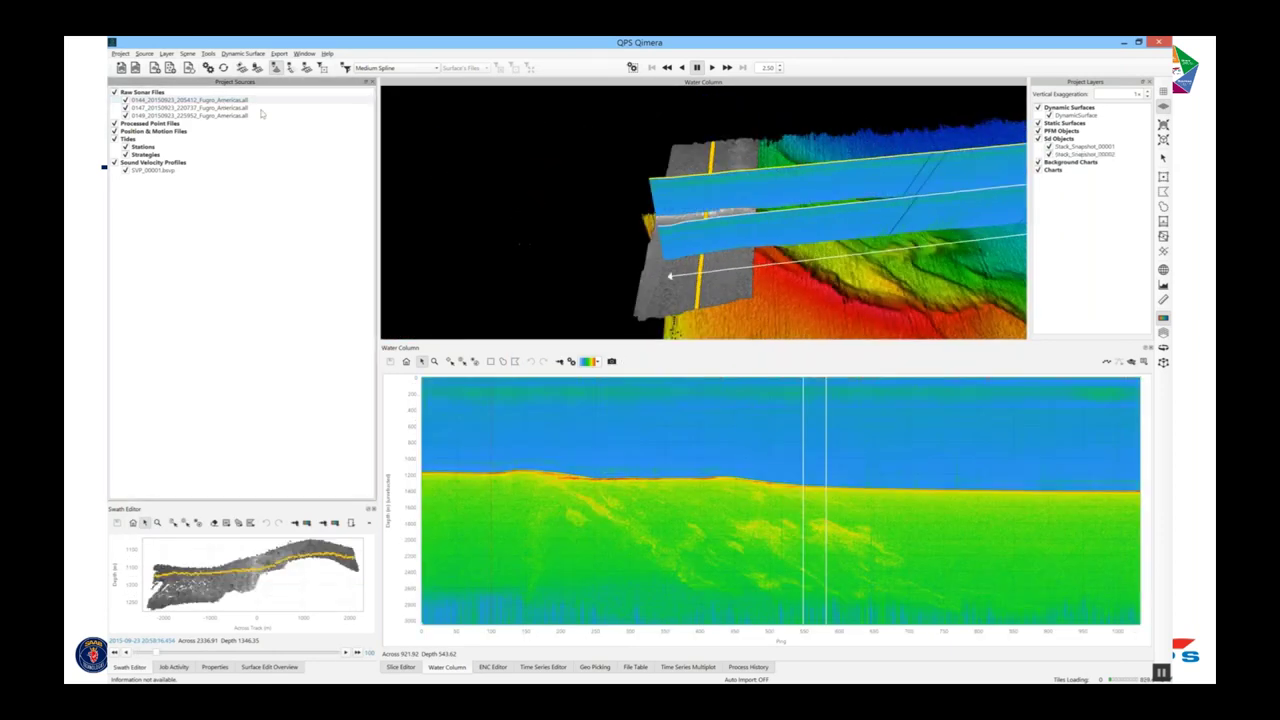
click(240, 107)
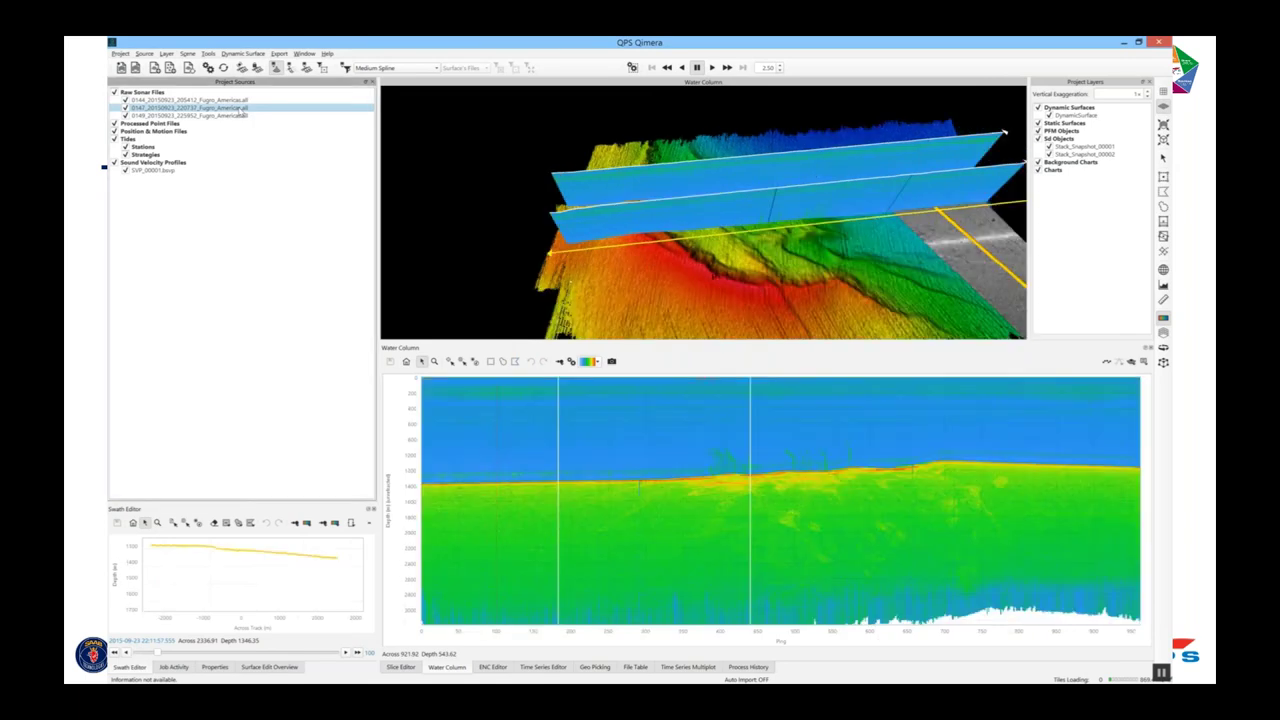
click(611, 362)
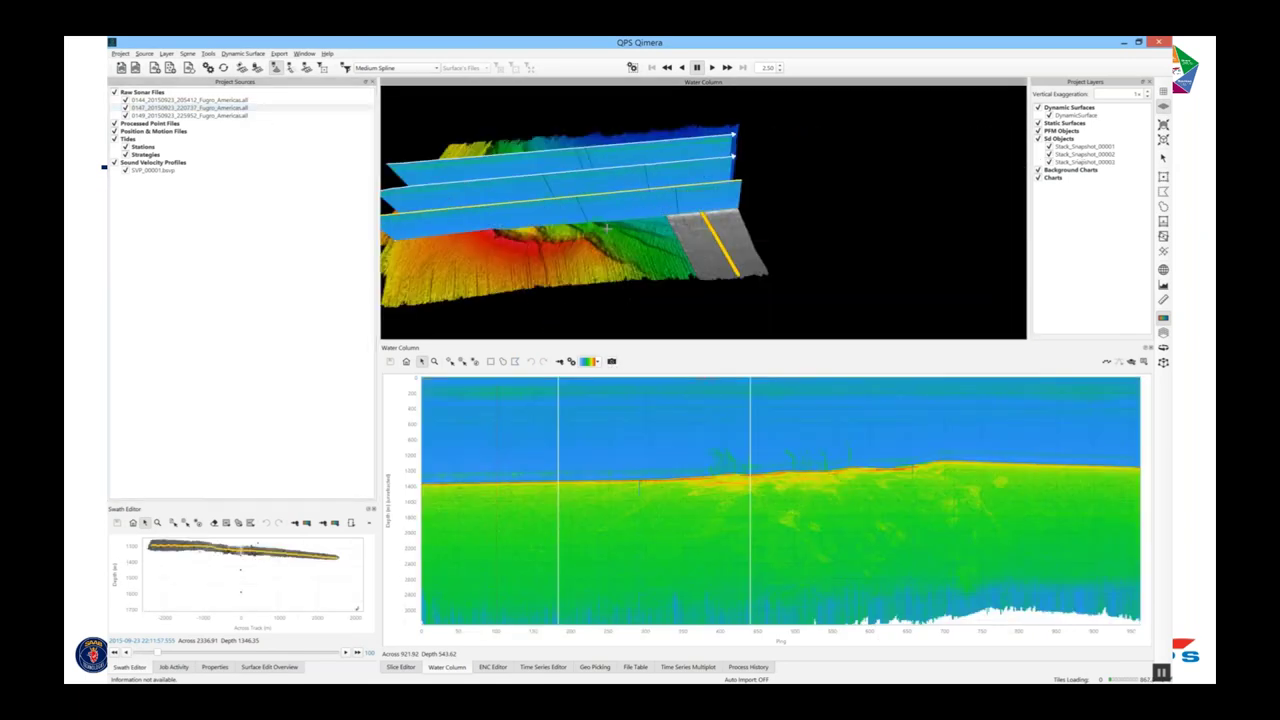
Inspect the plumes on the stacked curtains up close, hiding and reshowing Stack_Snapshot_00003 for comparison.
drag(606, 222, 557, 215)
scroll(557, 215, up, 3)
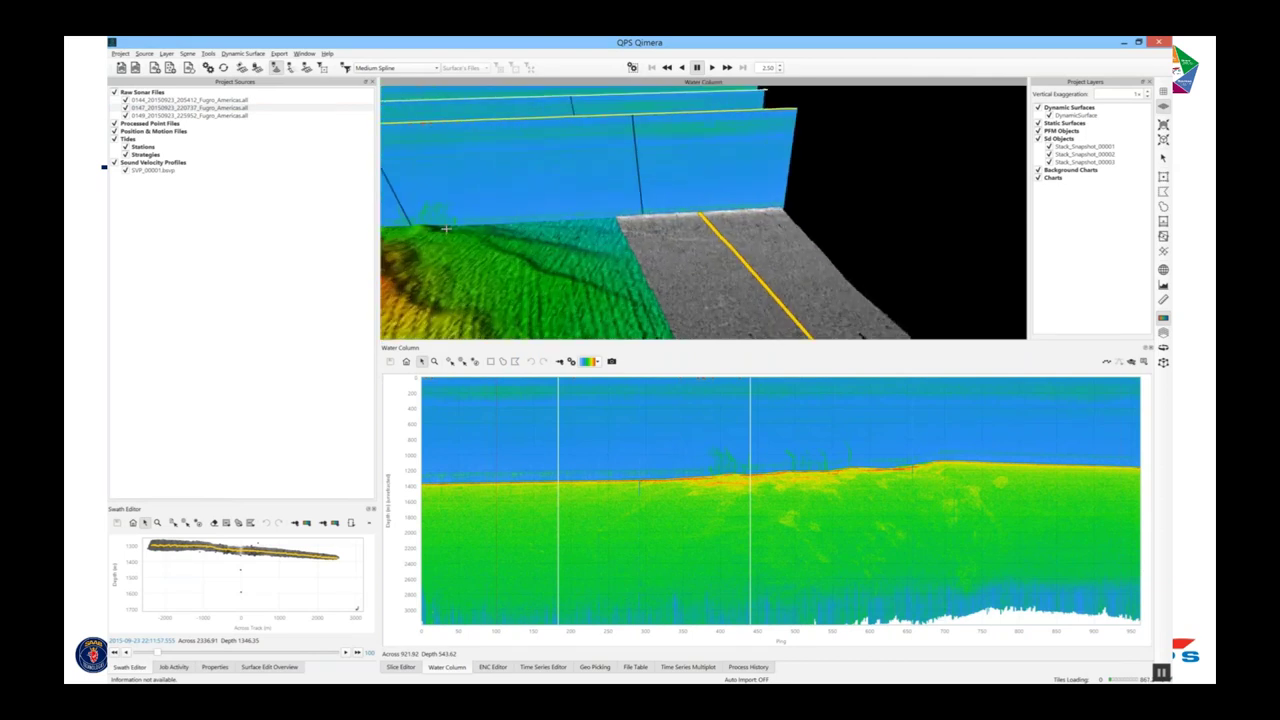
middle_drag(443, 229, 795, 200)
drag(796, 200, 766, 185)
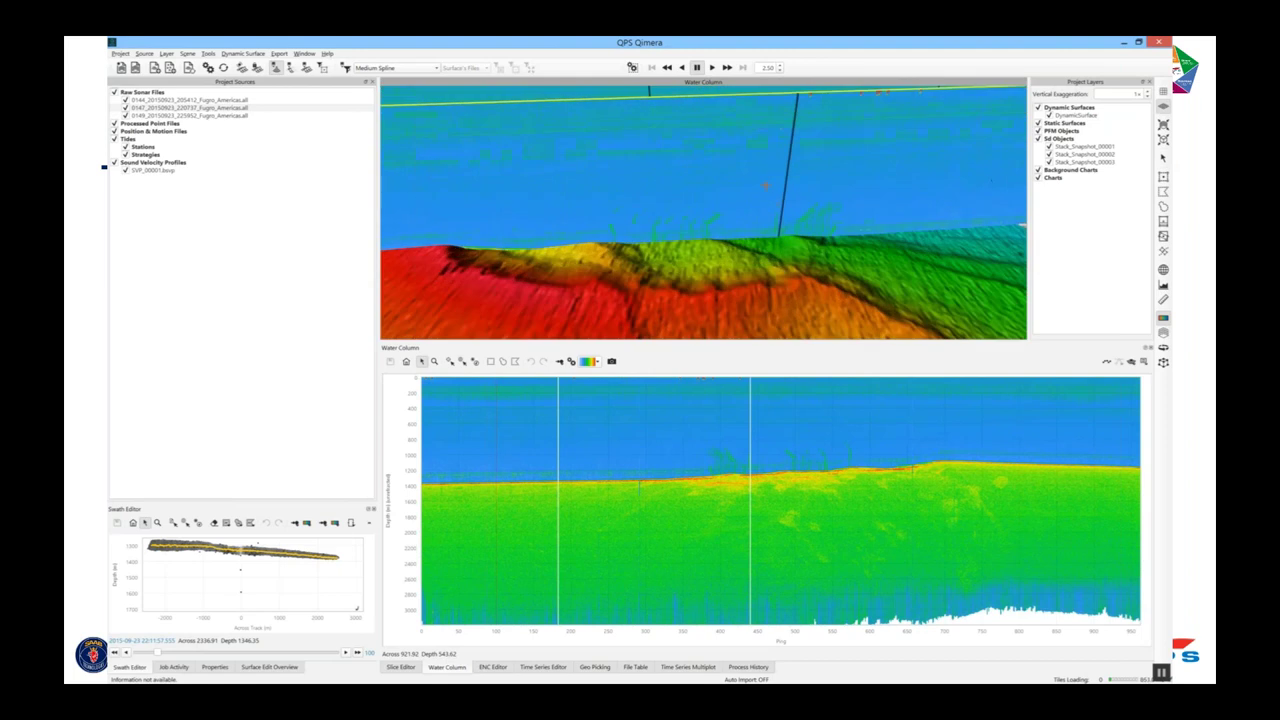
click(1049, 162)
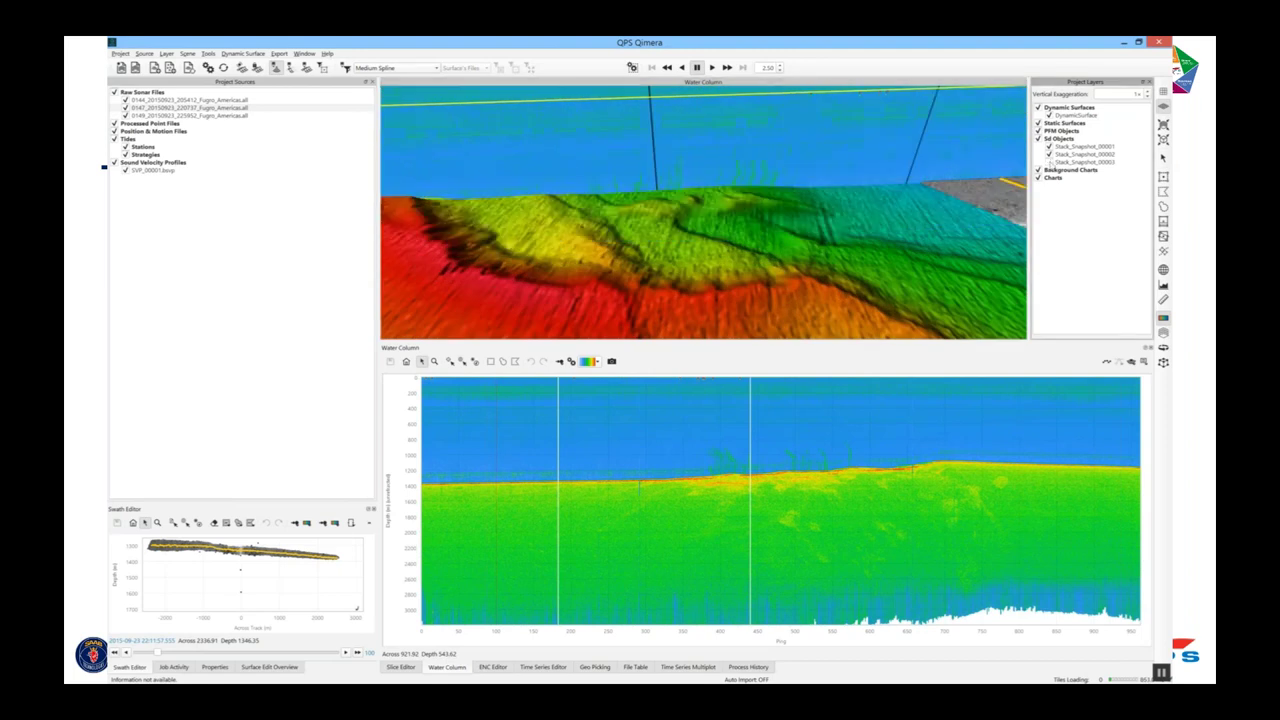
click(1062, 162)
Leave the swath editing mode and set the opacity of Stack_Snapshot_00003 to 87%.
double_click(1068, 162)
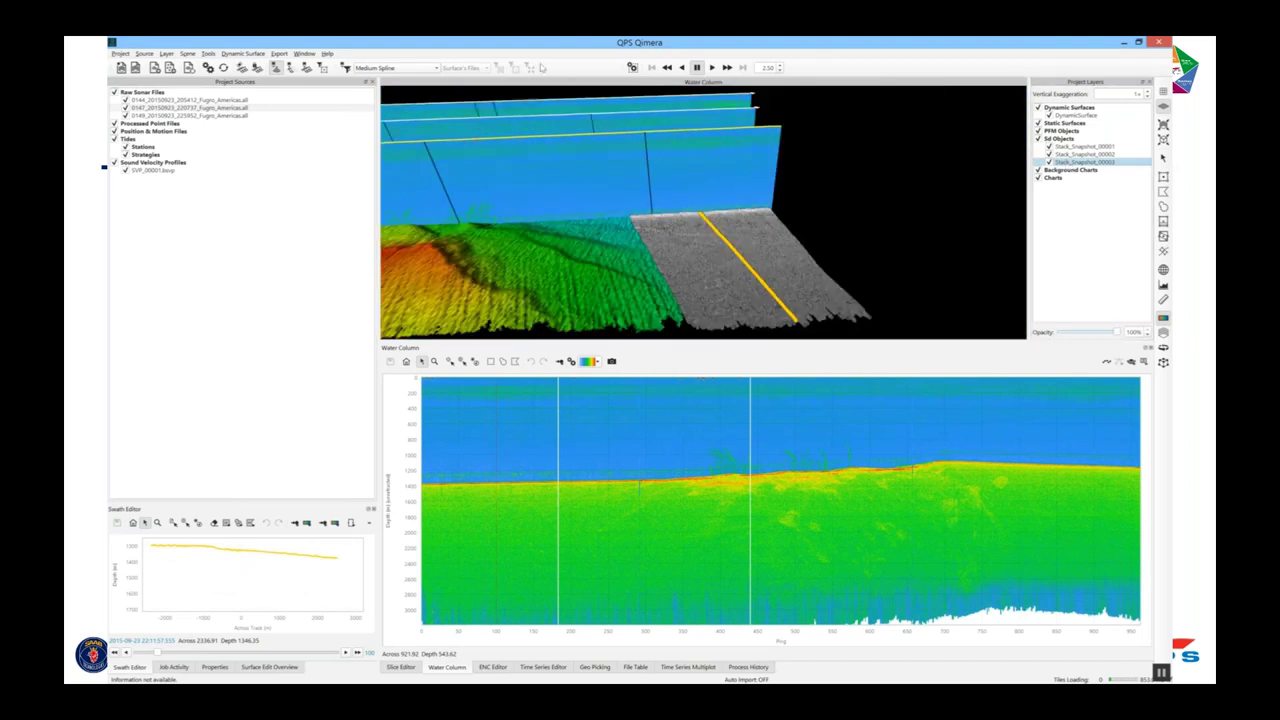
click(275, 68)
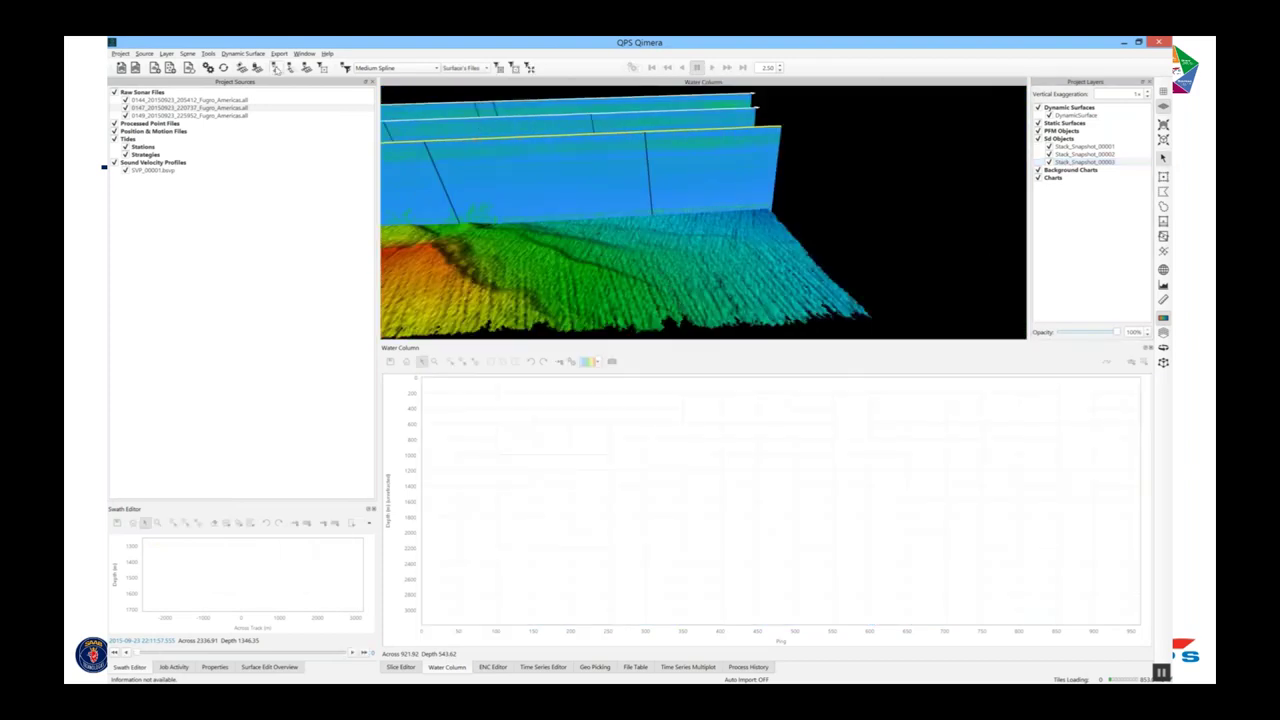
drag(474, 222, 877, 208)
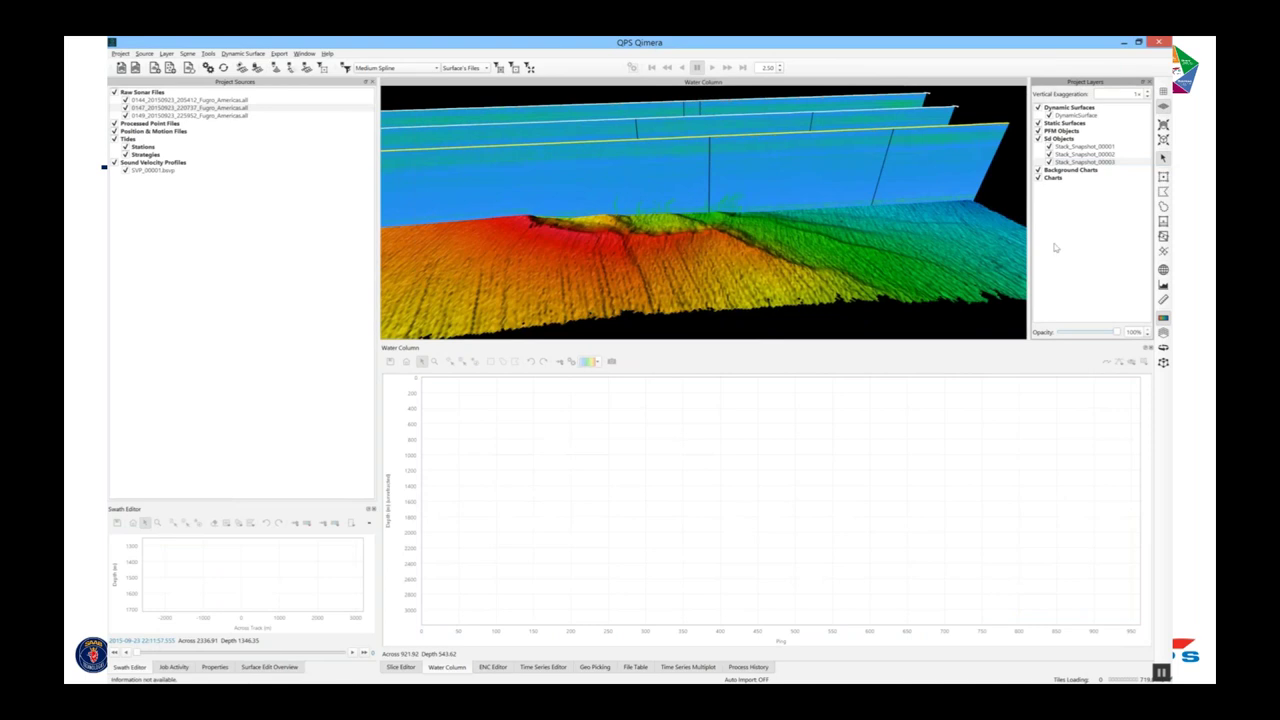
drag(1116, 332, 1109, 331)
Enlarge the 3D scene and examine the plumes on the three stacked curtains from several angles.
drag(675, 177, 673, 171)
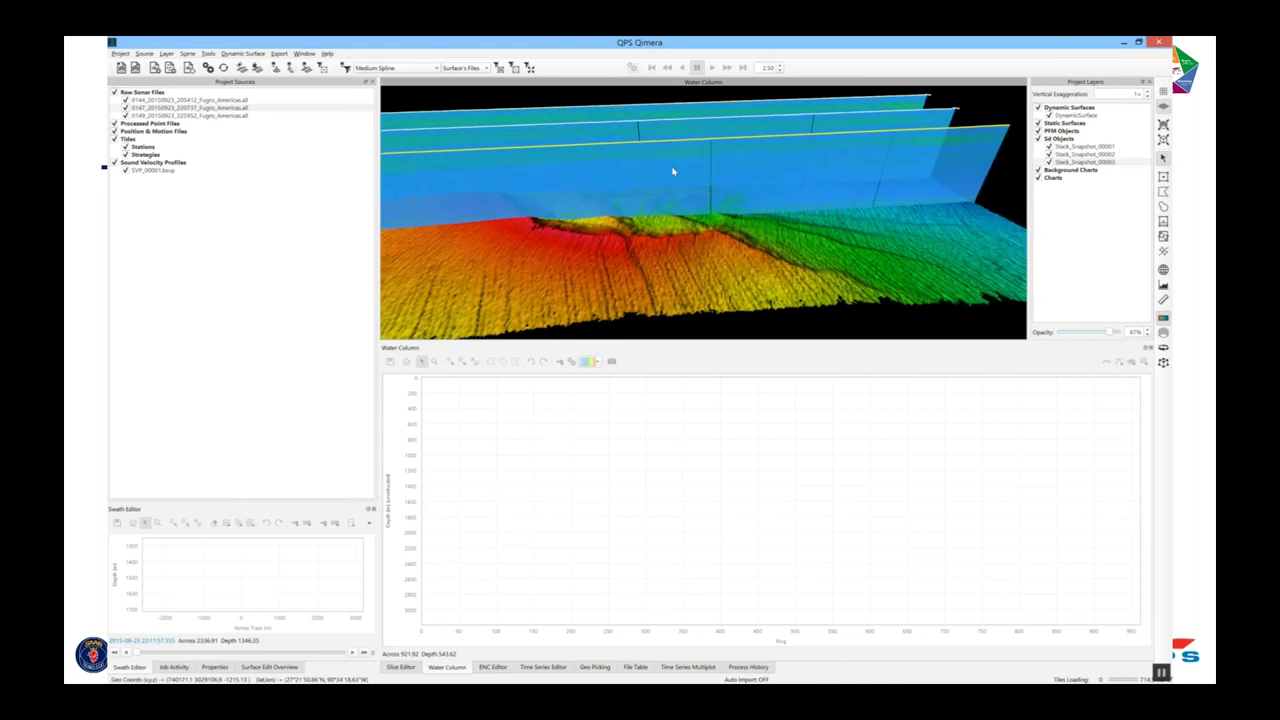
scroll(700, 190, up, 5)
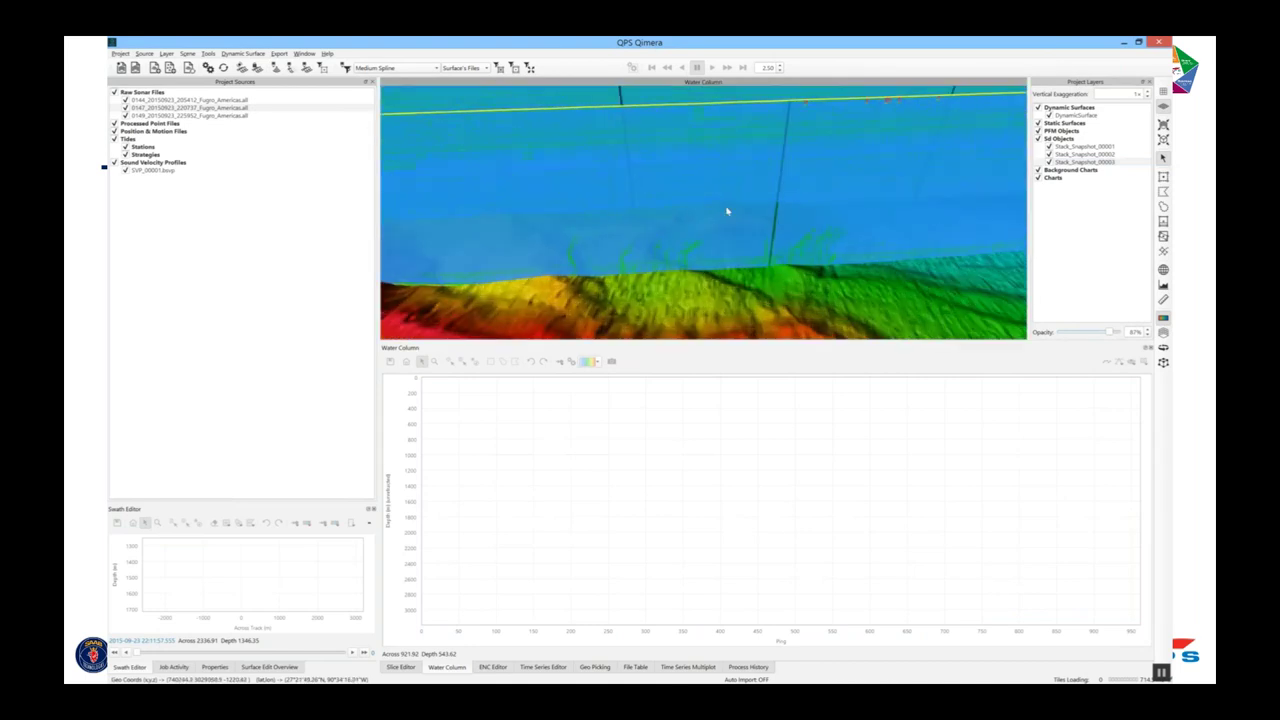
drag(729, 204, 763, 430)
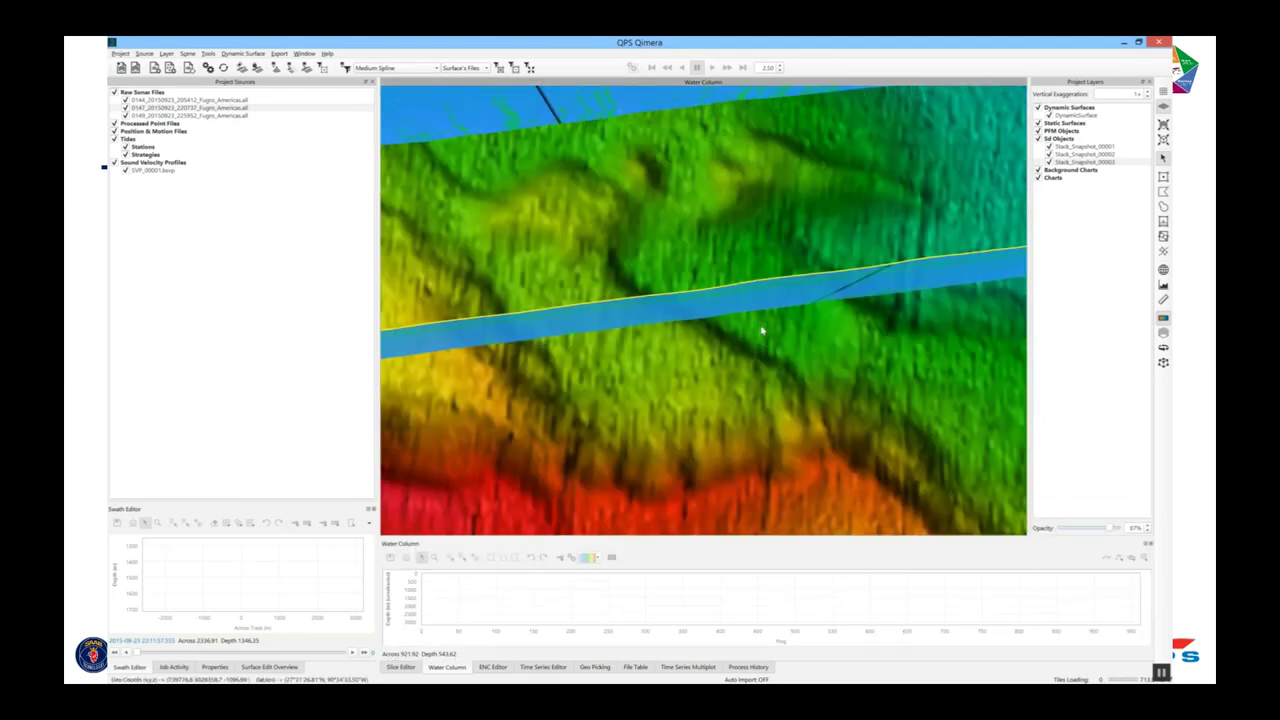
drag(757, 276, 916, 315)
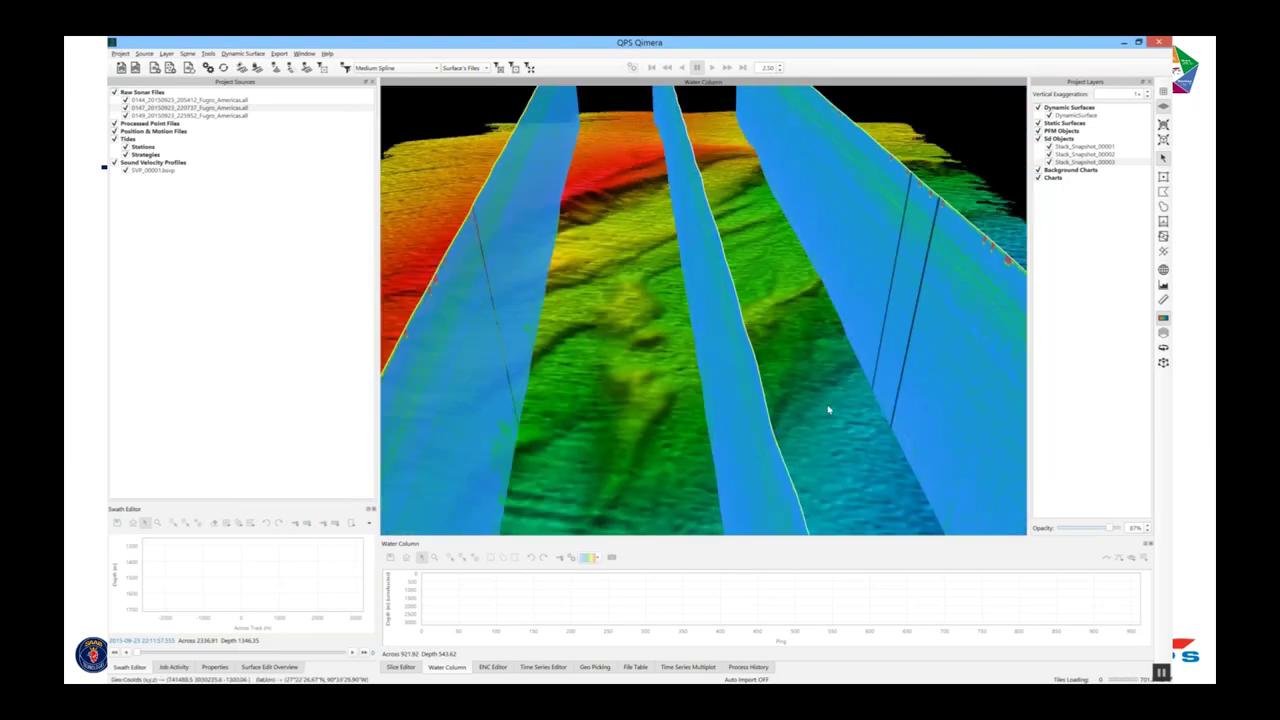
mouse_move(828, 410)
mouse_down()
mouse_move(814, 403)
mouse_move(827, 401)
mouse_up()
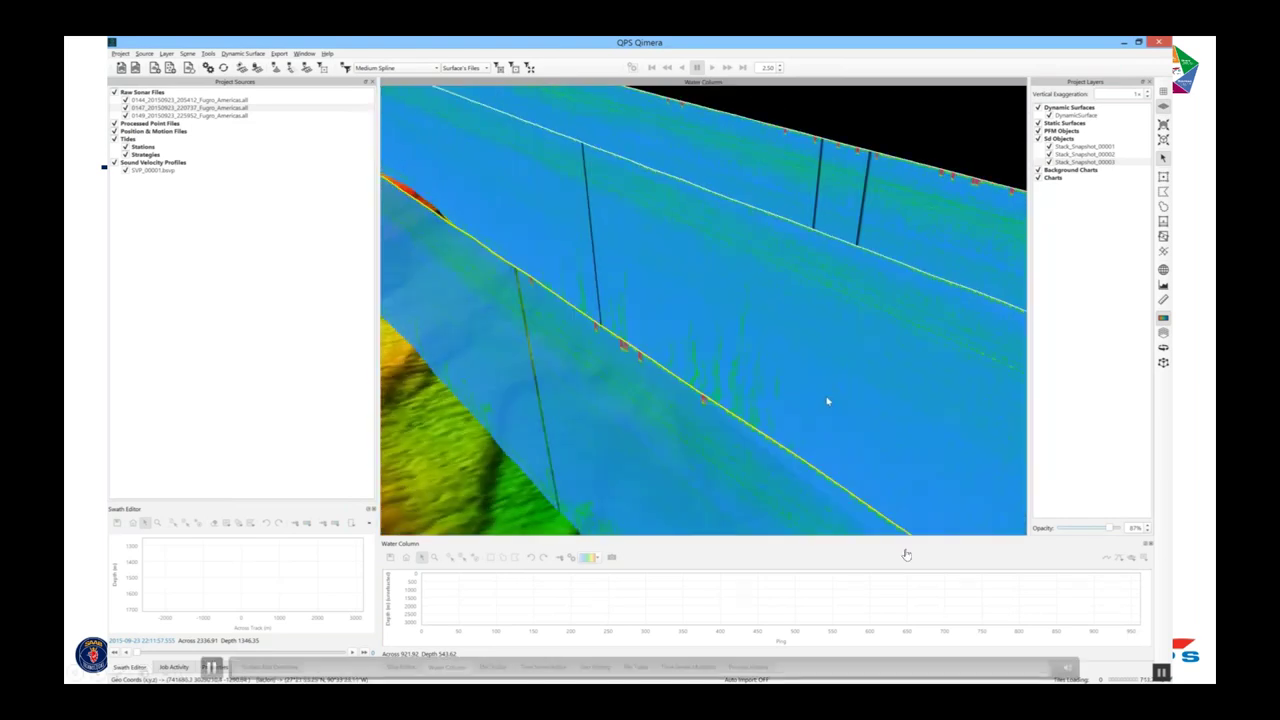
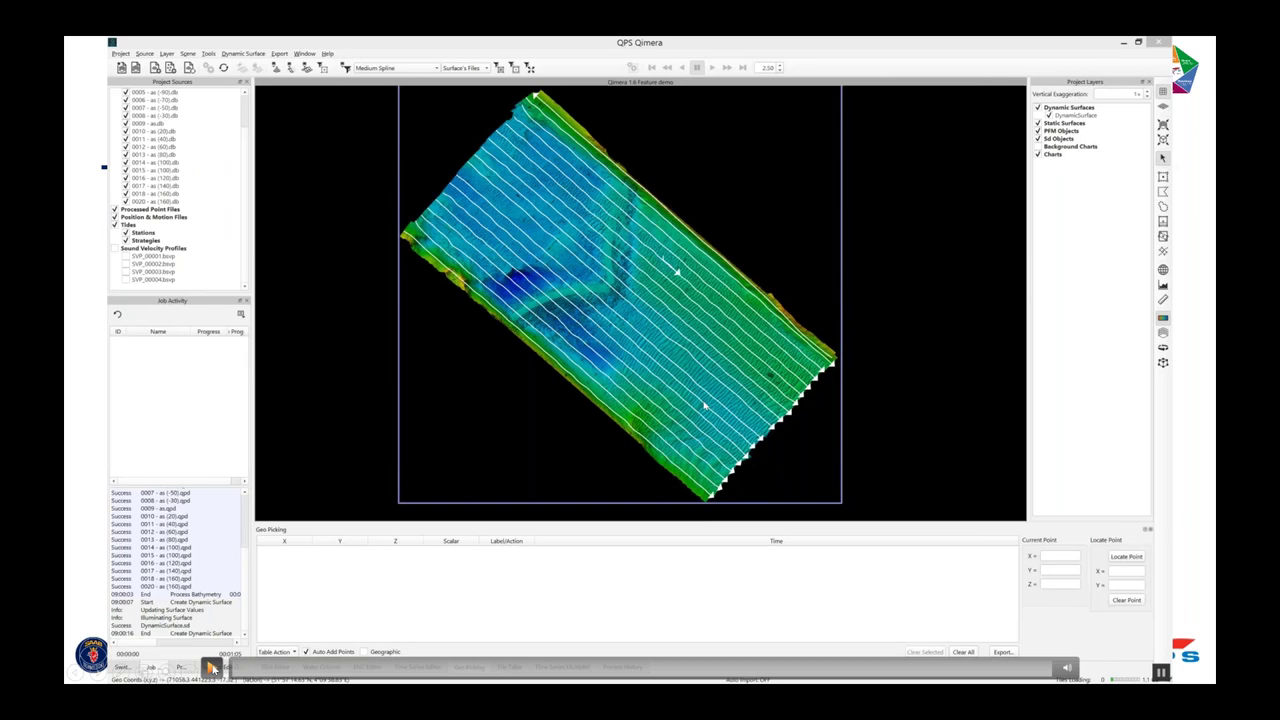
Enlarge the geo picking table and geopick a point on the dynamic surface near the deep blue area.
click(212, 668)
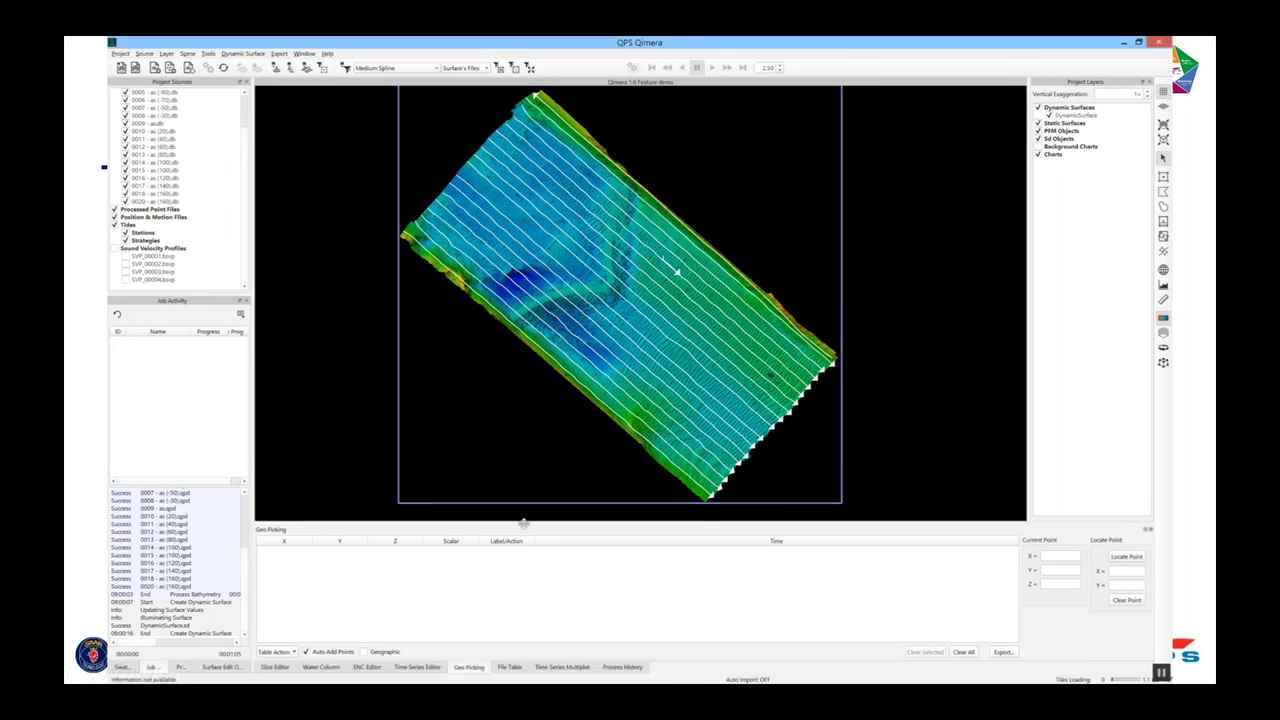
drag(523, 523, 537, 429)
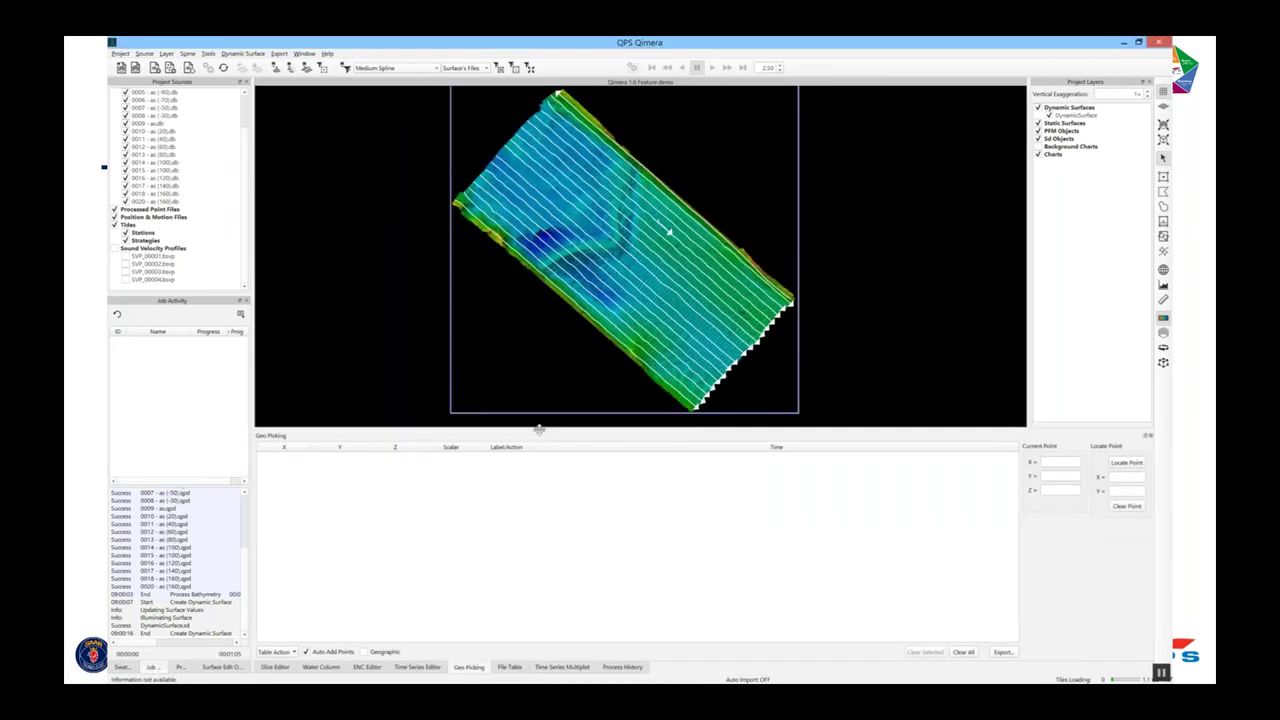
click(1164, 269)
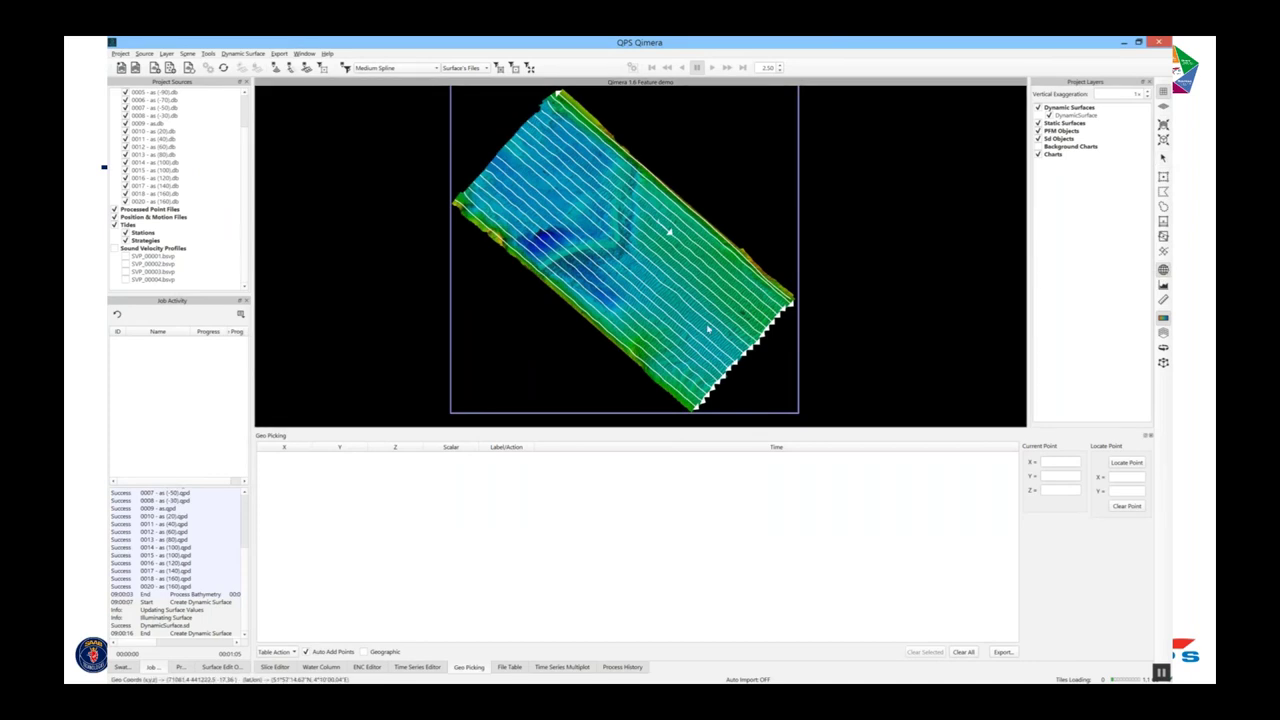
click(582, 252)
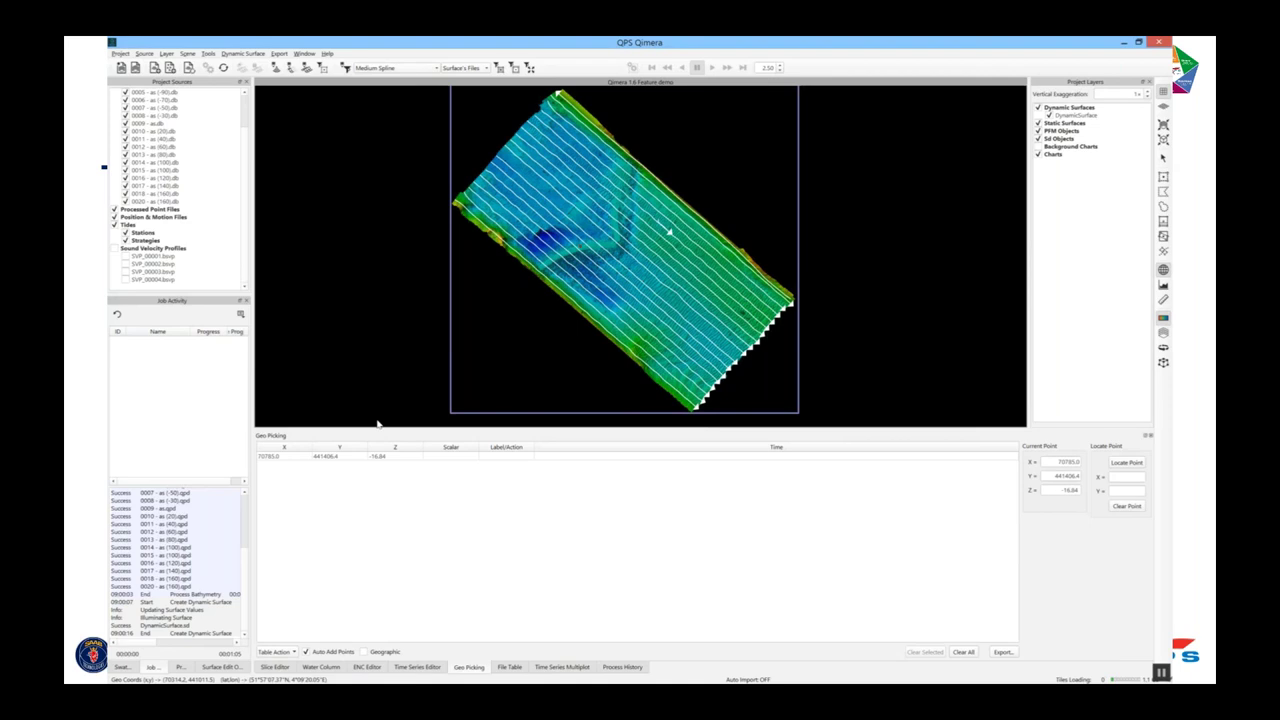
Show the picked point's coordinates as geographic values, then restore the projected coordinates.
click(350, 456)
click(364, 651)
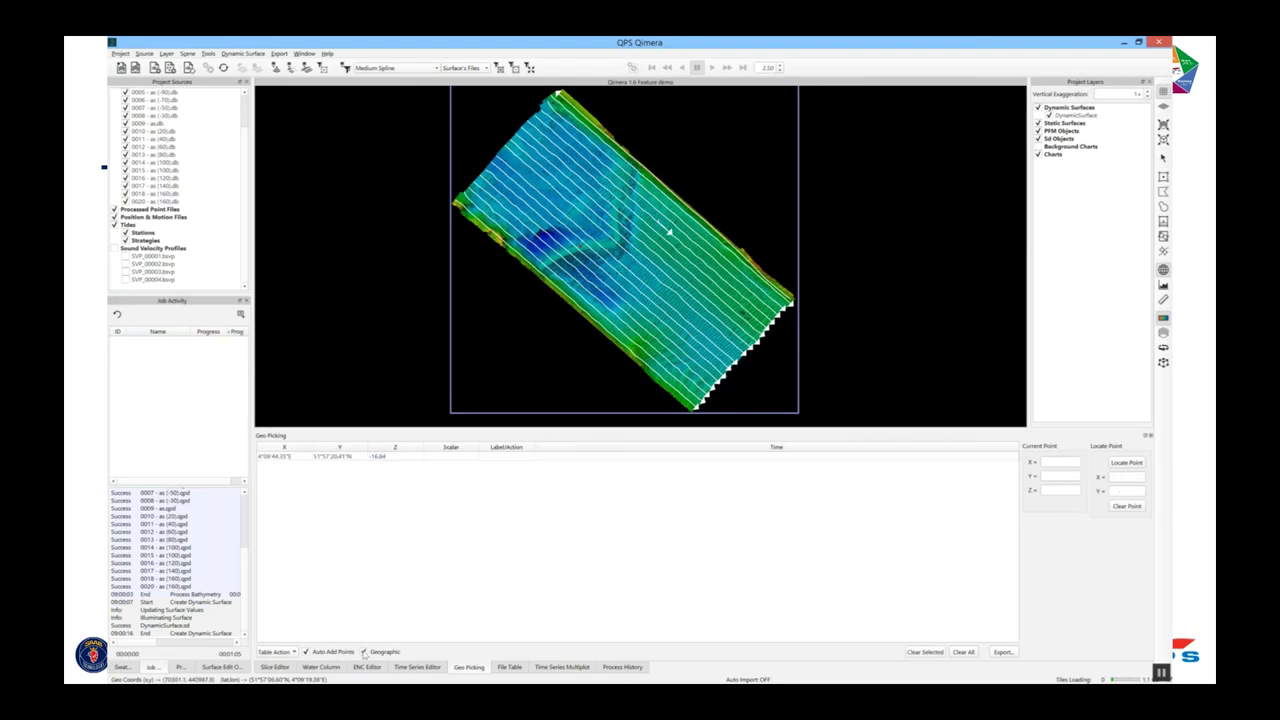
click(364, 651)
Label the picked point "A comment".
click(464, 458)
double_click(494, 457)
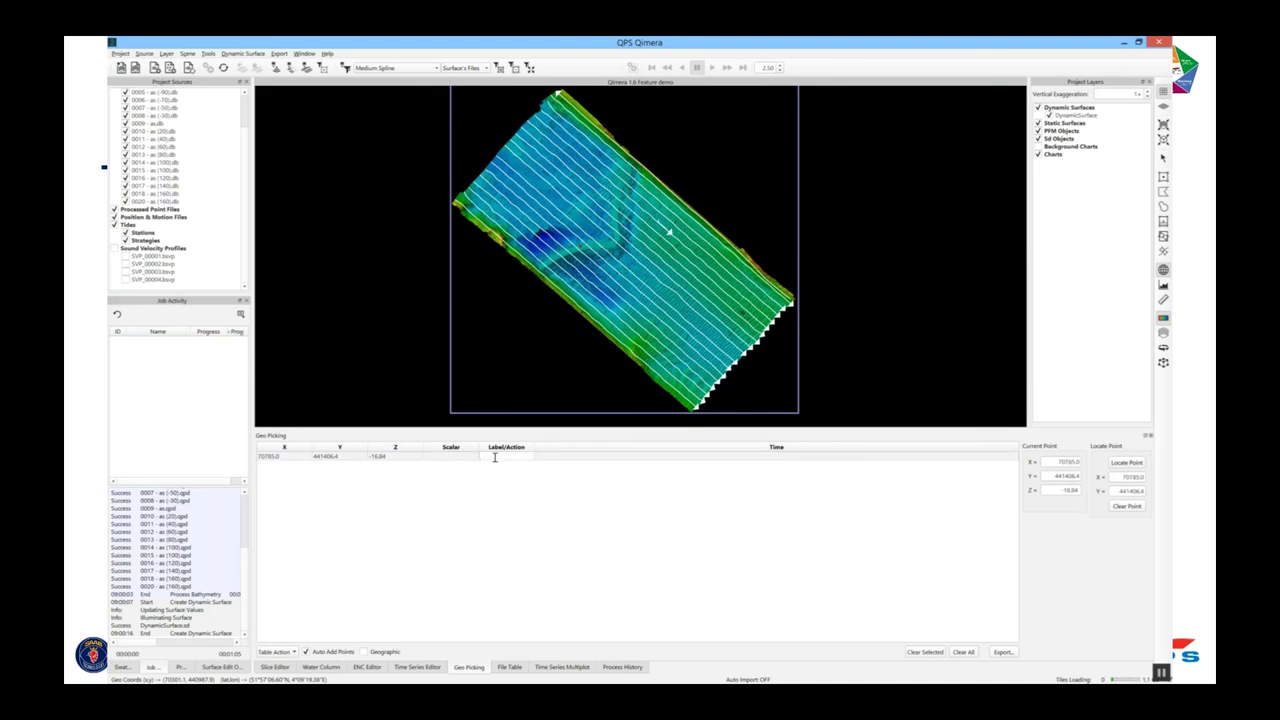
text(A comment)
key(Return)
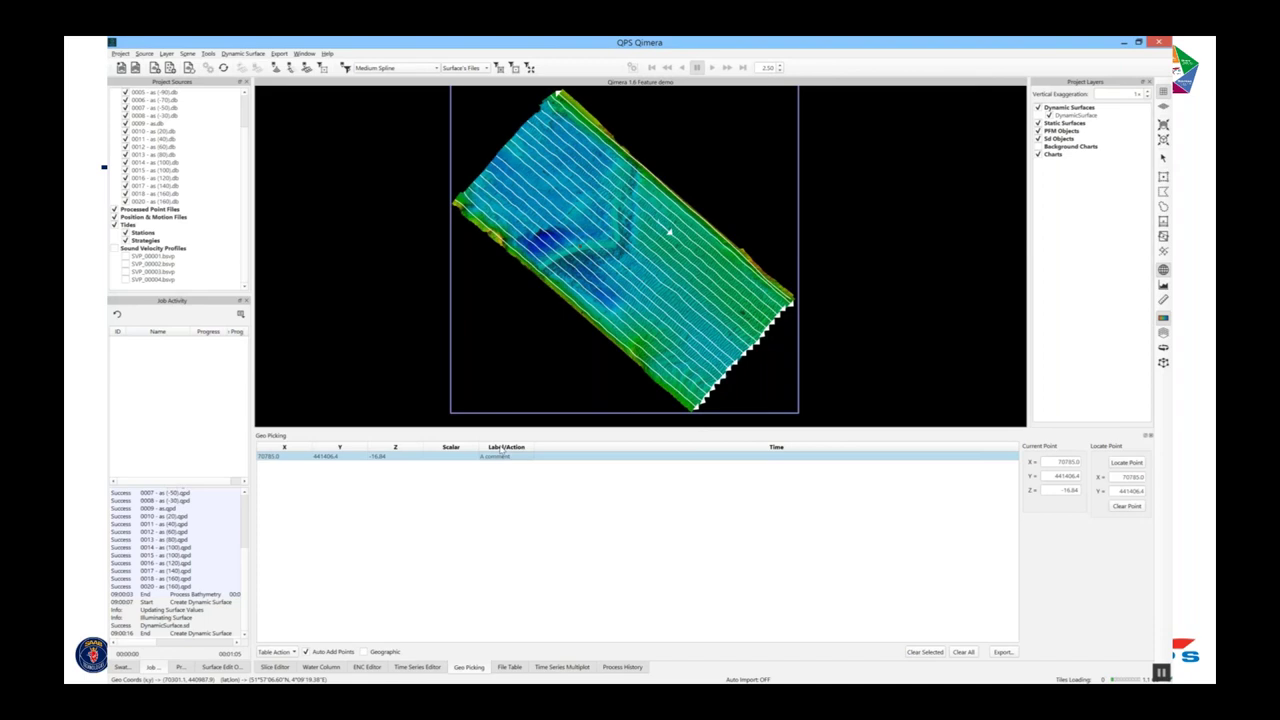
Open a survey line in the Swath Editor, widen the editor and color its plots by depth.
click(276, 67)
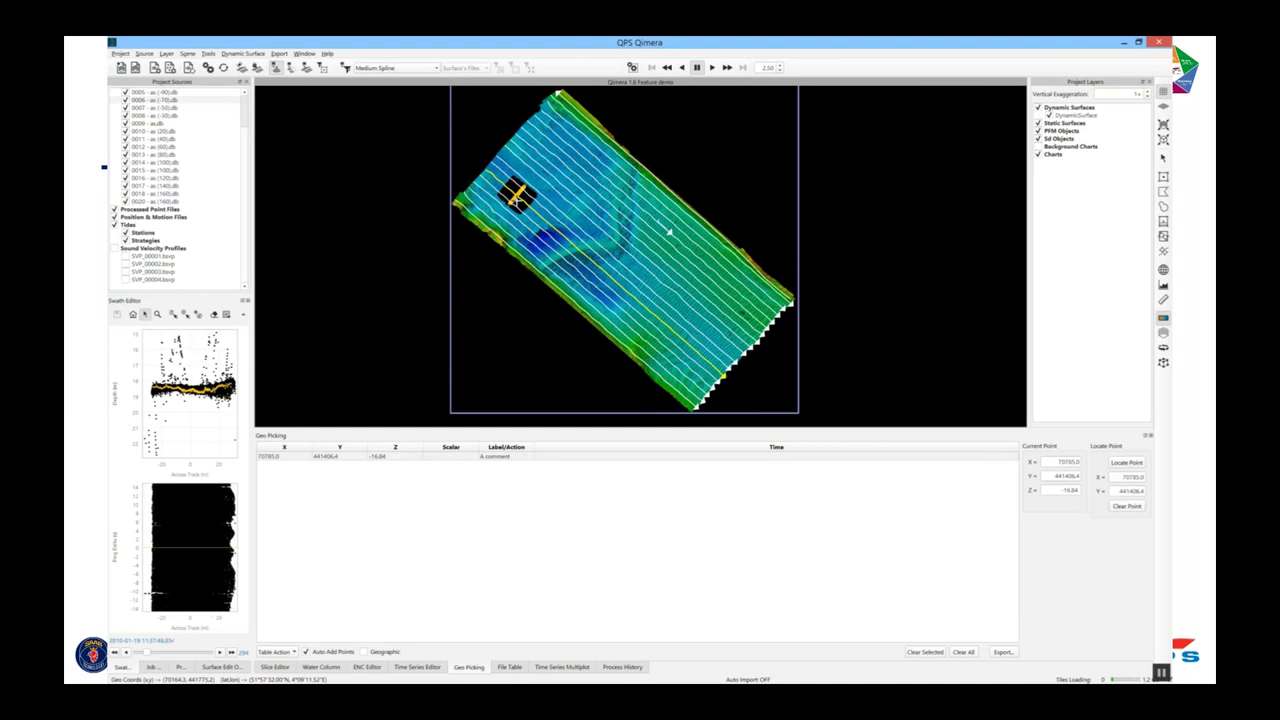
drag(254, 253, 387, 270)
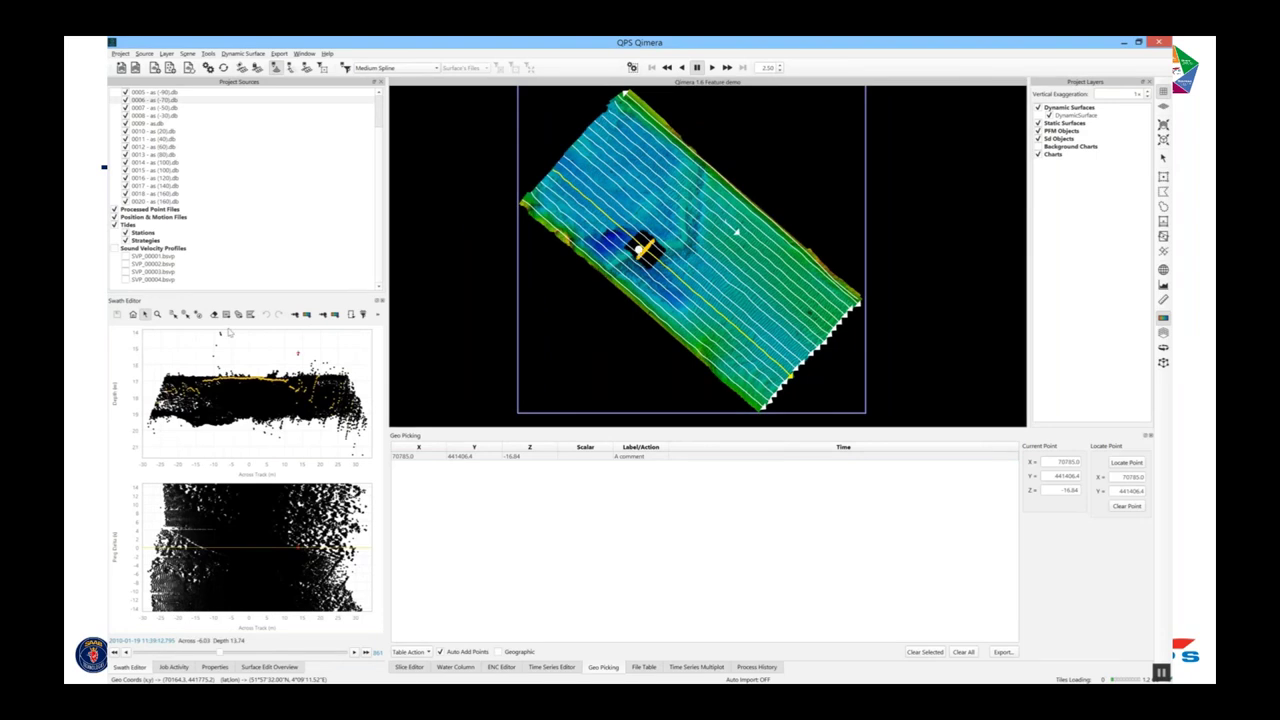
click(307, 316)
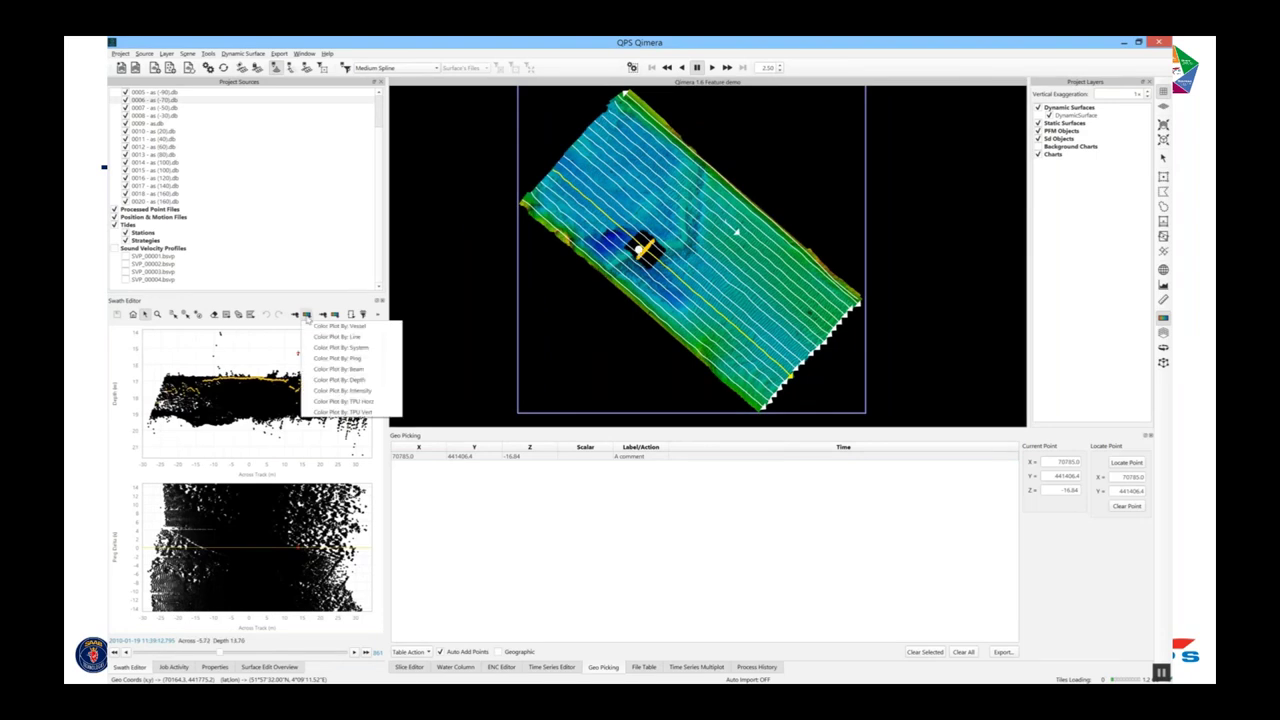
click(341, 381)
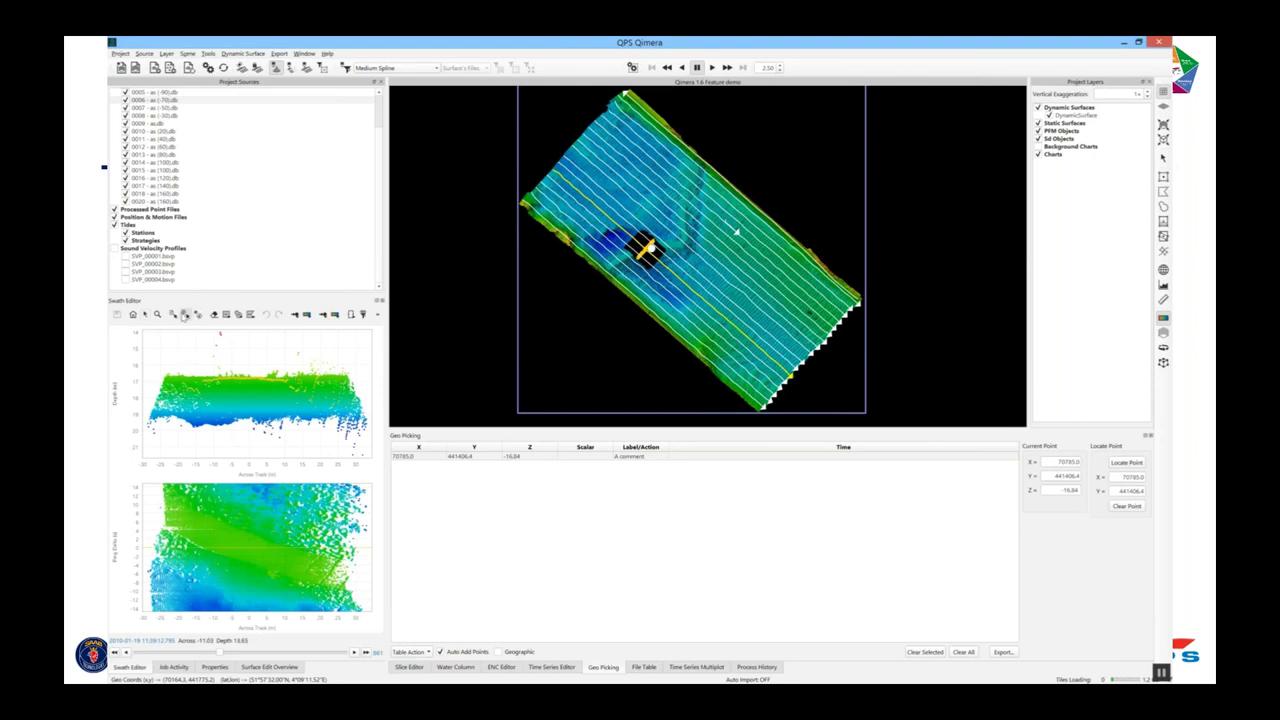
Geopick a sounding in the swath plan view and label the new point "From Swath Editor".
click(184, 315)
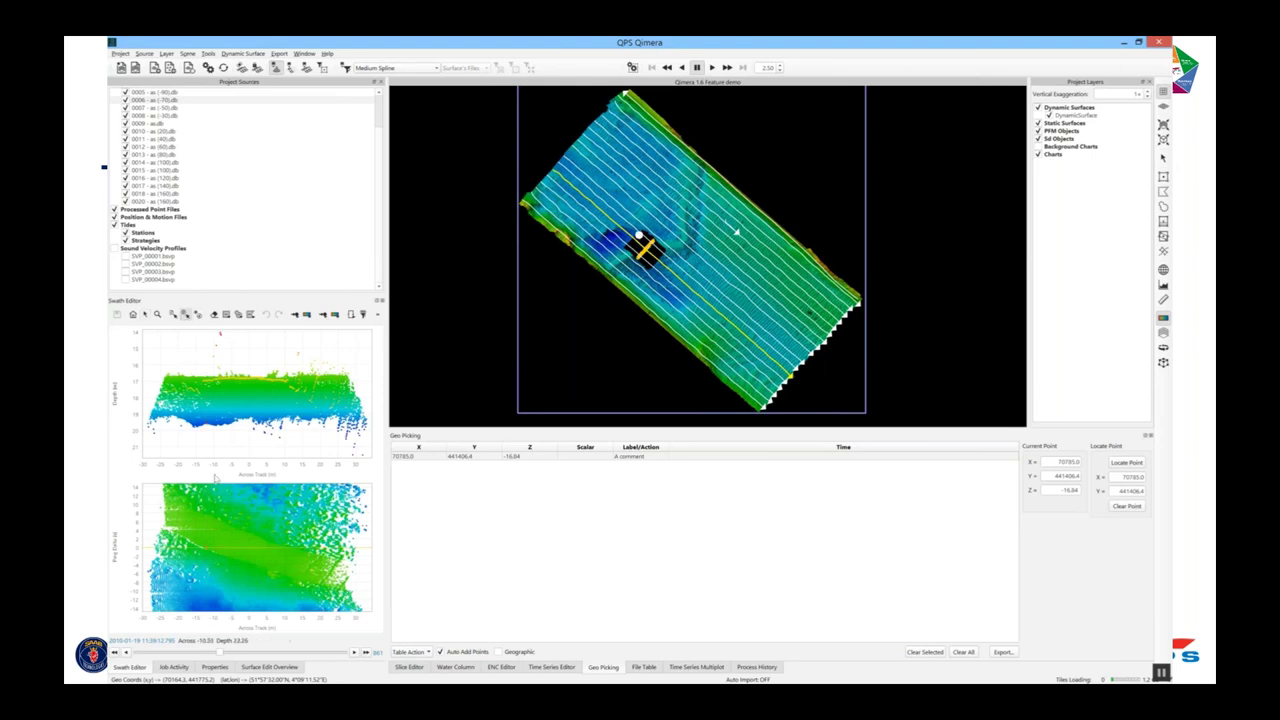
click(253, 545)
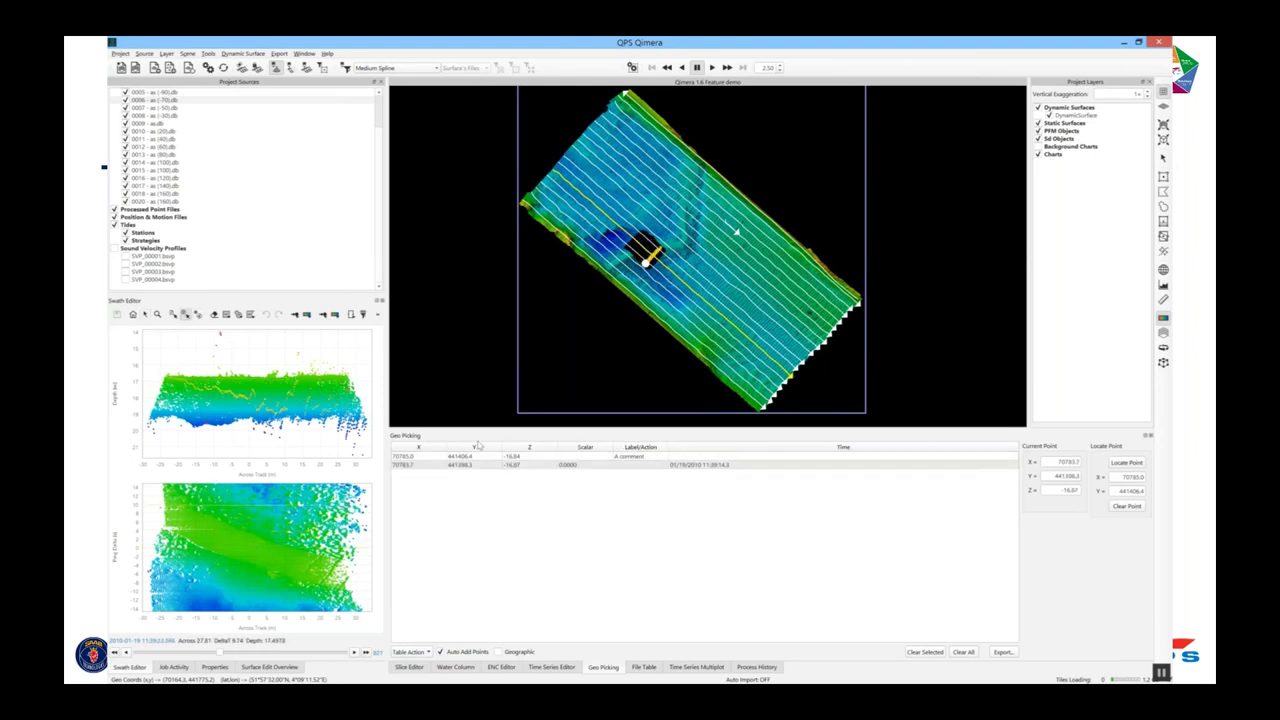
click(633, 467)
double_click(633, 465)
text(From)
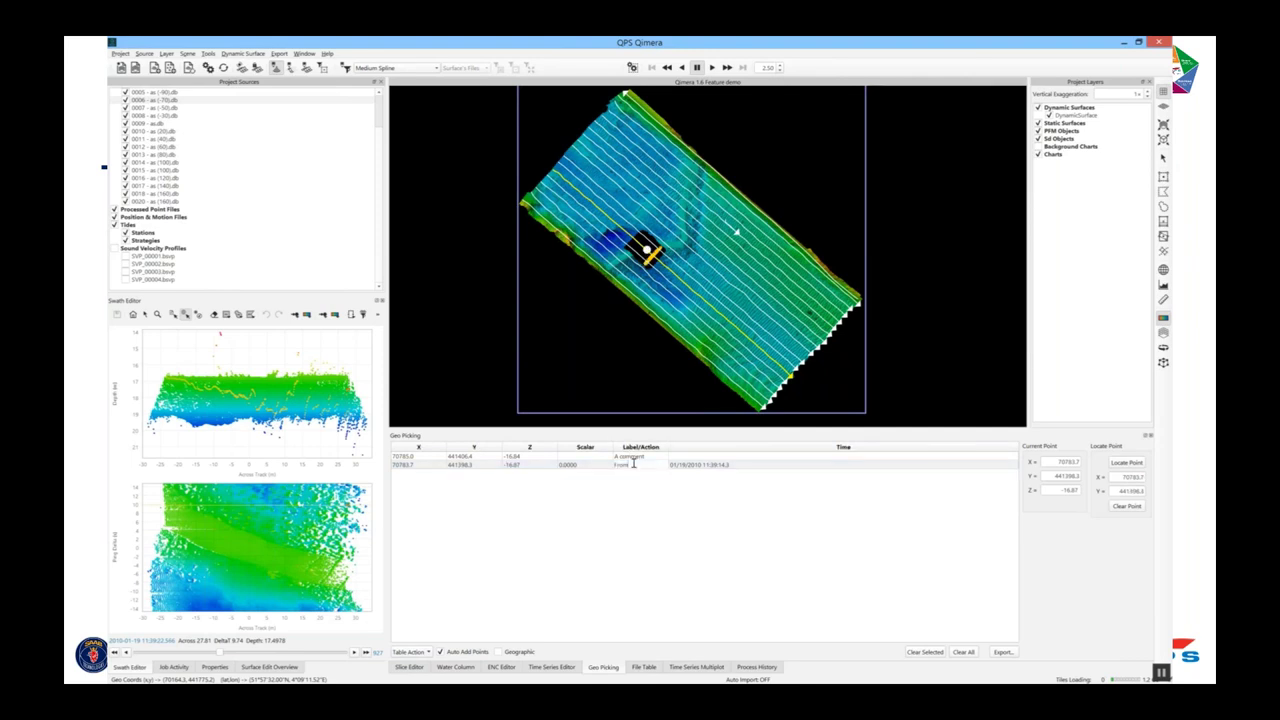
text( Swath Editor)
Relabel the first picked point as "From Grid".
double_click(650, 456)
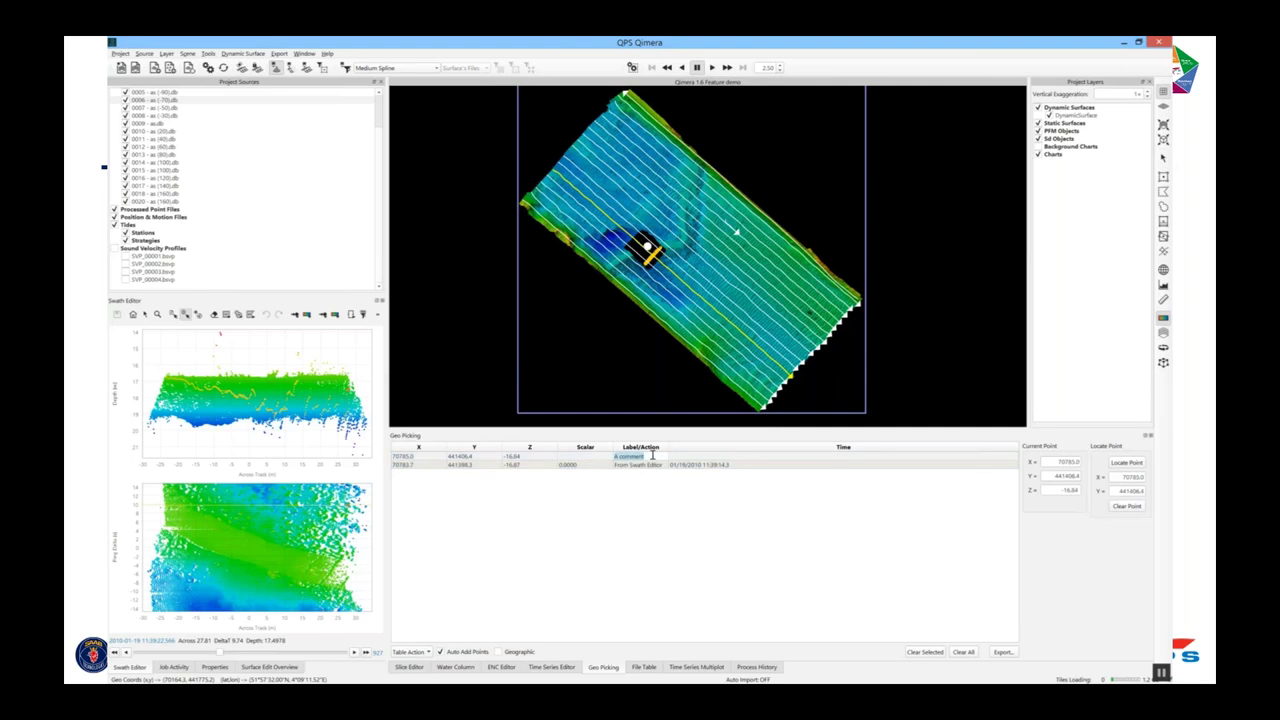
text(From Grid)
key(Return)
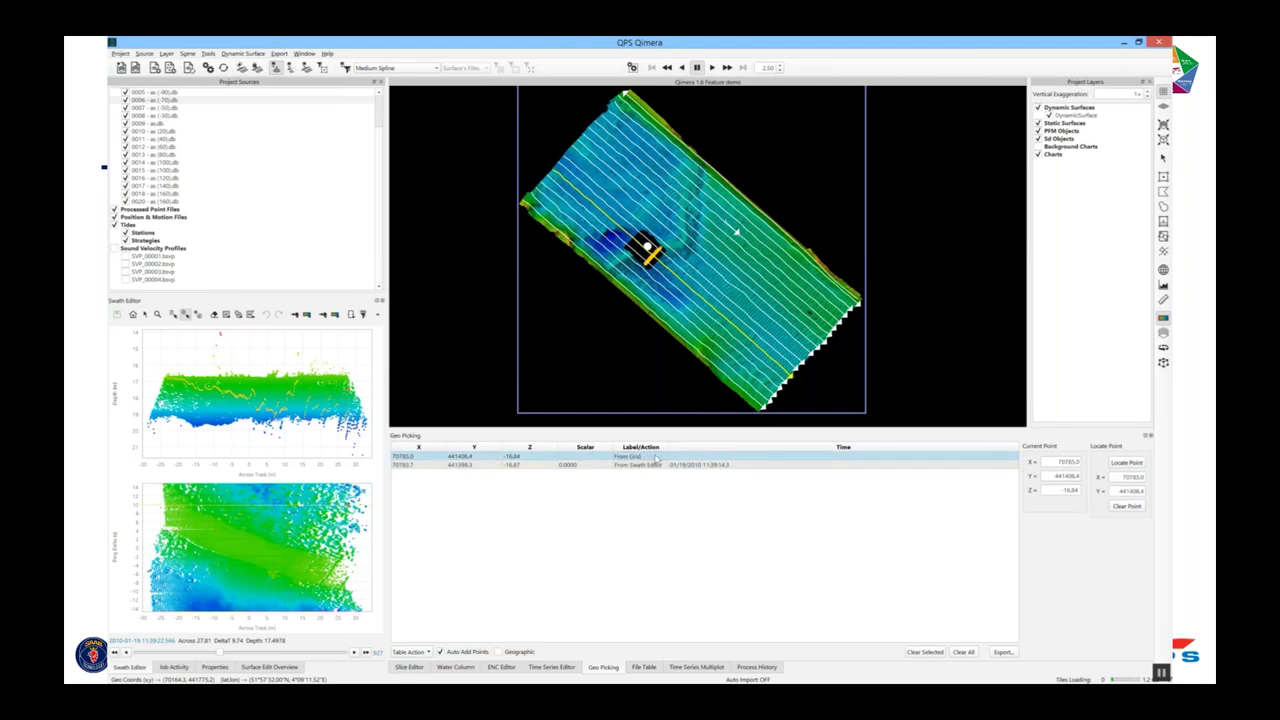
Leave swath editing and load a slice of soundings across the ridge at the middle of the surface into the Slice Editor.
click(277, 69)
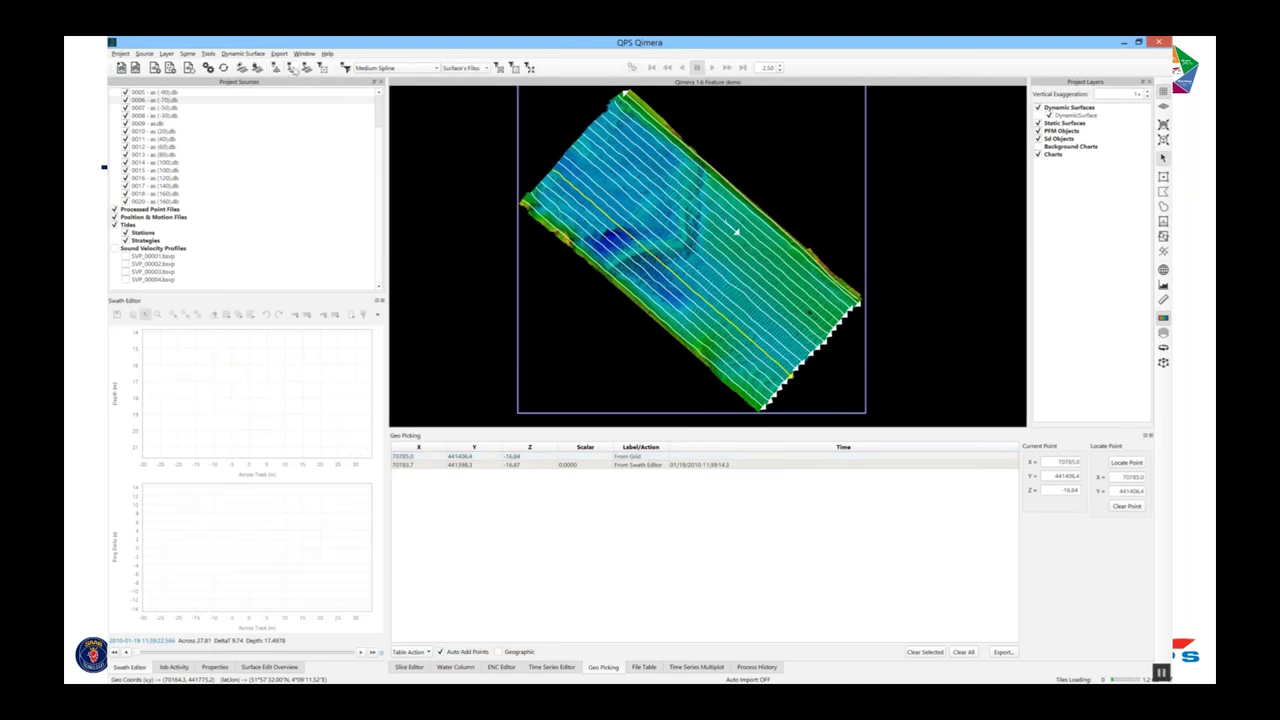
click(292, 68)
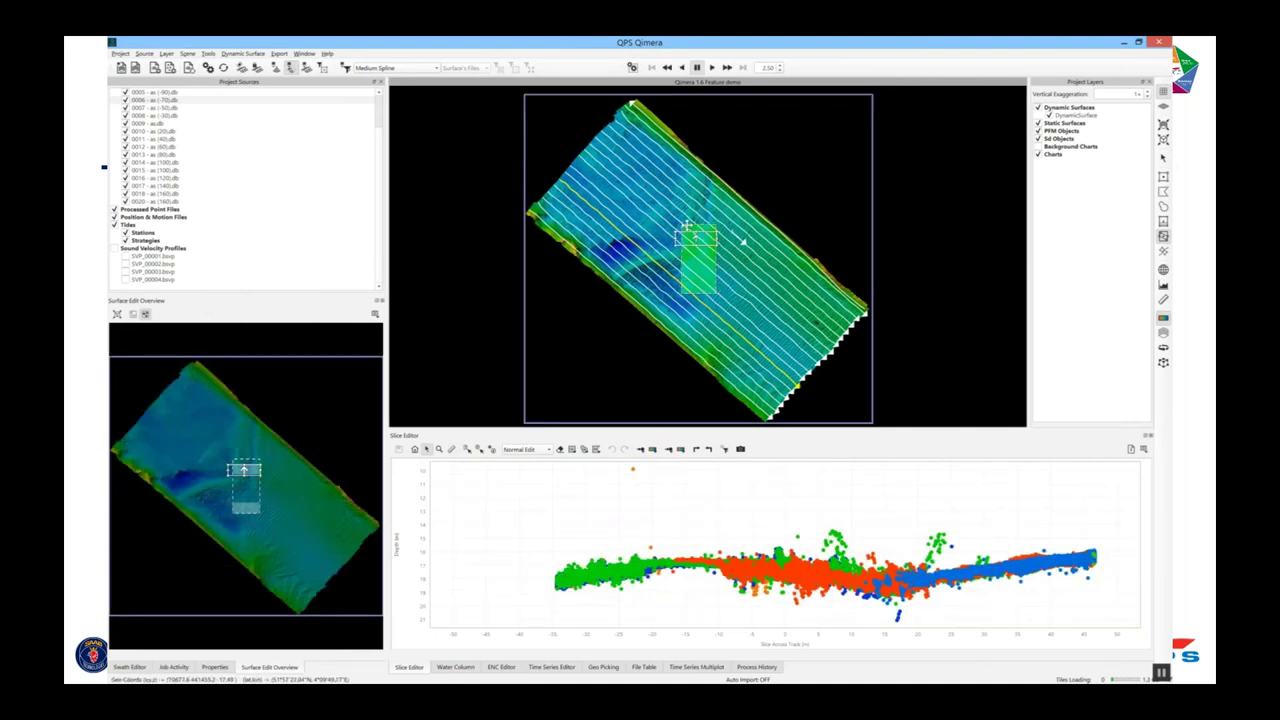
scroll(687, 226, up, 1)
scroll(707, 256, up, 5)
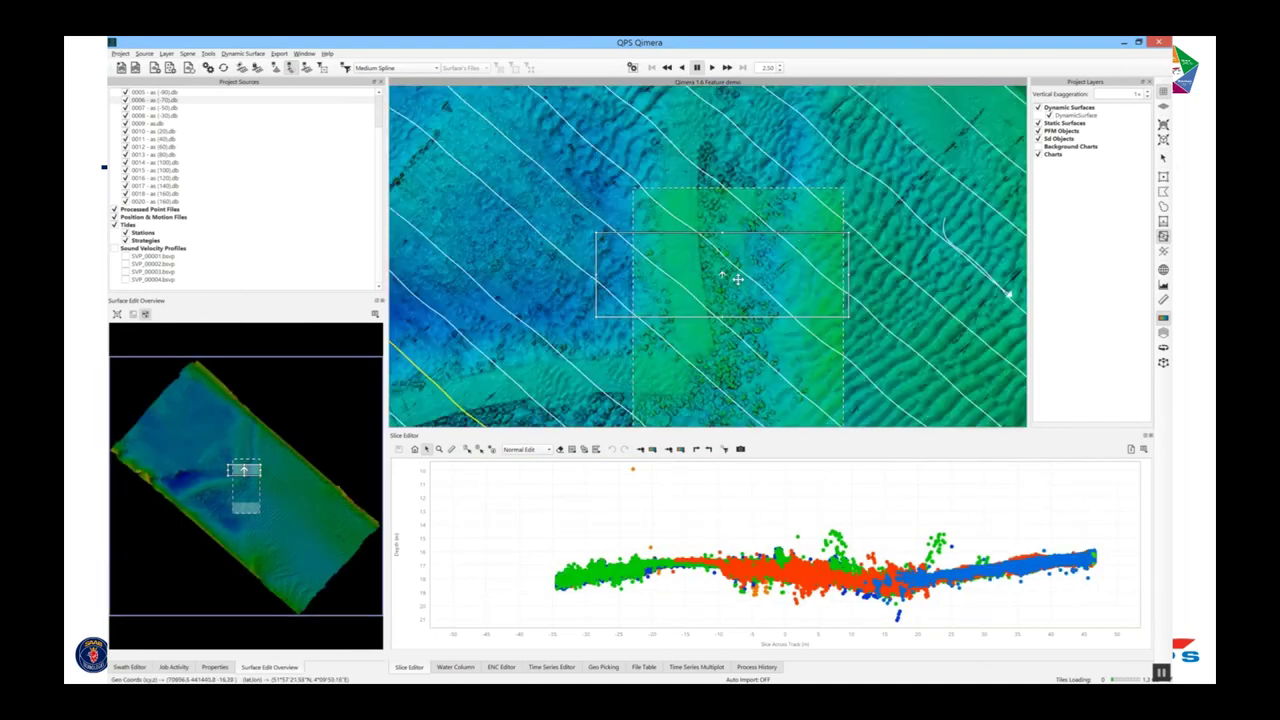
scroll(737, 279, up, 2)
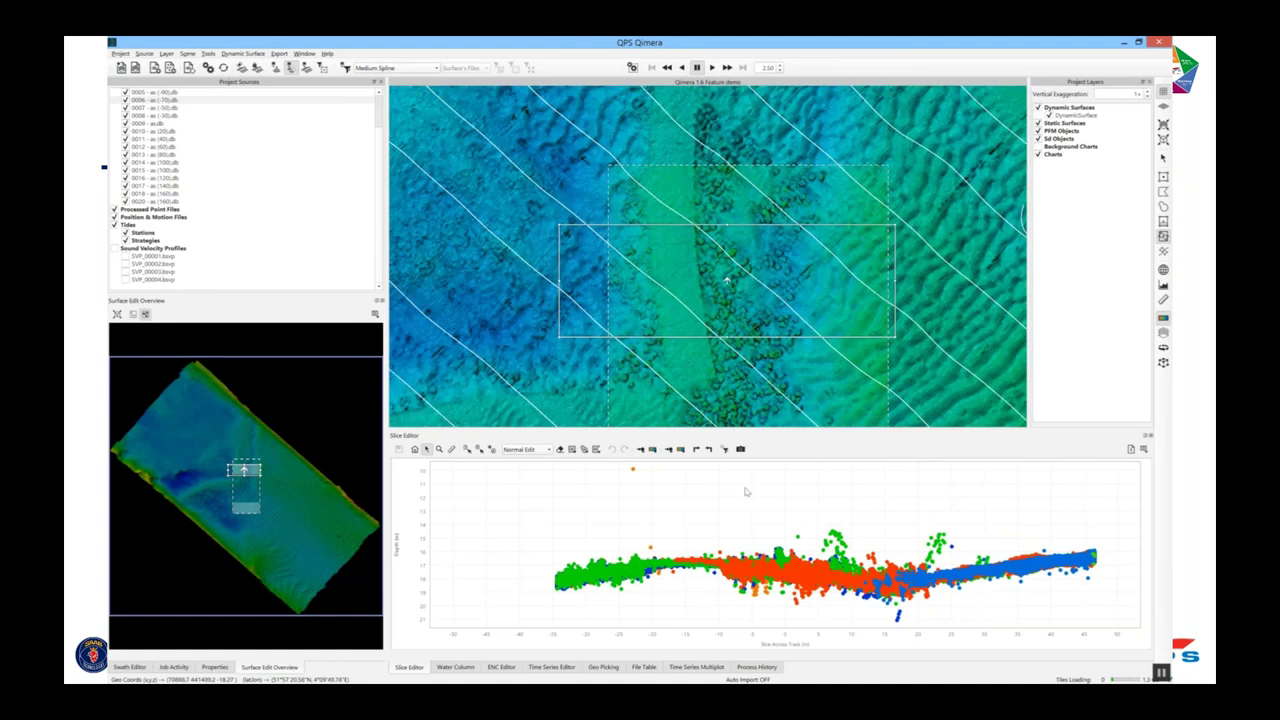
Geopick a sounding in the slice and label the new point "From Slice Editor".
click(480, 450)
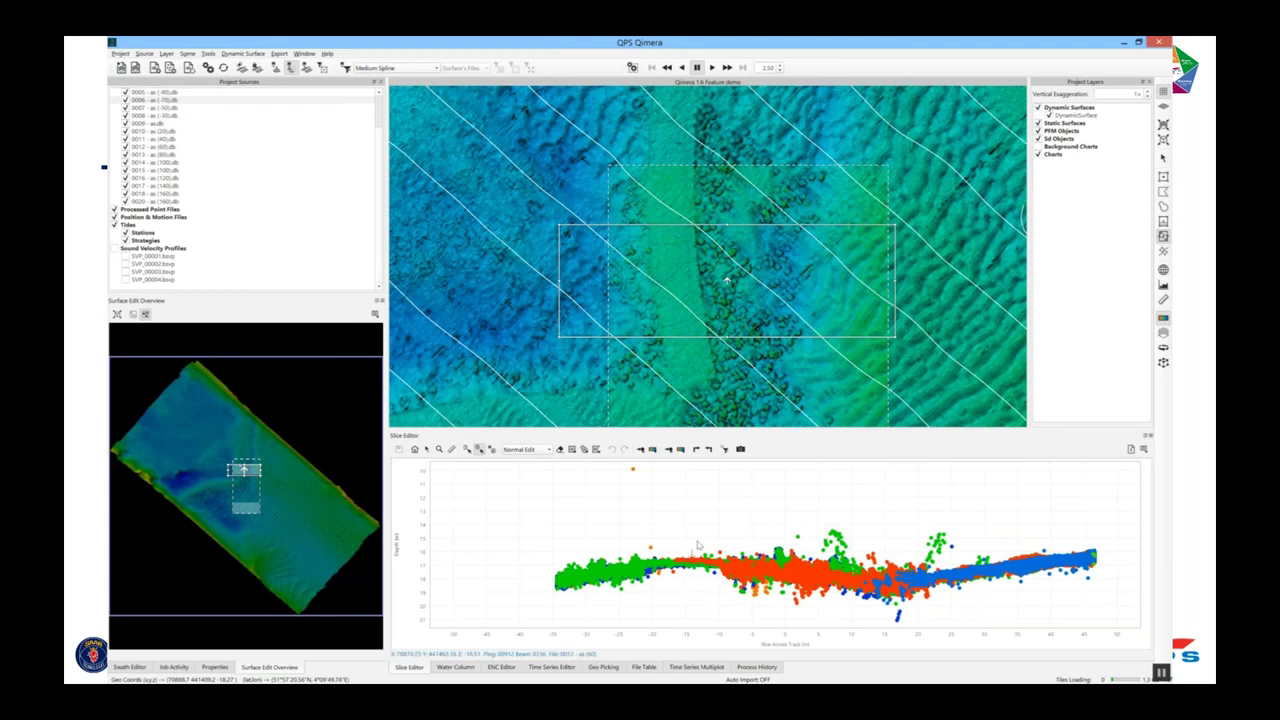
click(501, 667)
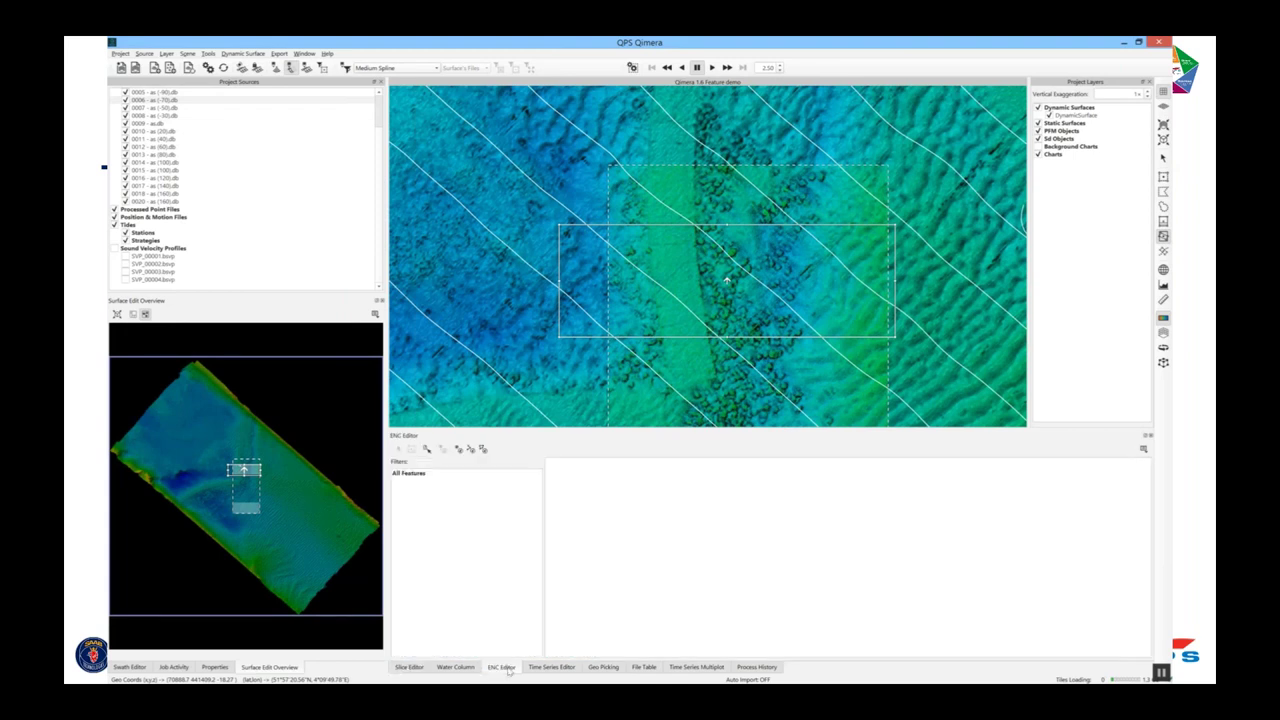
click(603, 667)
double_click(643, 474)
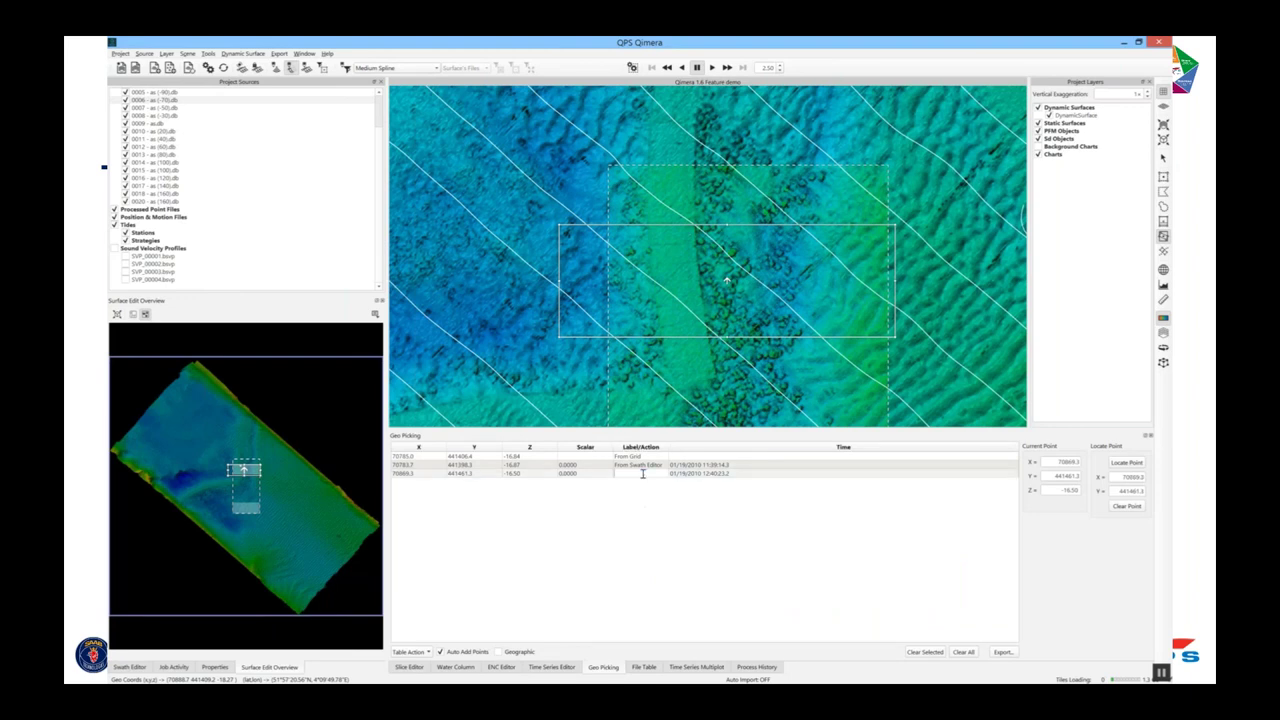
text(From Slice Editor)
key(Return)
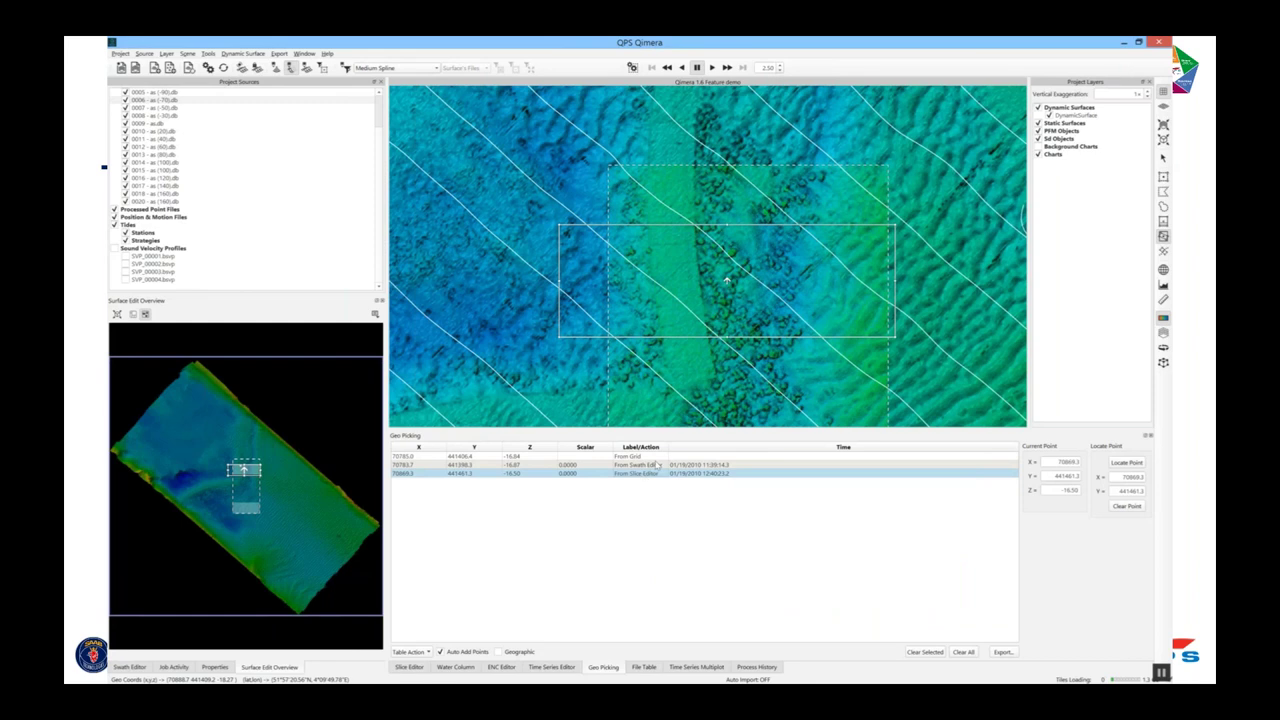
Open the slice area in the 3D Editor, geopick a sounding there, then save and exit the editor.
click(307, 68)
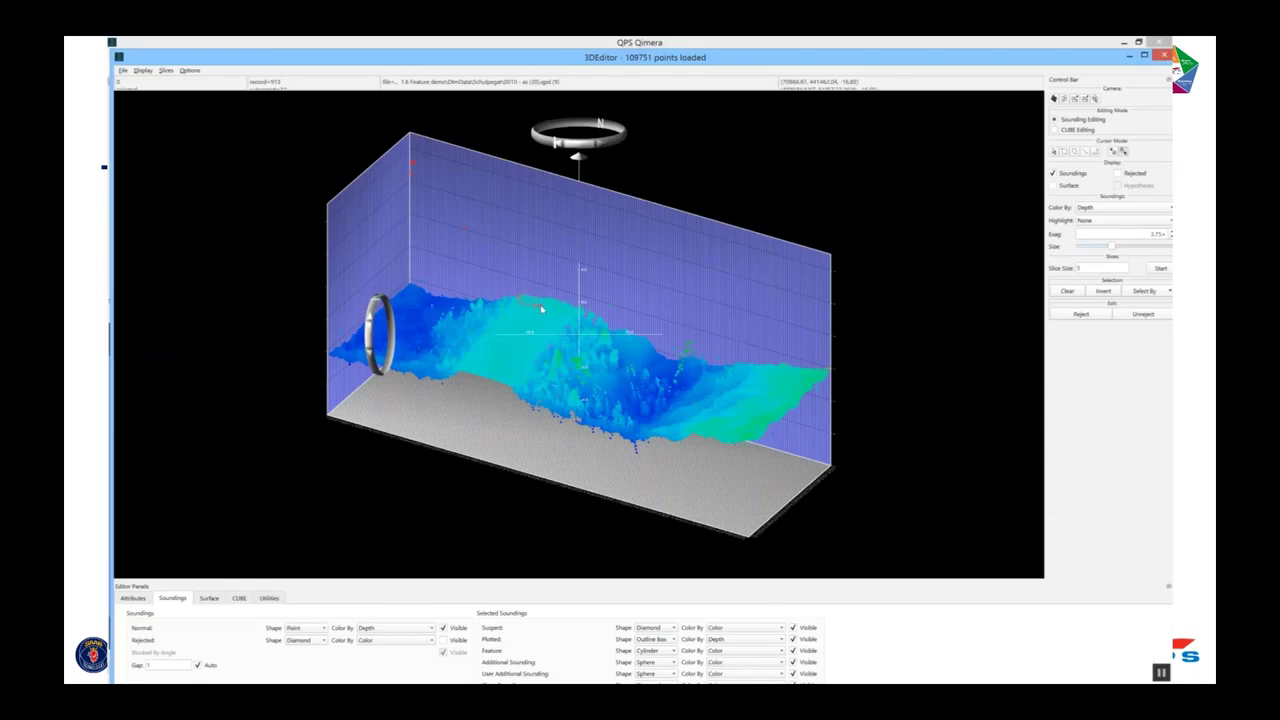
click(123, 70)
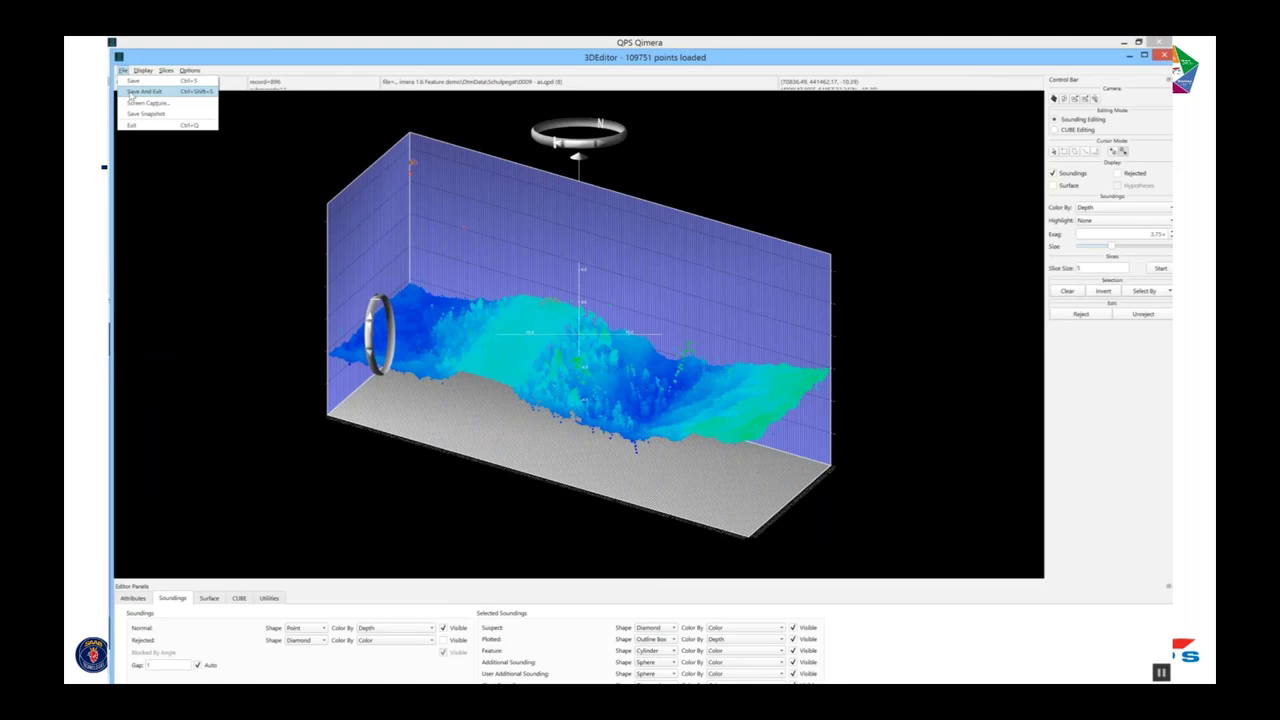
click(133, 91)
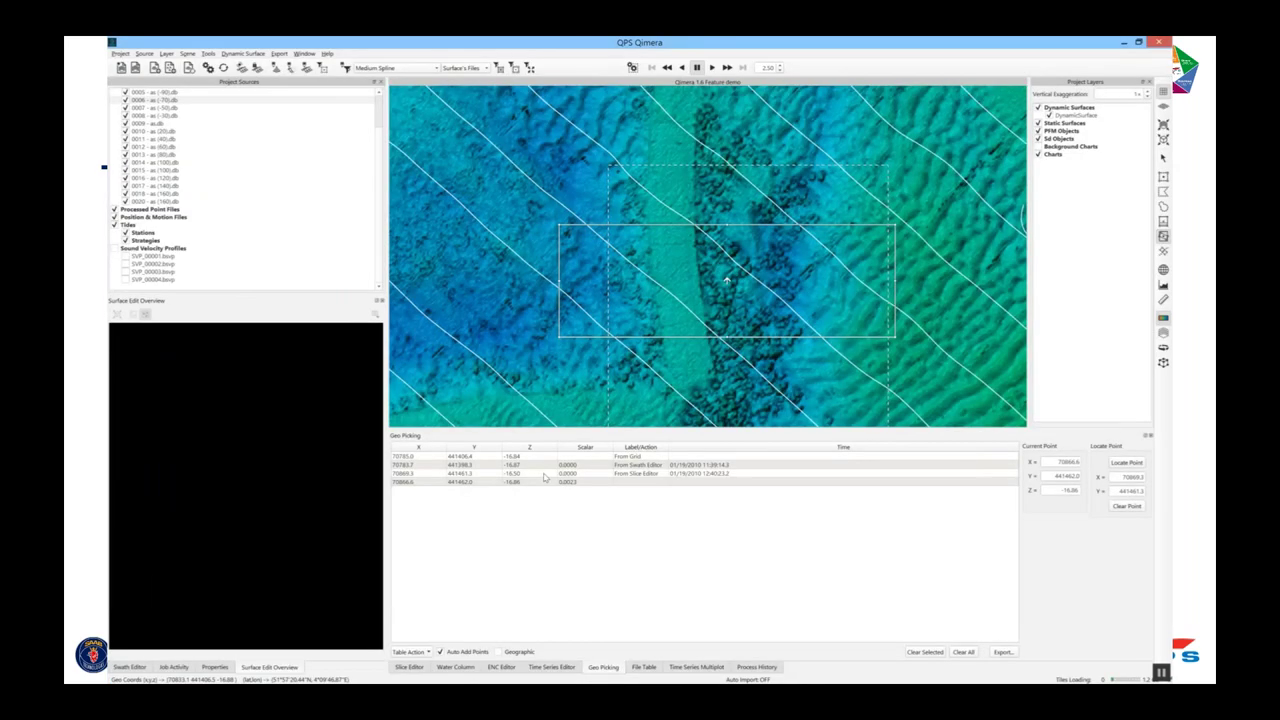
Label the newest picked point "From 3D Editor".
double_click(633, 482)
text(From 3D Editor)
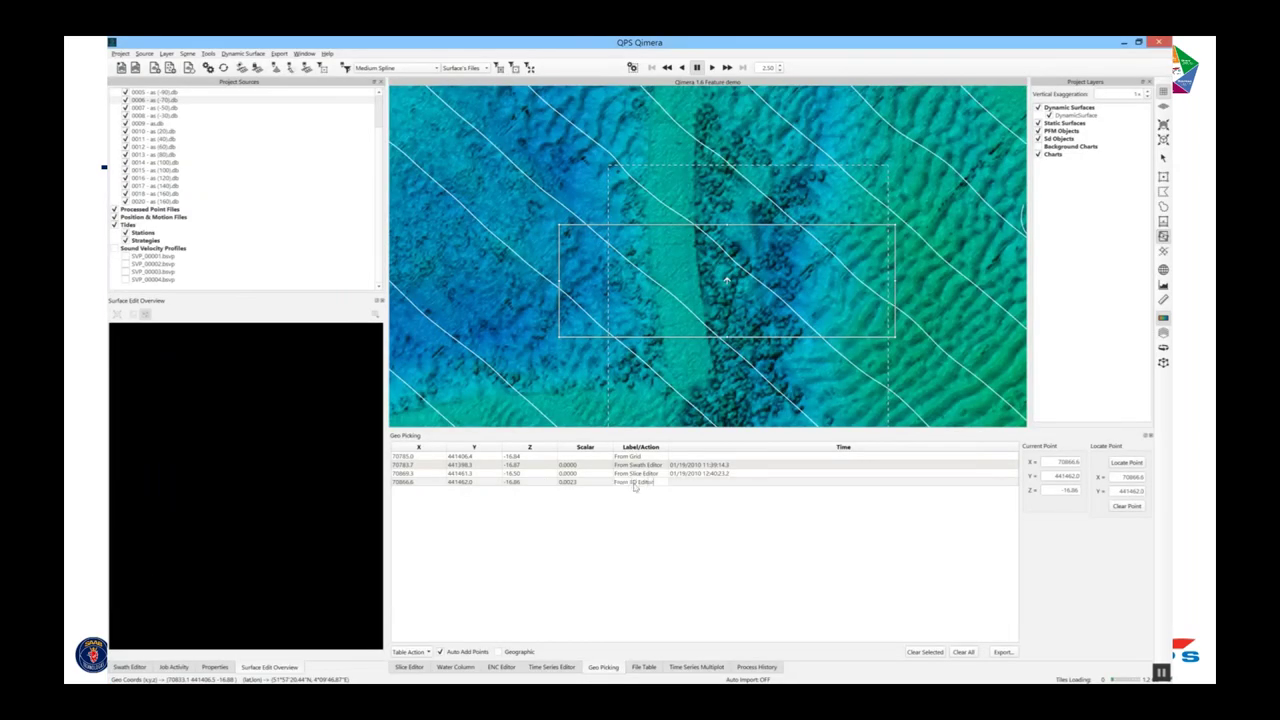
key(Return)
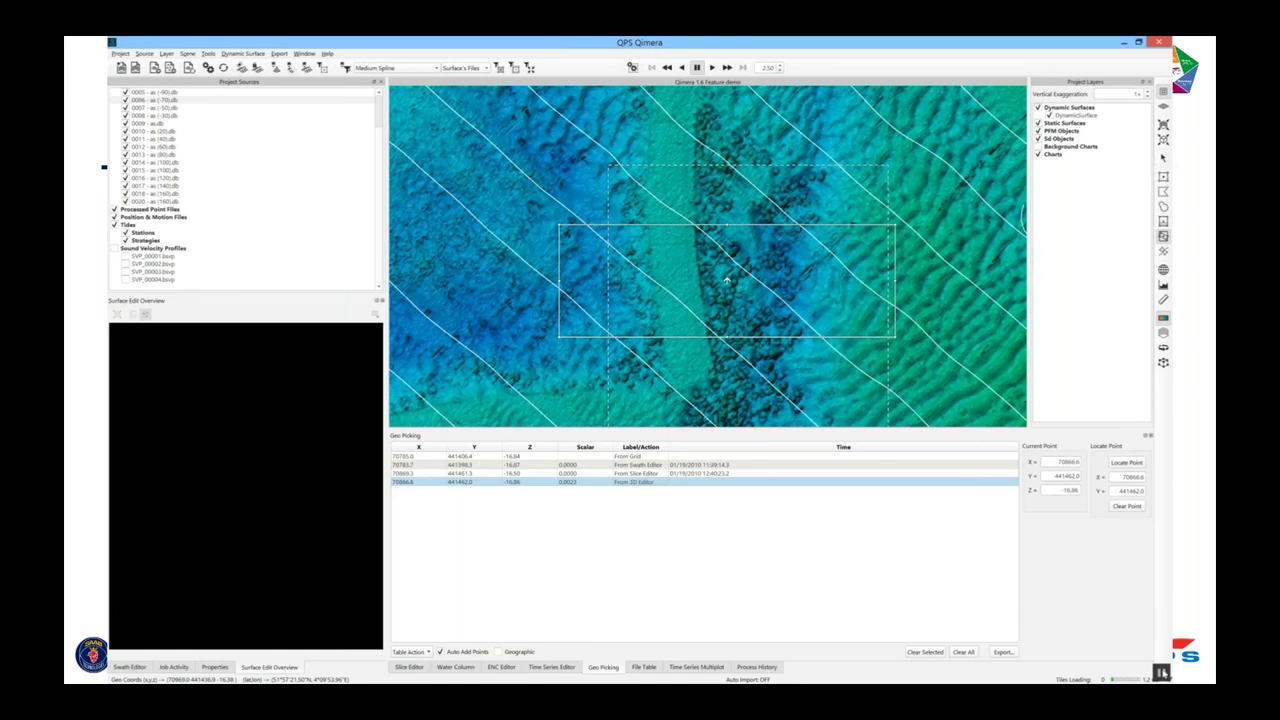
Locate the "From Grid" and "From 3D Editor" points on the surface, then leave slice editing for the selection mode.
click(1162, 673)
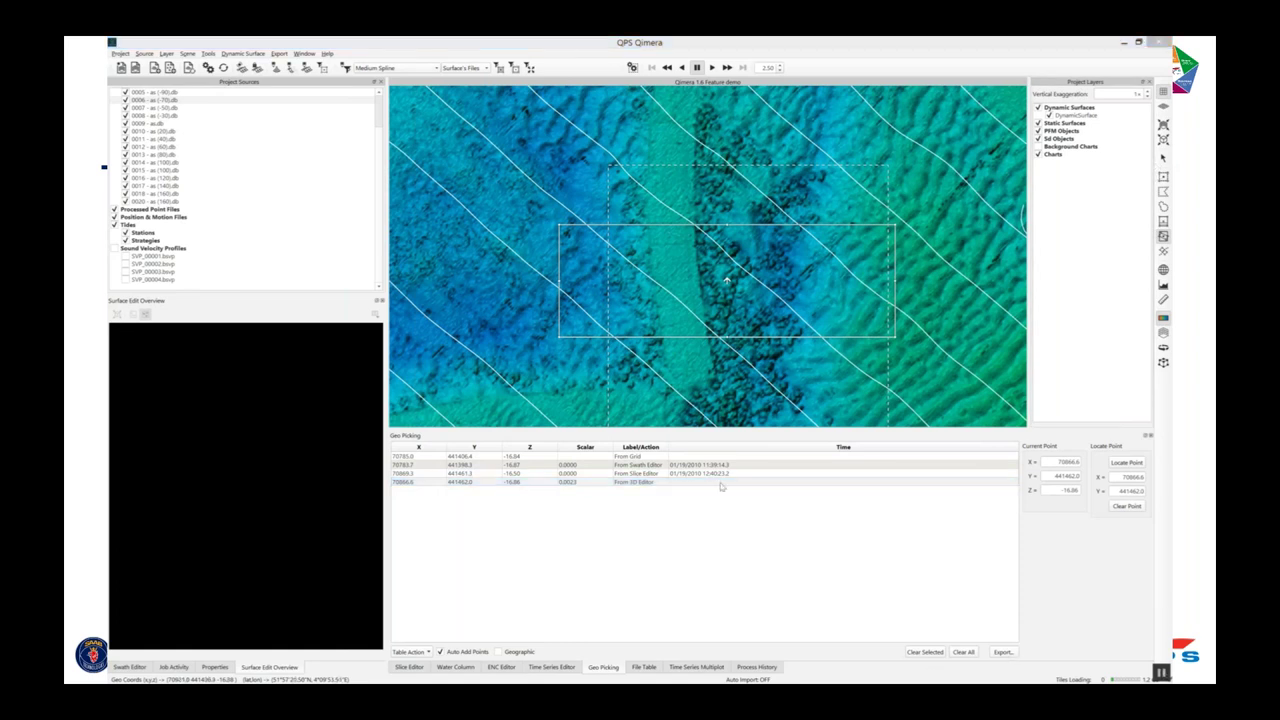
click(646, 457)
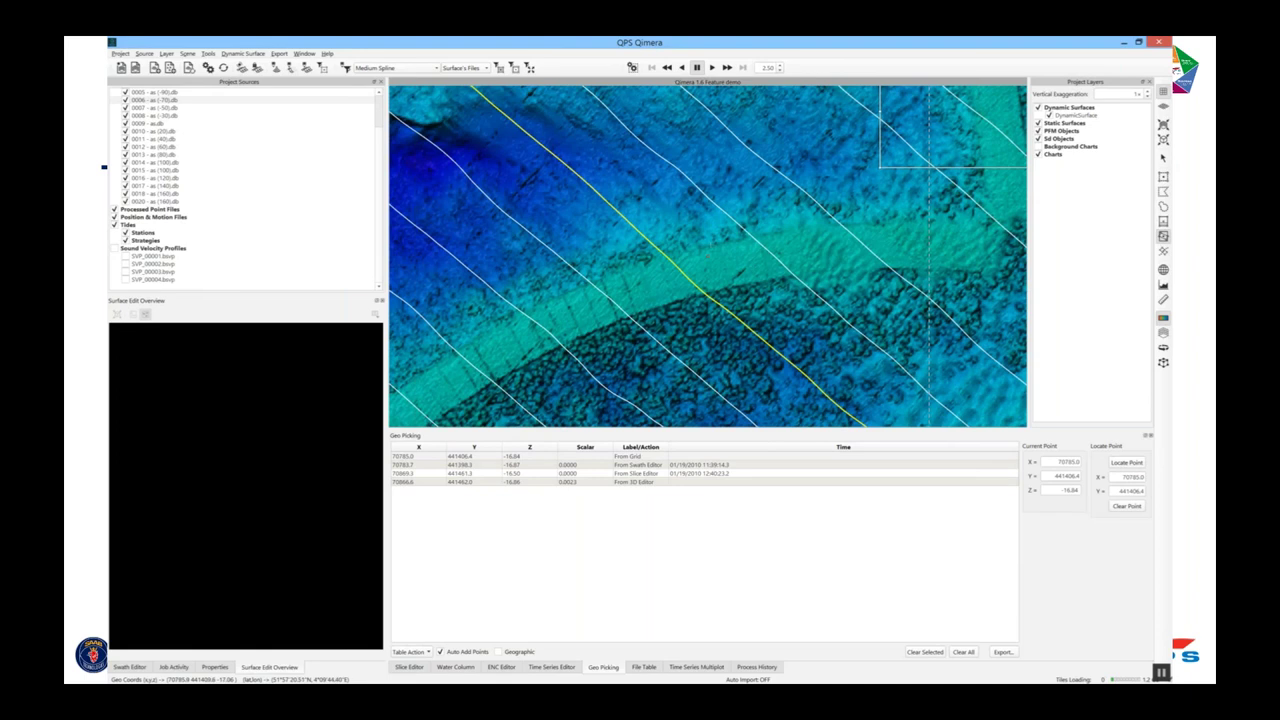
click(636, 482)
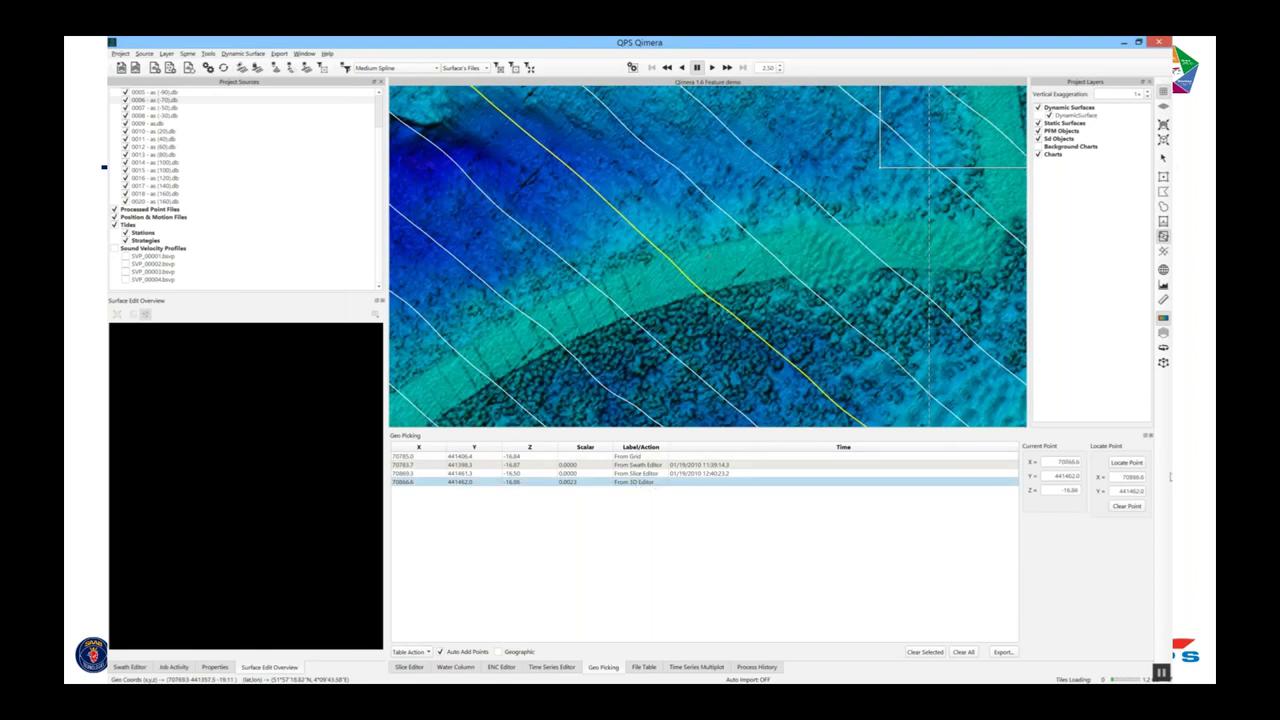
click(1124, 463)
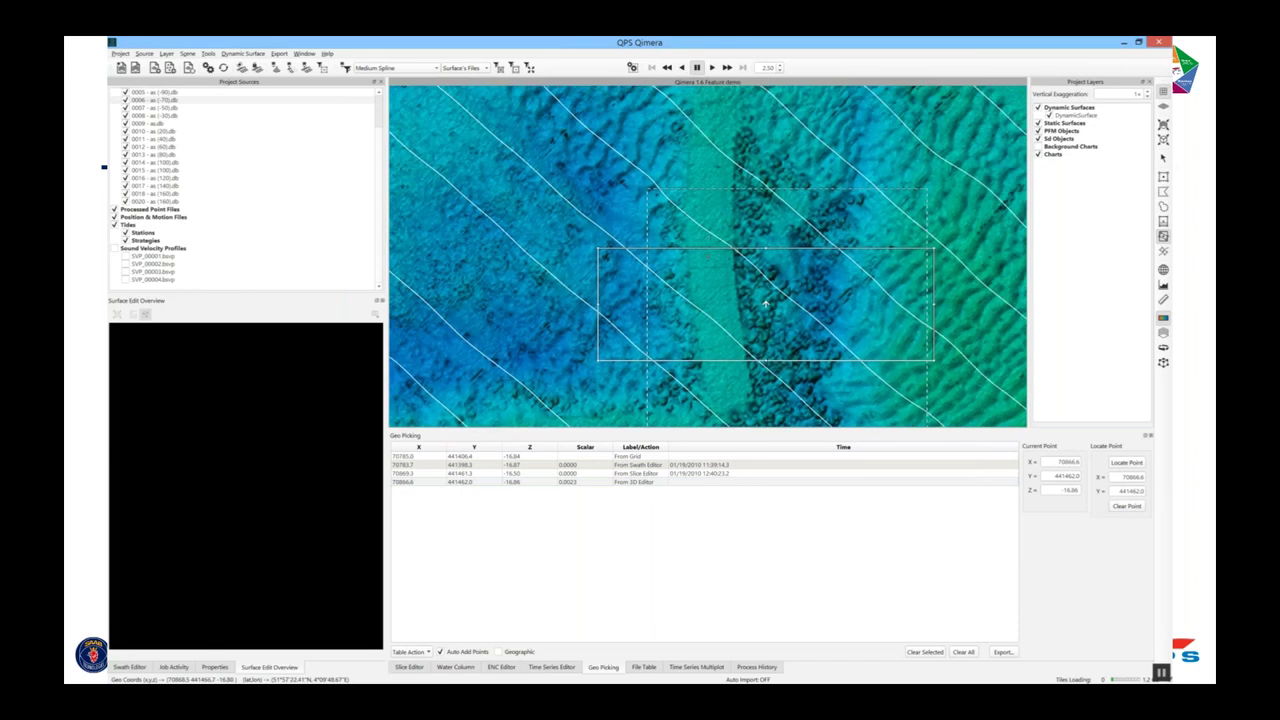
click(1163, 159)
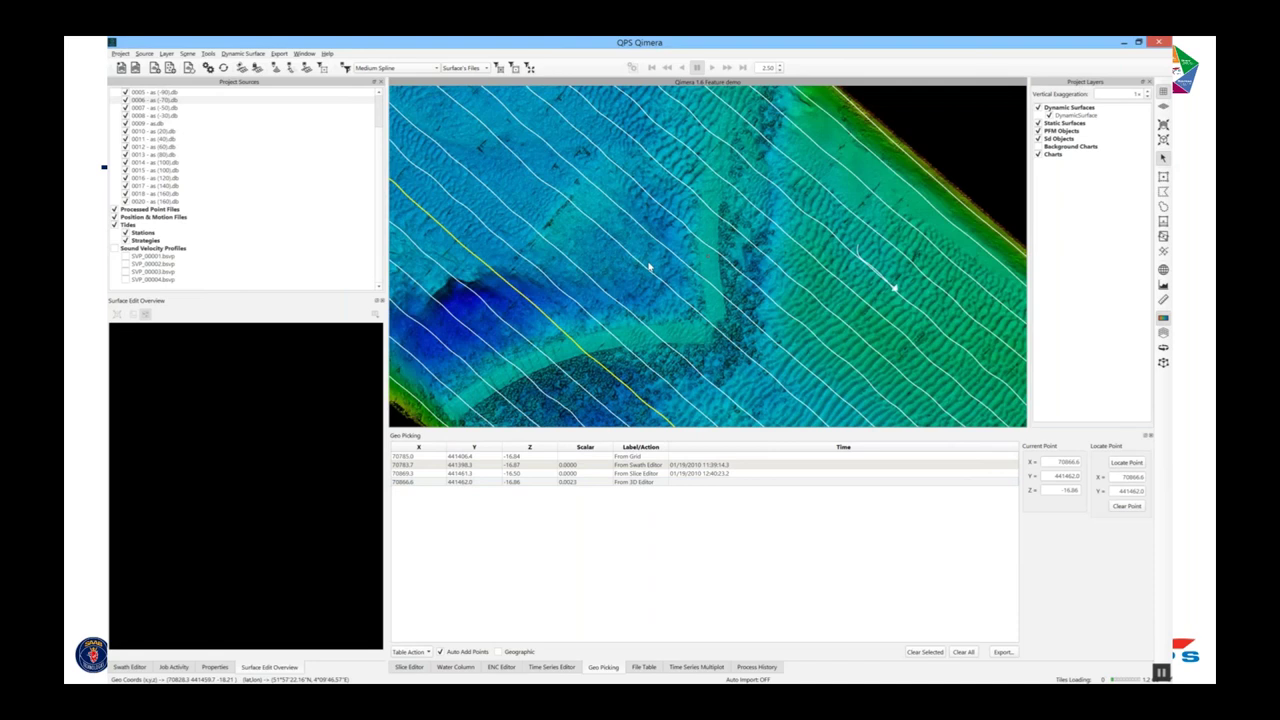
scroll(589, 189, down, 2)
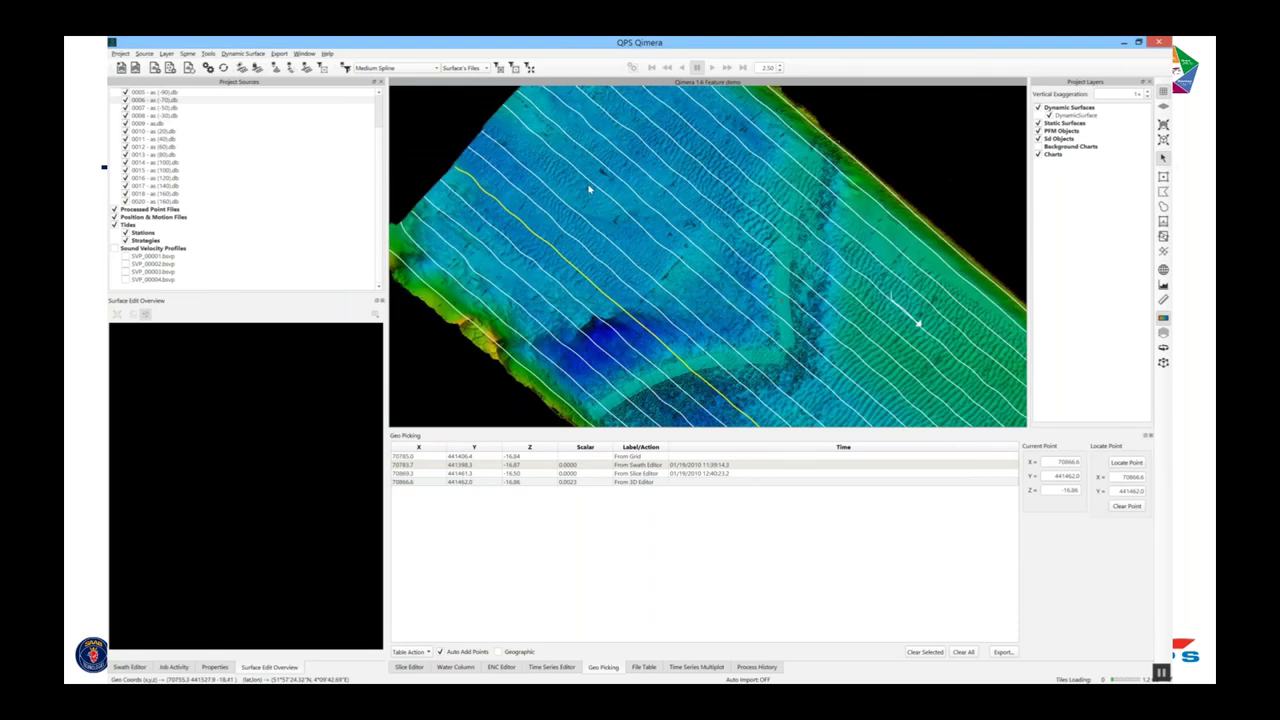
Draw a rectangular selection area over the upper part of the survey surface.
drag(589, 189, 635, 216)
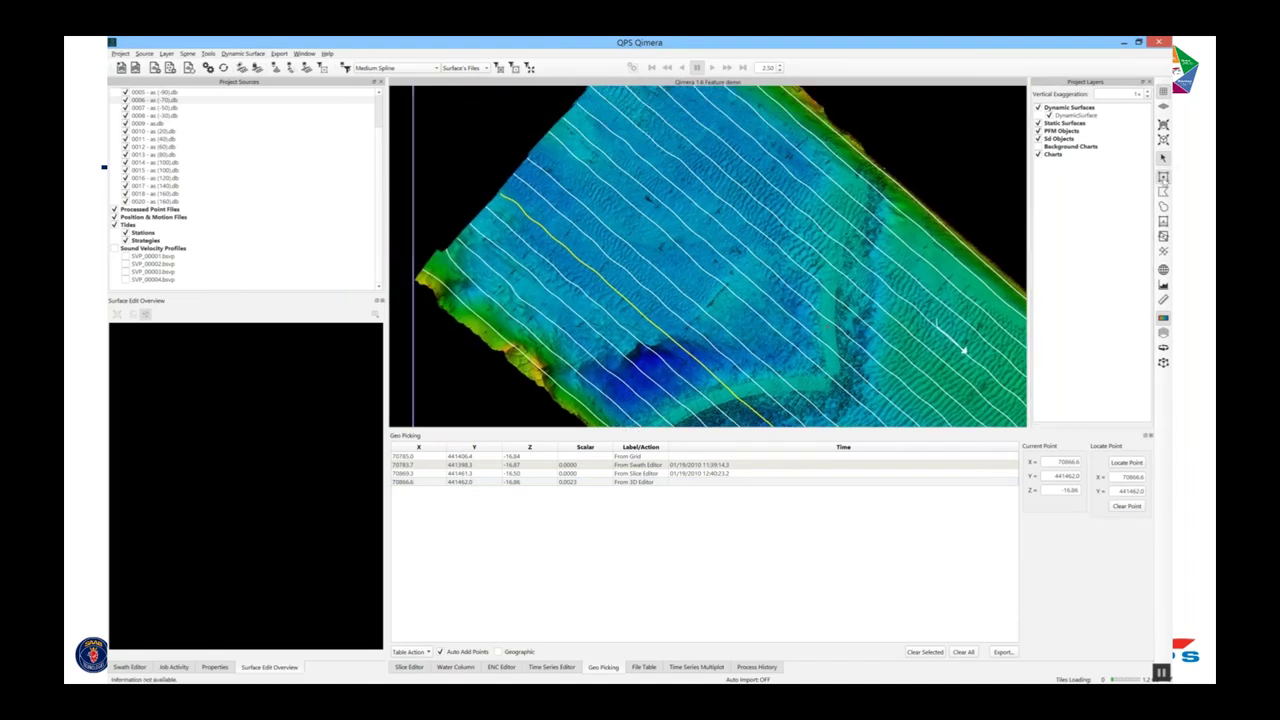
click(1163, 176)
drag(660, 150, 723, 204)
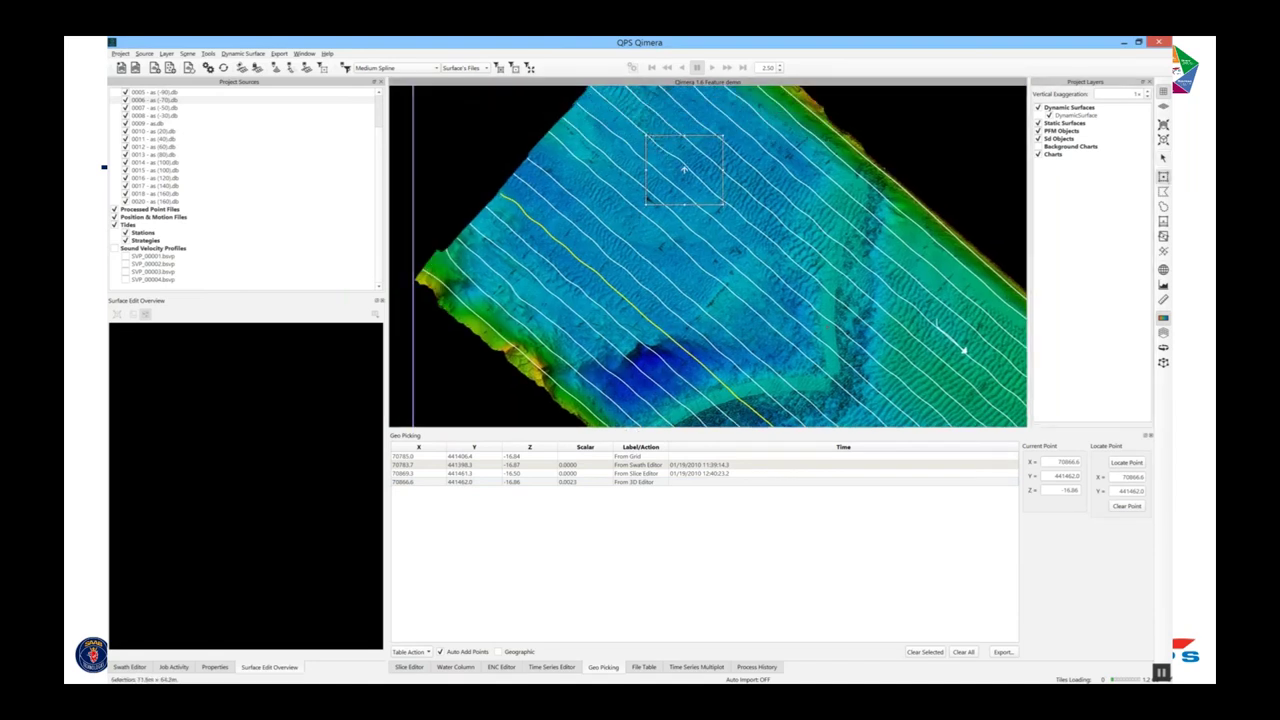
click(685, 171)
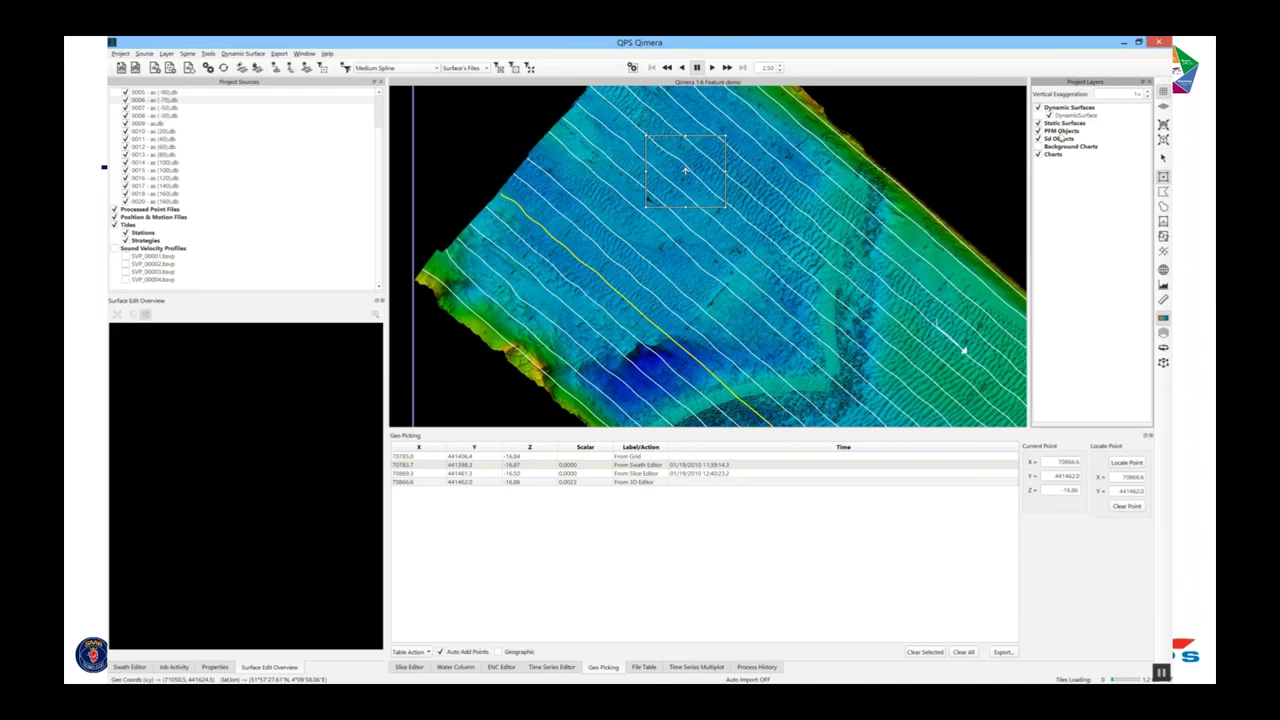
Color the dynamic surface by Standard Deviation and load a system colormap that runs from light blue to red.
click(1075, 115)
click(1085, 317)
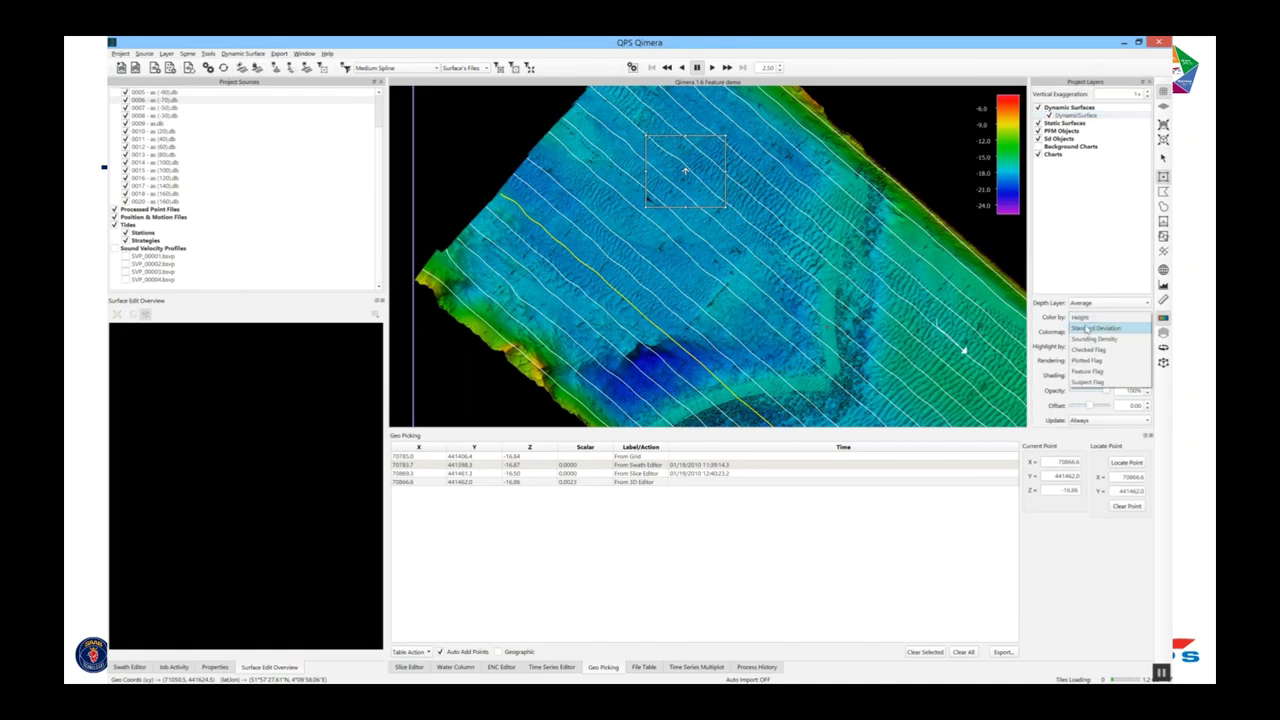
click(1086, 328)
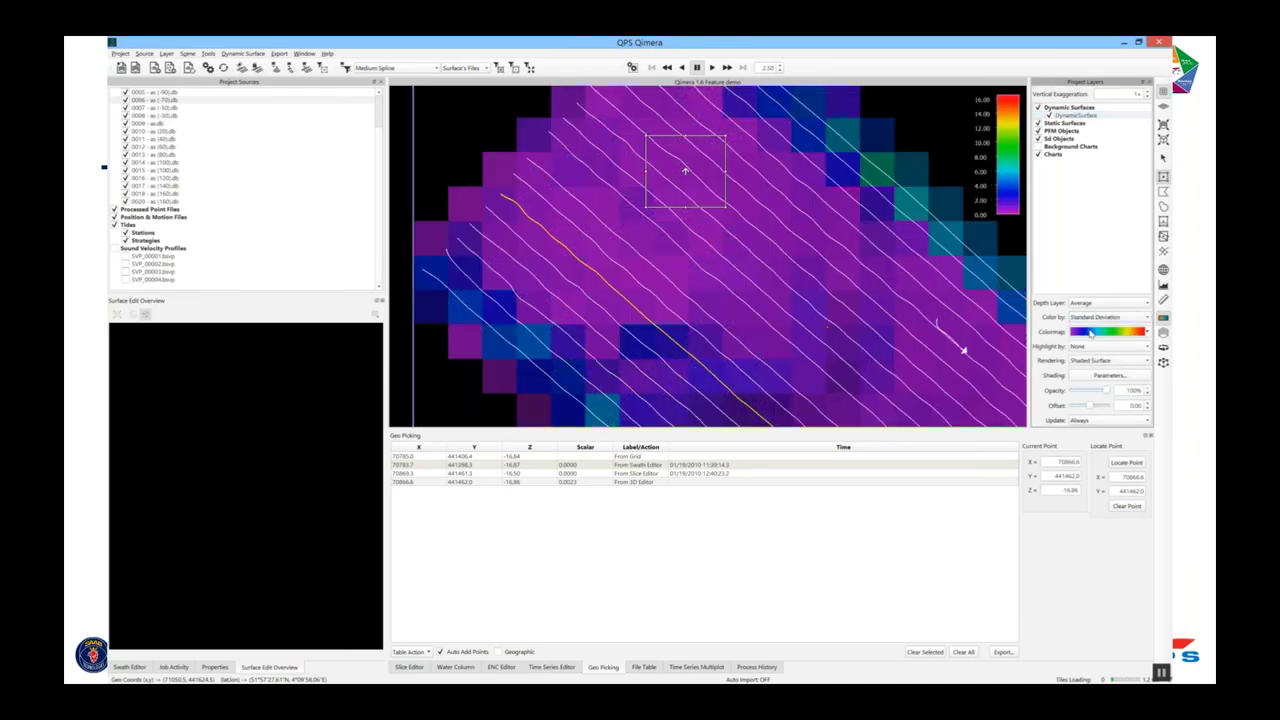
click(1090, 333)
click(1102, 343)
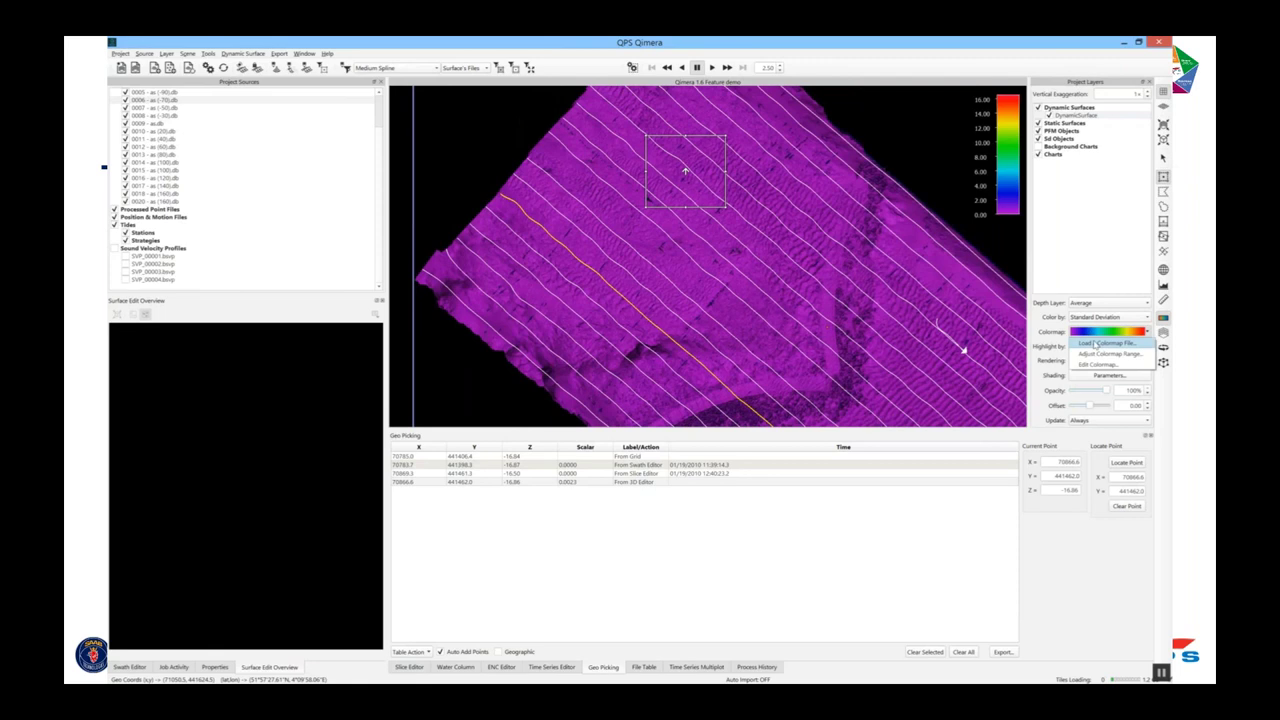
scroll(654, 304, down, 5)
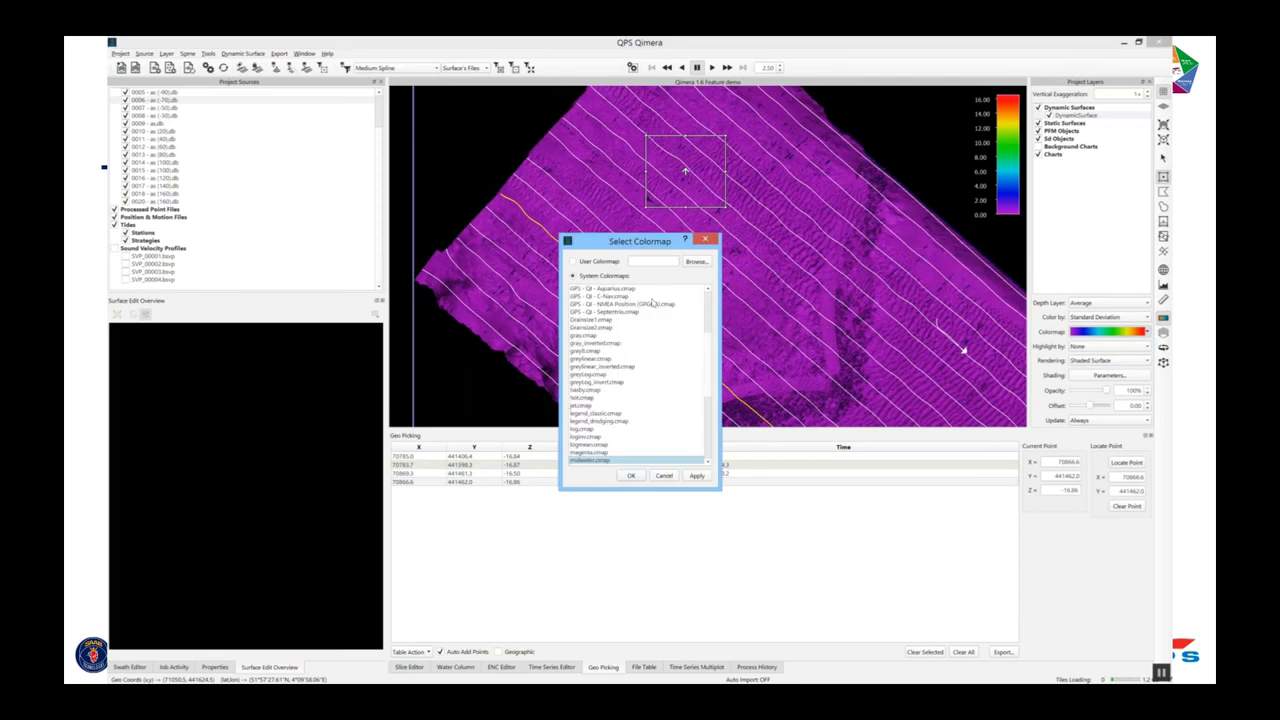
key(Return)
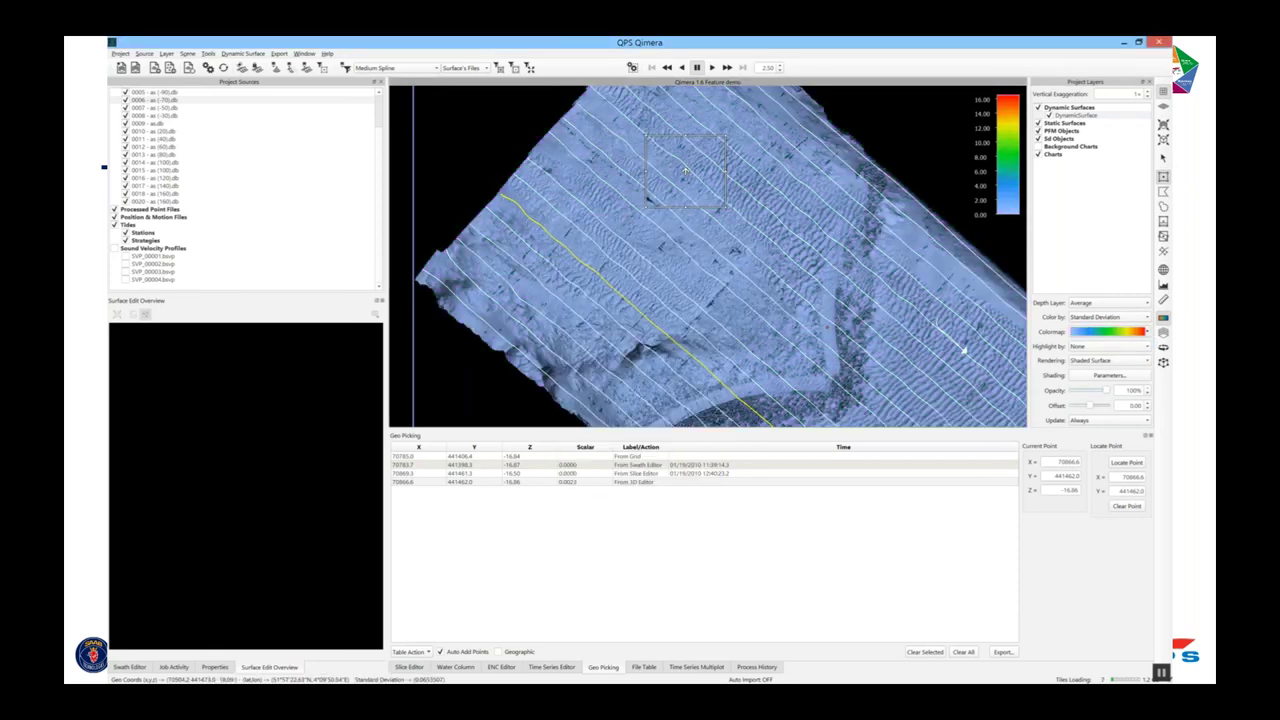
Set the upper limit of the surface's colormap range to 0.5.
click(1108, 331)
click(1110, 354)
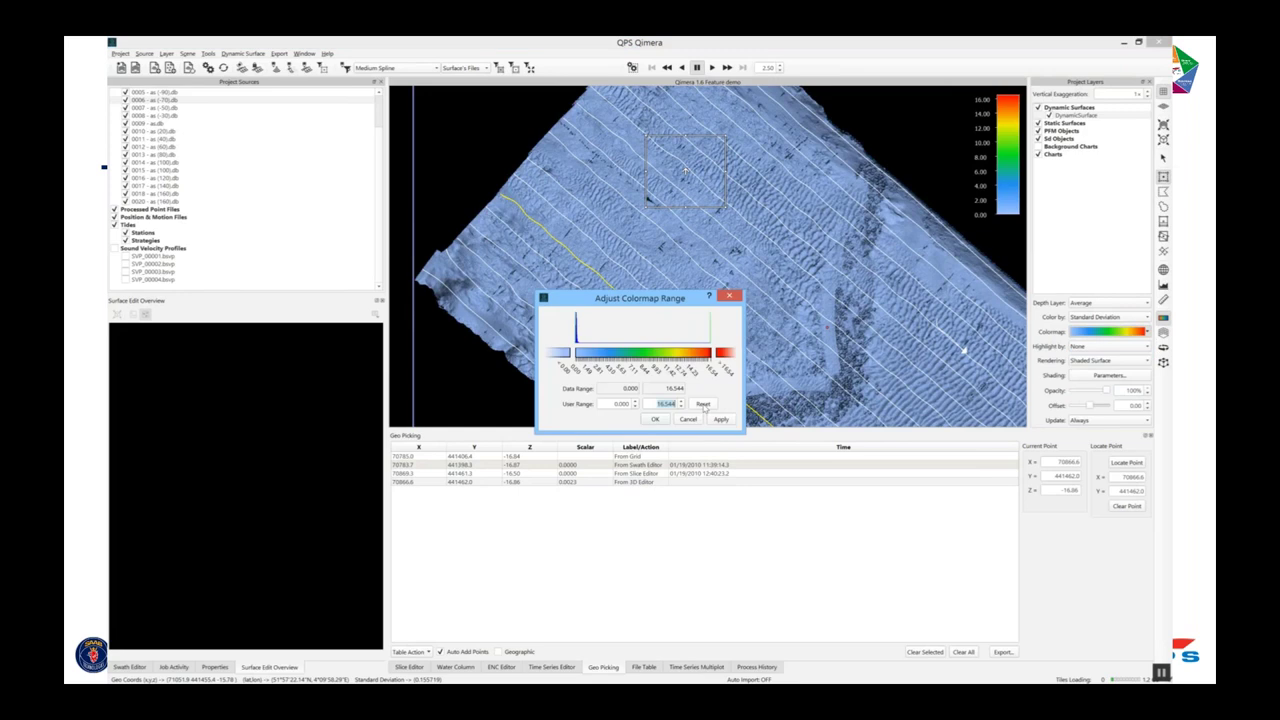
text(0.5)
key(Return)
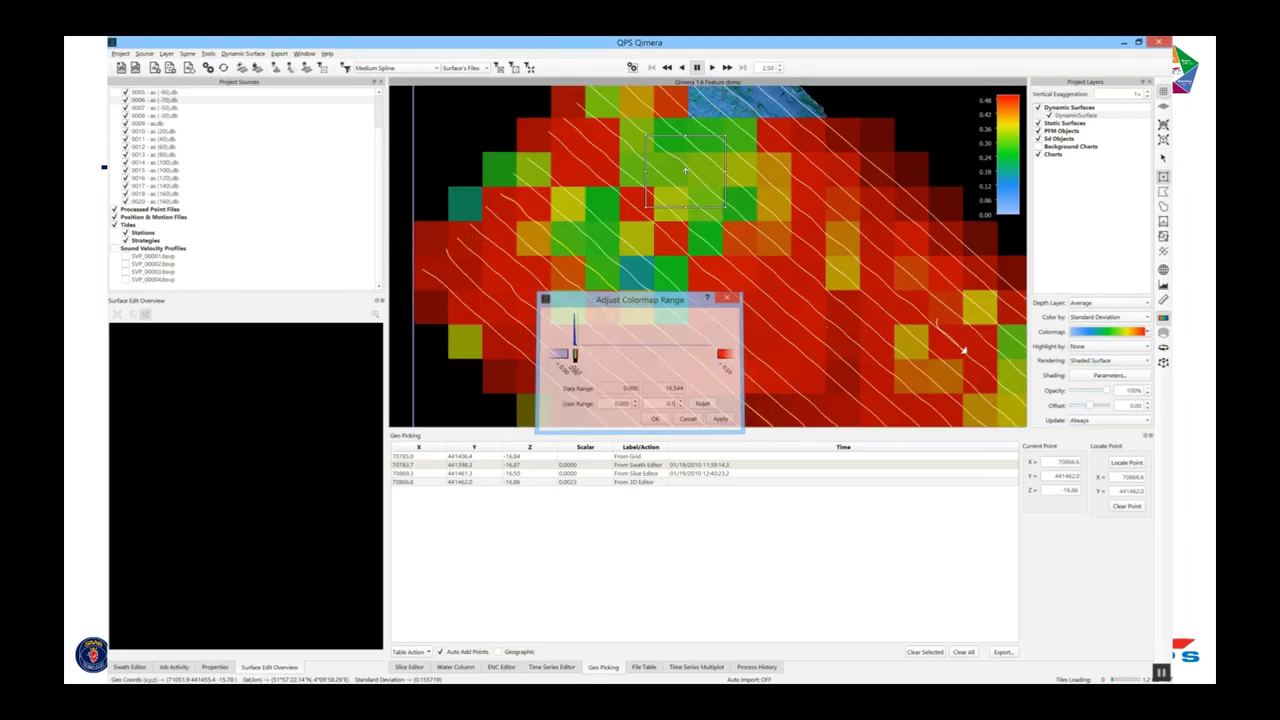
key(Return)
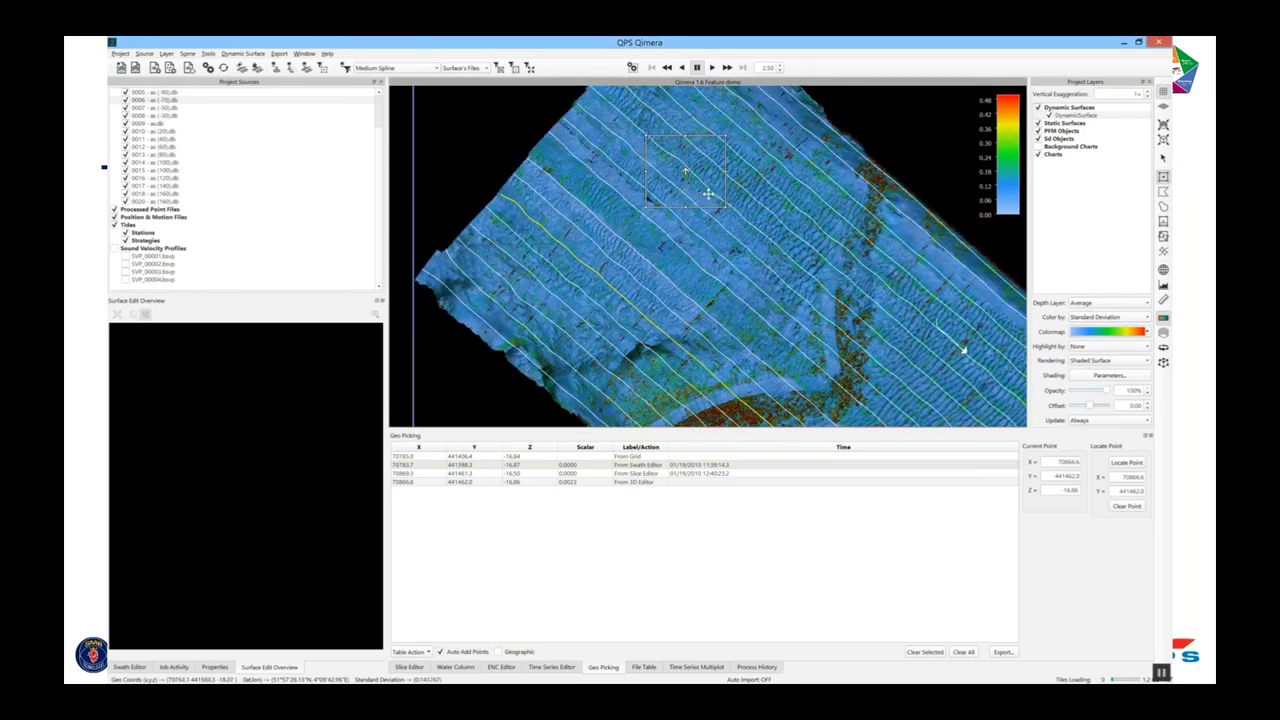
Move the selection rectangle further down the surface and highlight the surface by Checked Flag.
drag(706, 194, 685, 263)
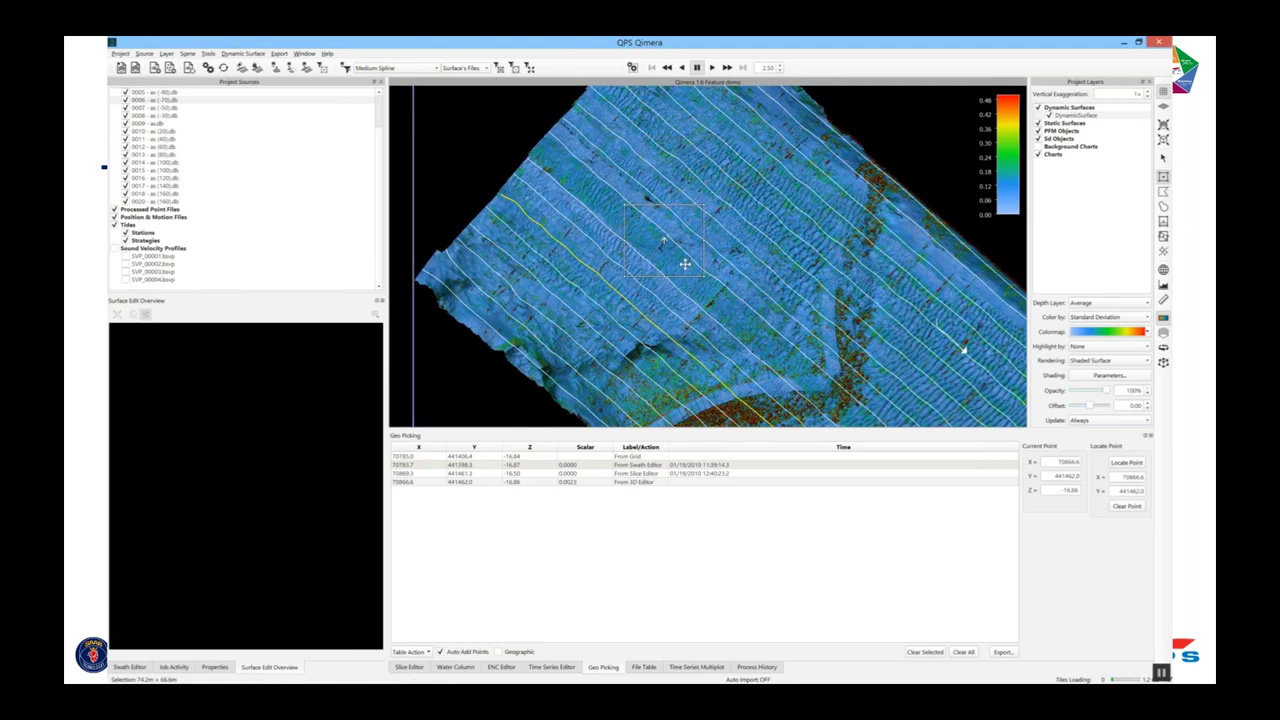
scroll(685, 264, up, 1)
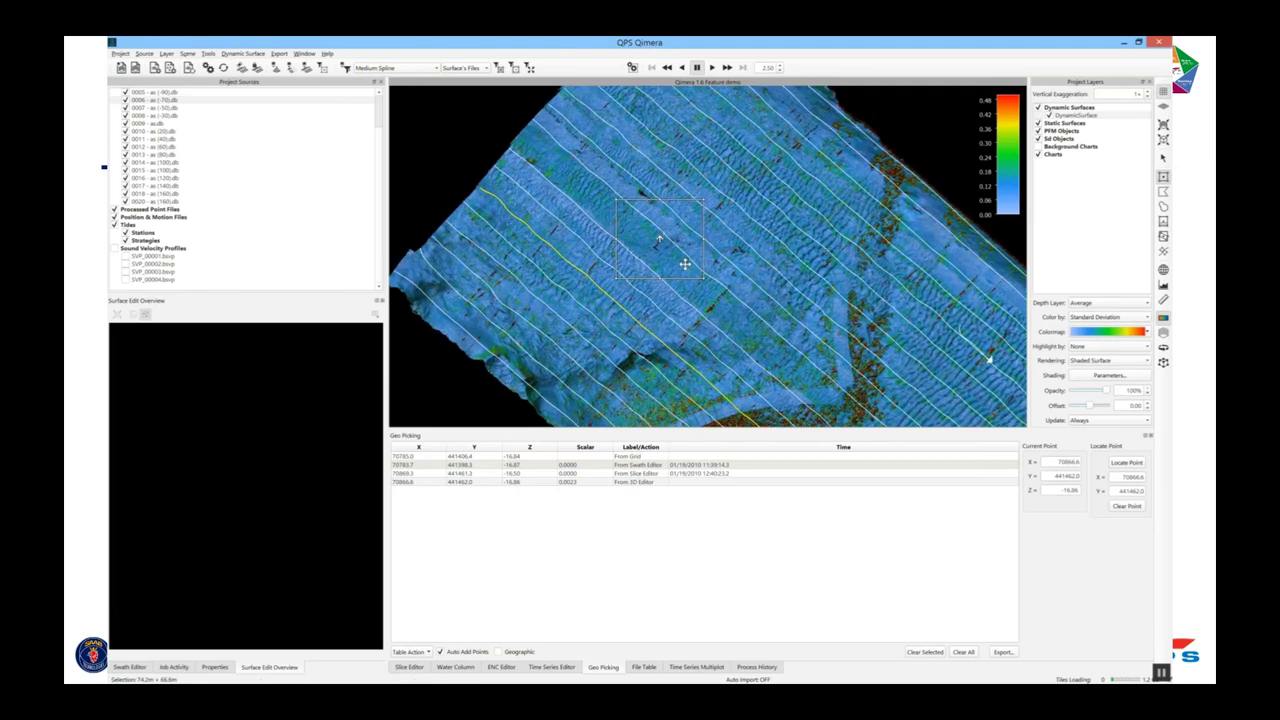
scroll(685, 263, up, 3)
click(1100, 346)
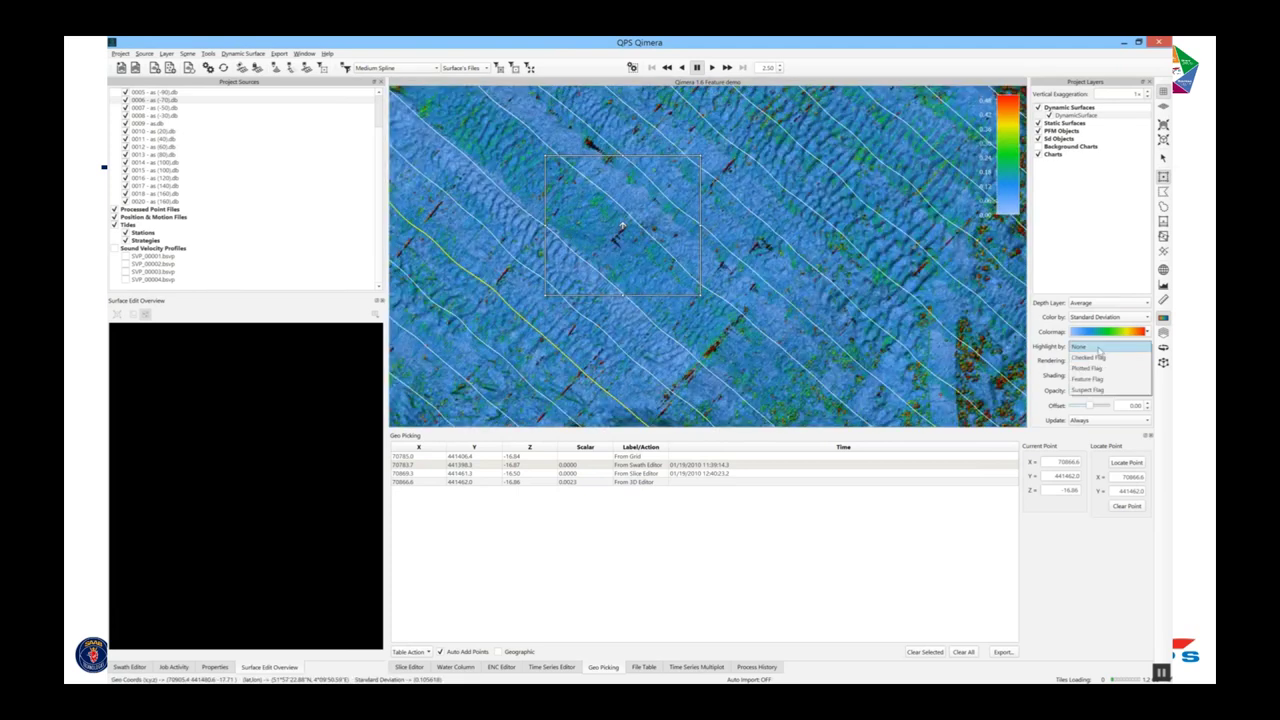
click(1098, 358)
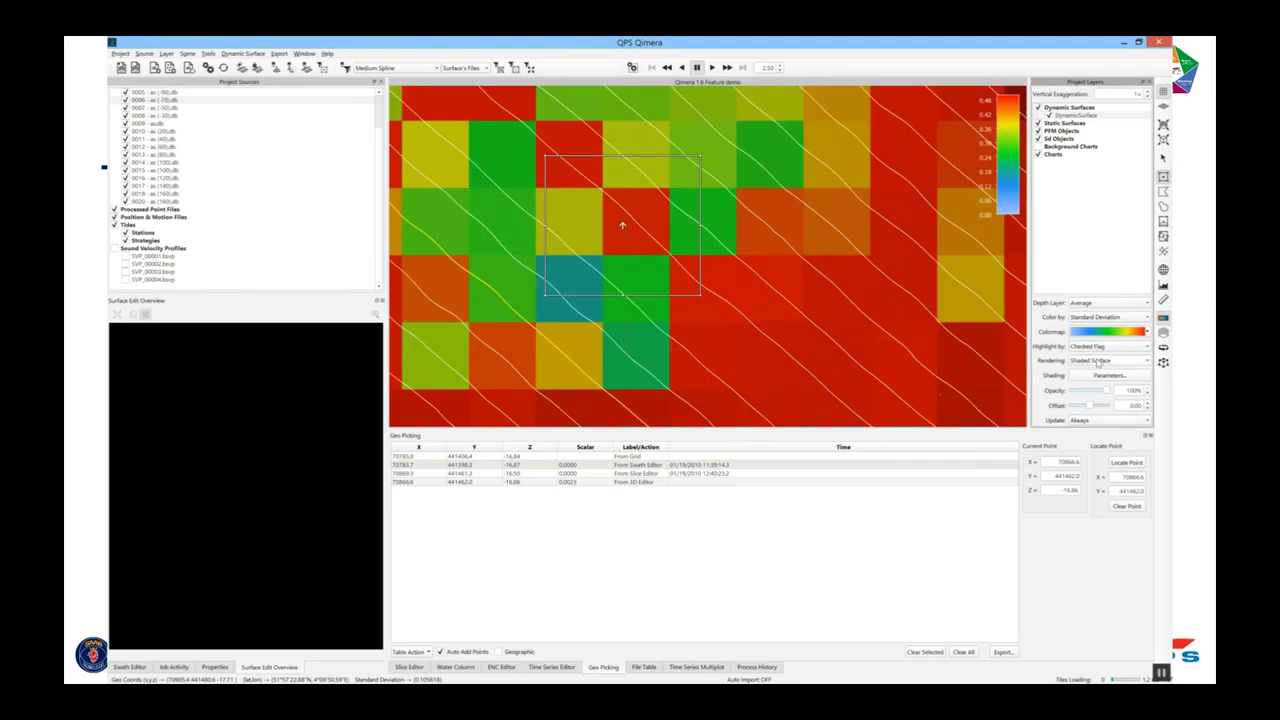
Mark three separate rectangular areas of the surface as checked with Set Checked Area.
drag(666, 250, 817, 301)
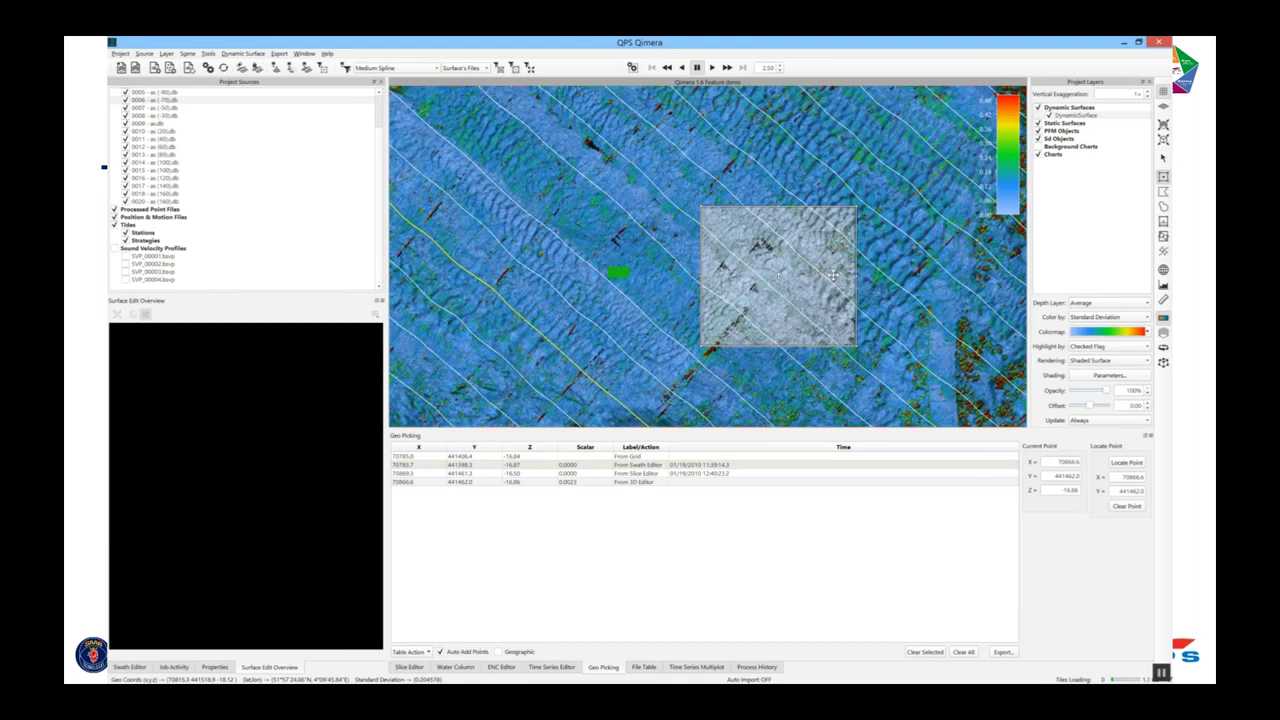
drag(833, 275, 493, 212)
right_click(627, 182)
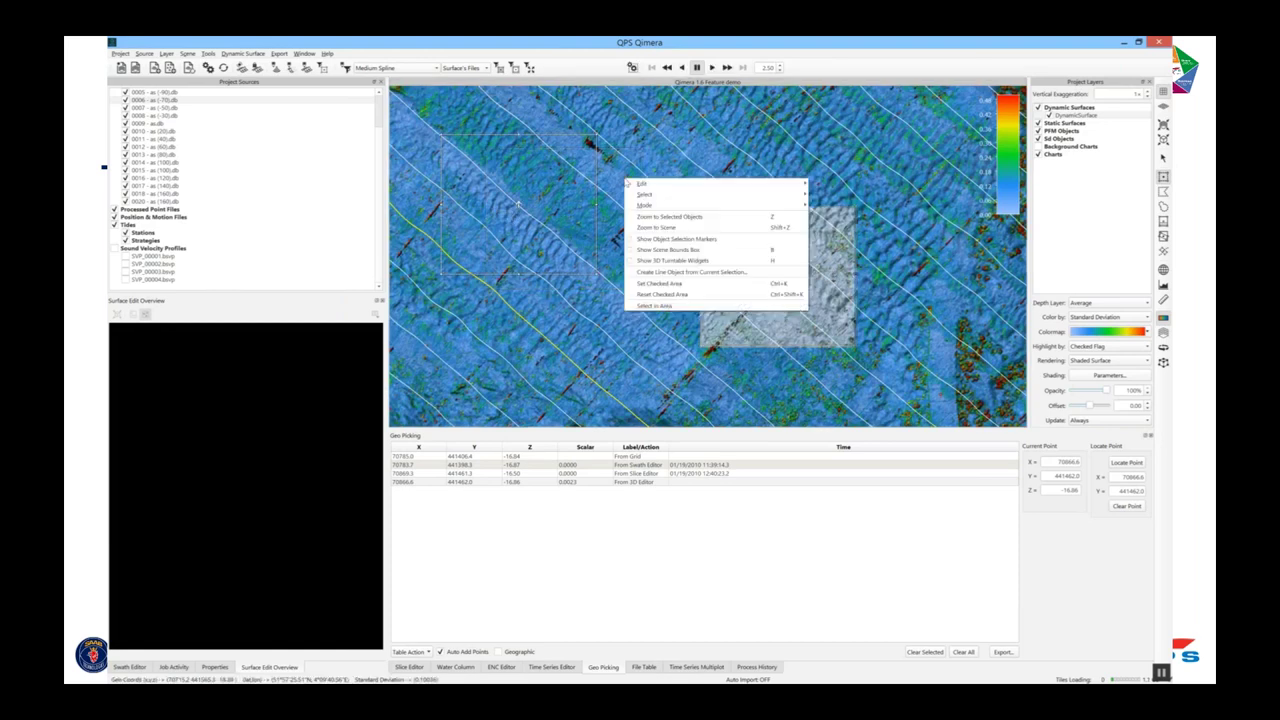
click(688, 240)
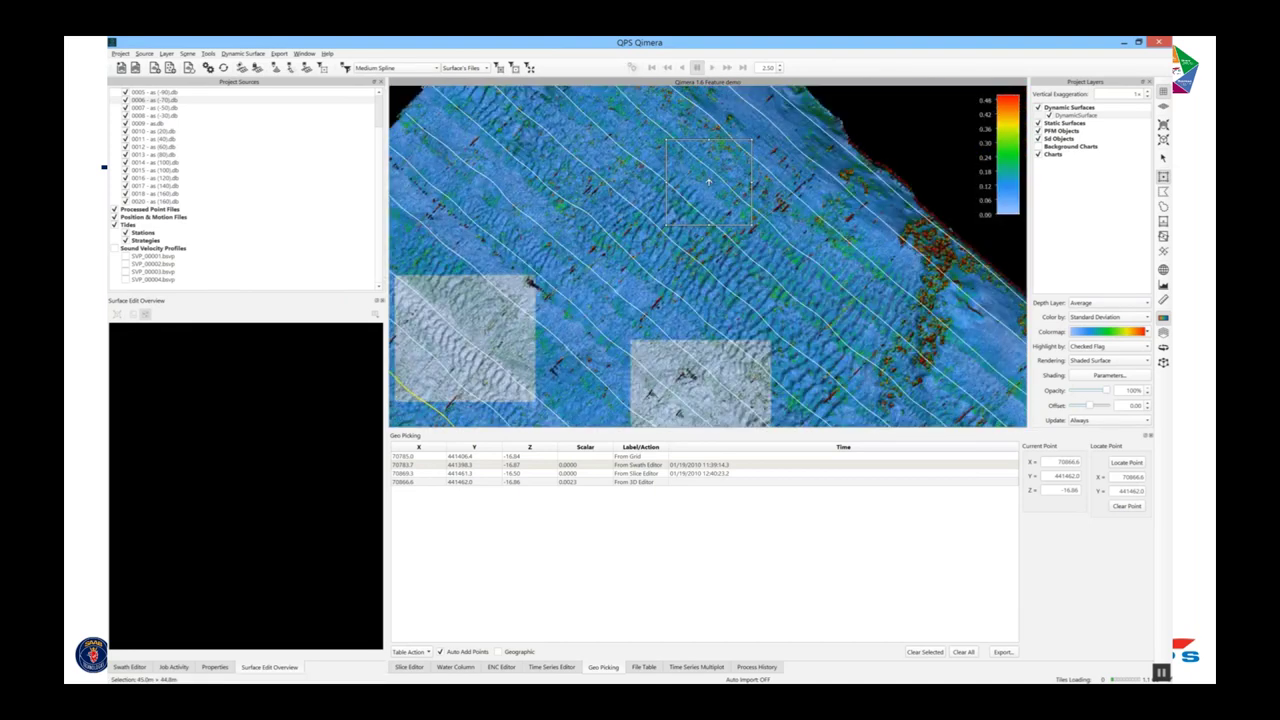
right_click(820, 205)
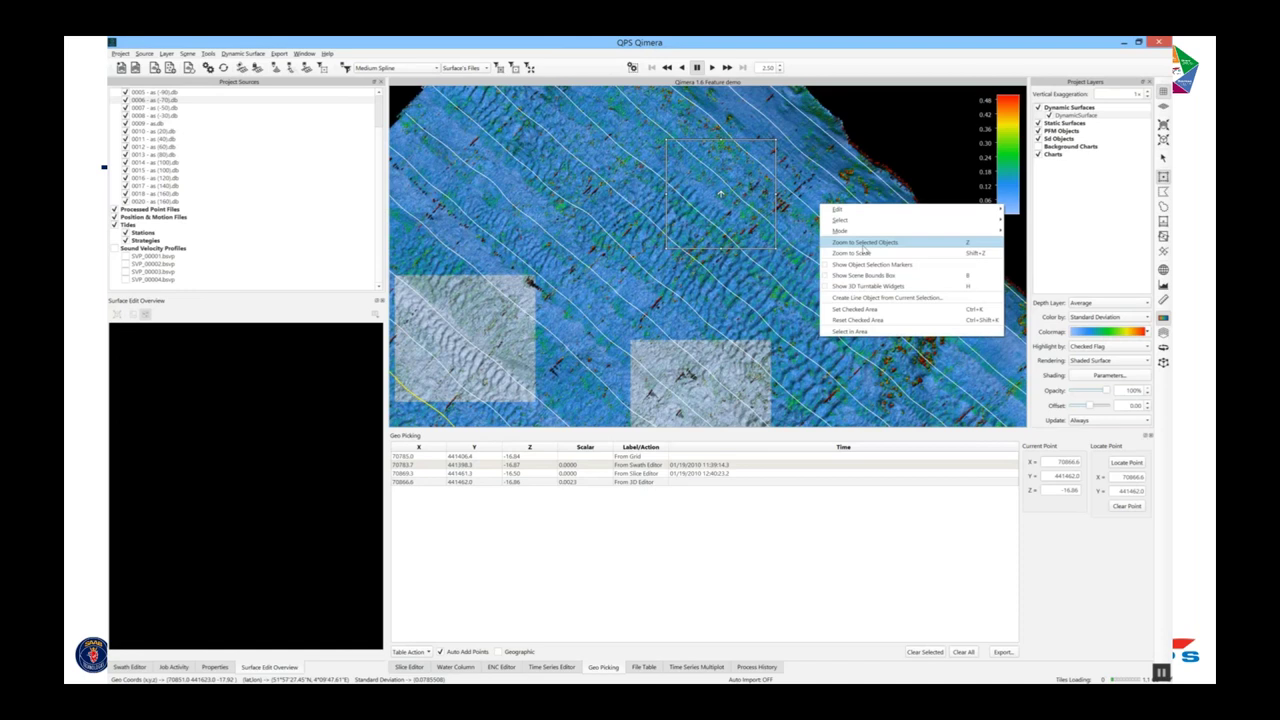
click(901, 310)
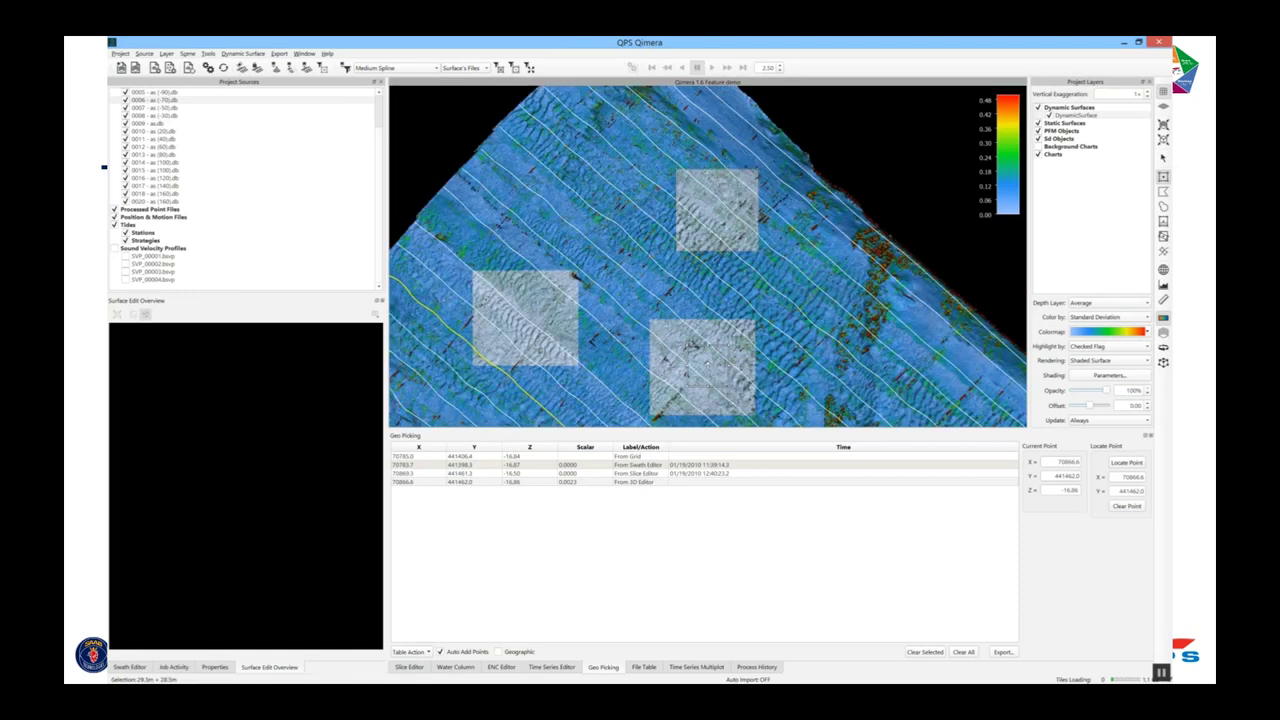
Reset the checked flag inside a small rectangle in the middle of the lower right checked area.
right_click(787, 360)
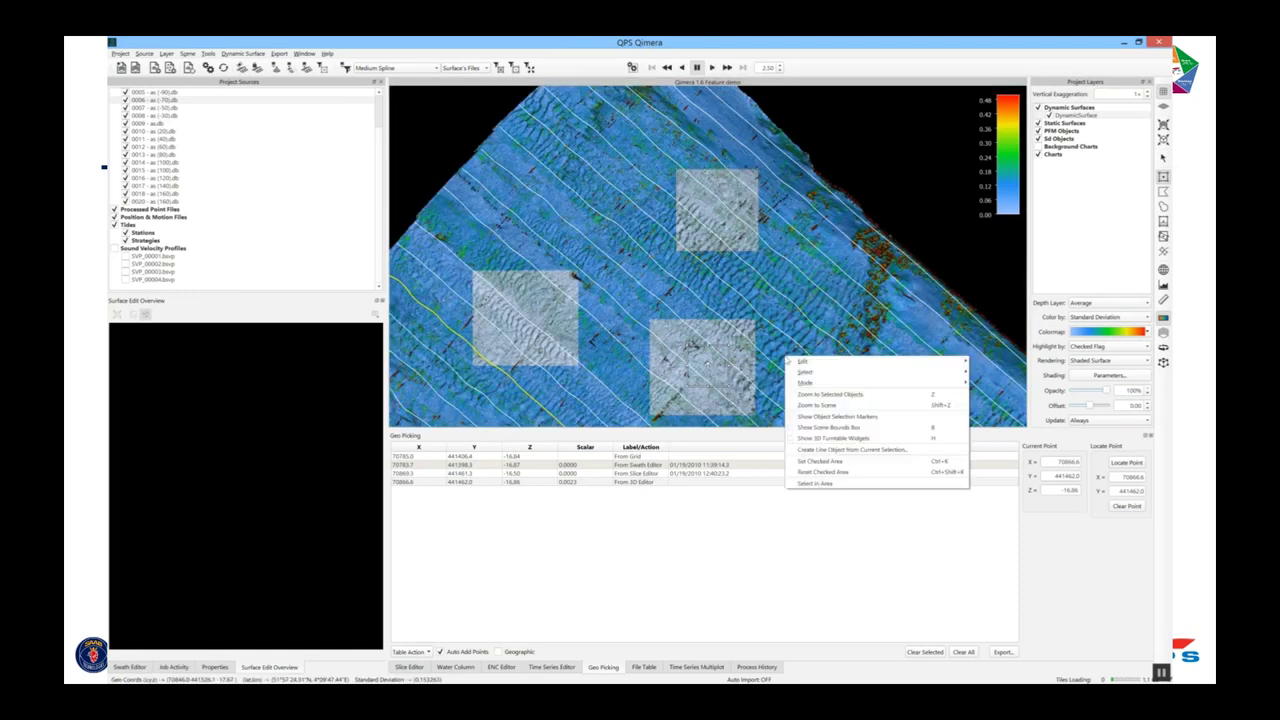
click(843, 471)
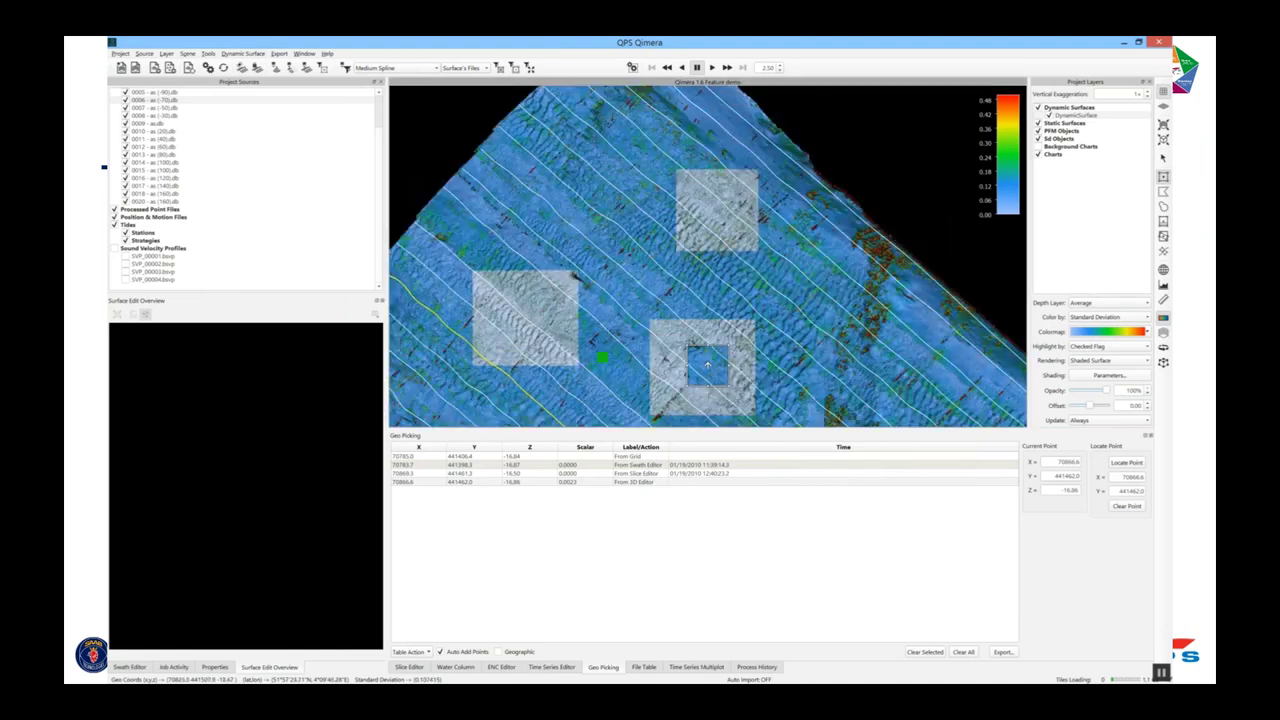
middle_drag(708, 365, 853, 191)
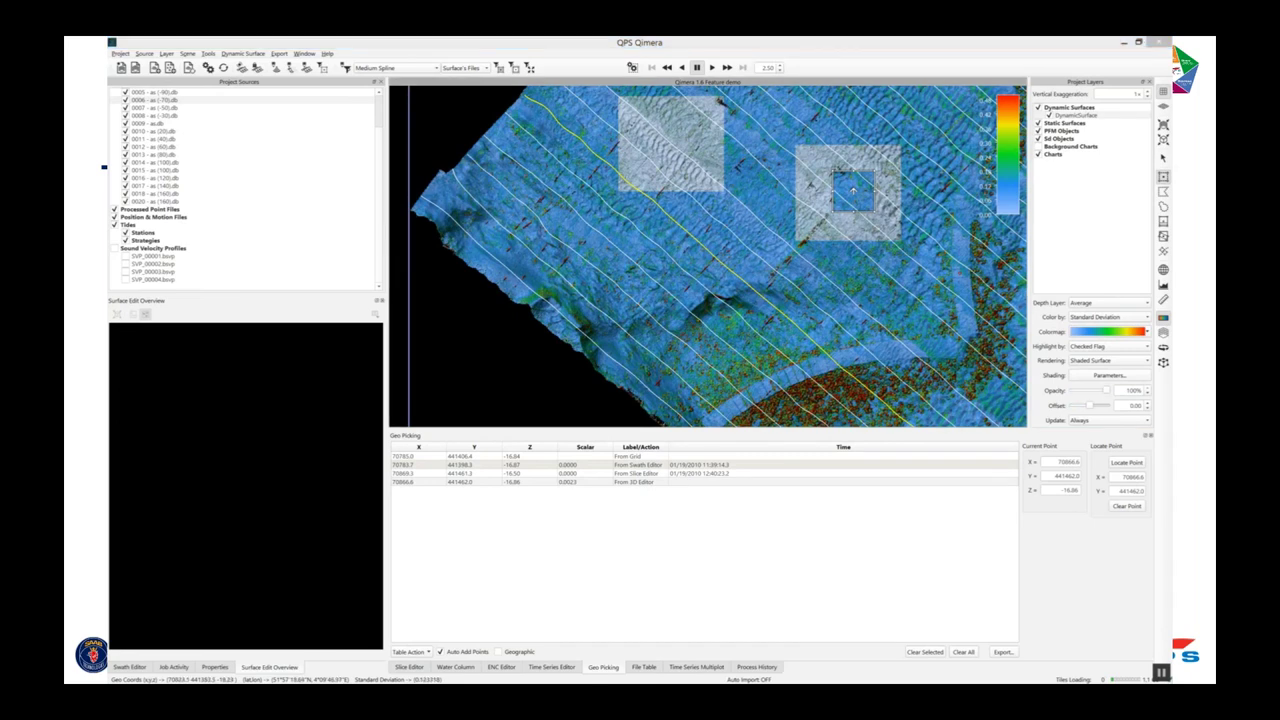
Create a new filter profile named "Set Suspect Flag".
click(345, 68)
click(526, 319)
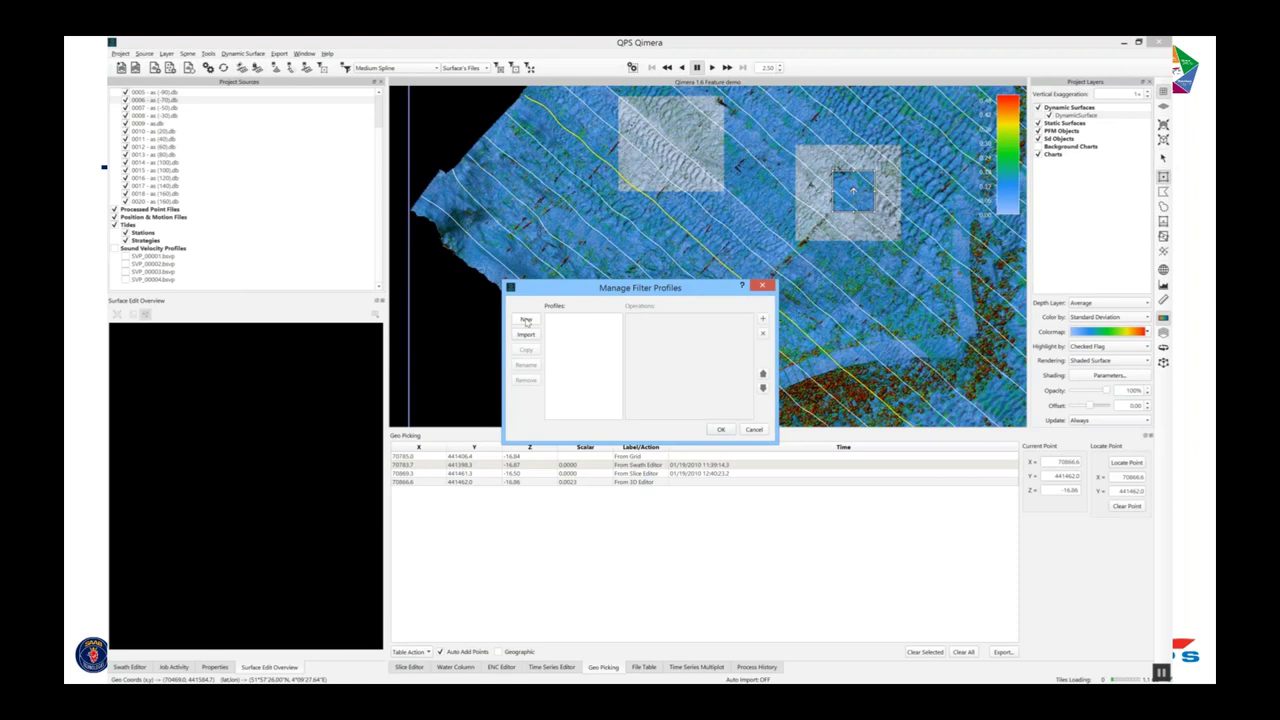
text(Set Suspect Flag)
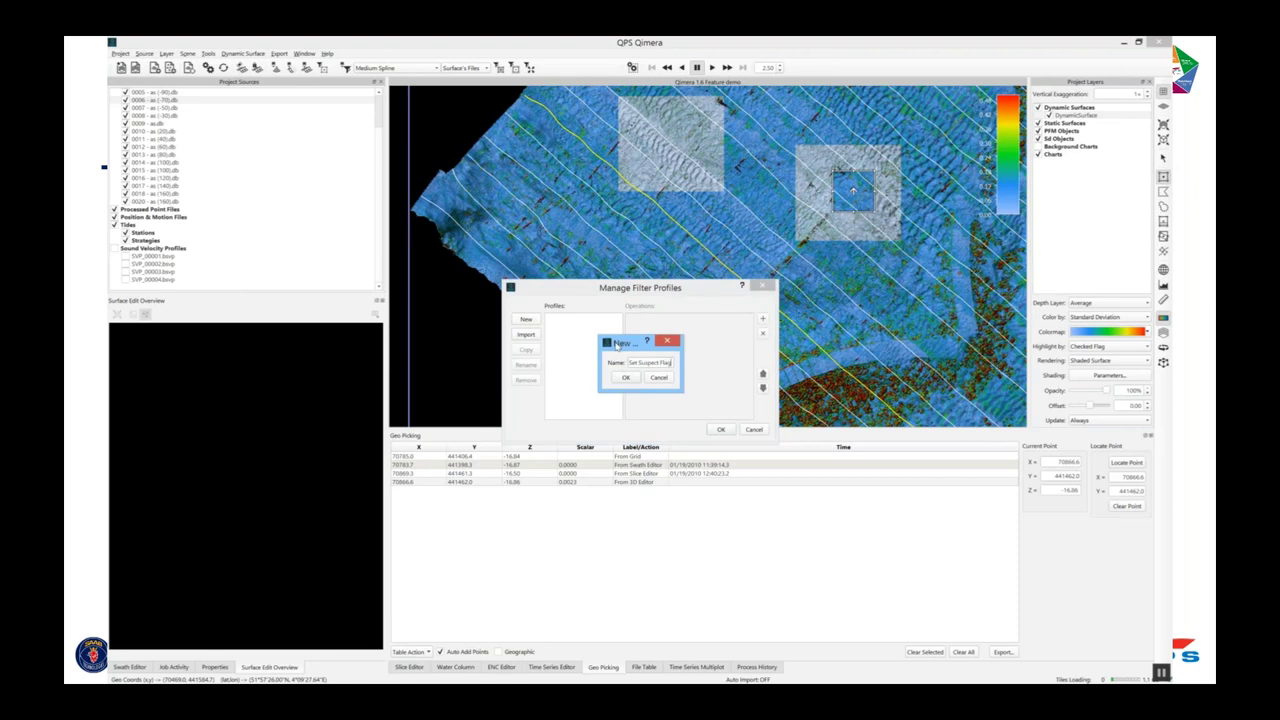
key(Return)
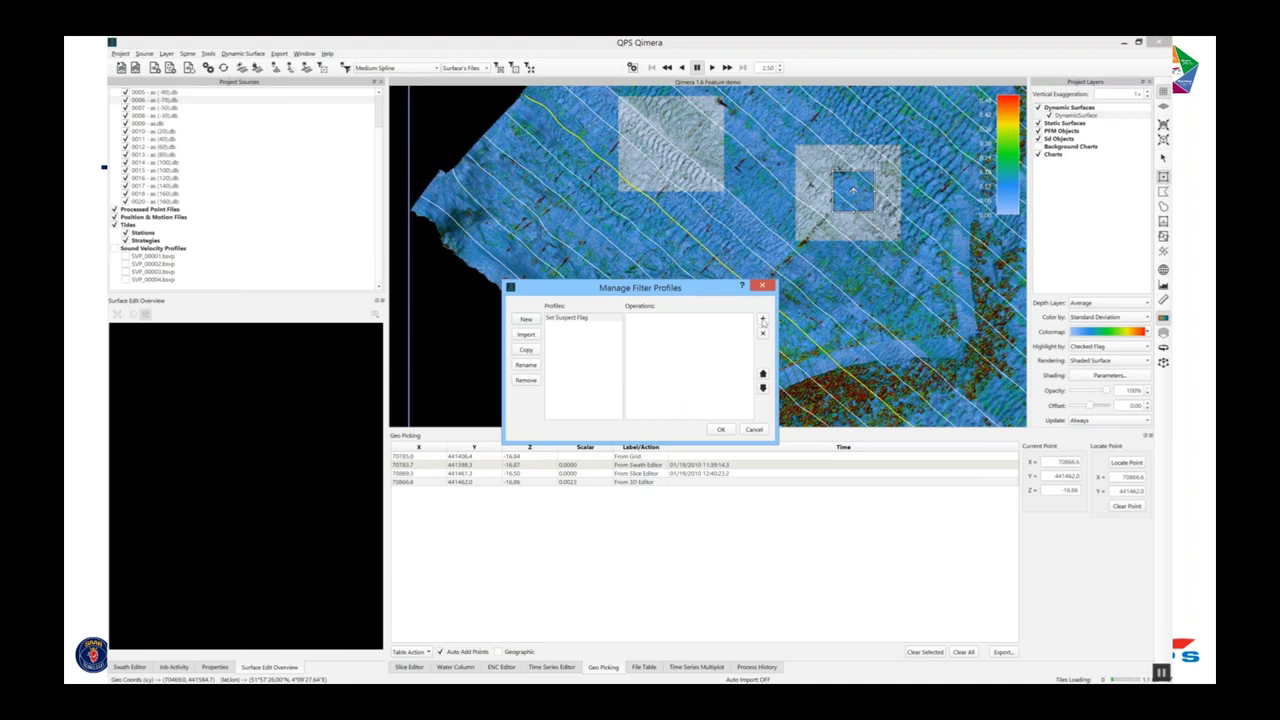
Add a Set Flags operation to the profile with Set Suspect Flag set to Yes, then save the filter profiles.
click(762, 318)
scroll(637, 392, down, 2)
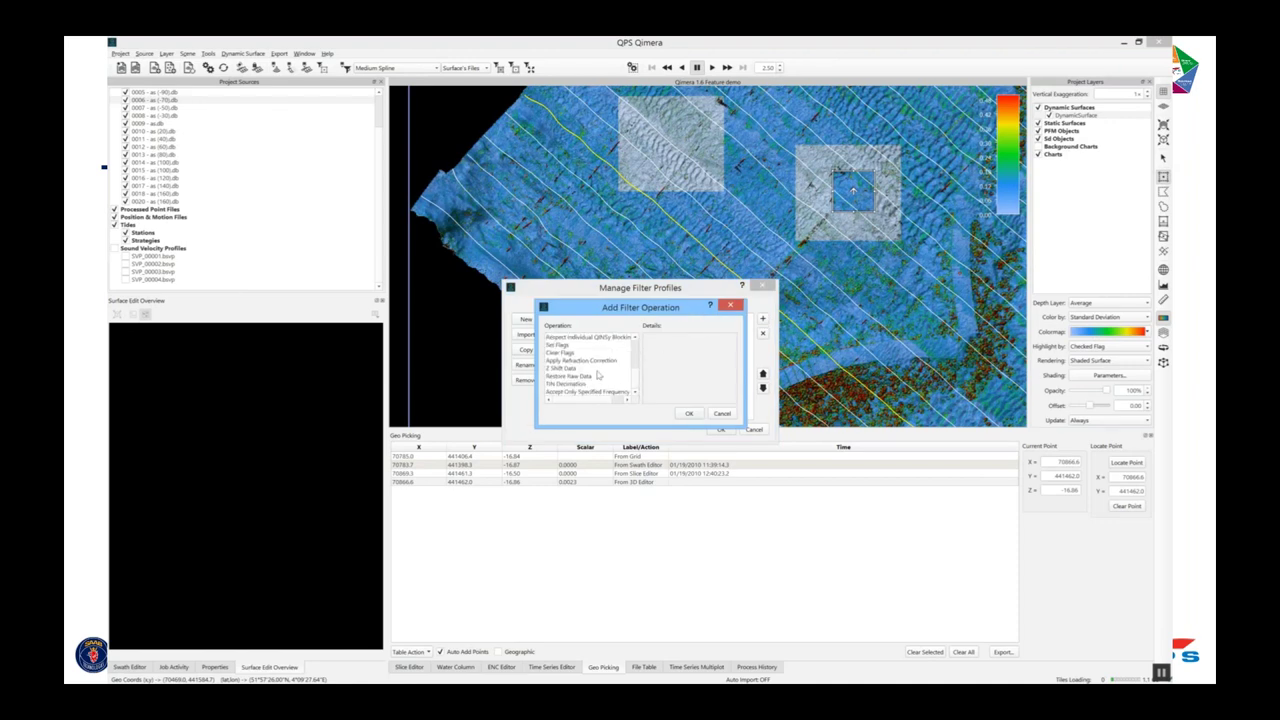
click(572, 347)
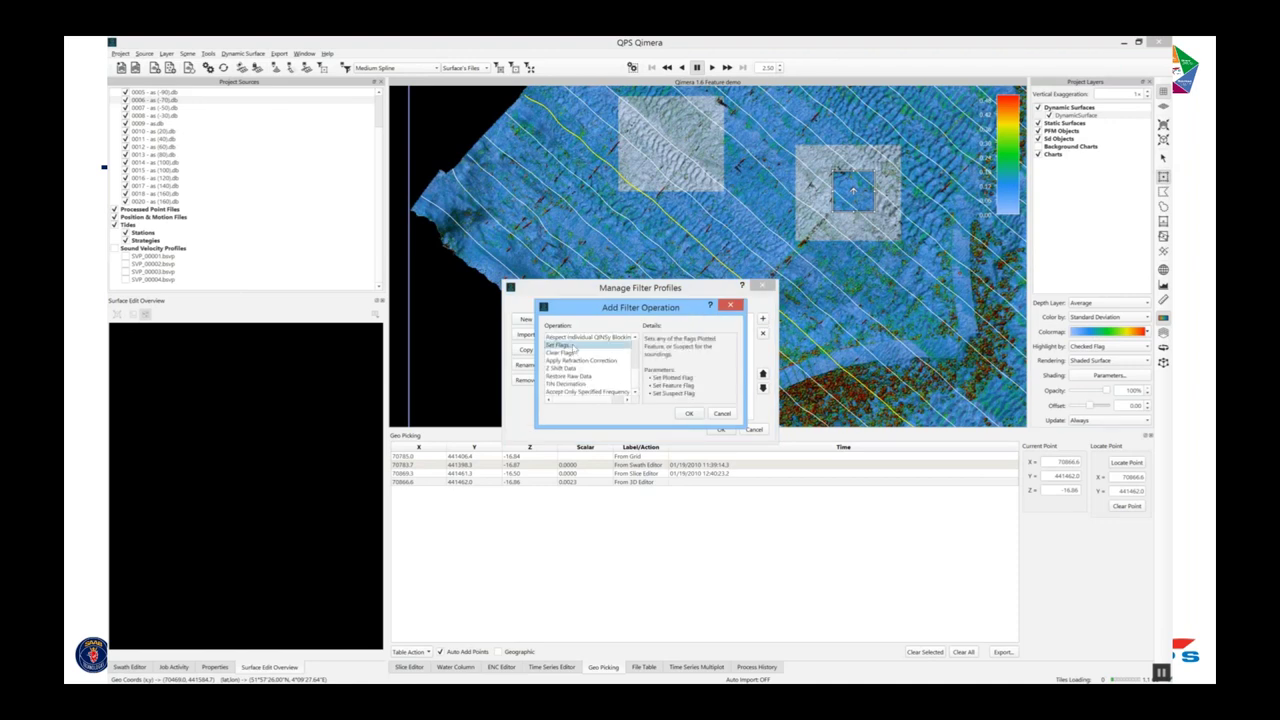
click(687, 414)
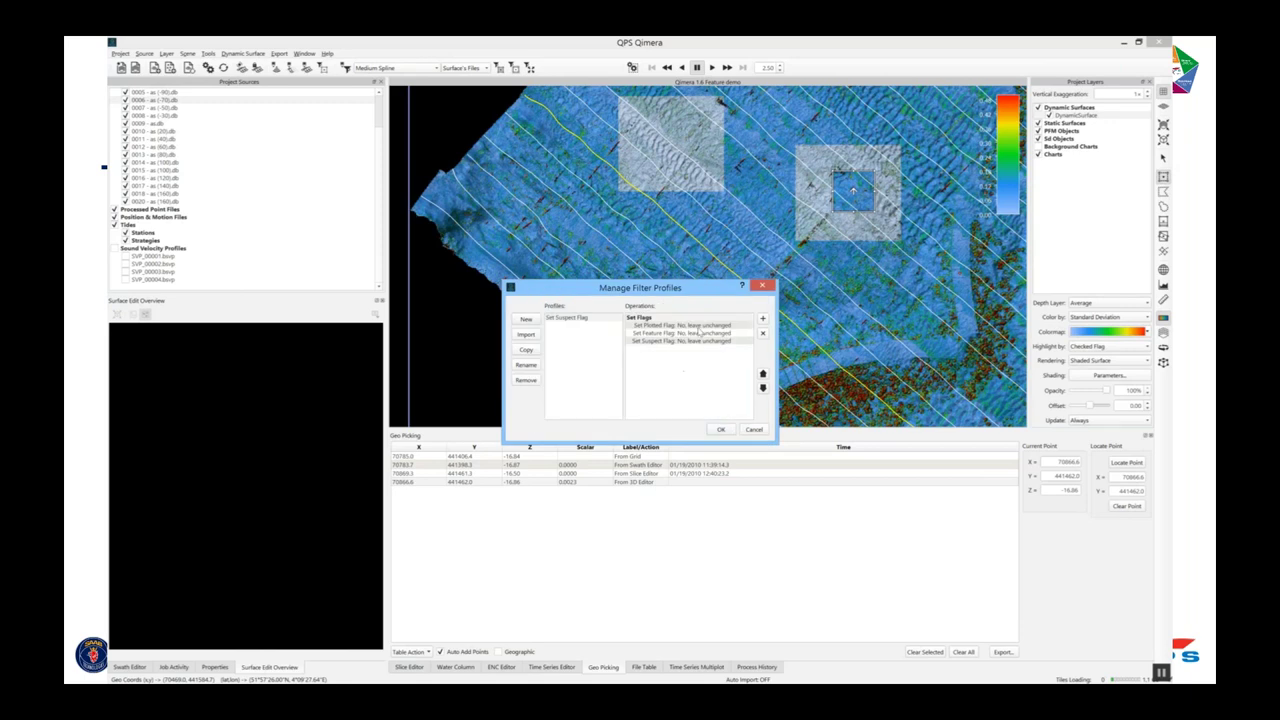
click(697, 343)
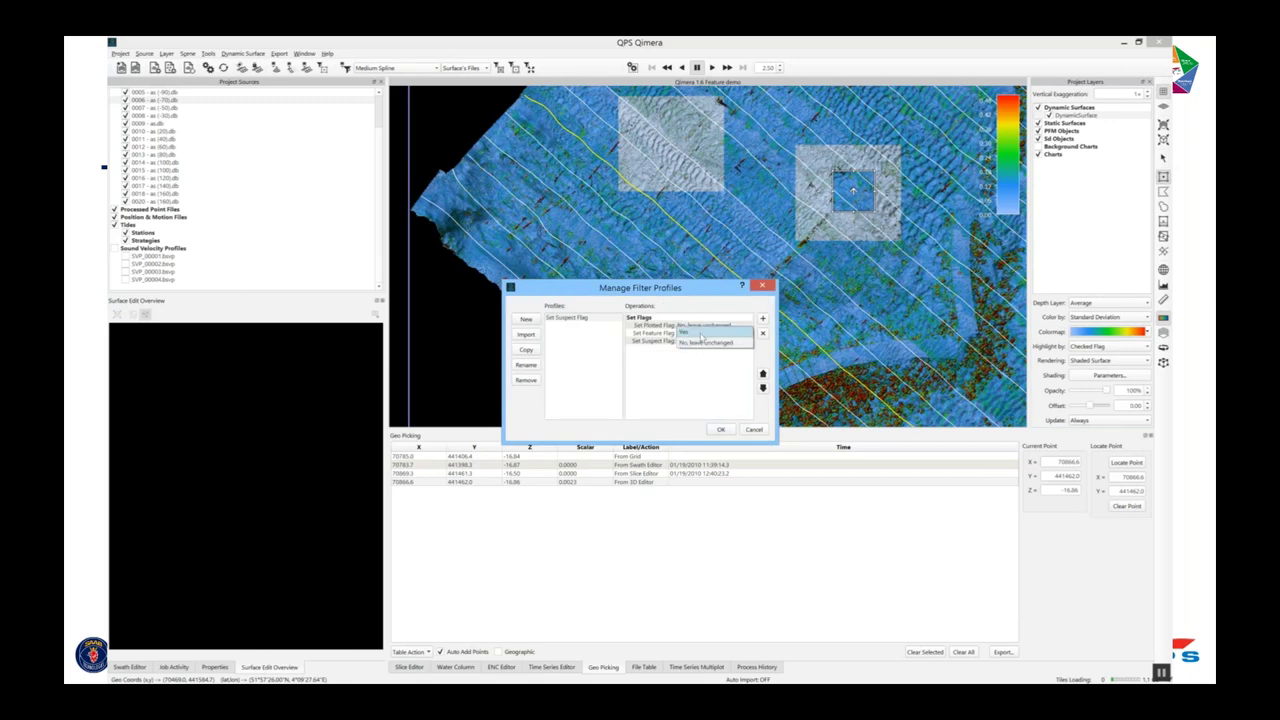
click(705, 342)
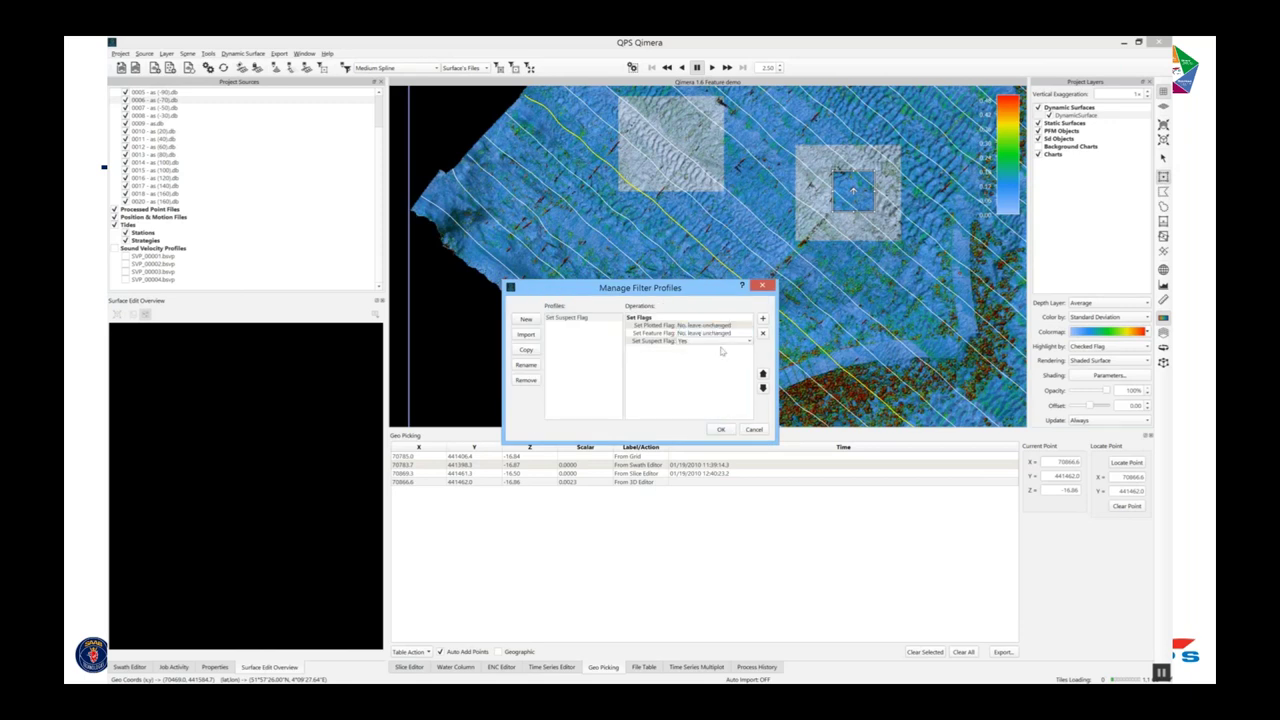
click(722, 430)
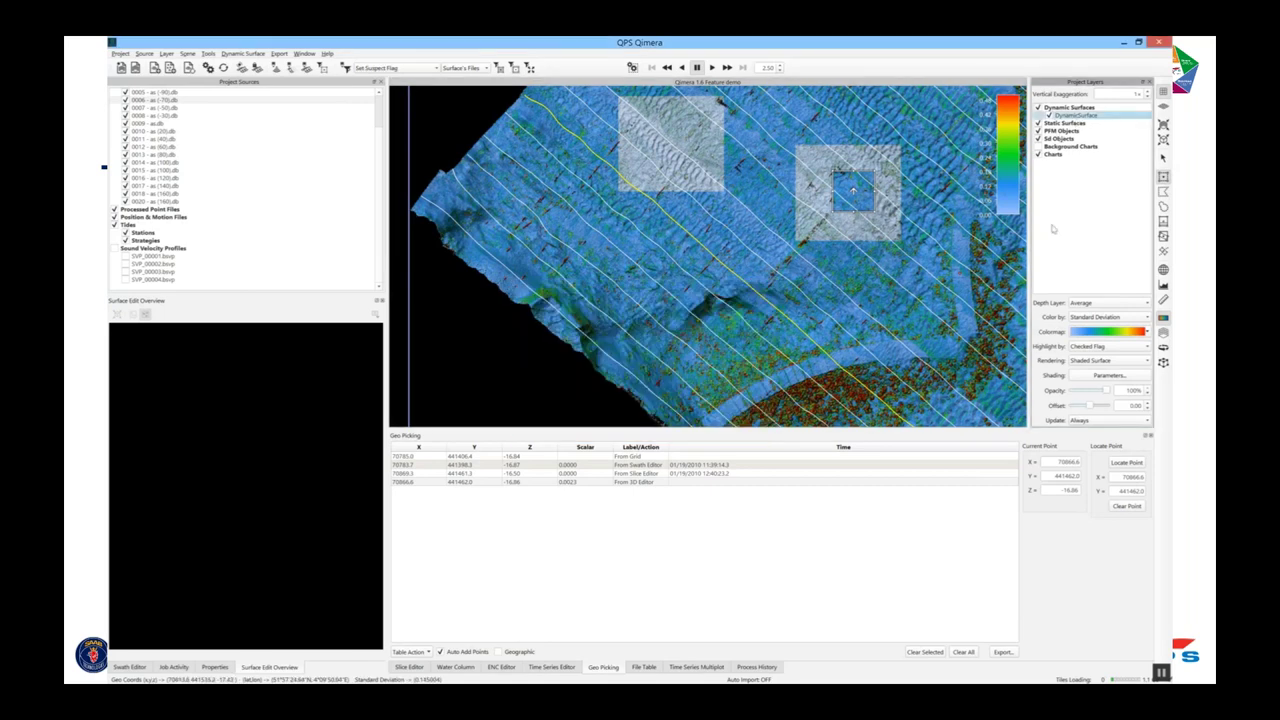
Highlight the surface by Suspect Flag and activate filter editing with the Set Suspect Flag profile.
click(1088, 346)
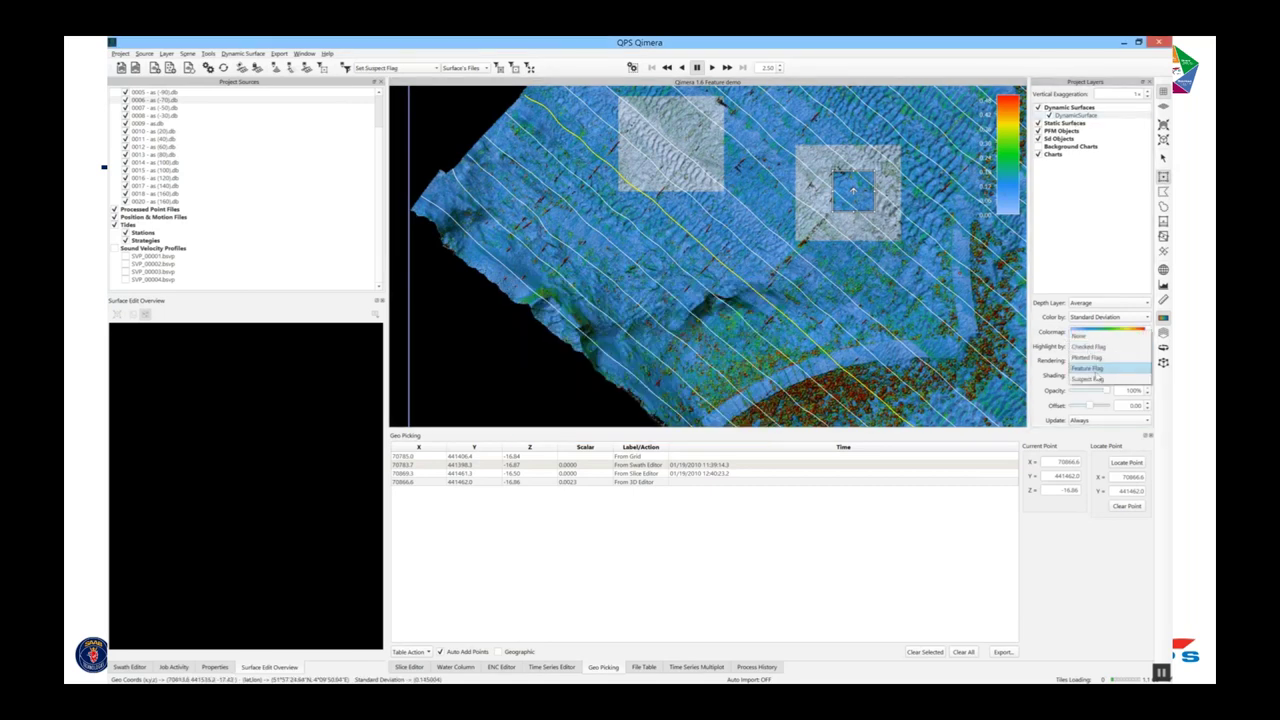
click(1090, 379)
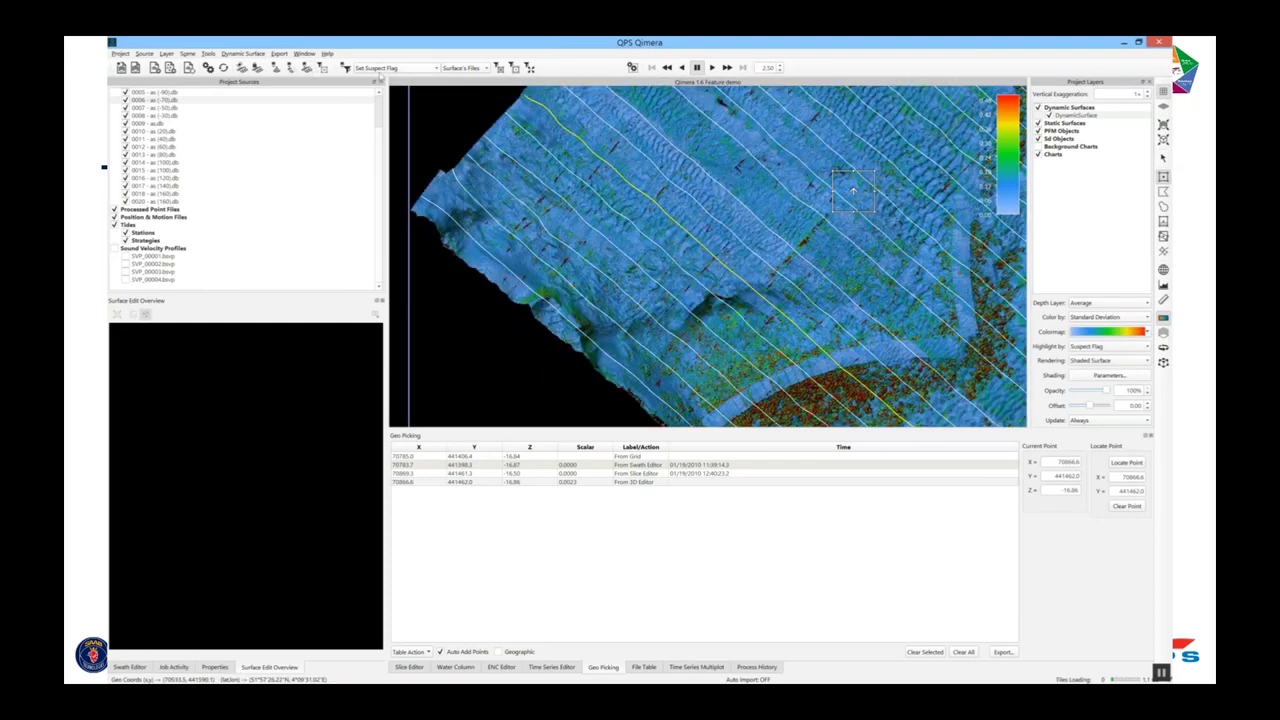
click(380, 71)
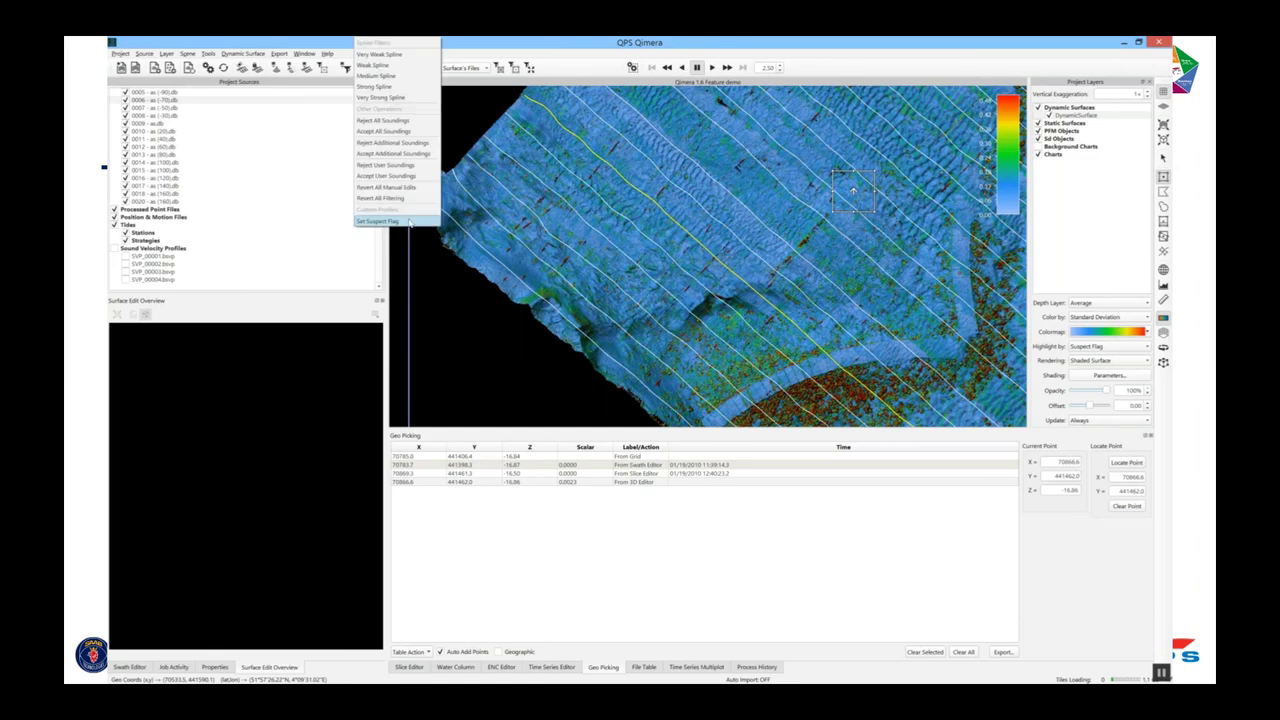
click(405, 221)
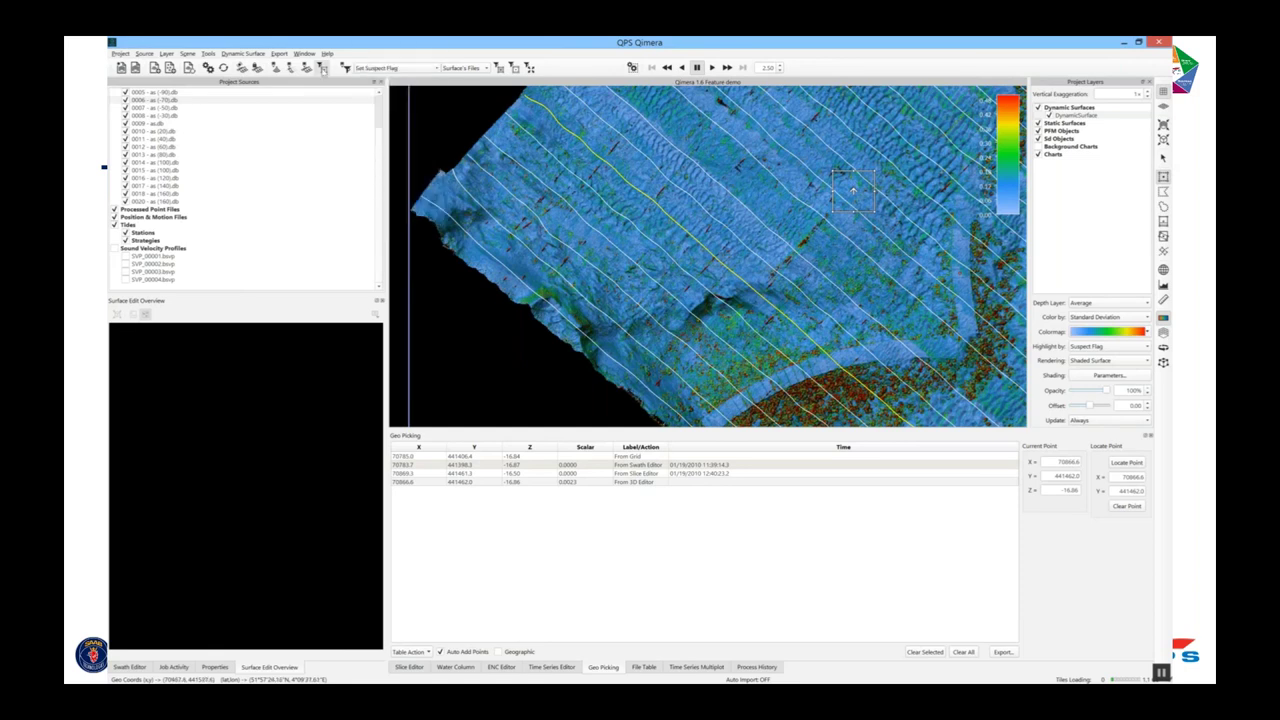
click(322, 68)
Outline three separate polygon areas on the dynamic surface to set the suspect flag on their soundings.
click(678, 410)
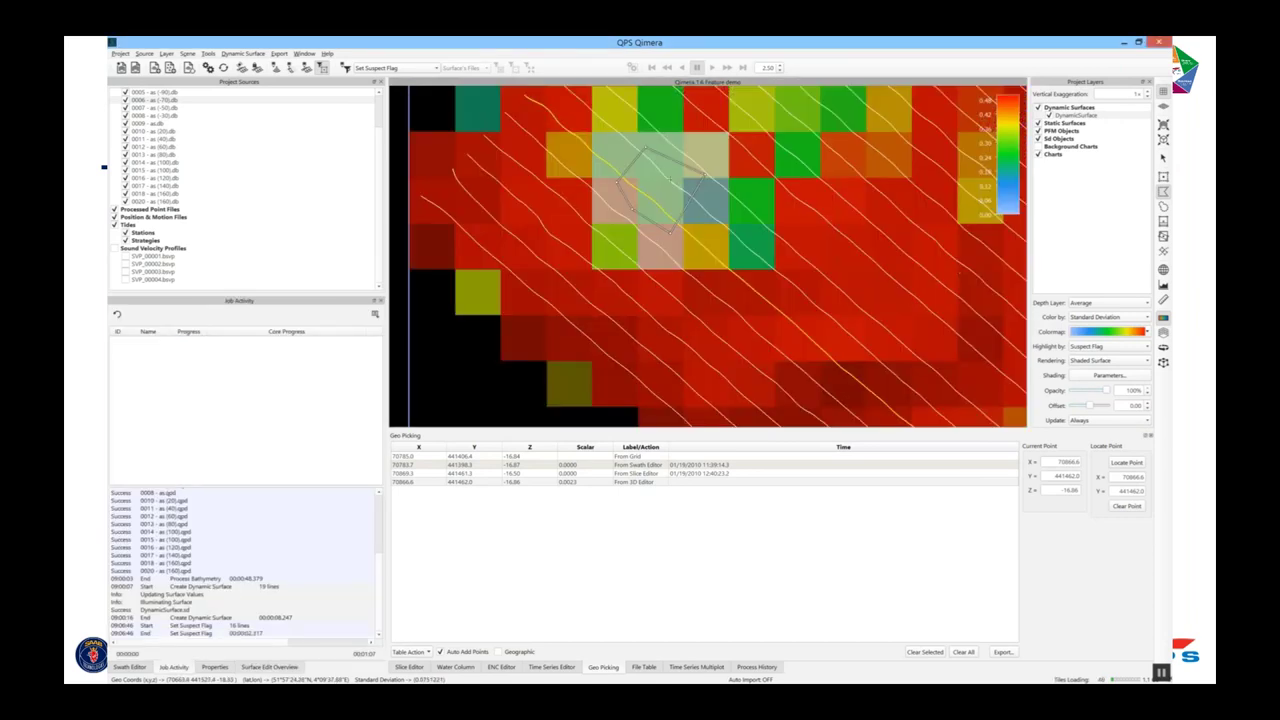
scroll(676, 313, up, 3)
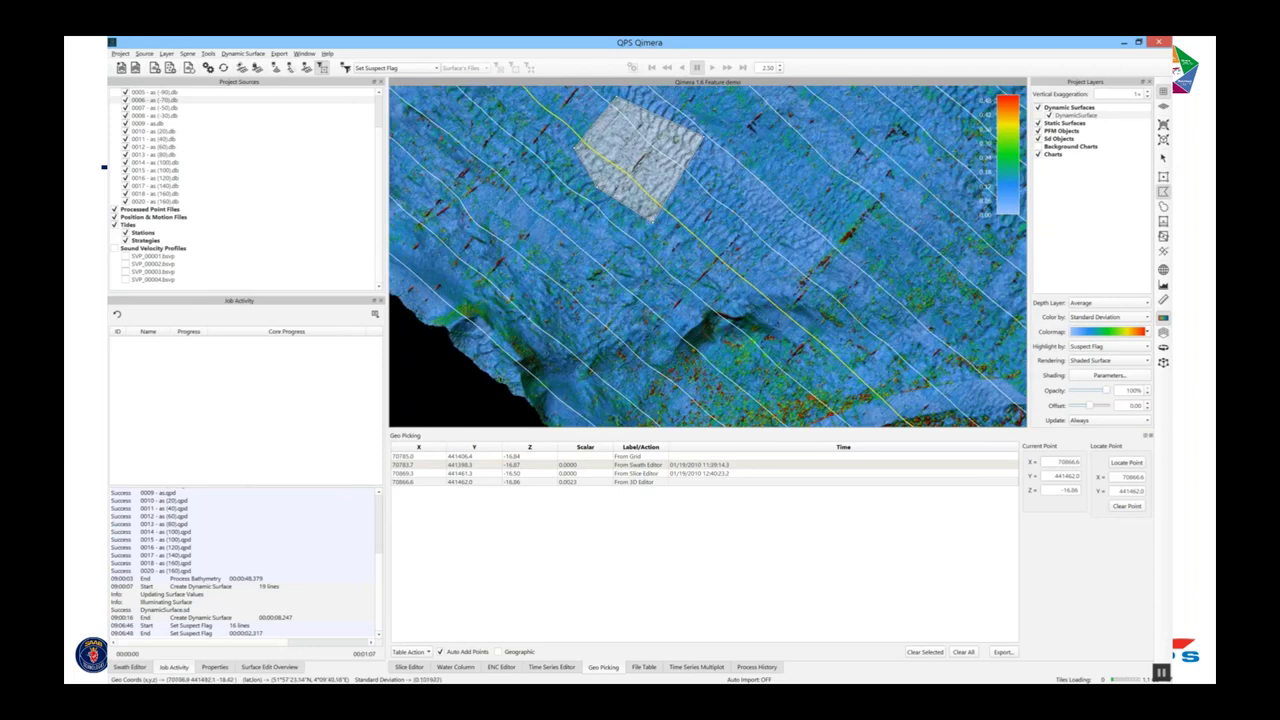
click(676, 313)
double_click(666, 292)
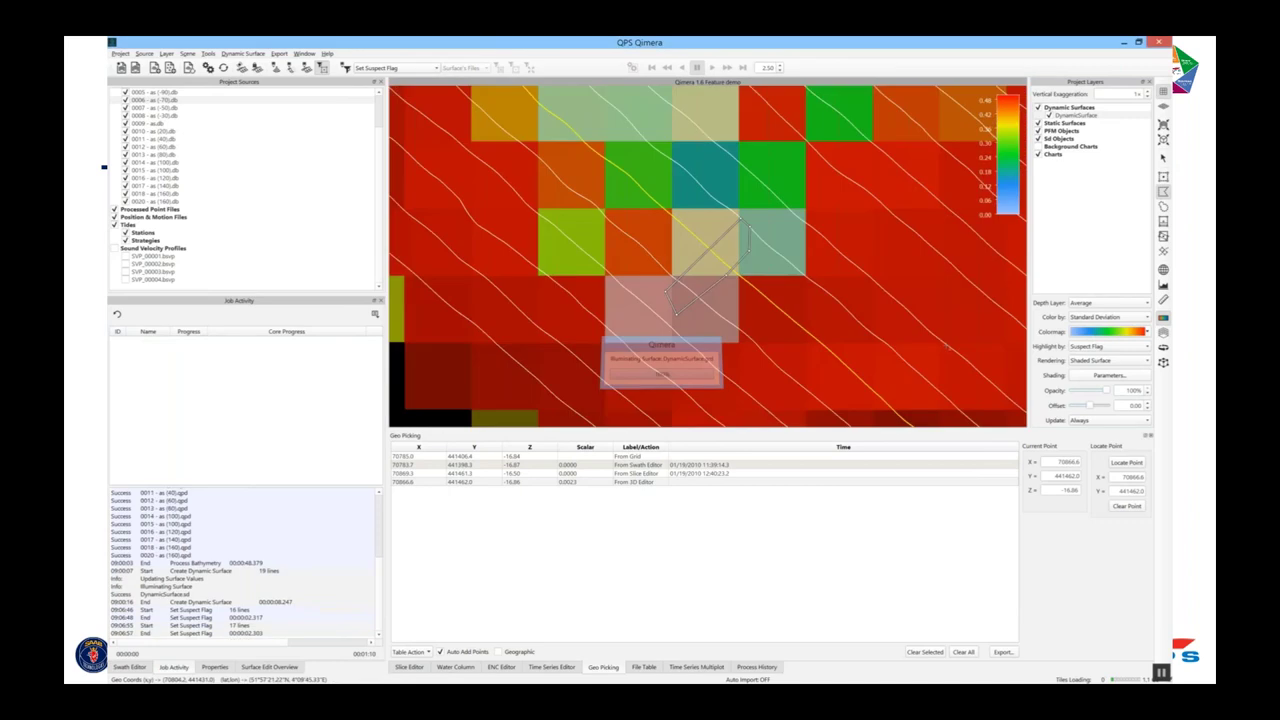
middle_drag(890, 341, 634, 233)
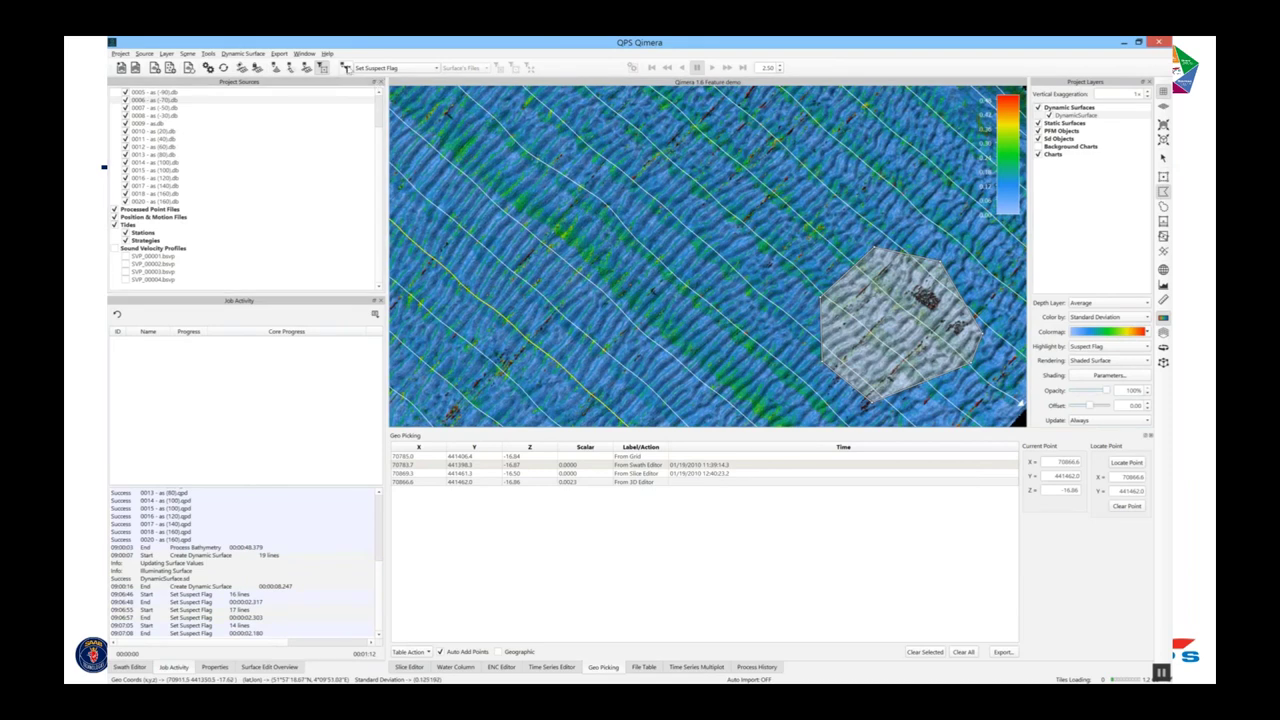
Create a new filter profile named "Splunder".
click(346, 68)
click(527, 319)
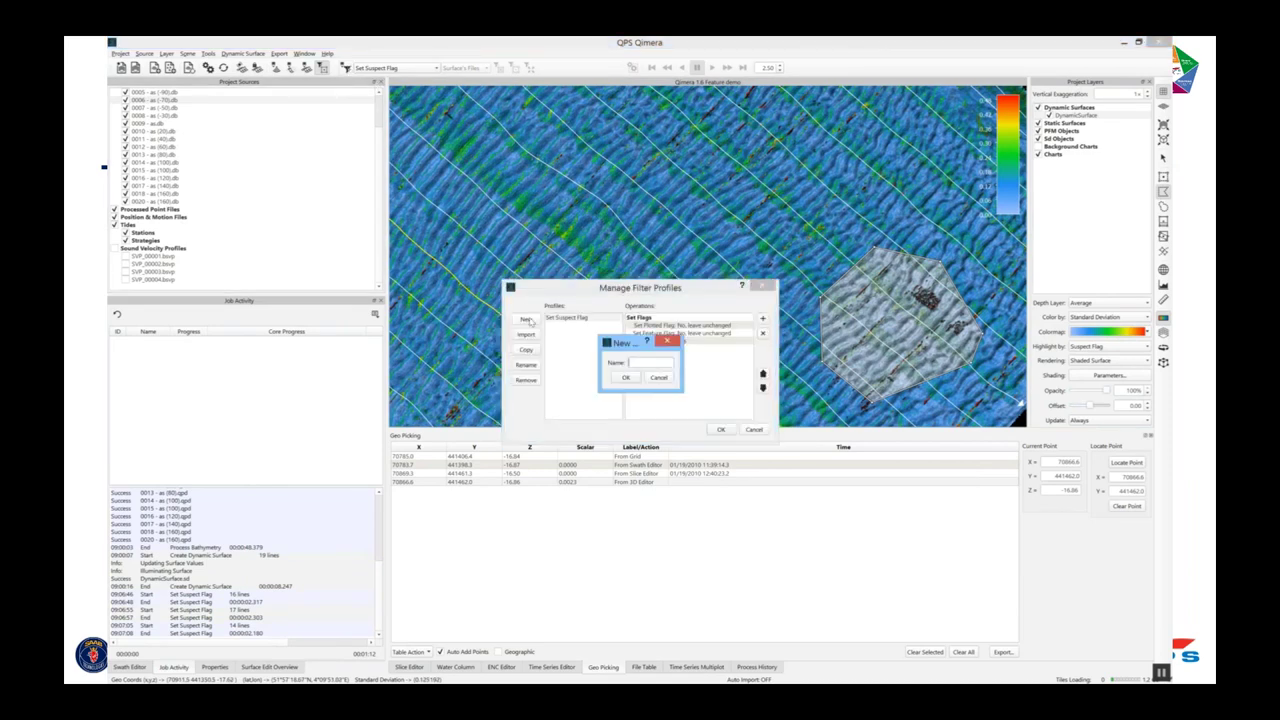
text(Splunder)
key(Return)
click(585, 326)
Add a Filter Using Surface Spline (Preset) operation to the Splunder profile.
click(762, 320)
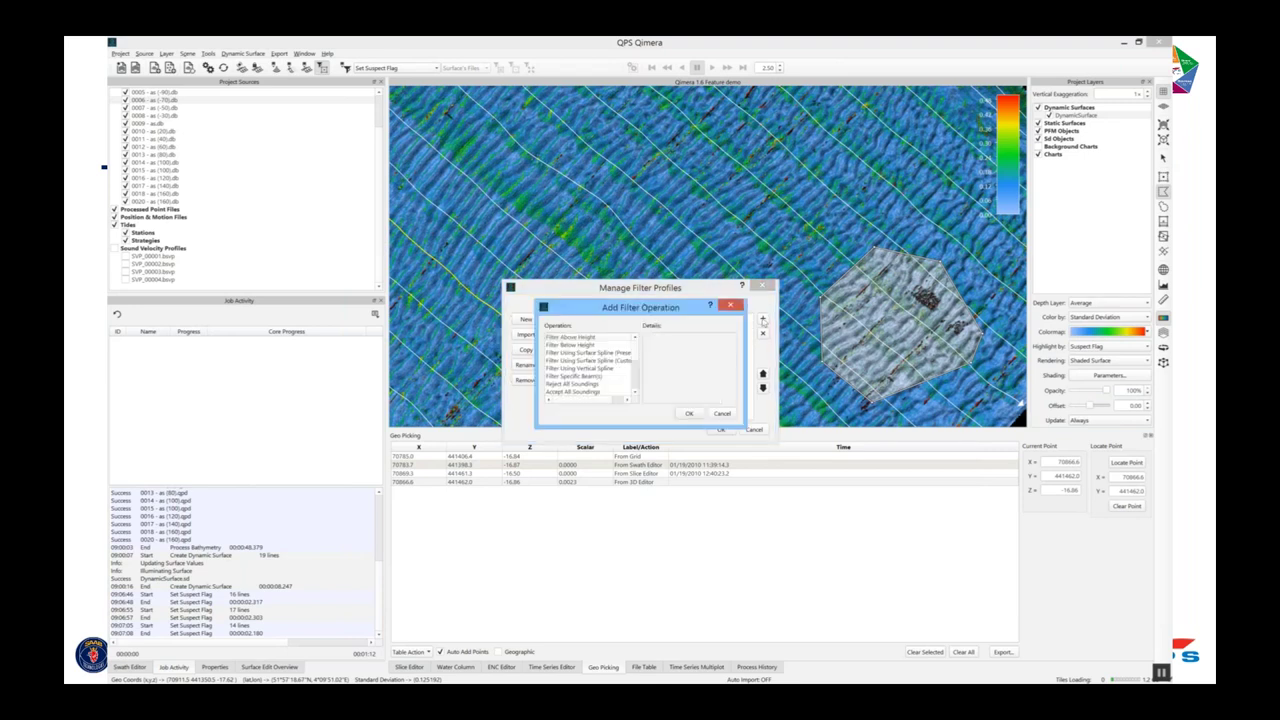
drag(636, 357, 637, 540)
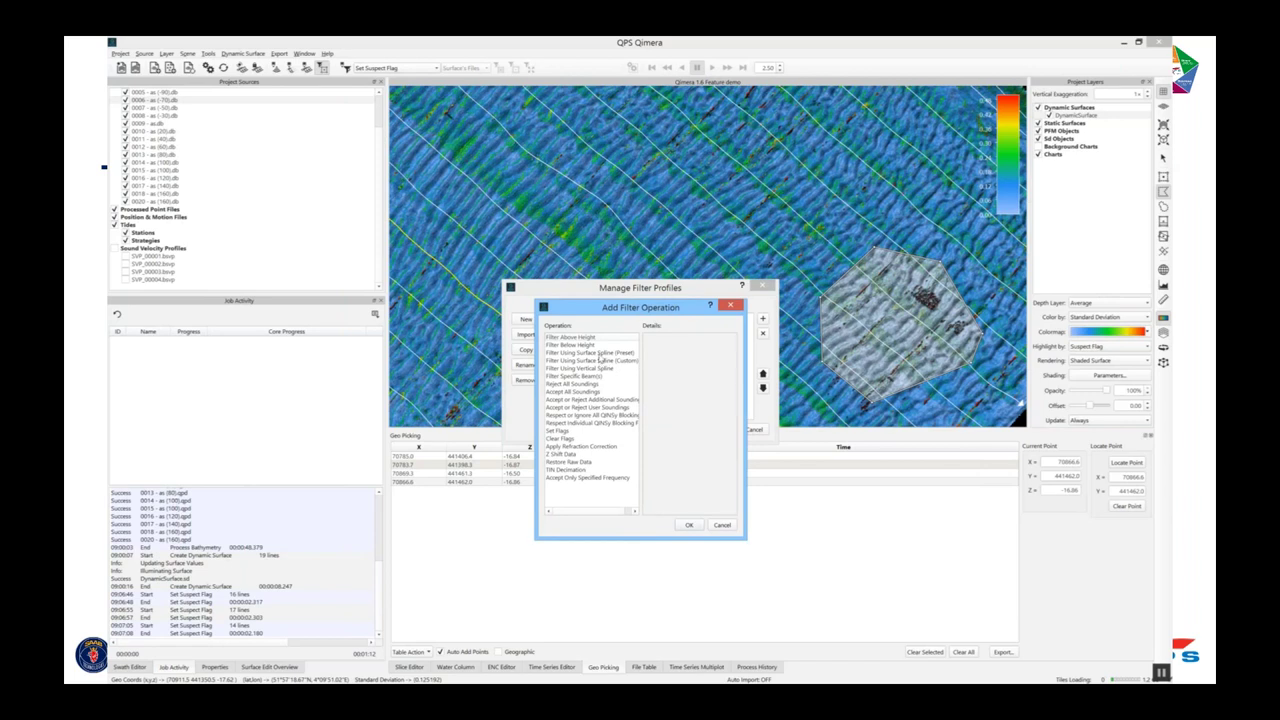
click(598, 353)
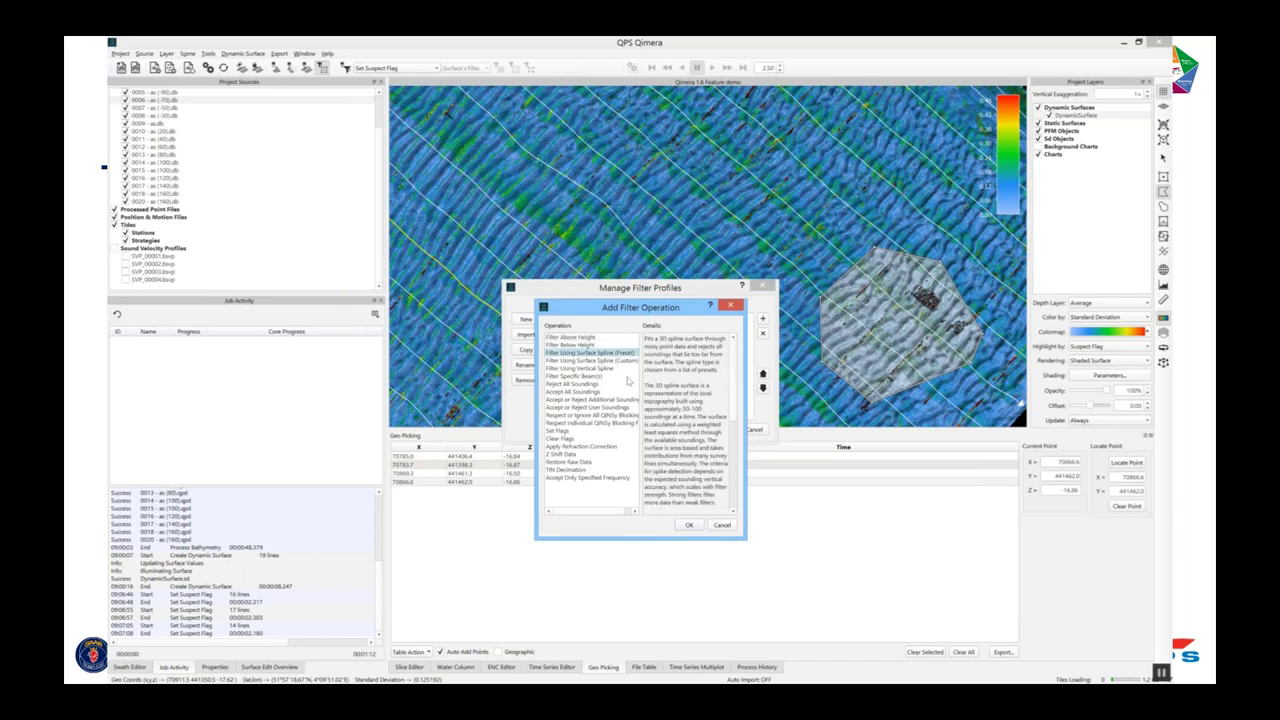
click(689, 525)
Set the spline filter's Rejection Preference to Reject Below and save the filter profiles.
click(706, 349)
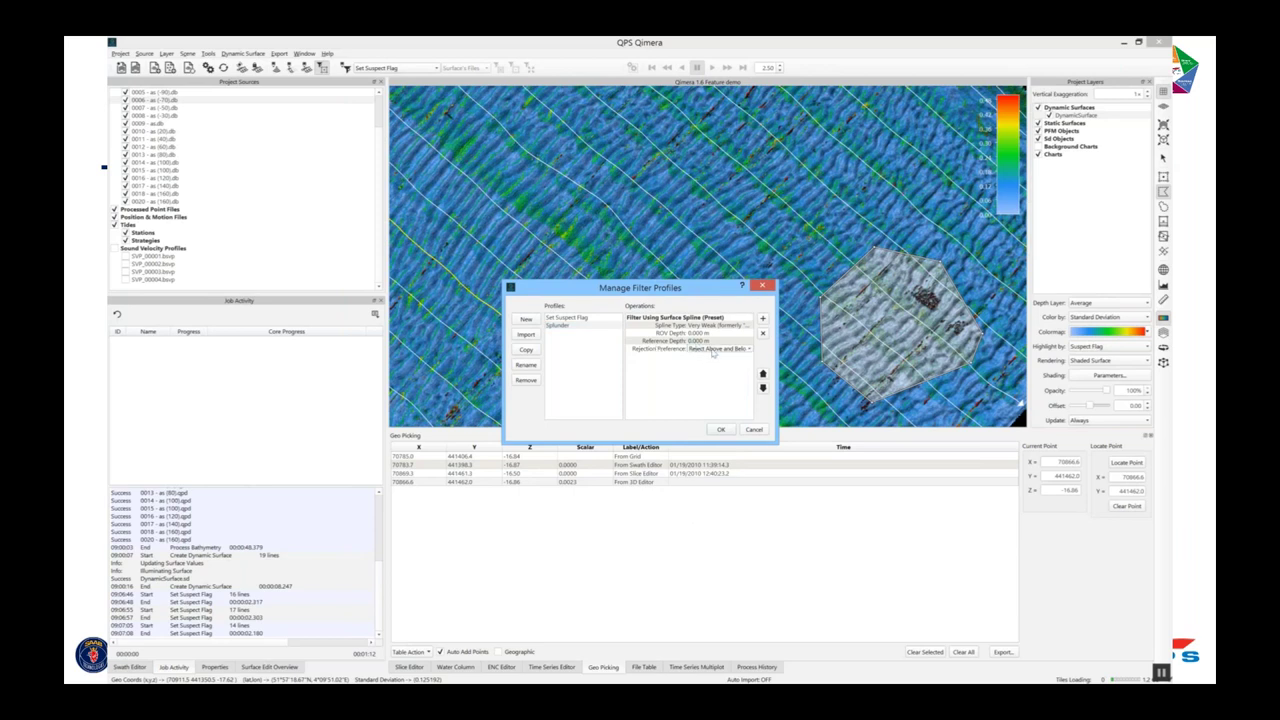
click(714, 352)
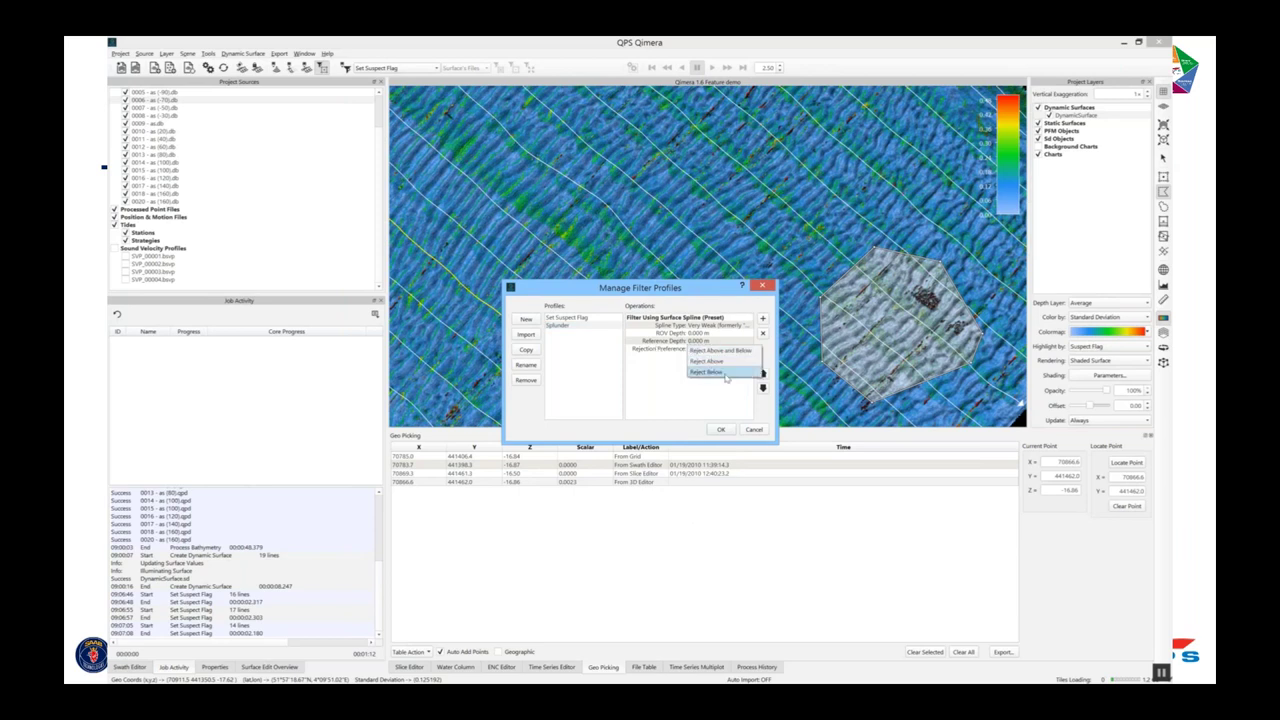
click(722, 373)
click(721, 430)
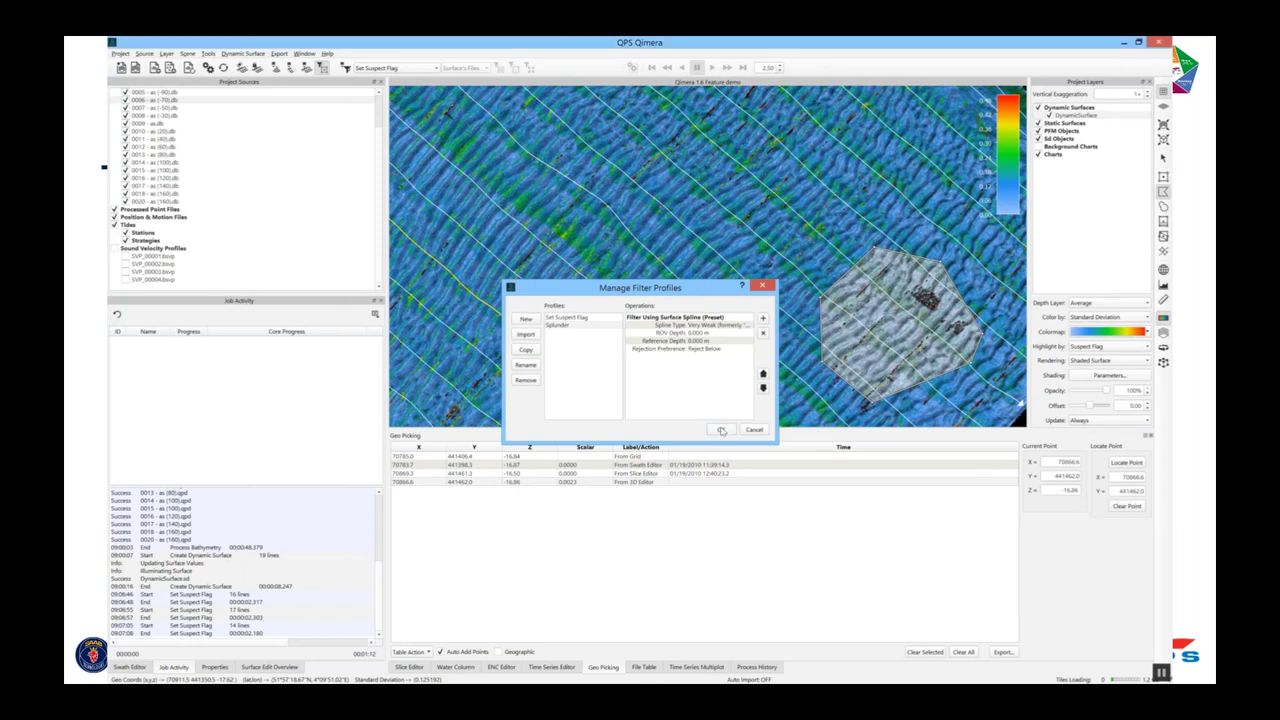
click(721, 430)
Select a rectangle across the highlighted yellow survey line southwest of the suspect polygon and load its soundings into the Slice Editor.
scroll(708, 256, down, 4)
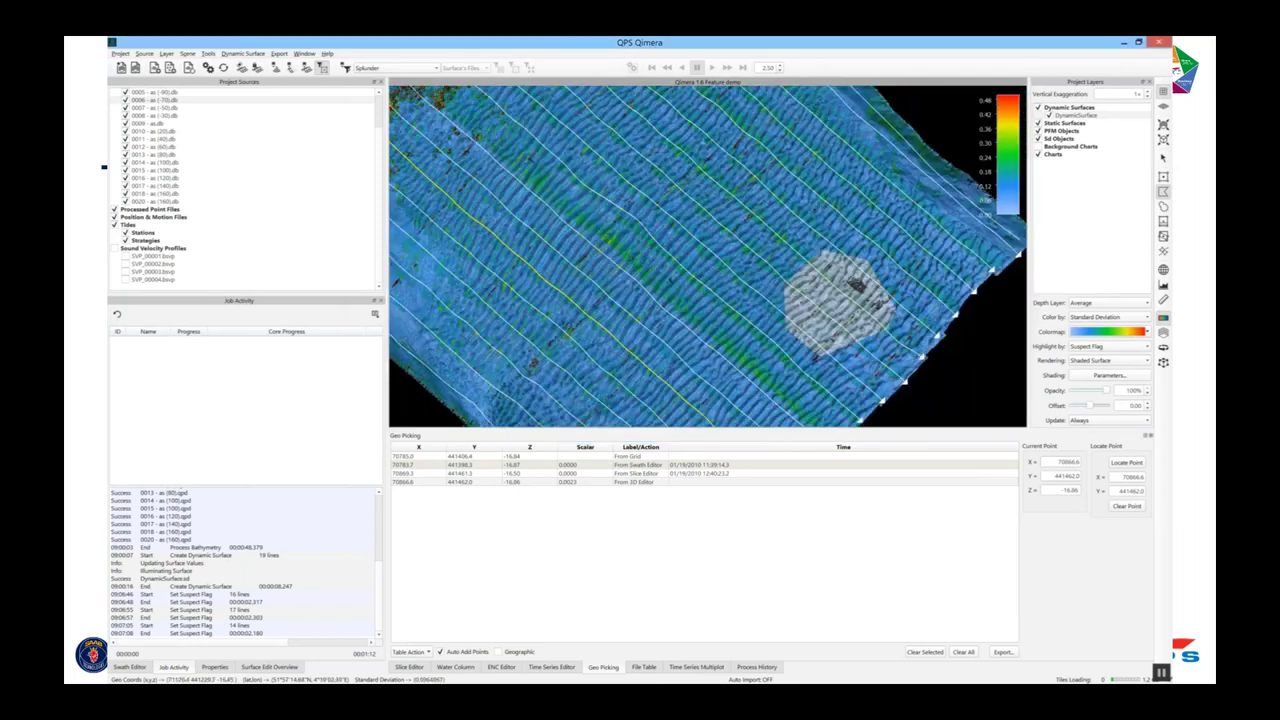
scroll(708, 256, down, 2)
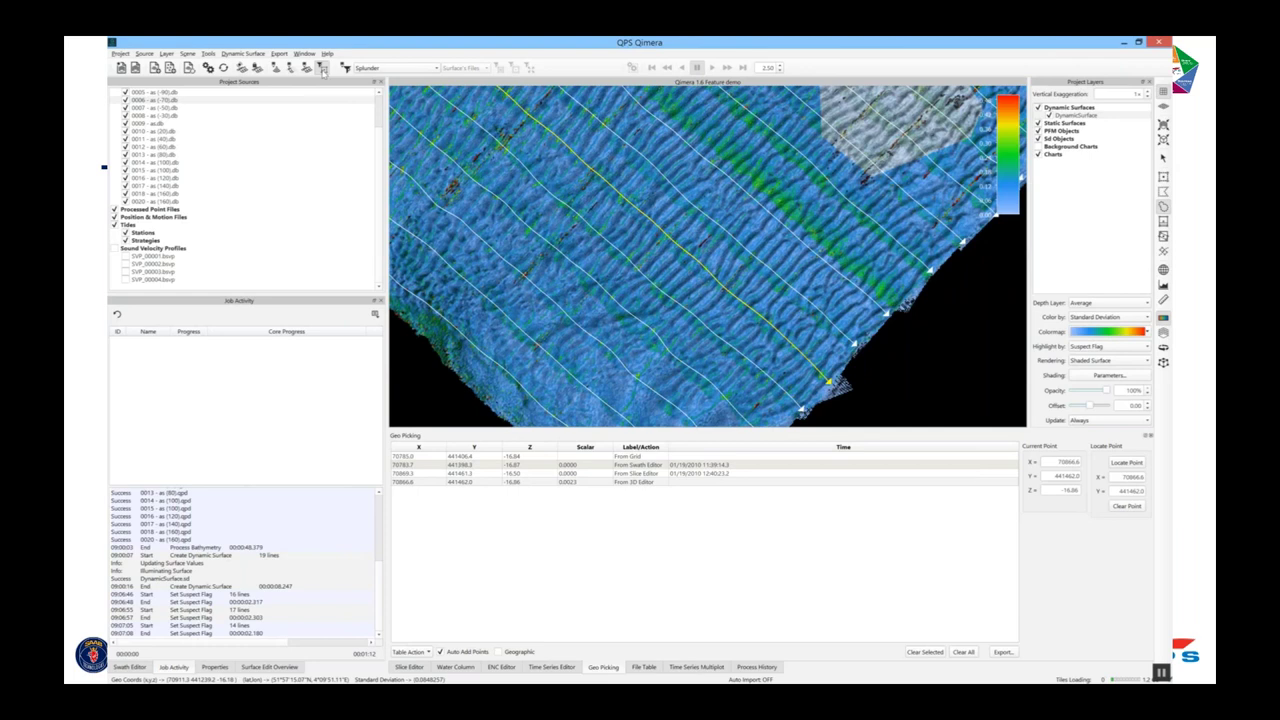
drag(651, 227, 772, 291)
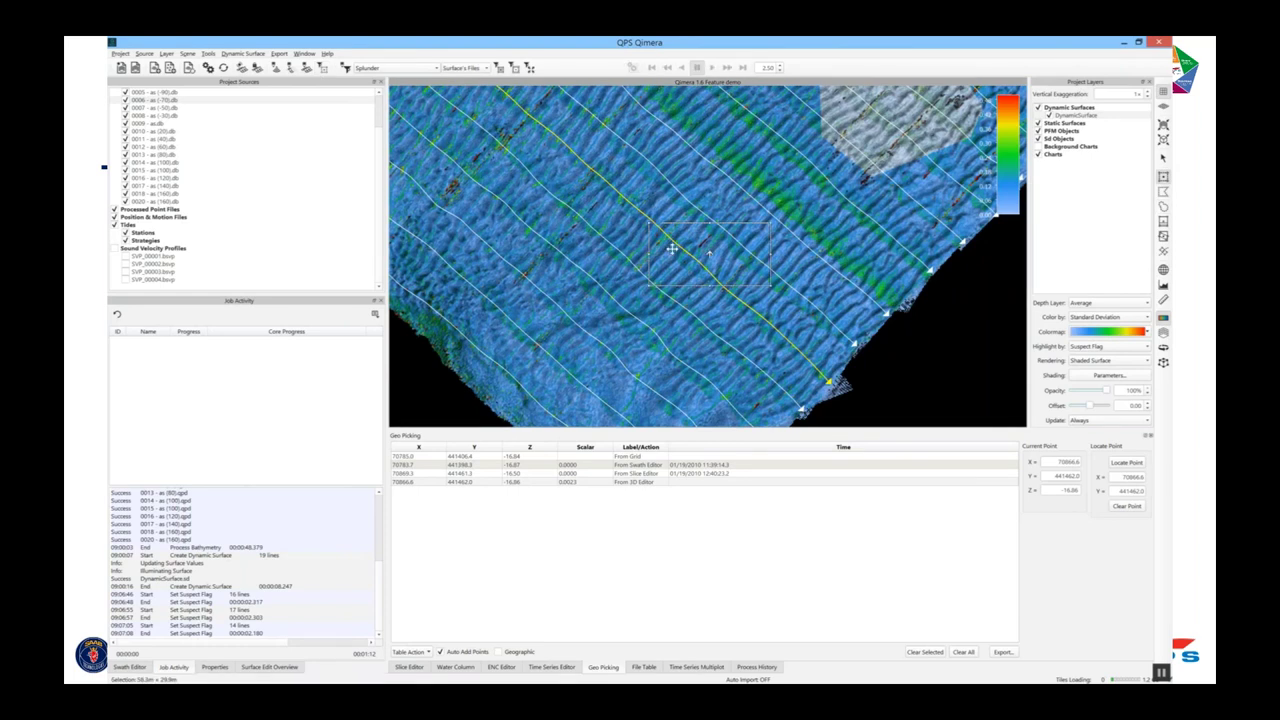
click(290, 67)
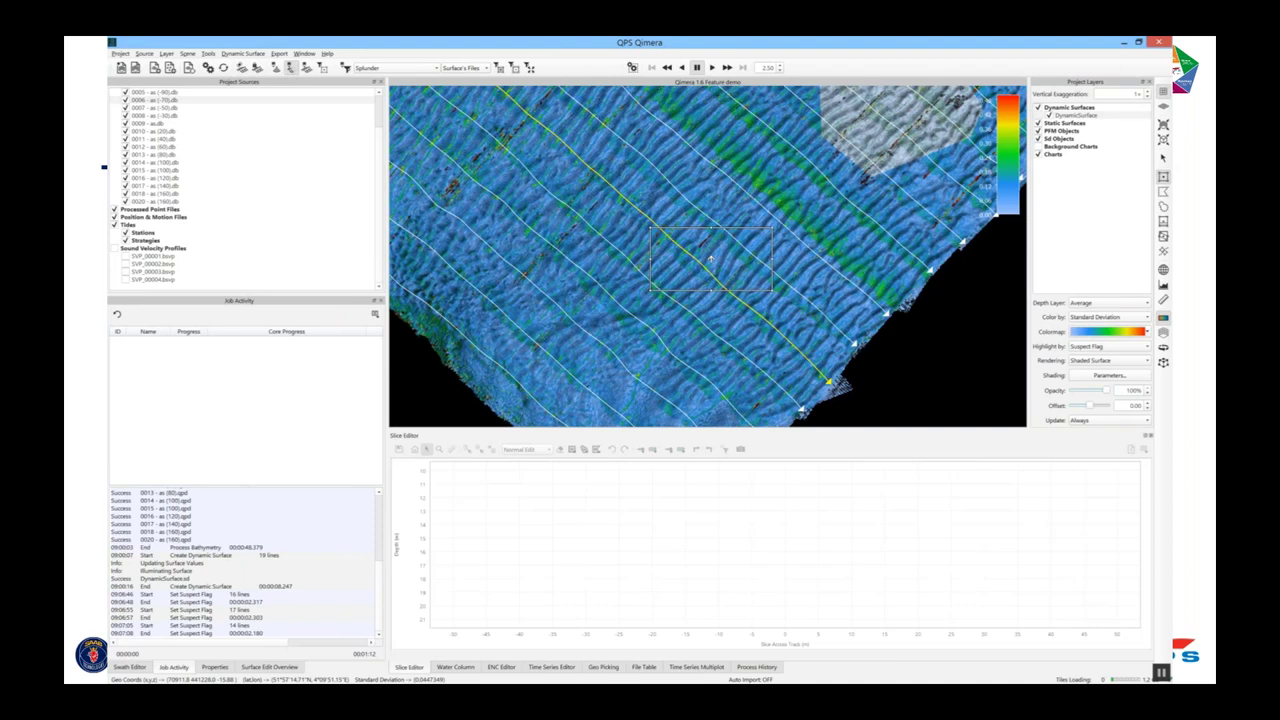
click(710, 258)
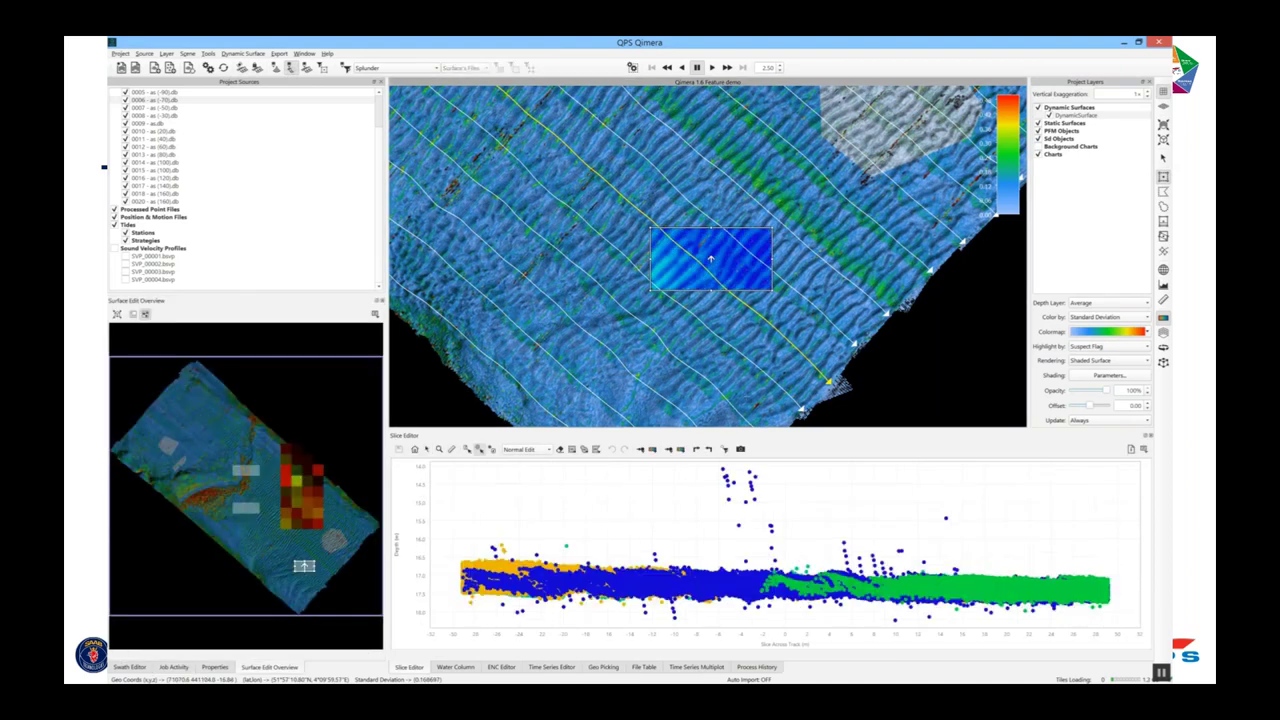
Enlarge the Slice Editor and load a selection of about 88 by 70 m over the noisy spots northwest of the first rectangle.
drag(777, 429, 778, 381)
drag(710, 237, 541, 172)
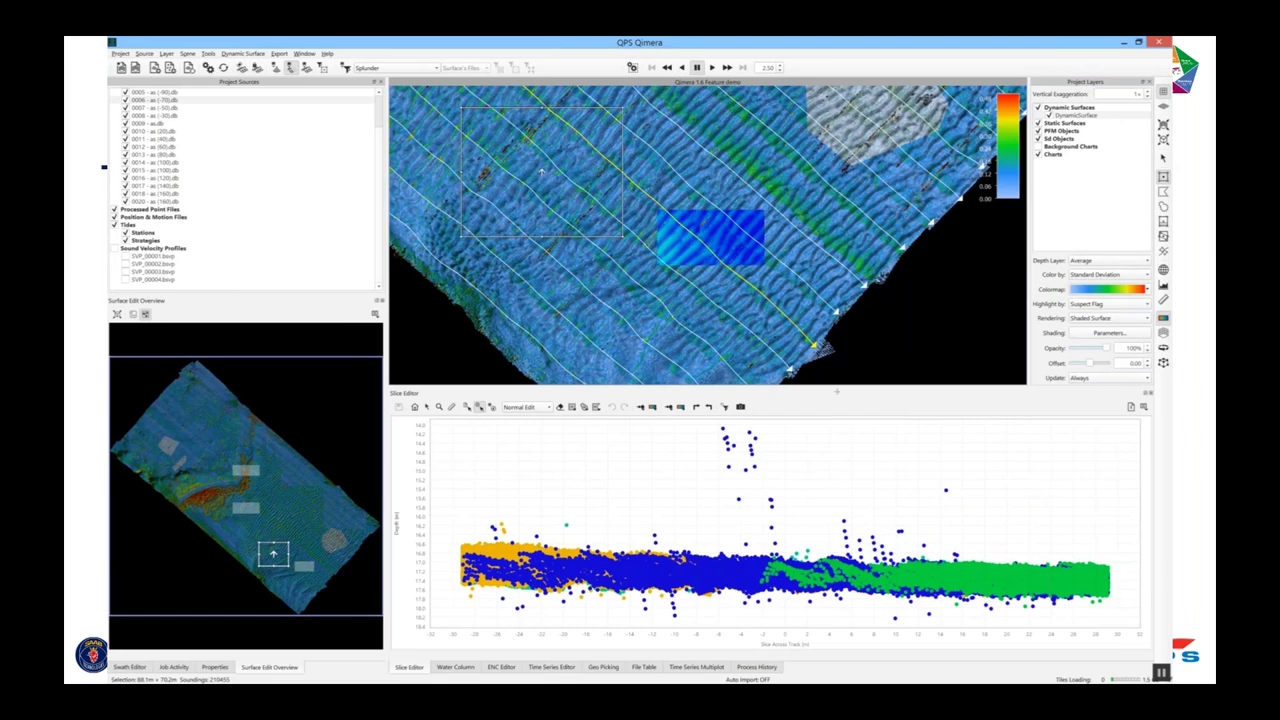
click(541, 172)
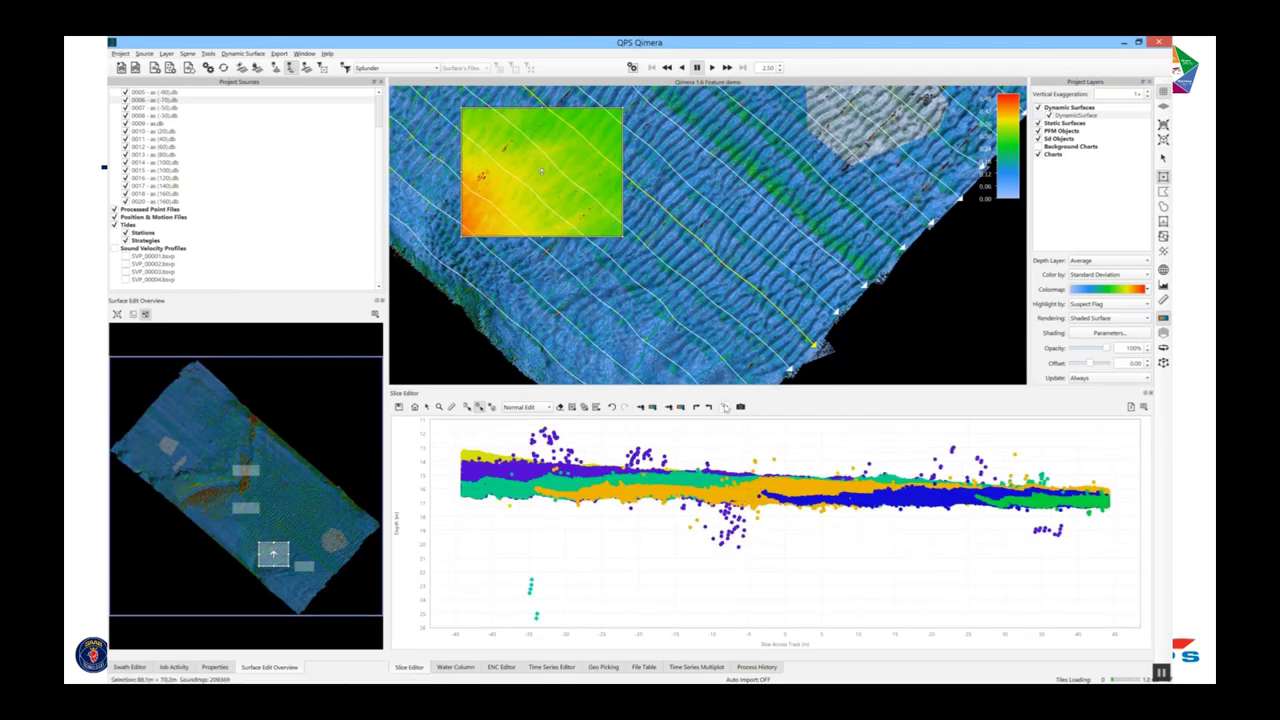
Run the Splunder filter on the loaded slice, undo it, run it again and save the edits.
click(725, 407)
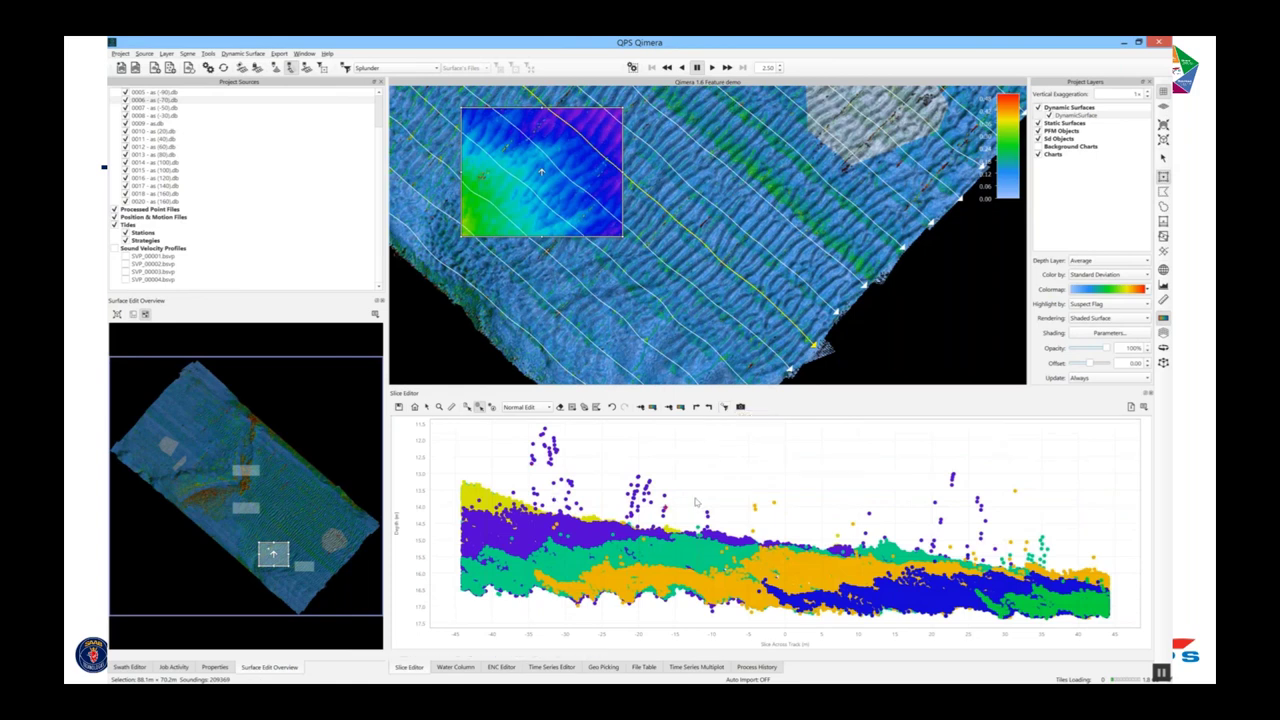
key(ctrl+z)
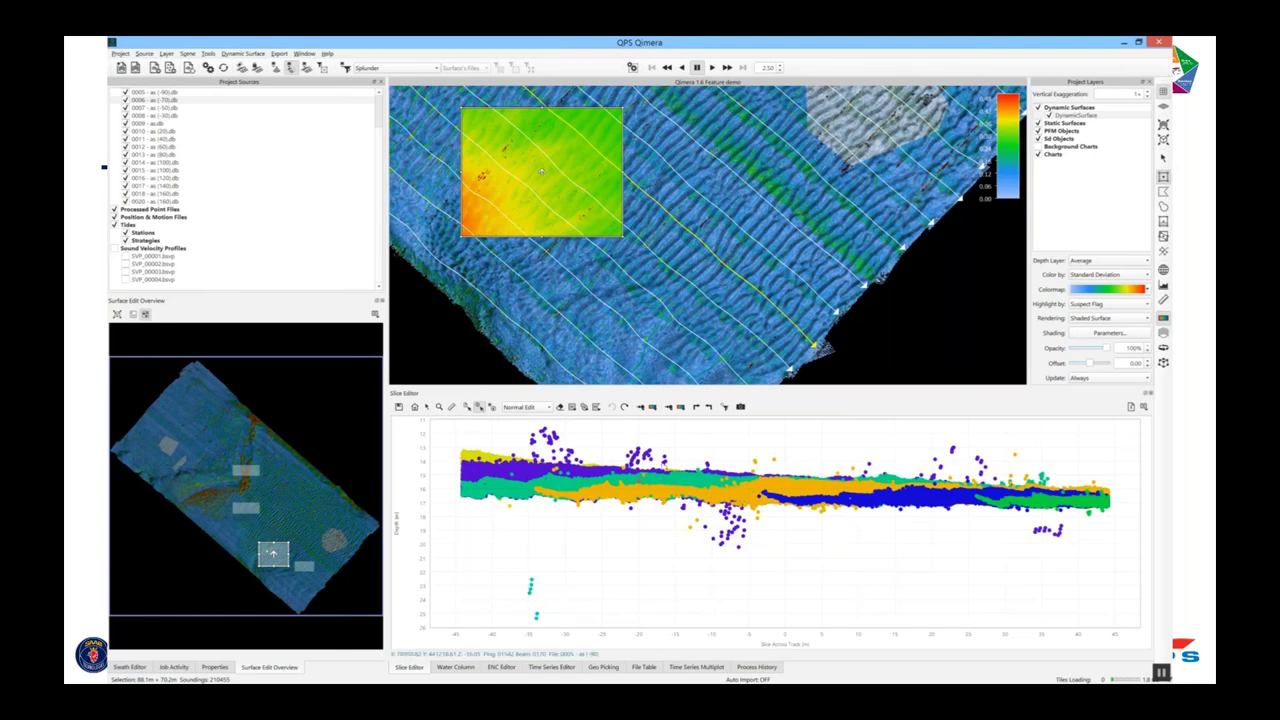
click(724, 408)
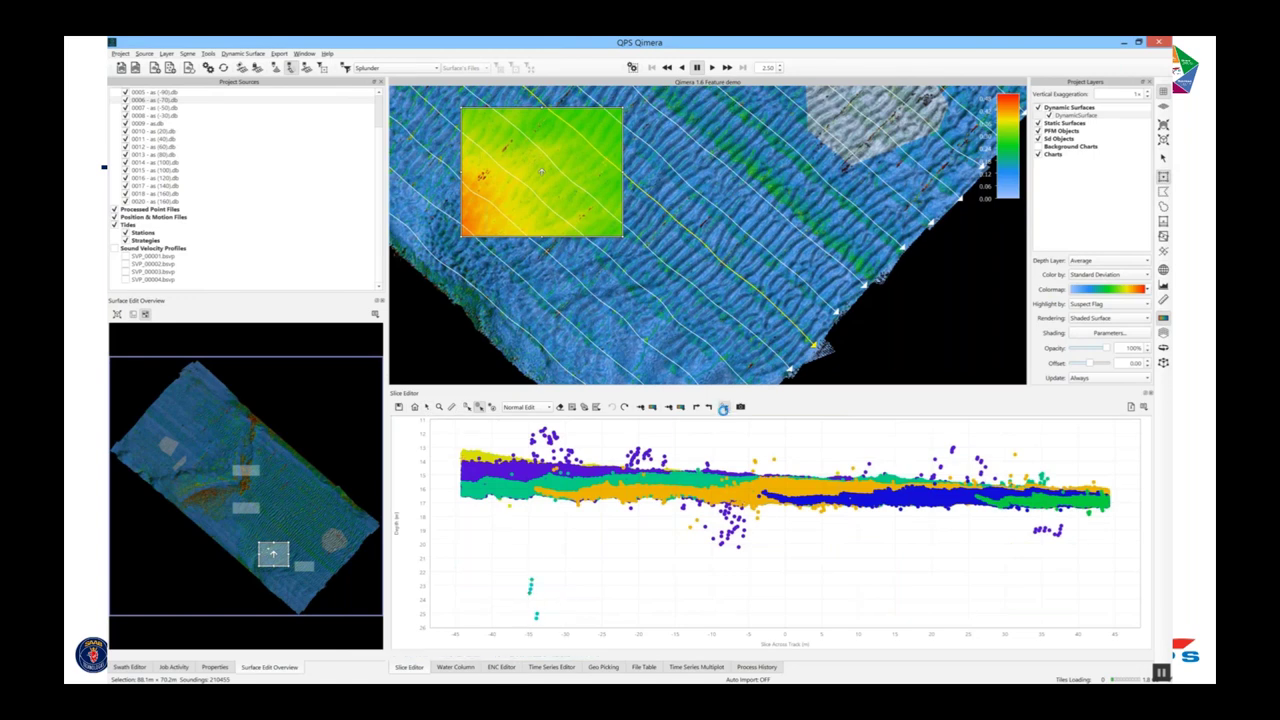
click(399, 408)
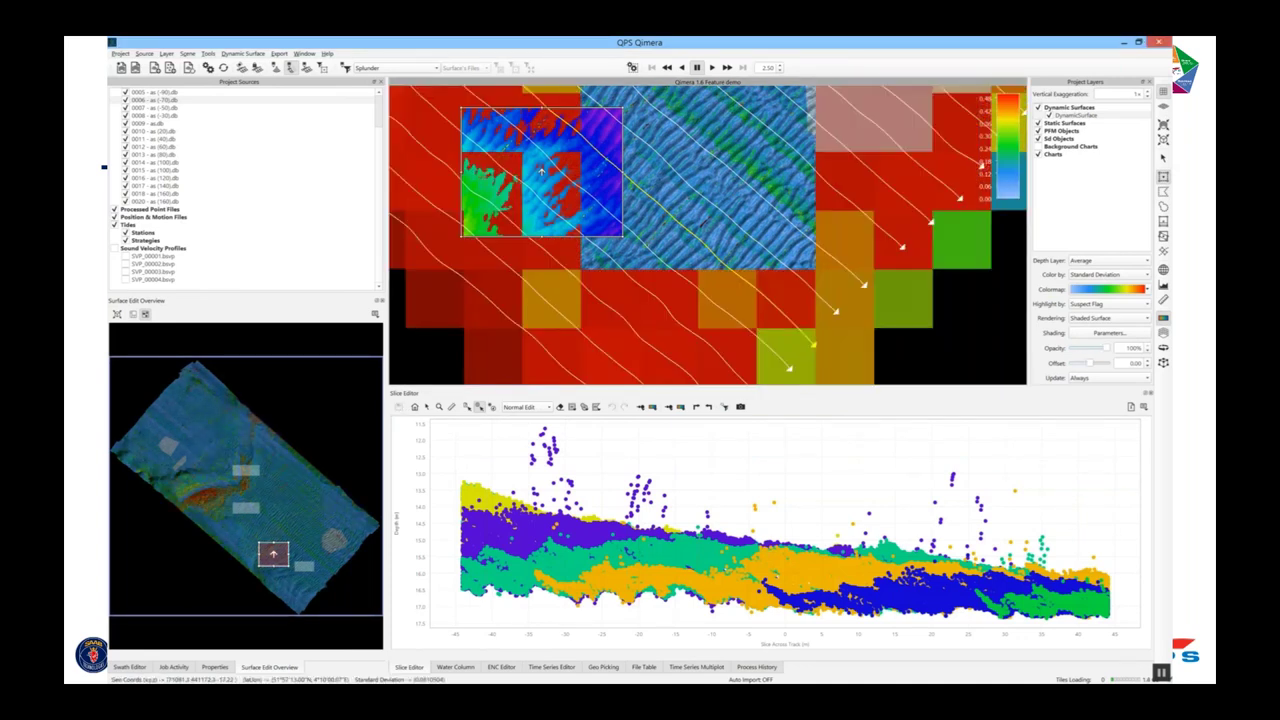
Load an area of about 86 by 71 m northwest of the suspect polygon, run the Splunder filter on it and leave slice editing.
scroll(708, 235, down, 3)
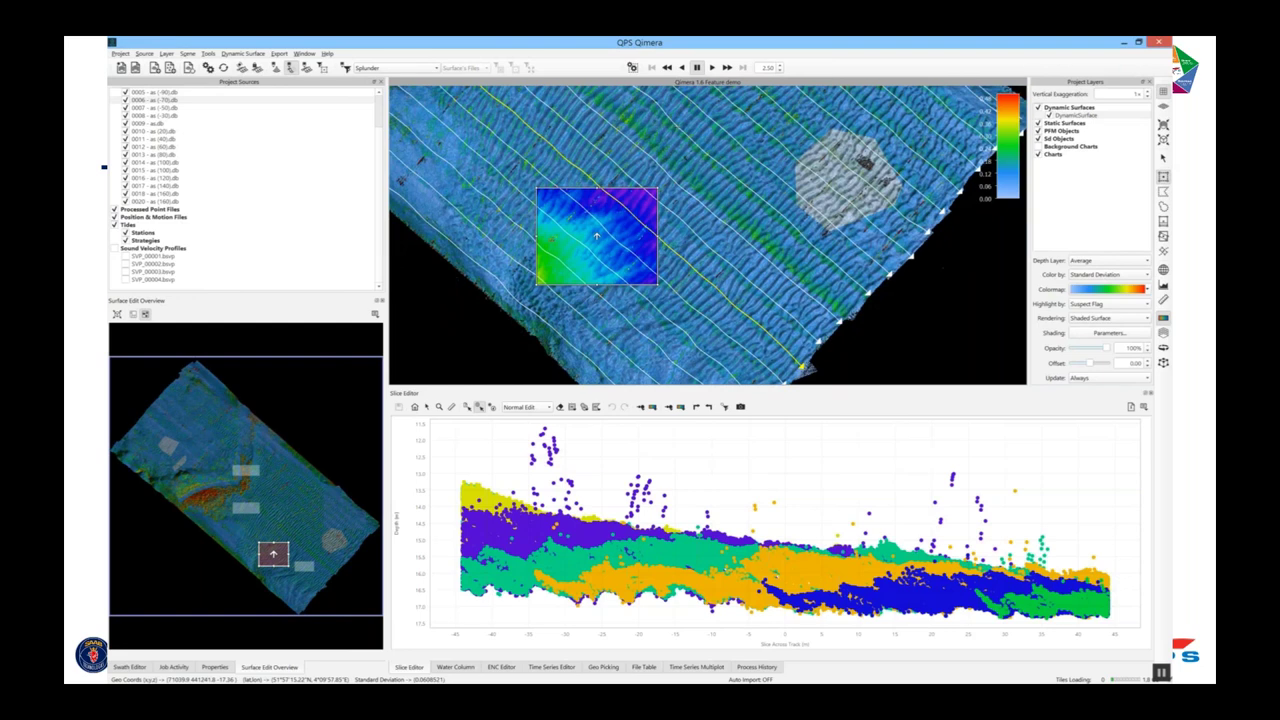
drag(596, 237, 613, 297)
drag(673, 111, 732, 160)
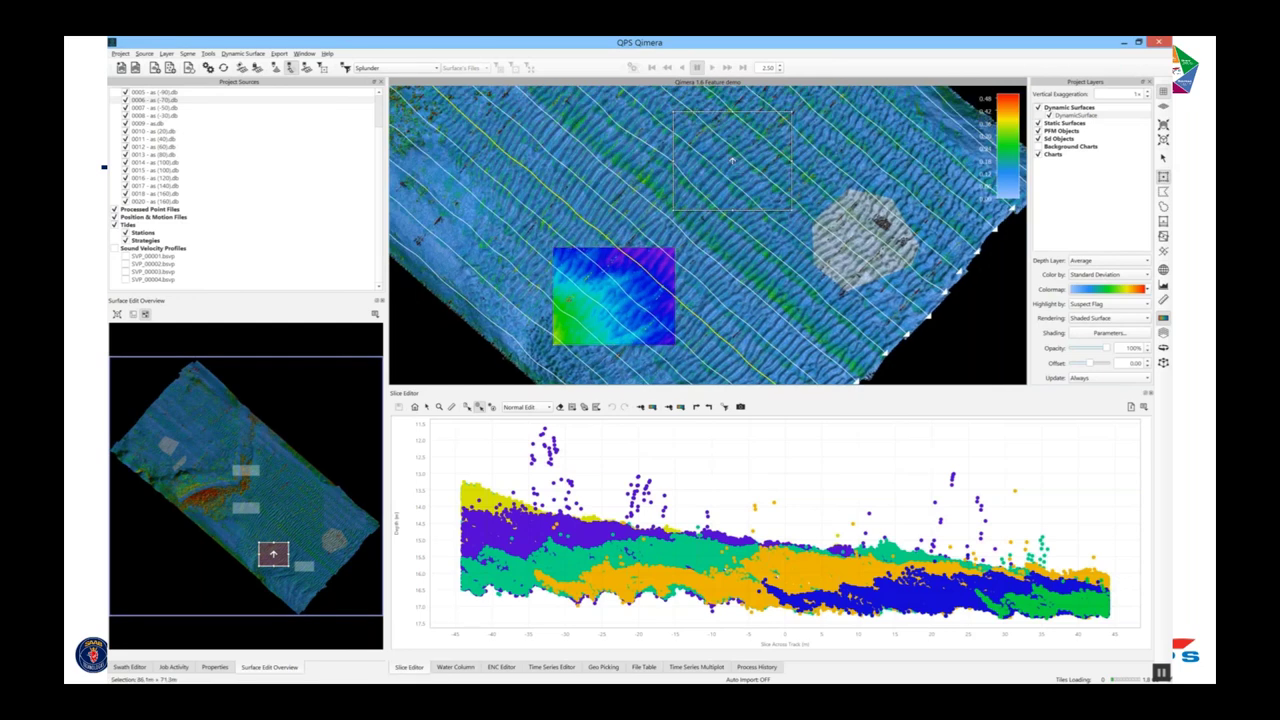
click(732, 160)
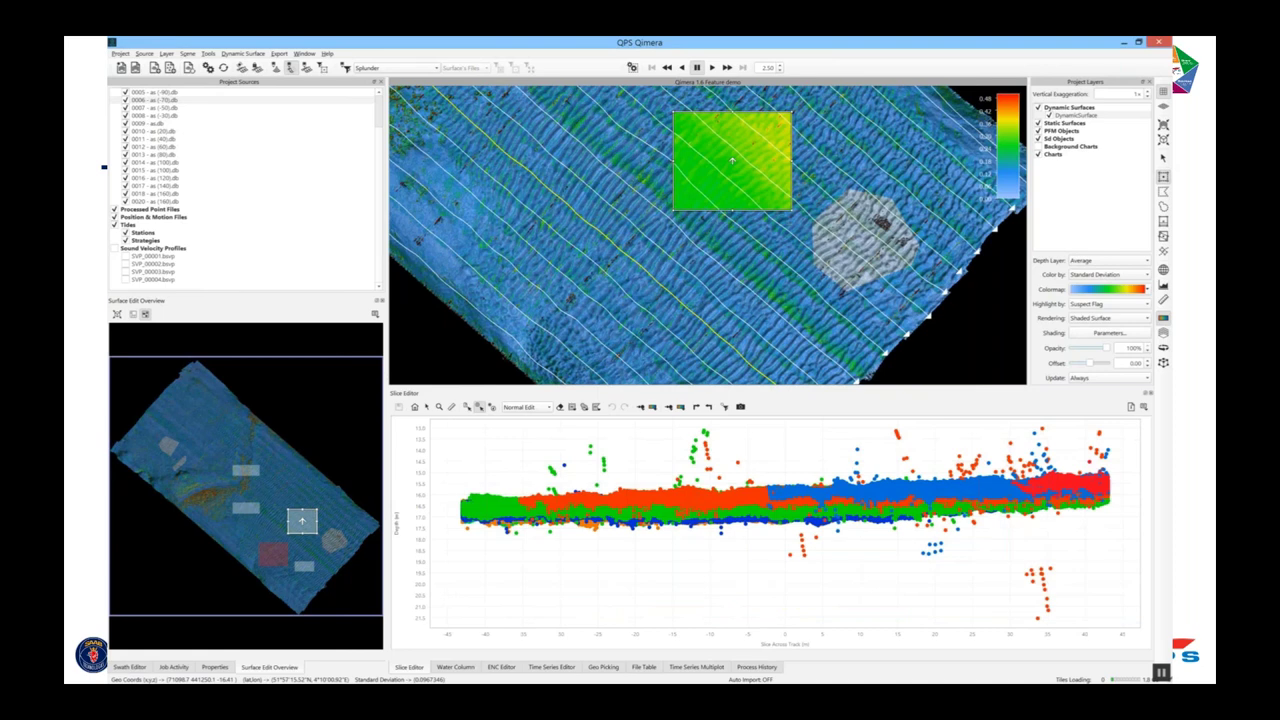
click(725, 408)
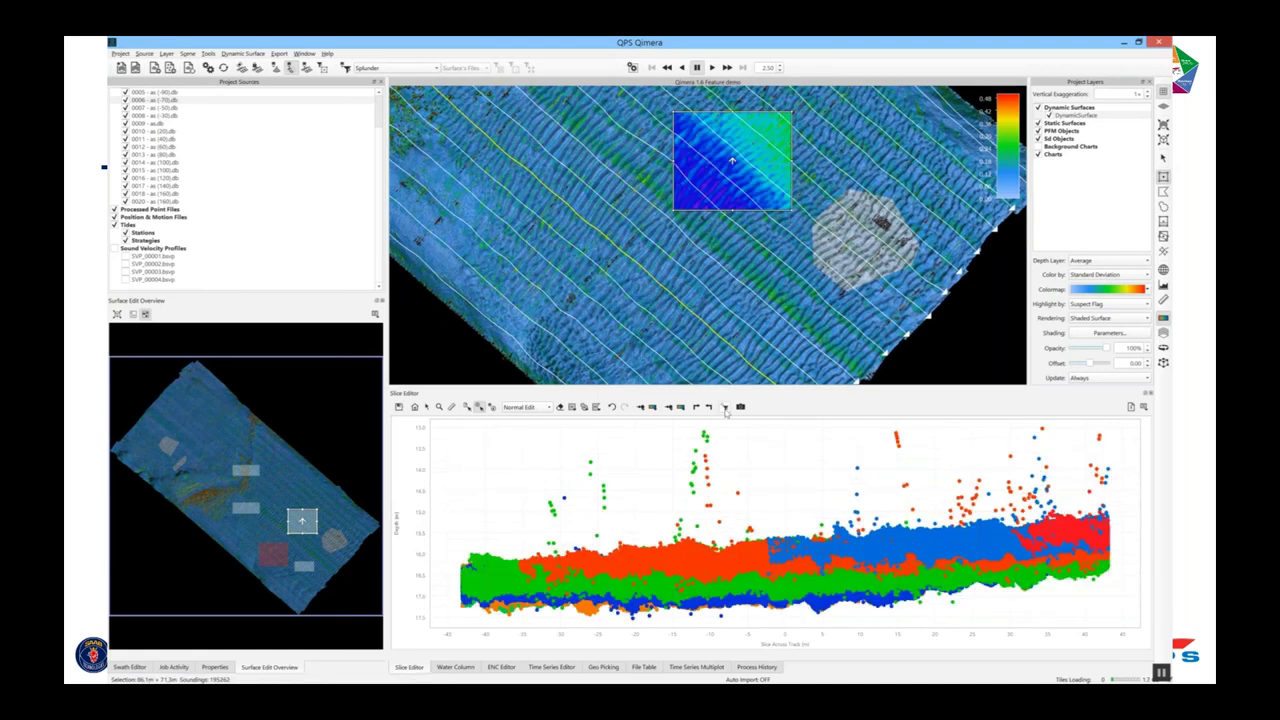
click(1162, 159)
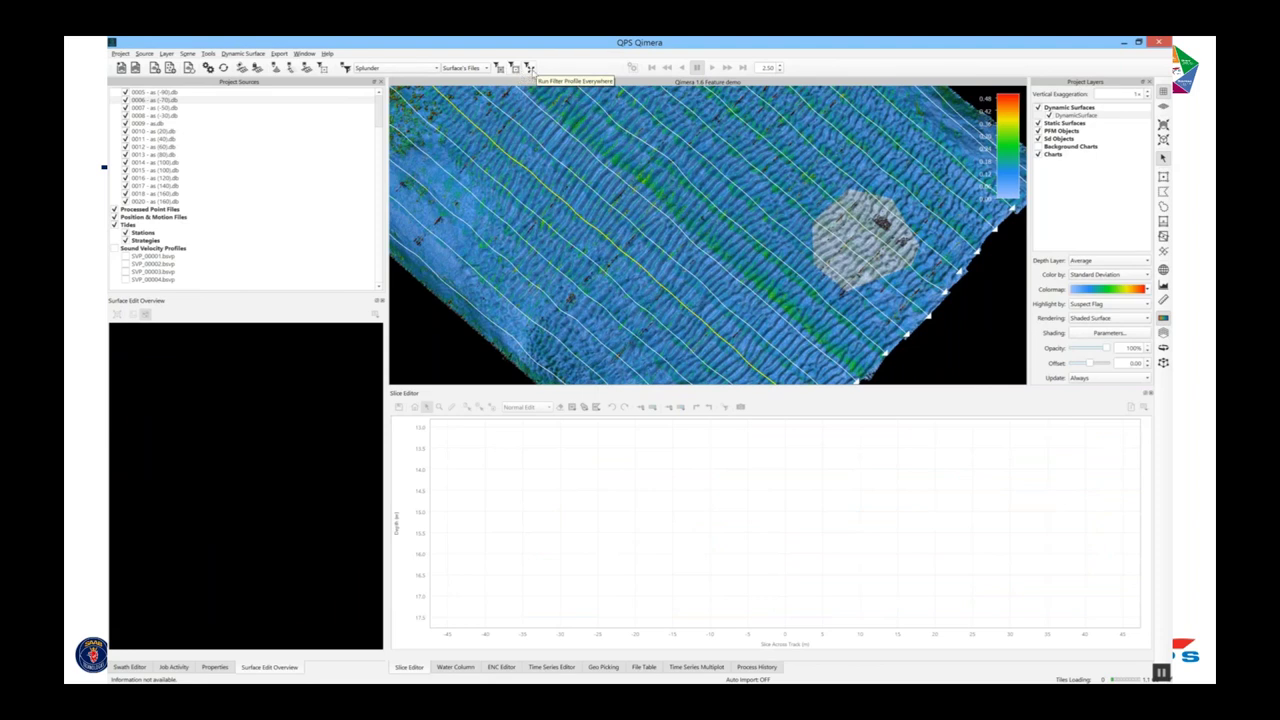
Run the Splunder filter profile everywhere on the surface's files.
click(530, 68)
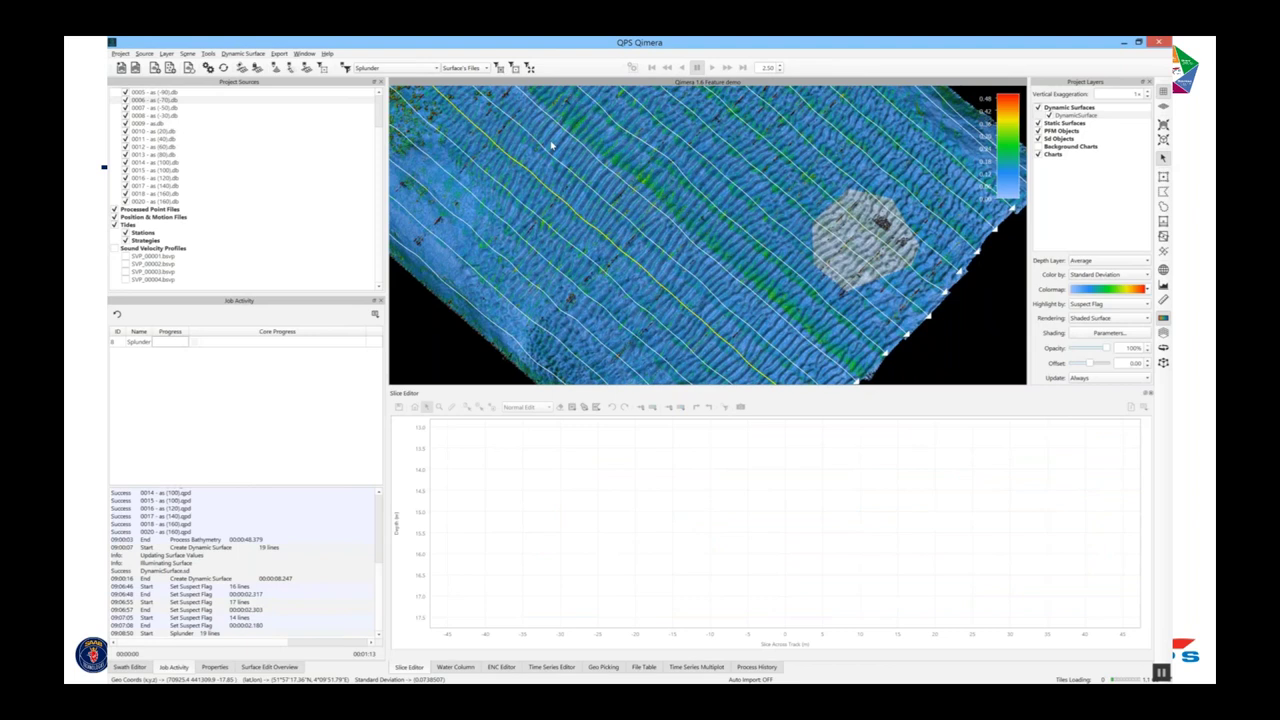
click(228, 325)
click(139, 342)
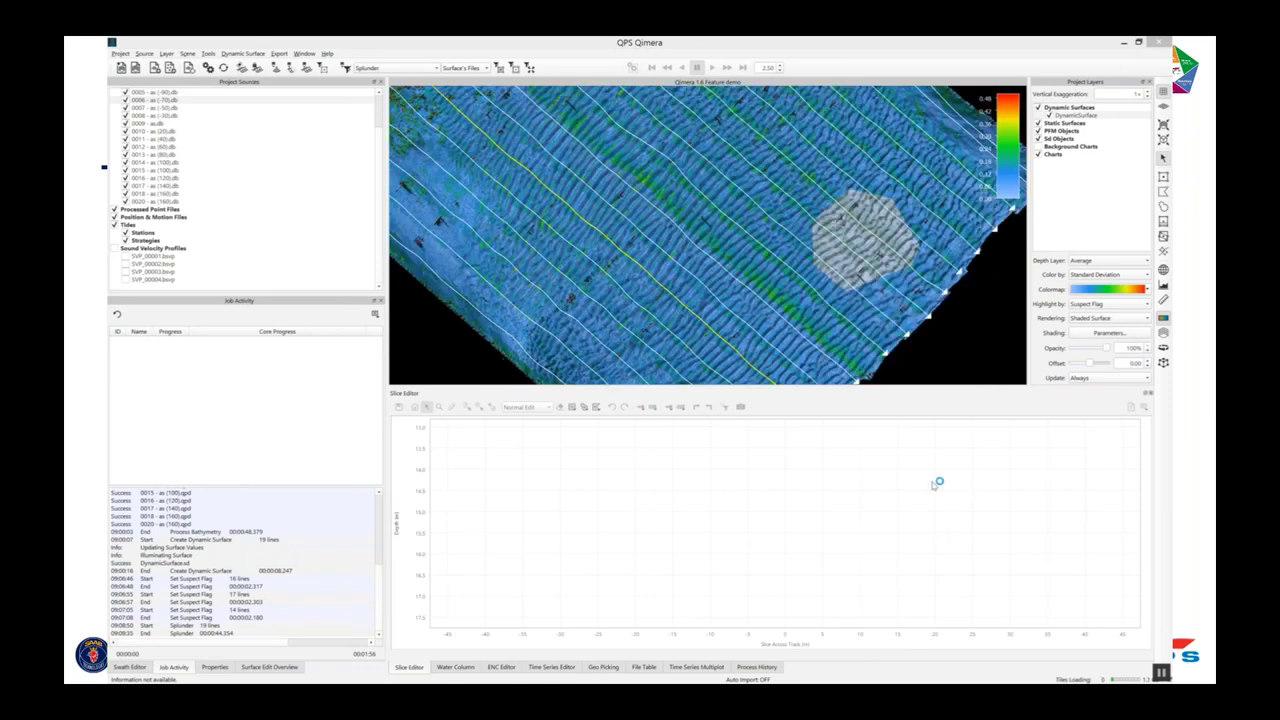
Create a new filter profile named "Clear Suspect Flag".
click(346, 68)
click(522, 318)
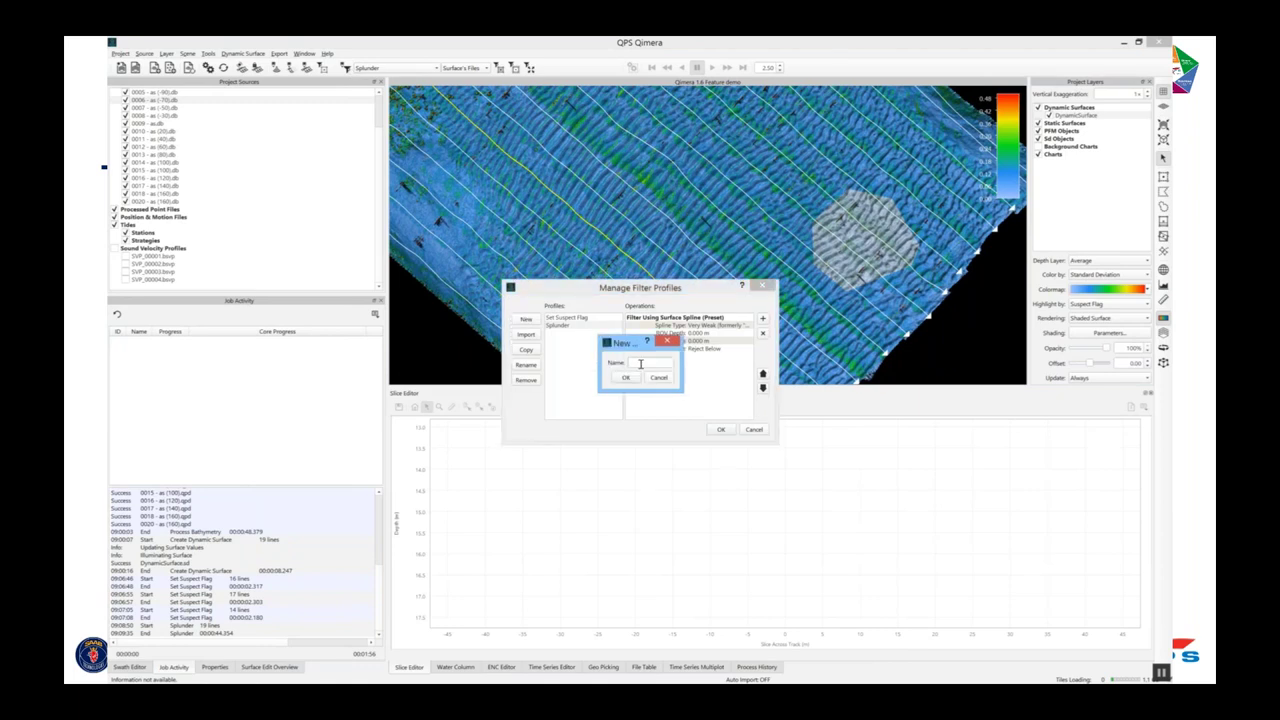
text(Clear Suspect Flag)
key(Return)
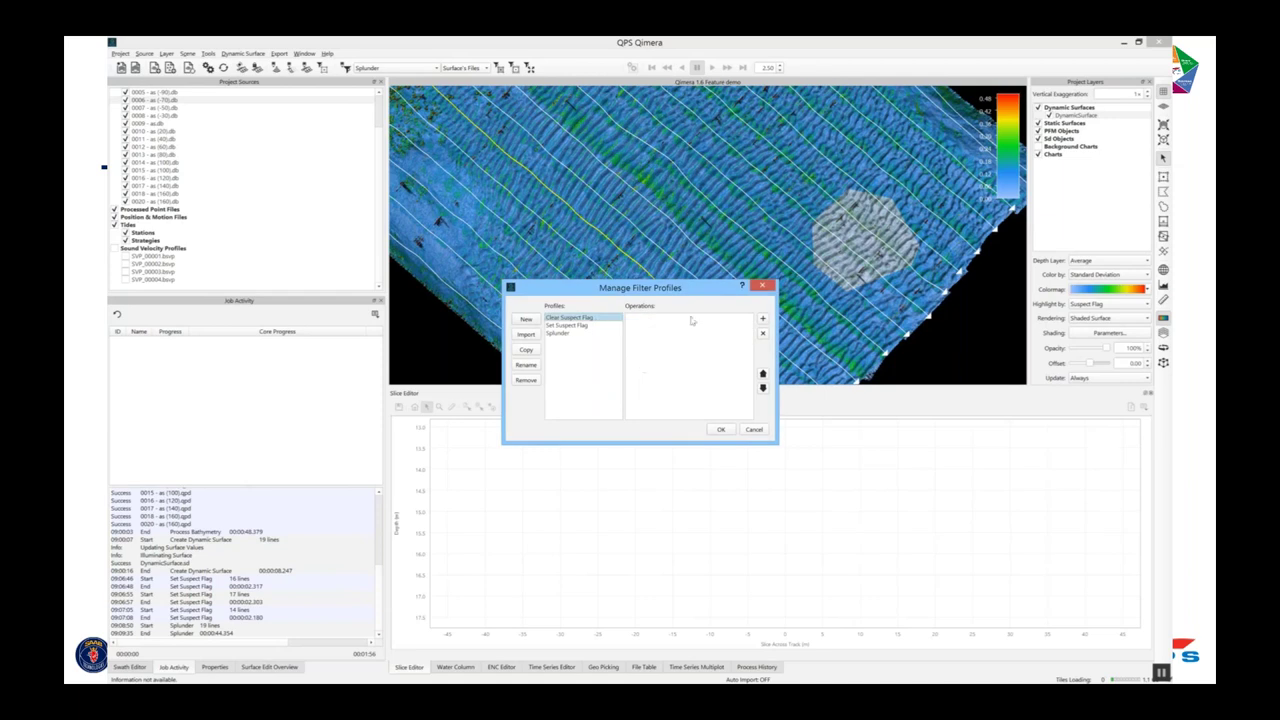
Add a Clear Flags operation to the Clear Suspect Flag profile, set its Clear Suspect Flag option to Yes and save the profiles.
click(762, 318)
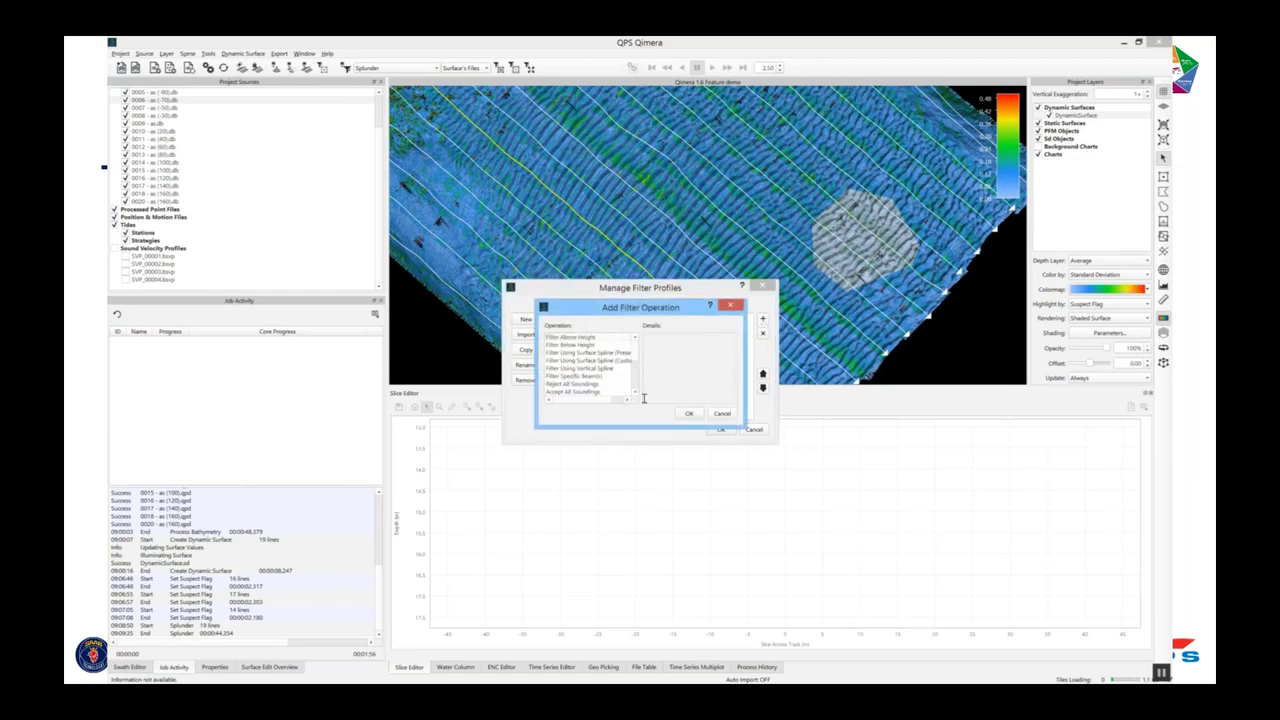
scroll(635, 364, down, 2)
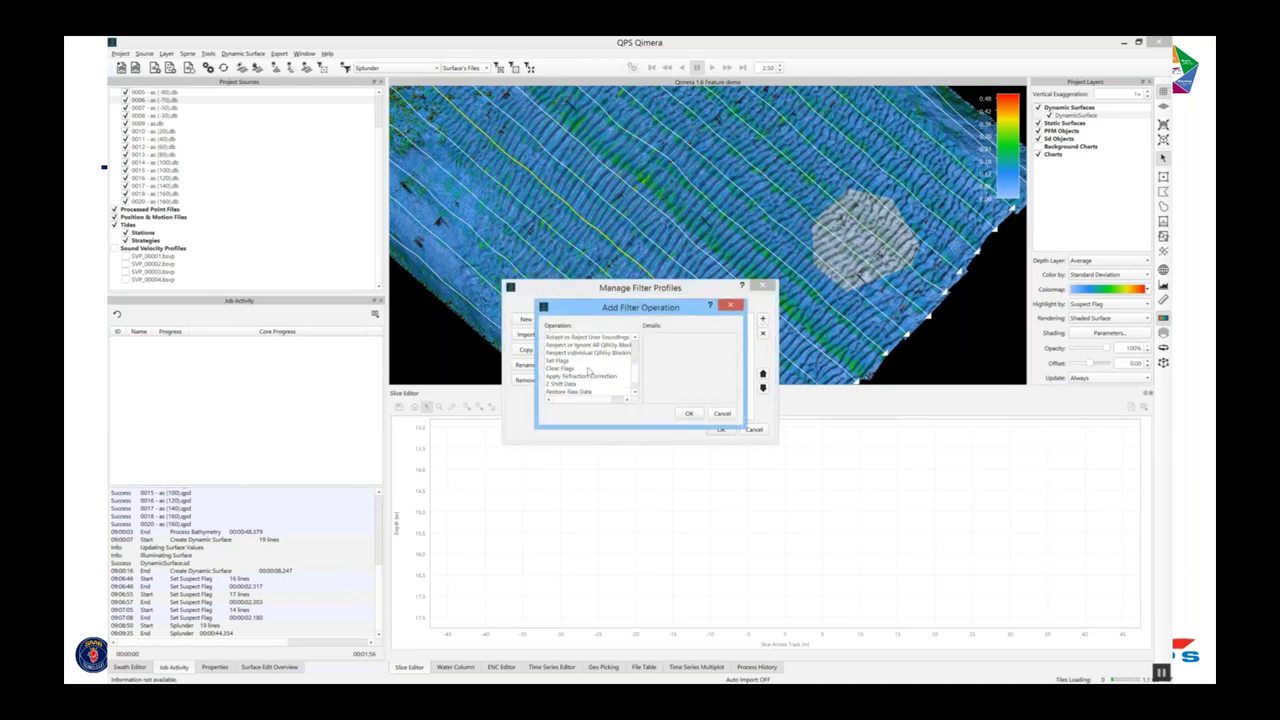
click(584, 369)
click(689, 414)
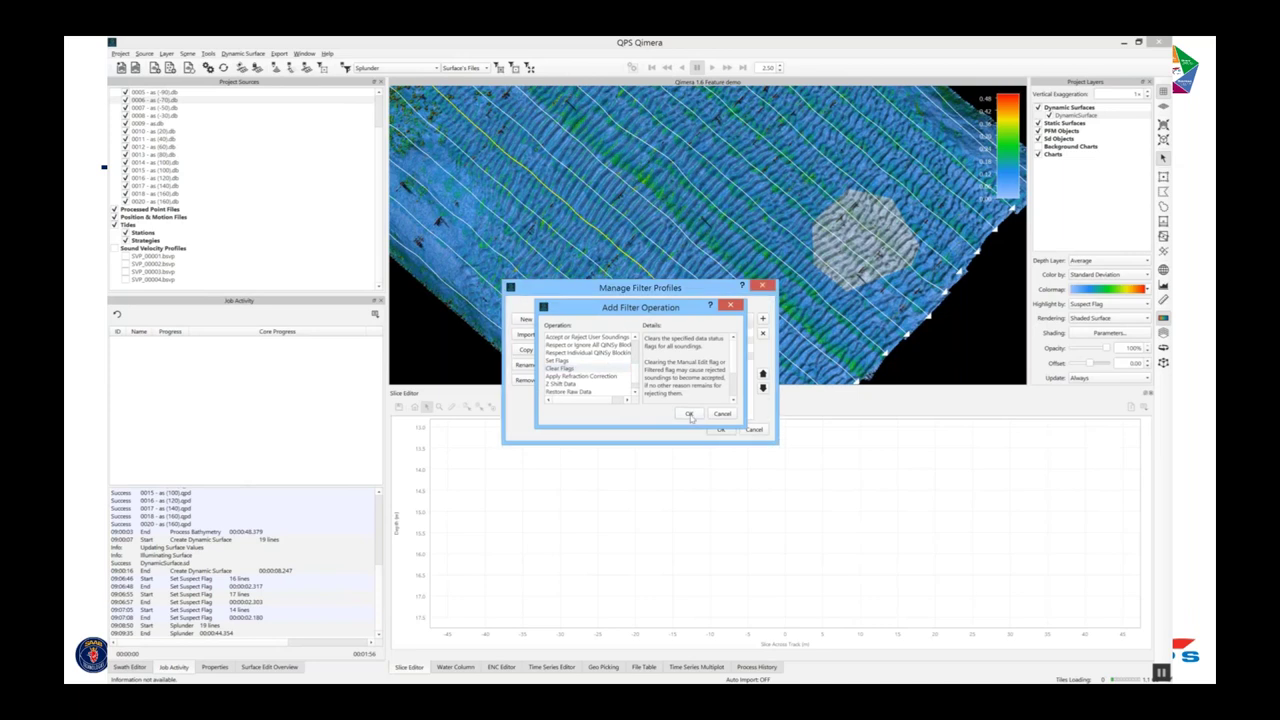
click(699, 357)
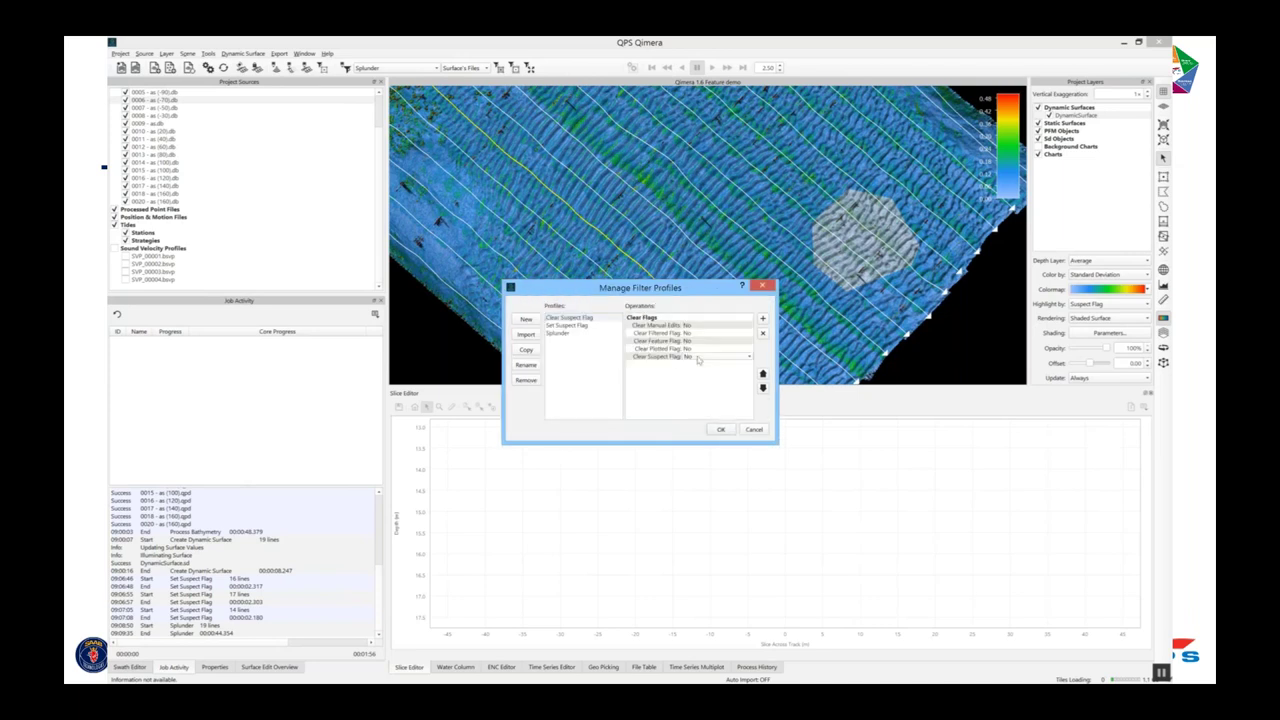
click(699, 357)
click(704, 349)
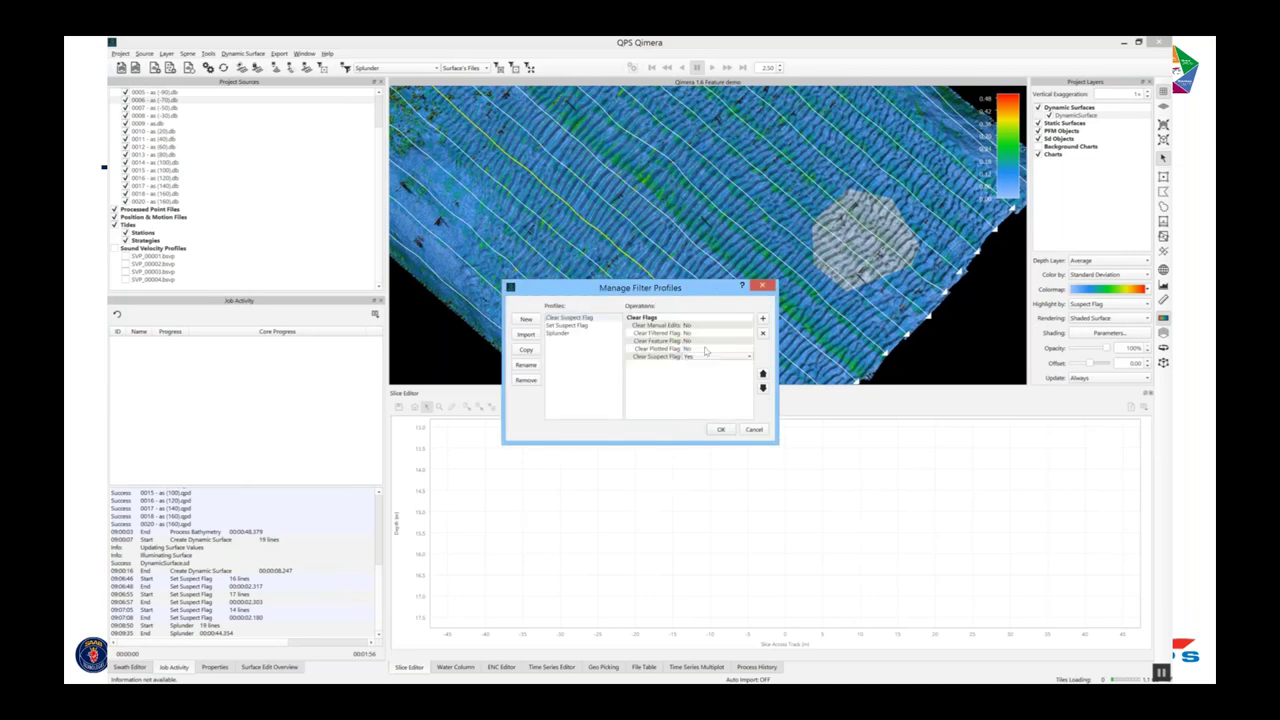
click(719, 430)
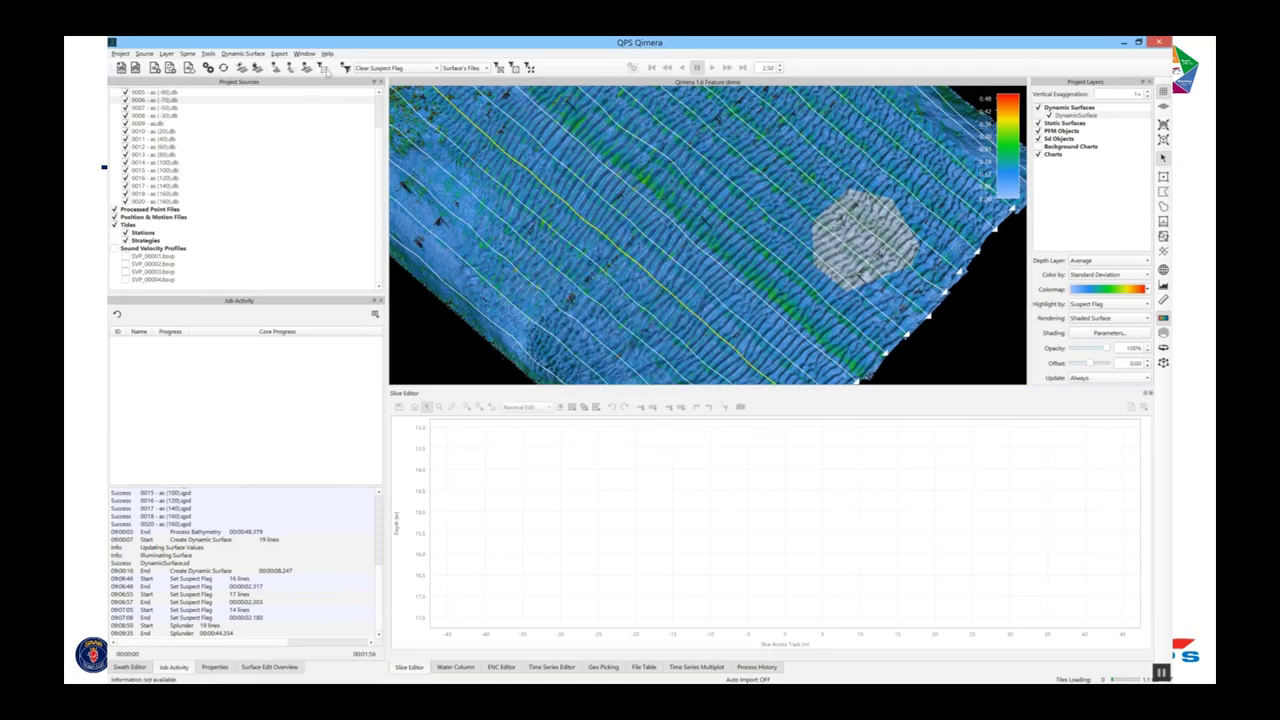
Start instant surface filtering with the Clear Suspect Flag profile and enclose the rounded suspect area near the surface's edge in a polygon.
click(323, 68)
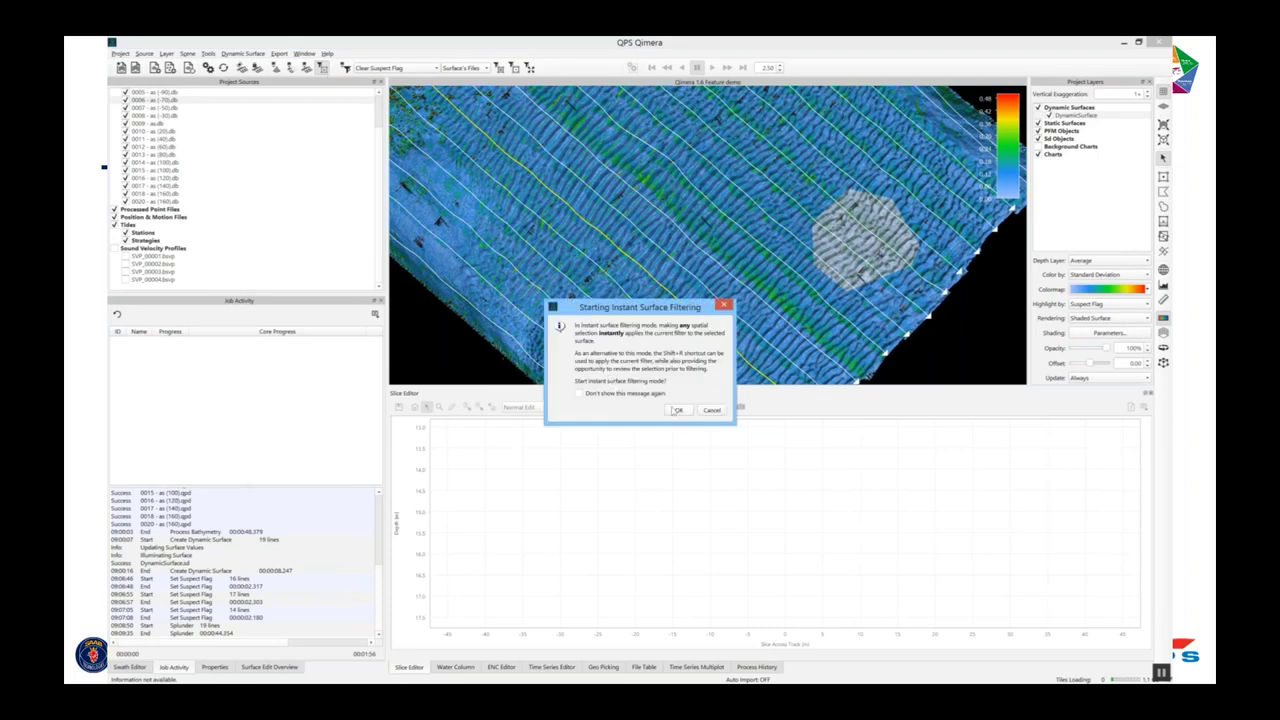
click(678, 410)
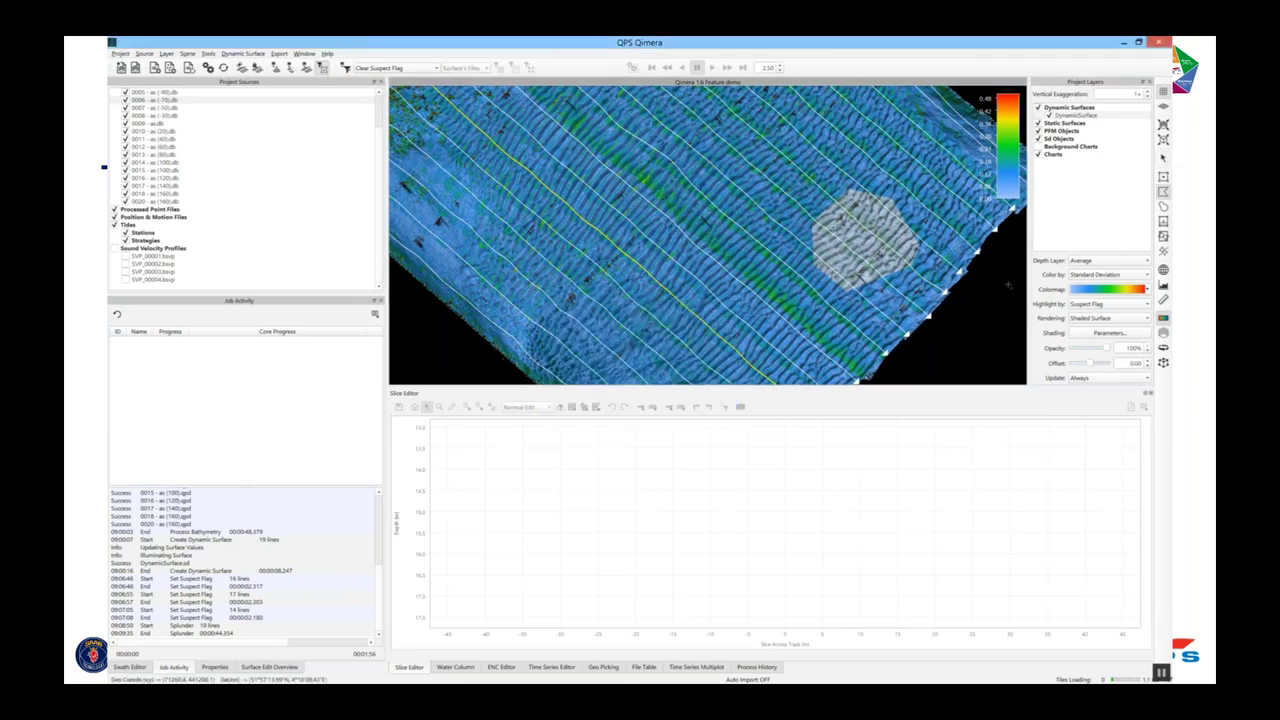
click(928, 271)
click(865, 303)
click(796, 292)
click(785, 249)
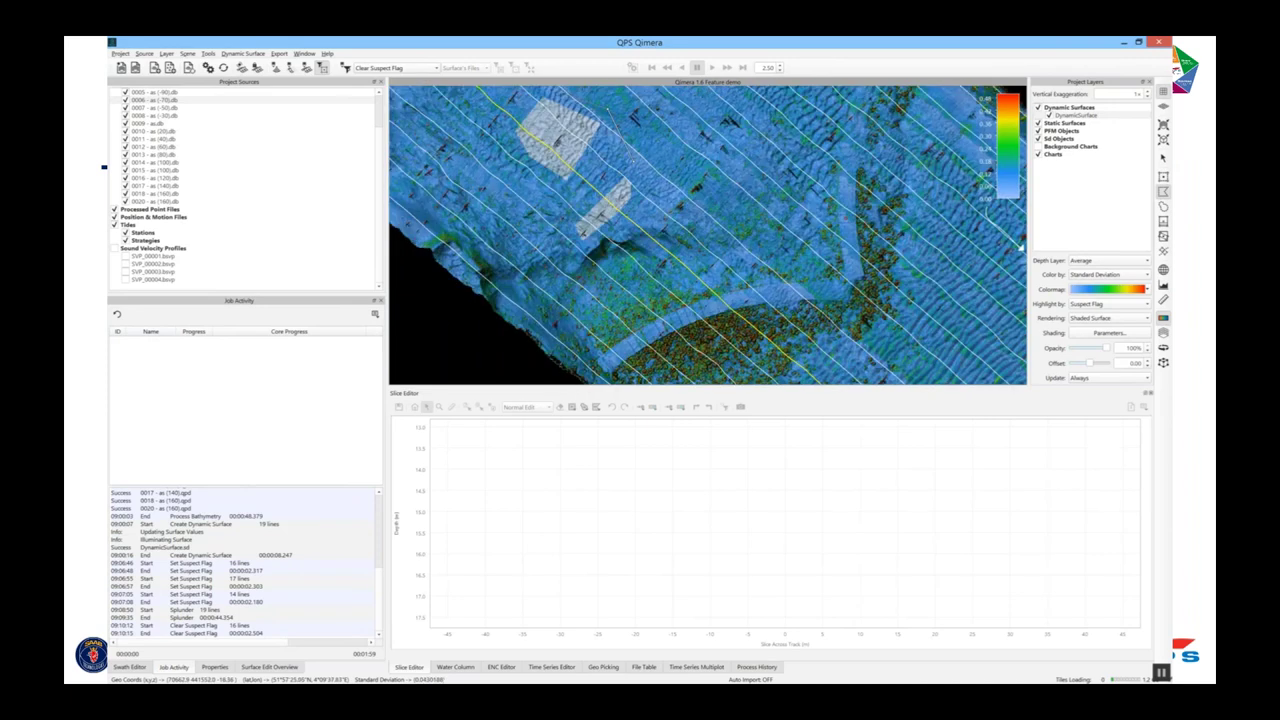
Clear the suspect flags of the two remaining highlighted patches with one polygon around both and leave instant surface filtering.
click(537, 205)
click(566, 247)
click(626, 248)
click(639, 215)
double_click(629, 161)
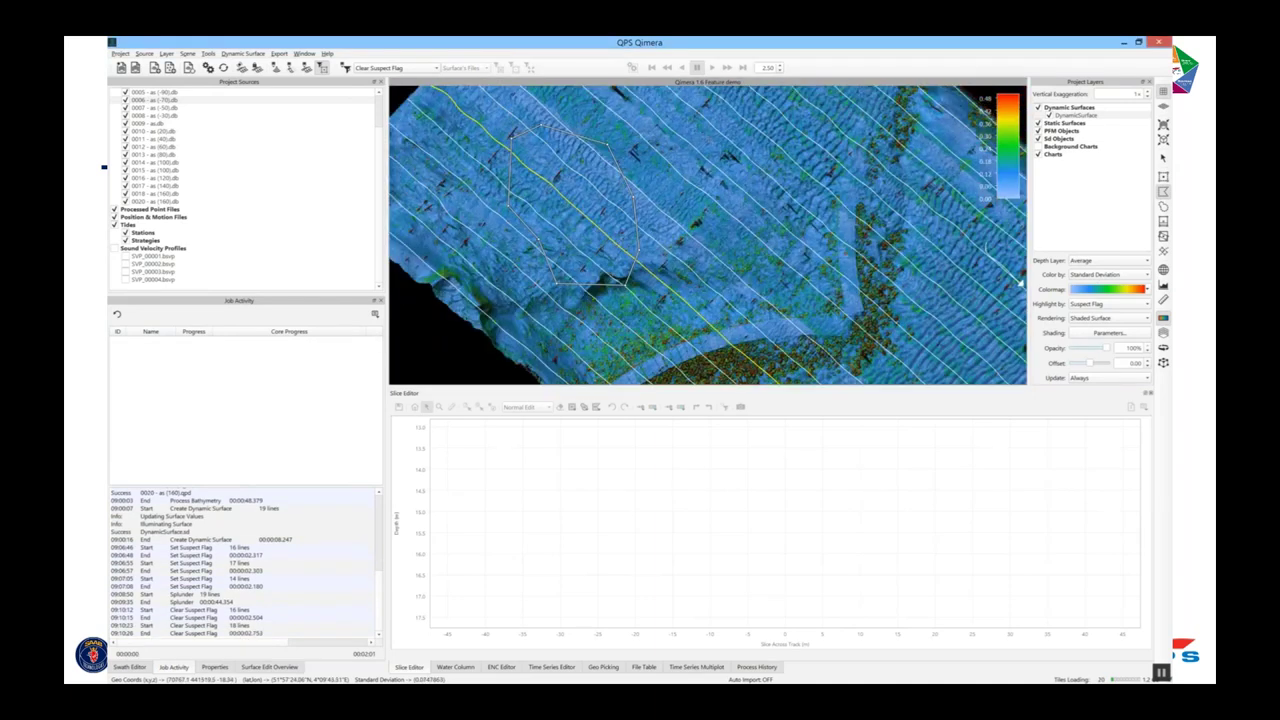
click(1124, 197)
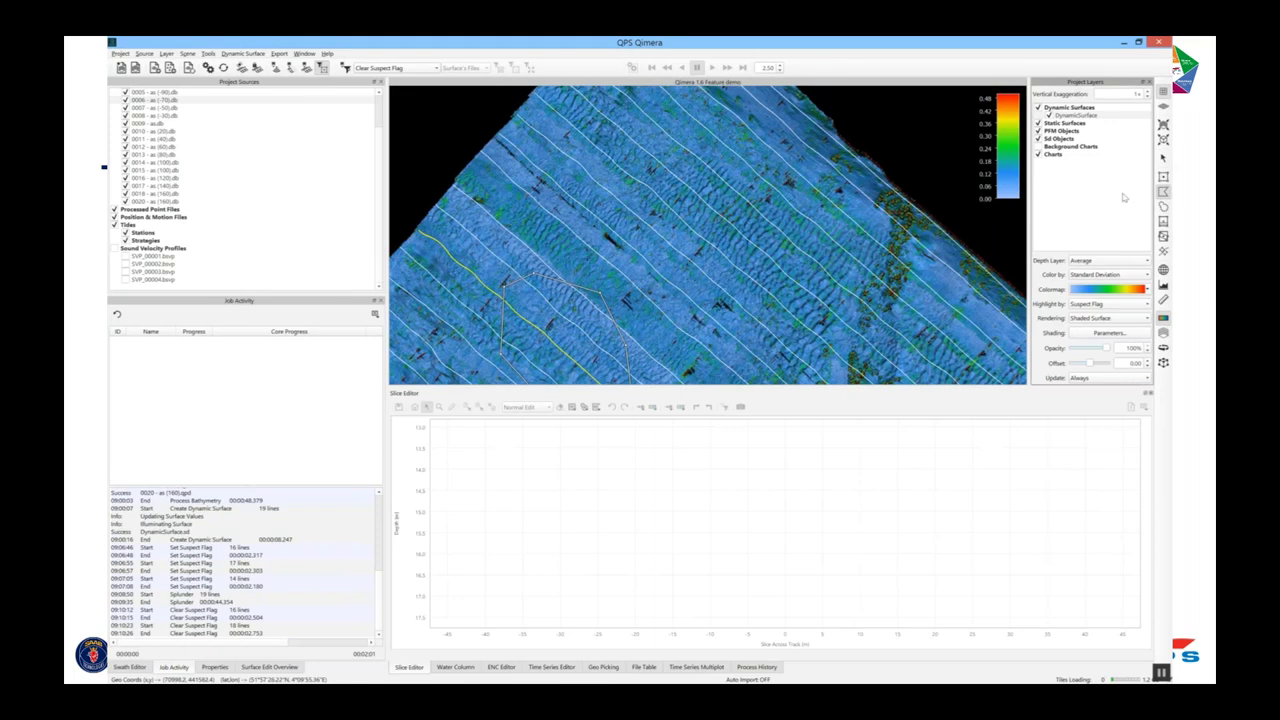
key(Escape)
click(1166, 674)
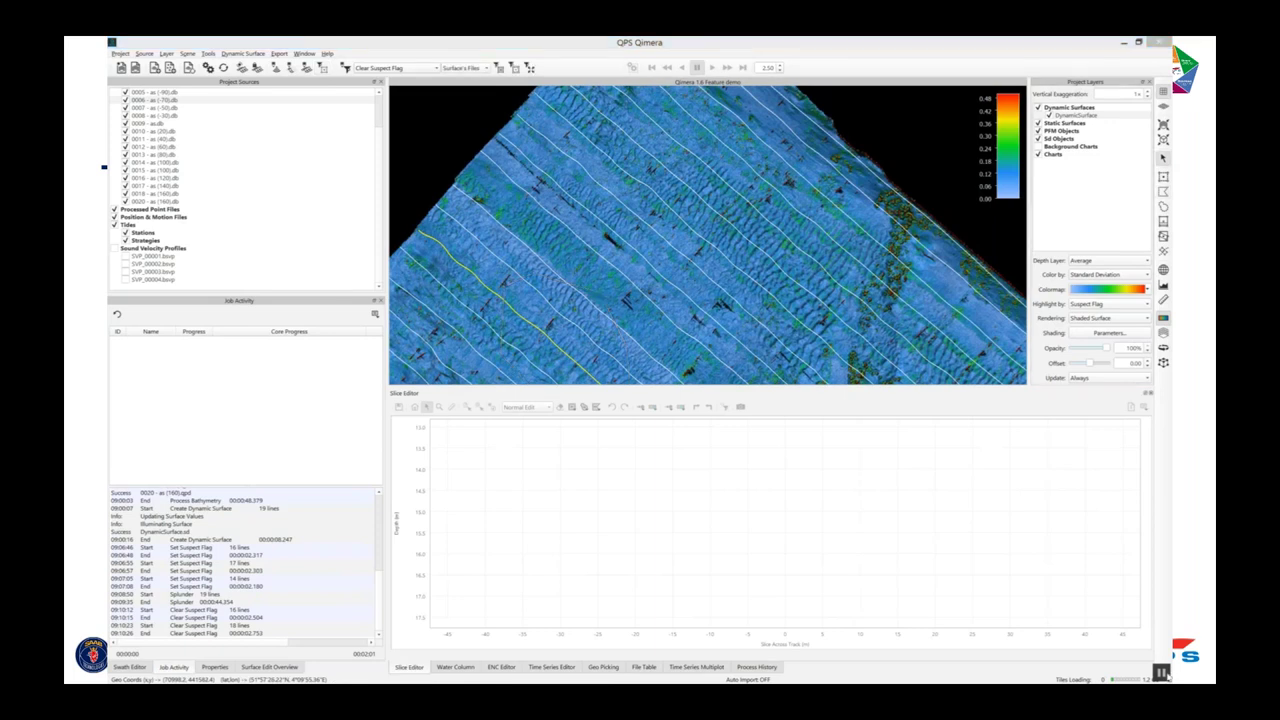